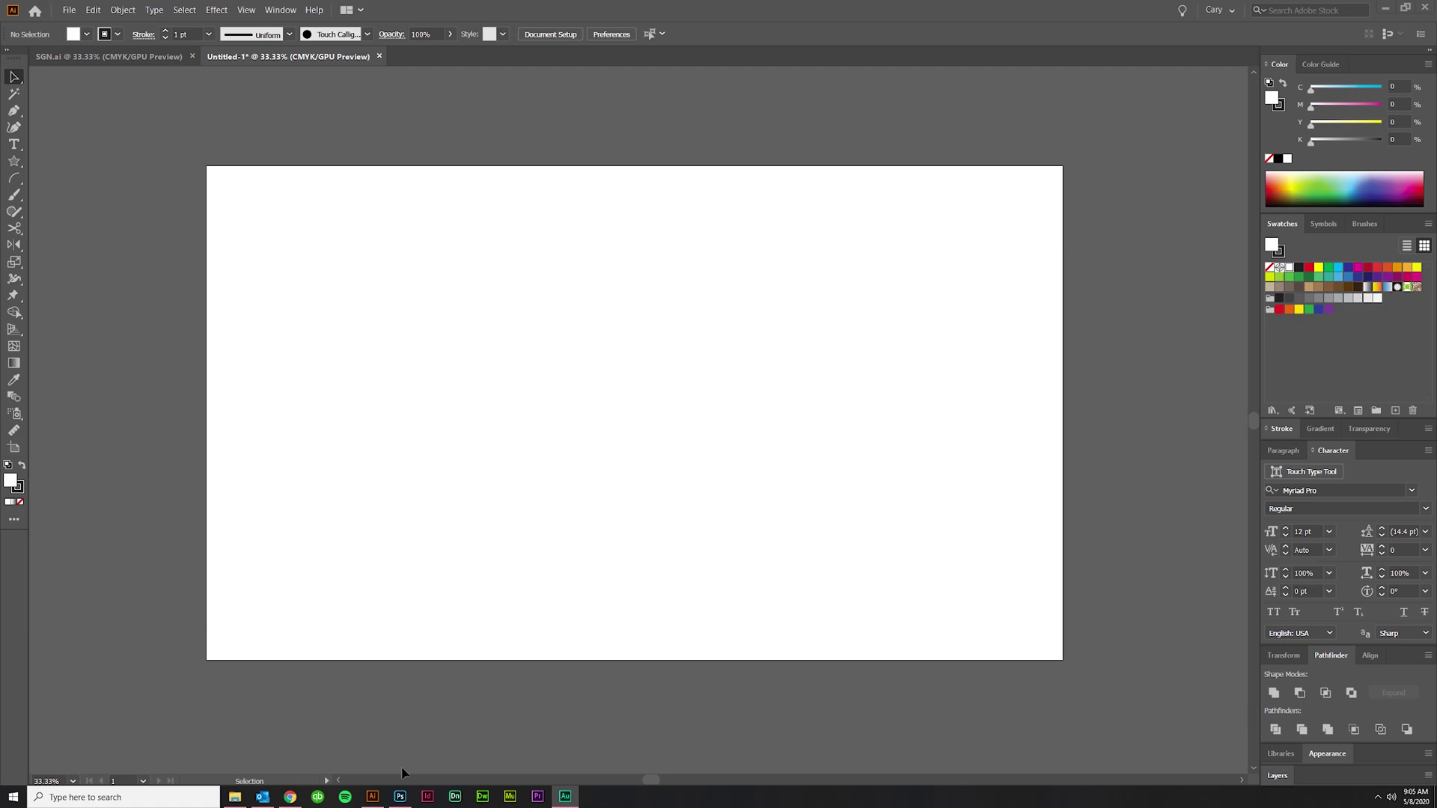
Switch to Photoshop and open the Levels adjustment for the SGN artwork layer, moving the dialog clear of the letters.
{"action": "left_click", "coordinate": [396, 797]}
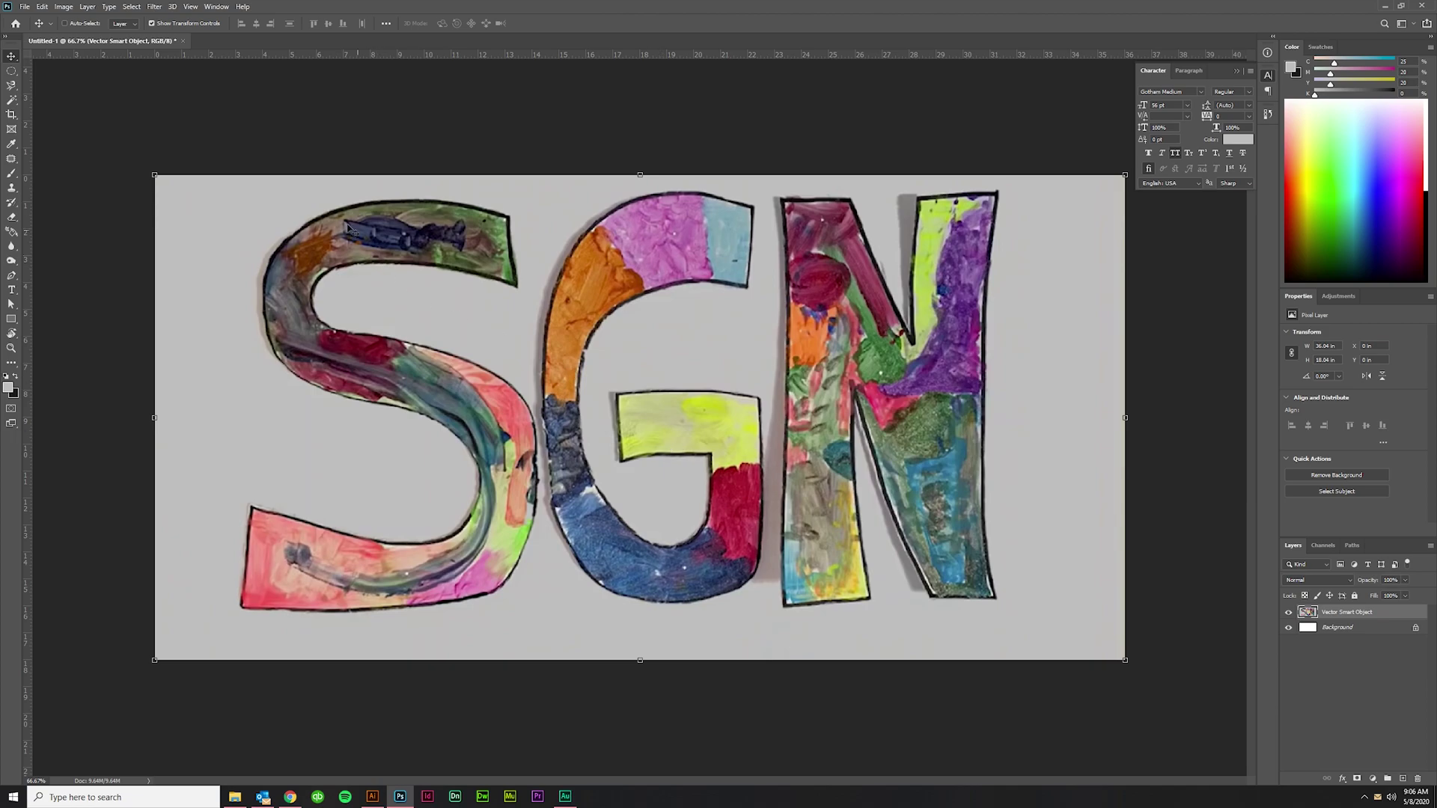
{"action": "left_click", "coordinate": [60, 9]}
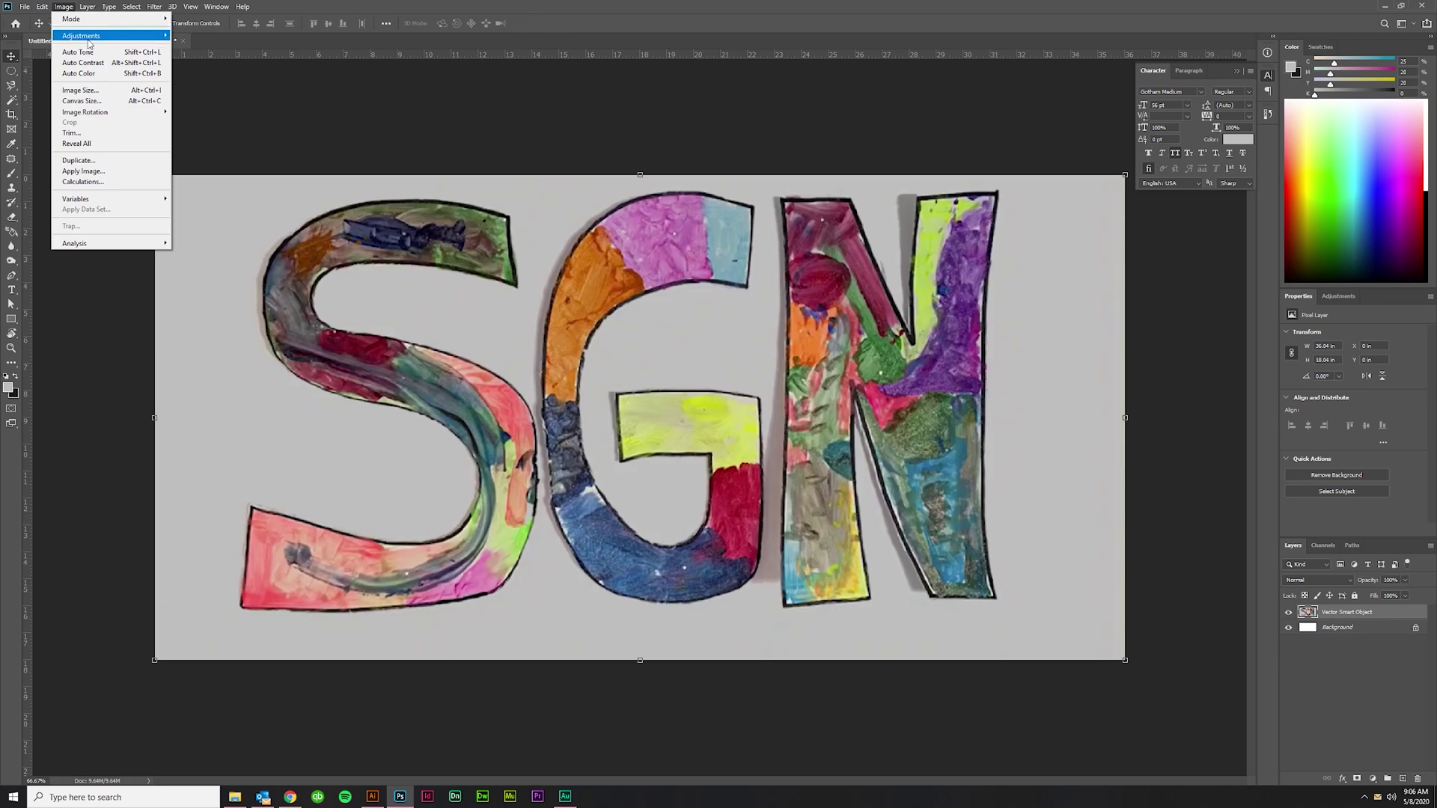
{"action": "mouse_move", "coordinate": [89, 43]}
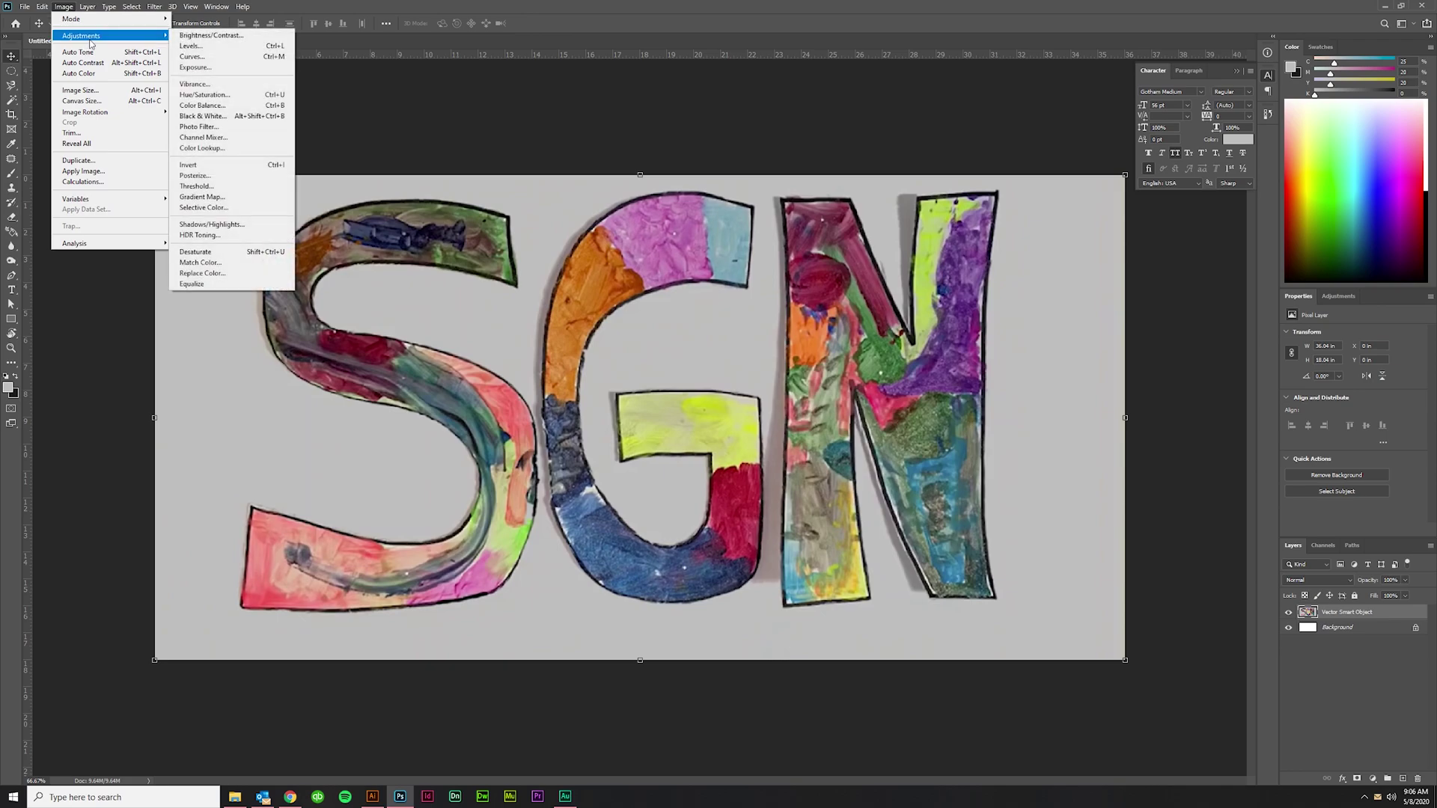
{"action": "left_click", "coordinate": [191, 47]}
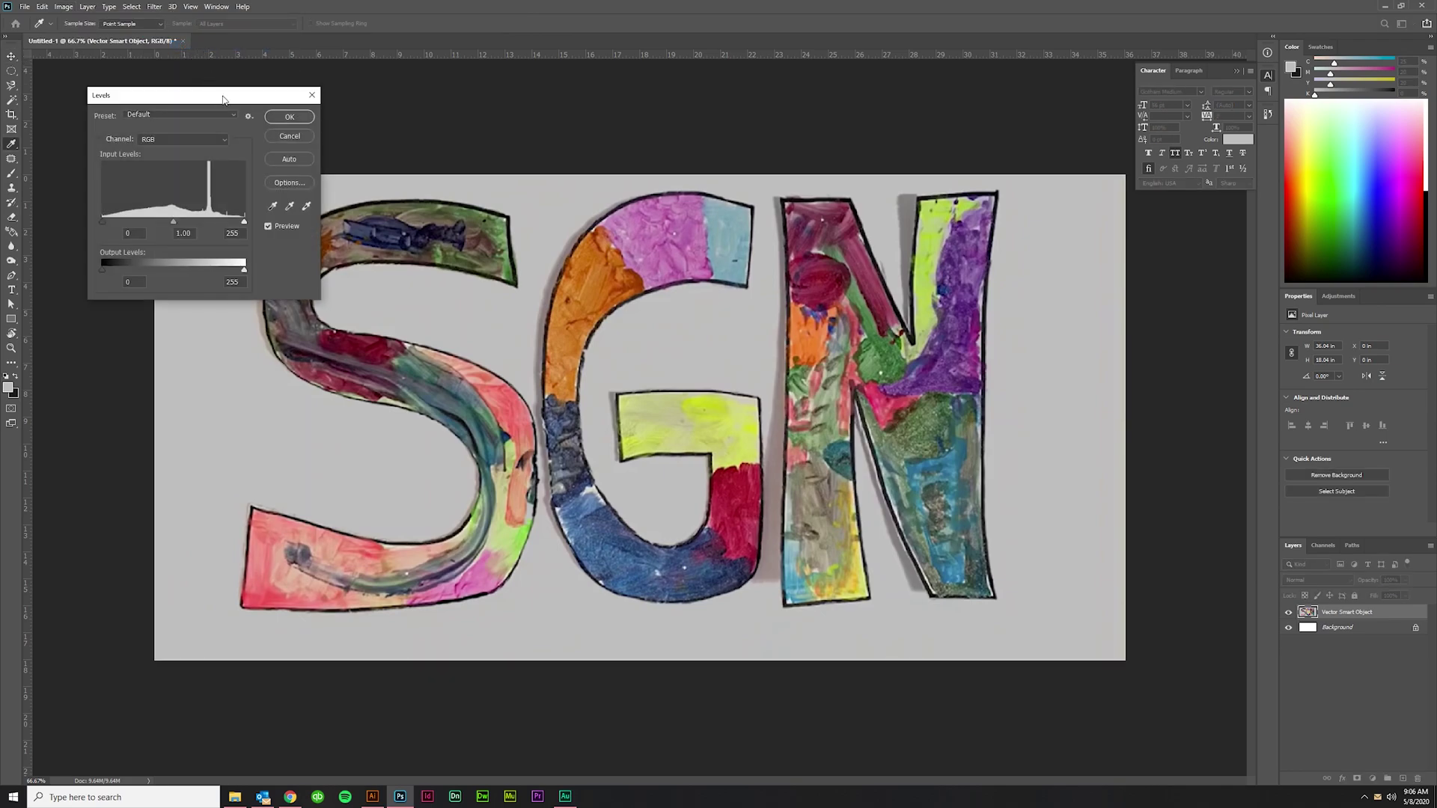
{"action": "left_click_drag", "start_coordinate": [222, 100], "coordinate": [178, 90]}
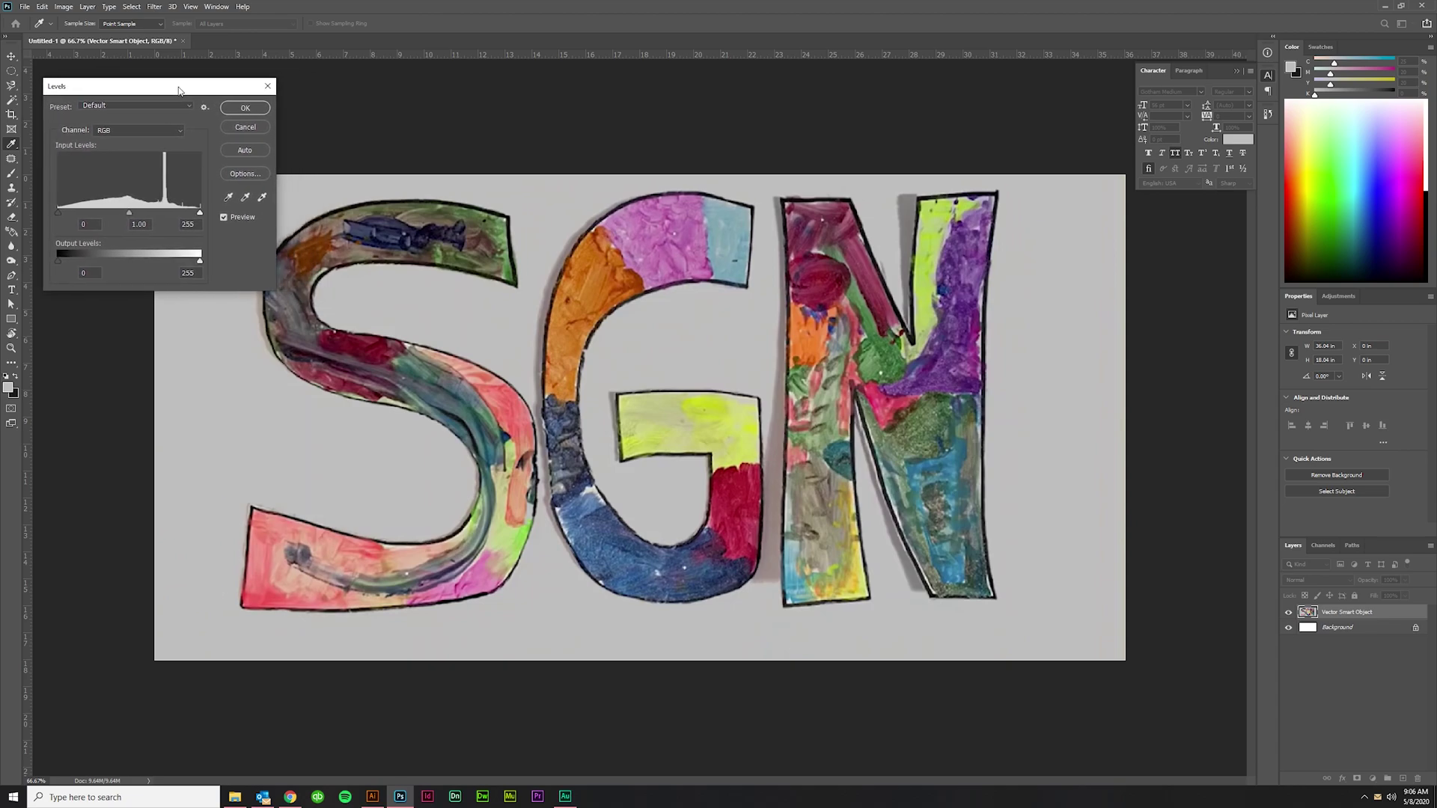
Set the Levels white point by sampling the gray background inside the letter G so the background turns white.
{"action": "left_click", "coordinate": [262, 196]}
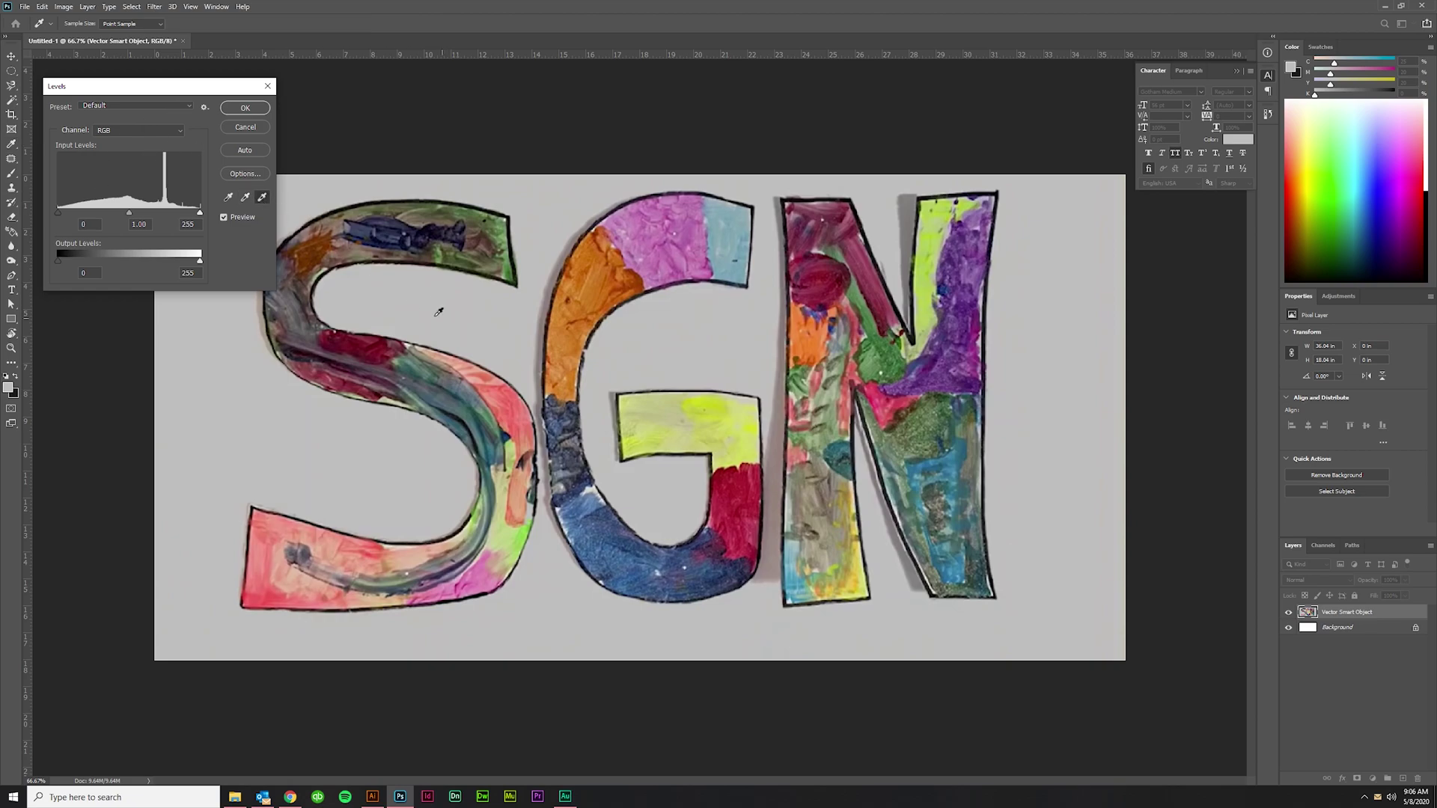
{"action": "left_click", "coordinate": [262, 198]}
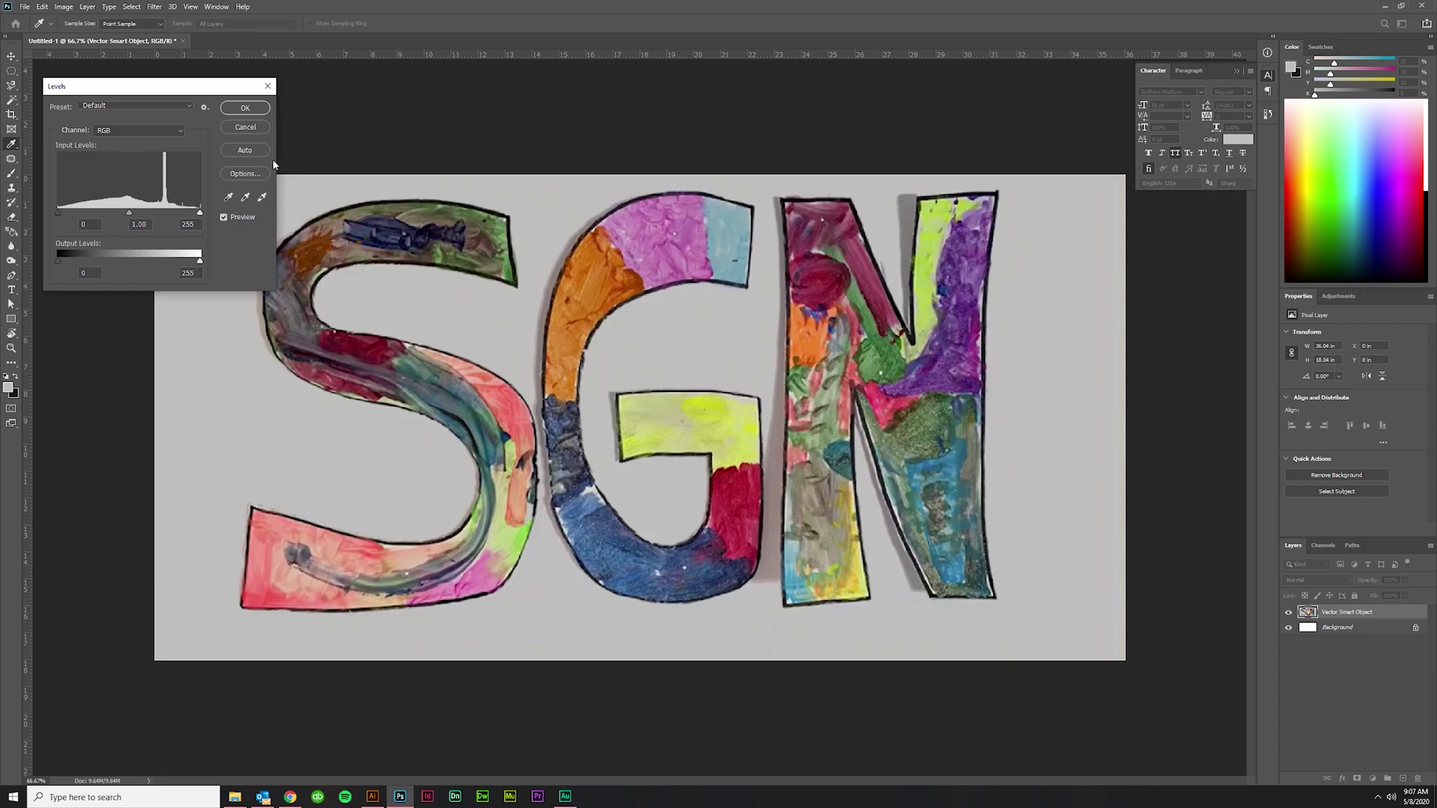
{"action": "left_click", "coordinate": [261, 196]}
{"action": "left_click", "coordinate": [397, 298]}
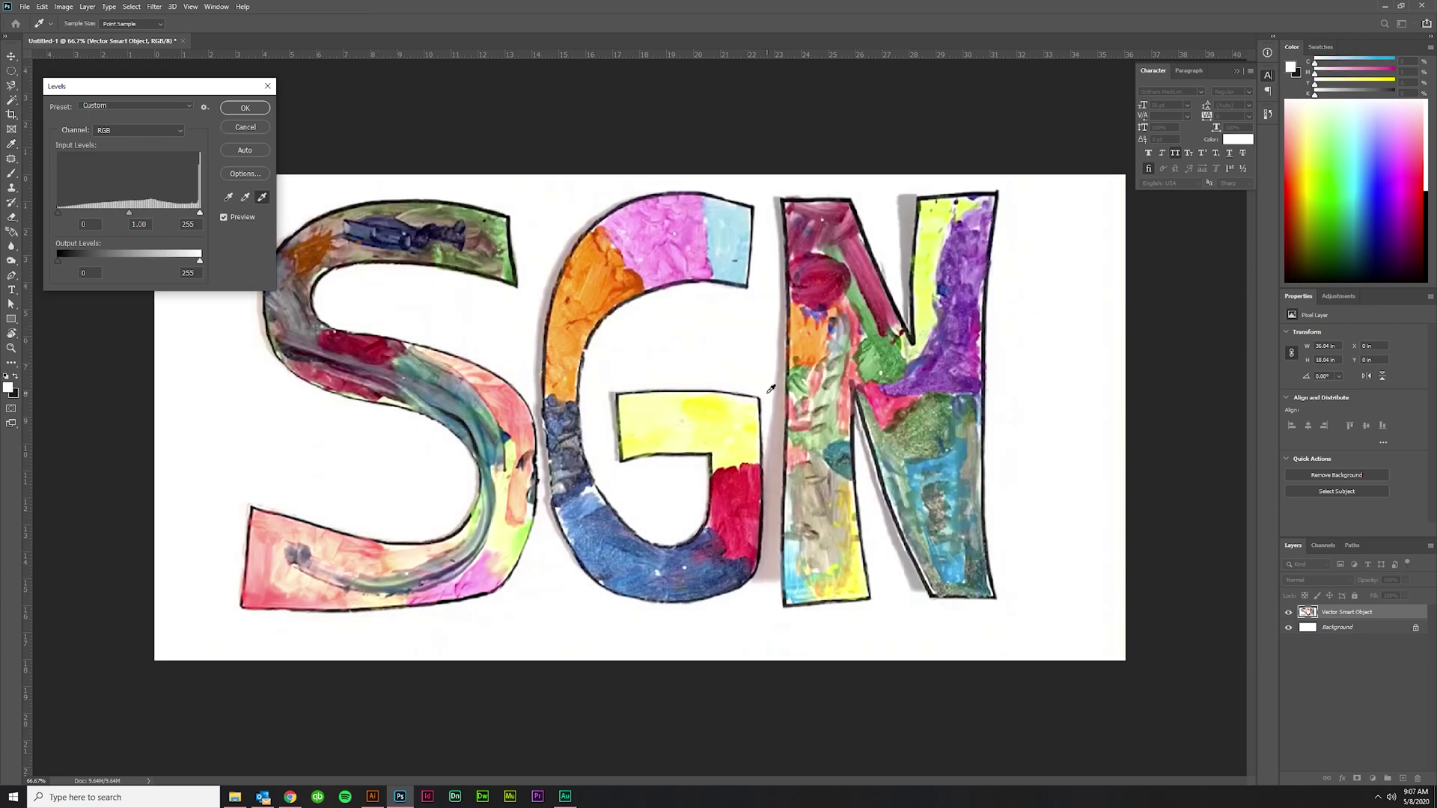
{"action": "left_click", "coordinate": [736, 316]}
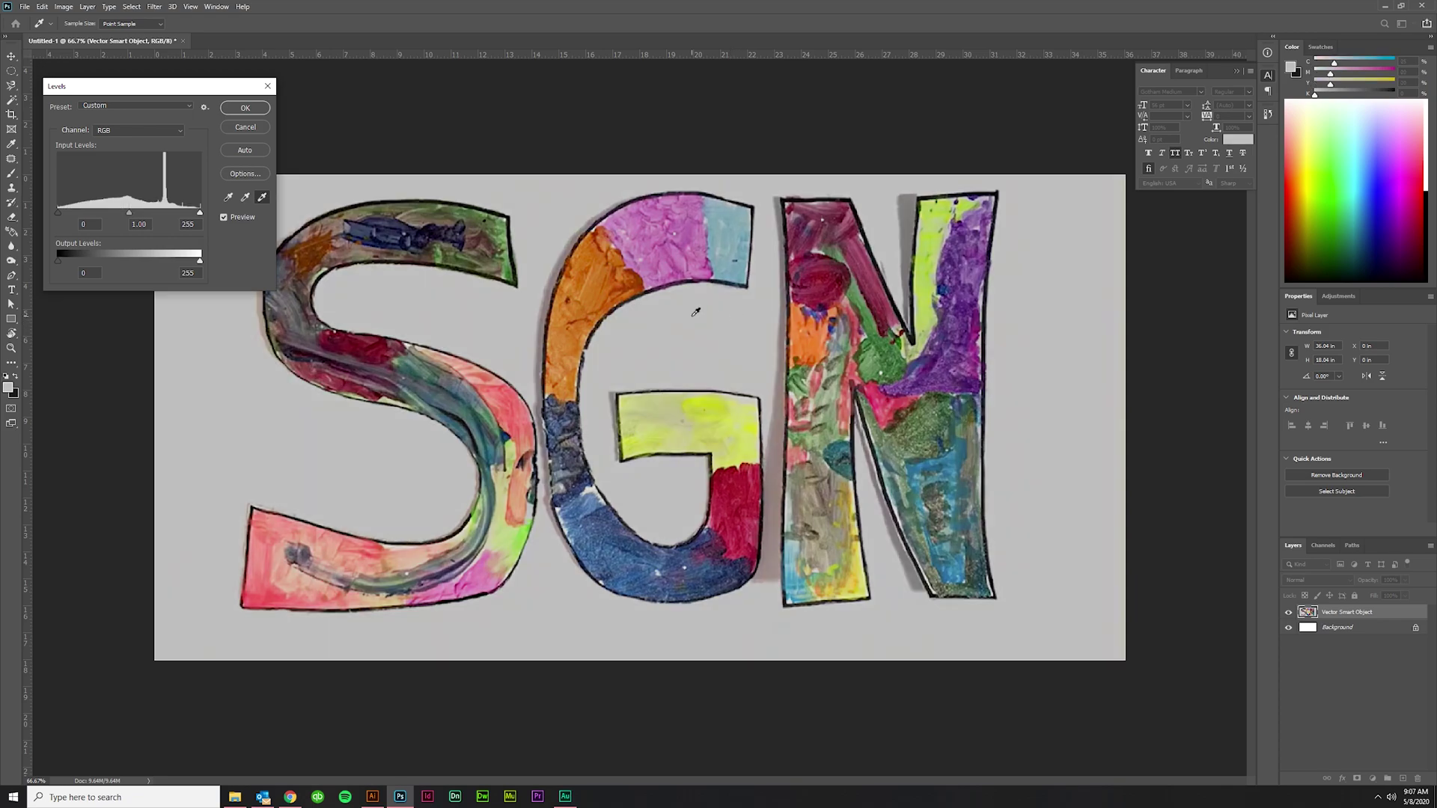
{"action": "left_click", "coordinate": [697, 318]}
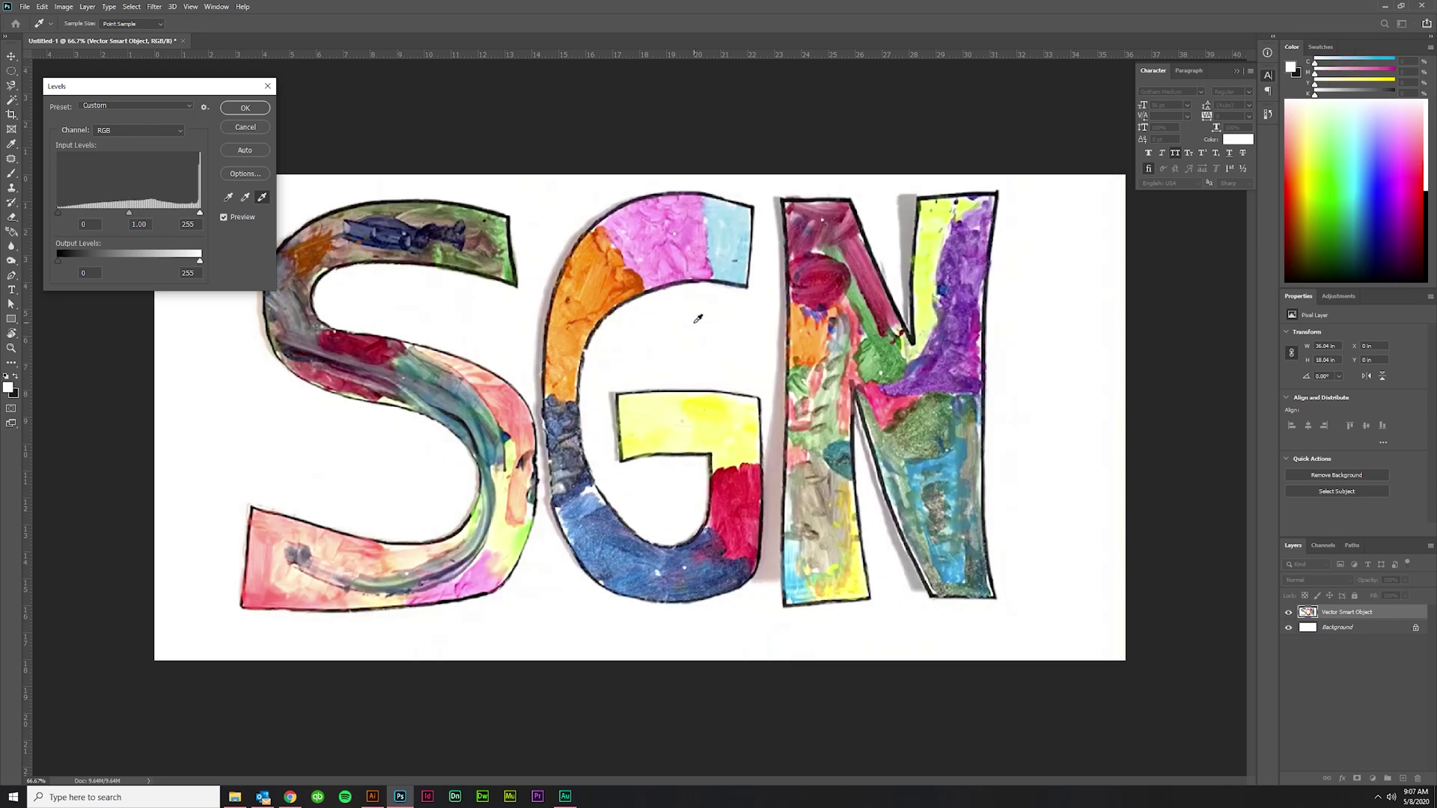
{"action": "left_click", "coordinate": [697, 319]}
{"action": "left_click", "coordinate": [697, 319]}
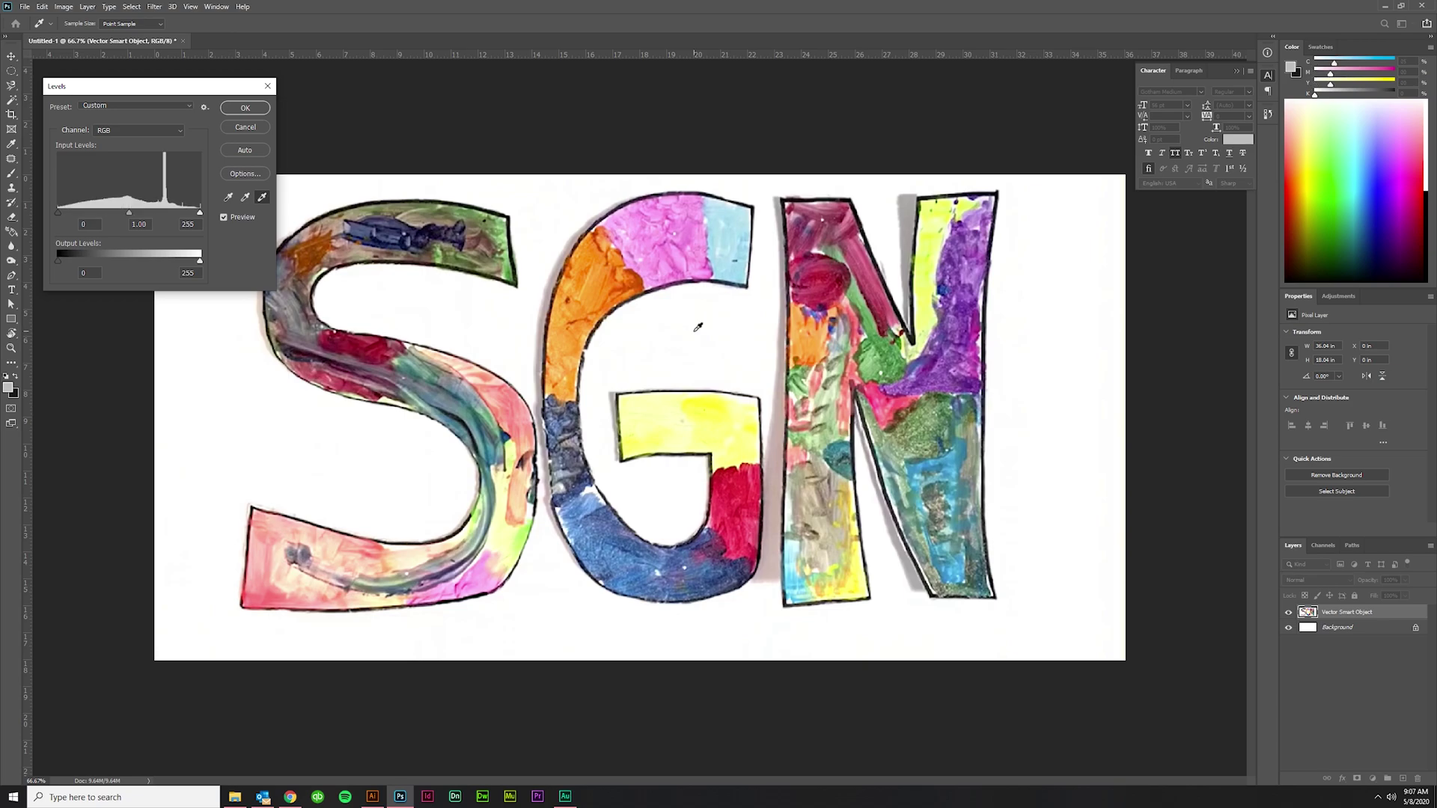
{"action": "double_click", "coordinate": [700, 330]}
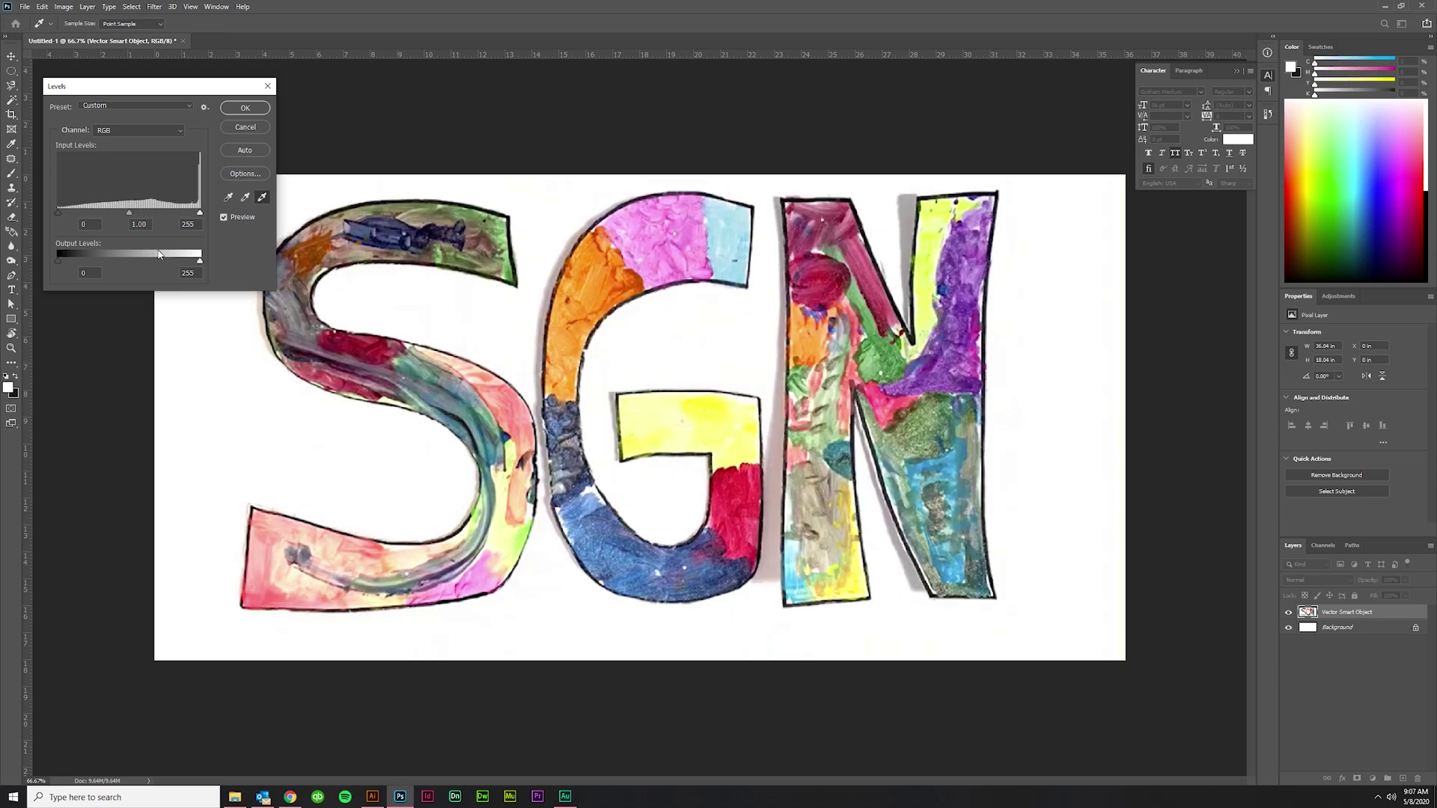
Set the Levels input shadows to 23 and midtones to 1, compare with the original, and apply the adjustment.
{"action": "left_click_drag", "start_coordinate": [62, 215], "coordinate": [68, 215]}
{"action": "left_click", "coordinate": [62, 215]}
{"action": "left_click_drag", "start_coordinate": [65, 216], "coordinate": [142, 216]}
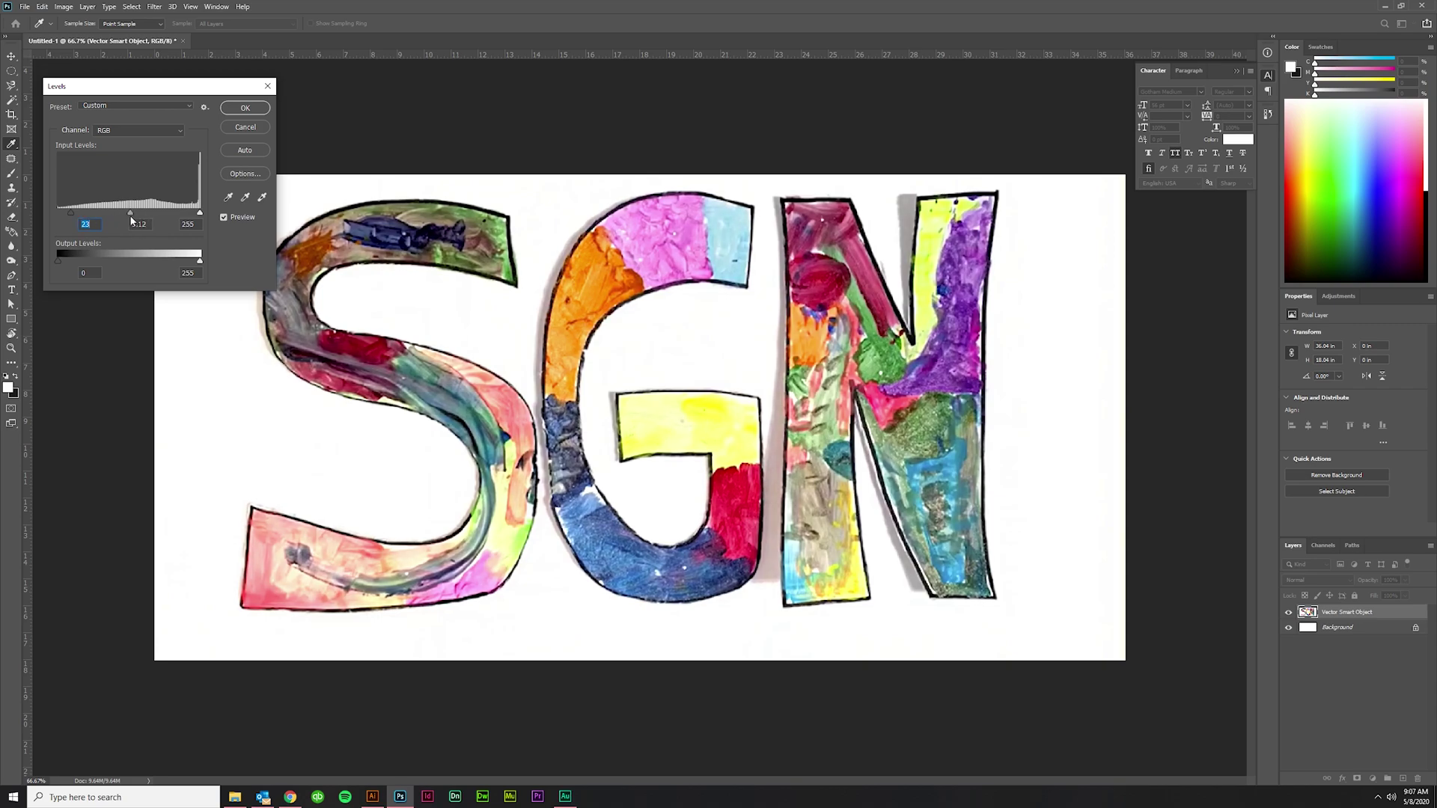
{"action": "left_click_drag", "start_coordinate": [130, 217], "coordinate": [200, 218]}
{"action": "key", "text": "Tab"}
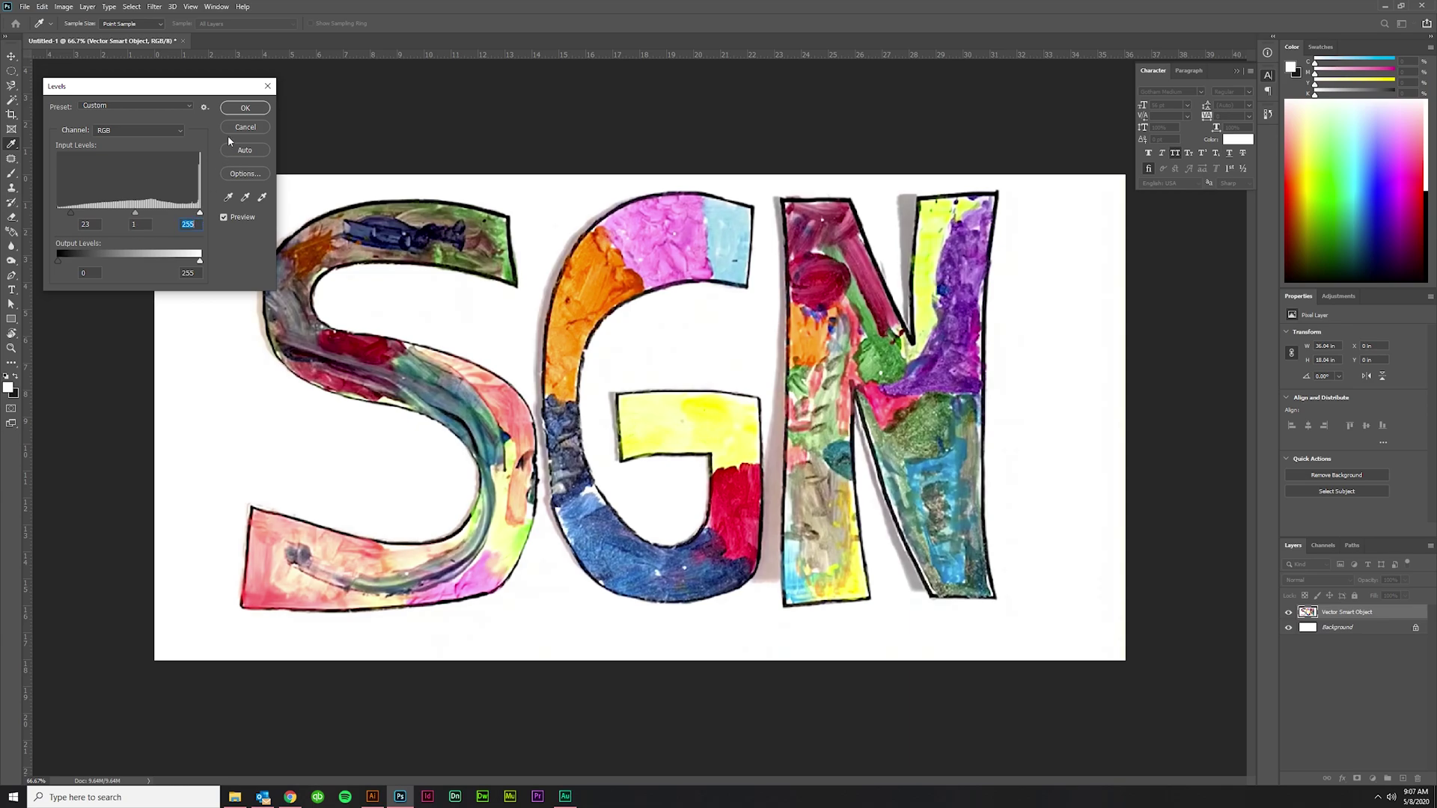
{"action": "left_click", "coordinate": [222, 218]}
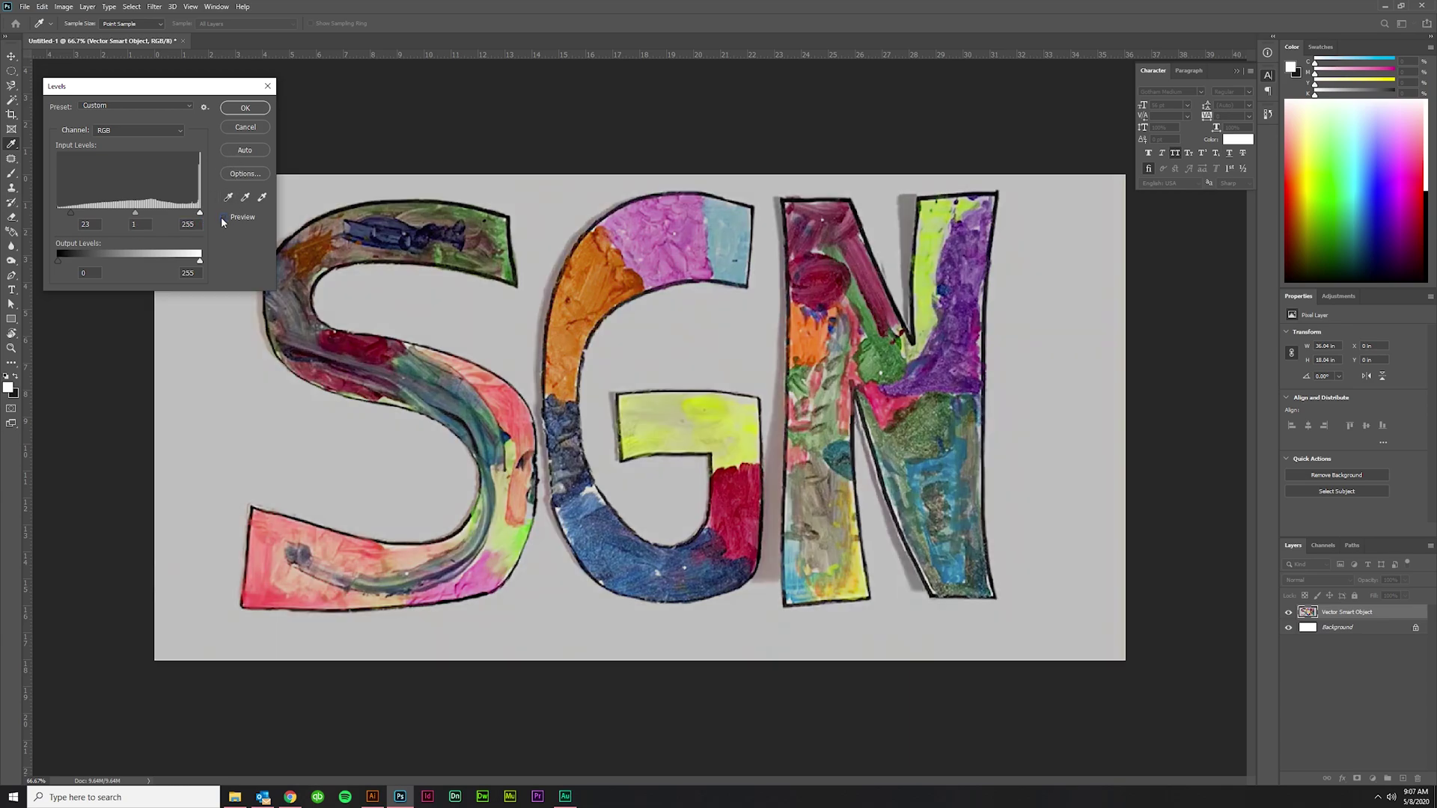
{"action": "left_click", "coordinate": [222, 218]}
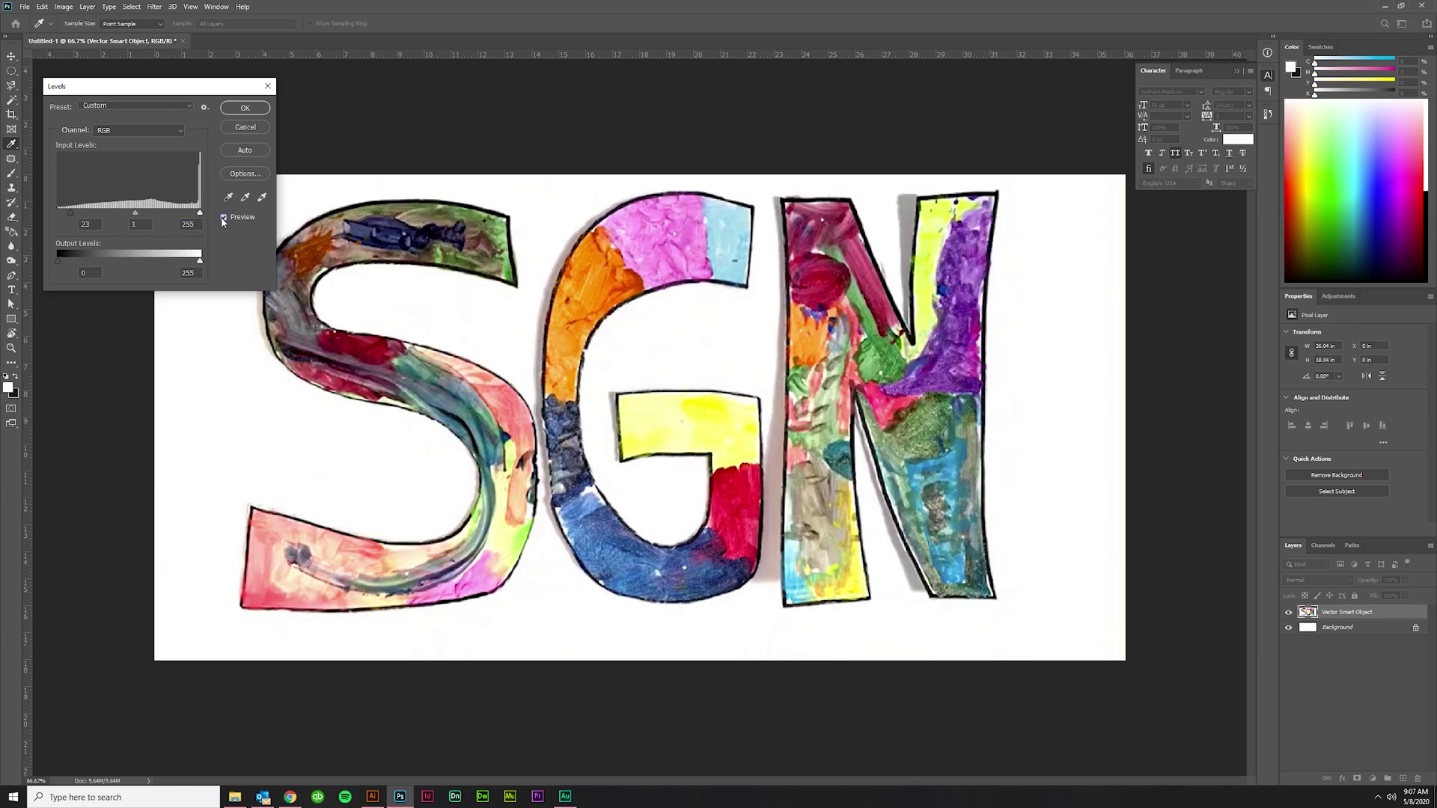
{"action": "left_click", "coordinate": [245, 109]}
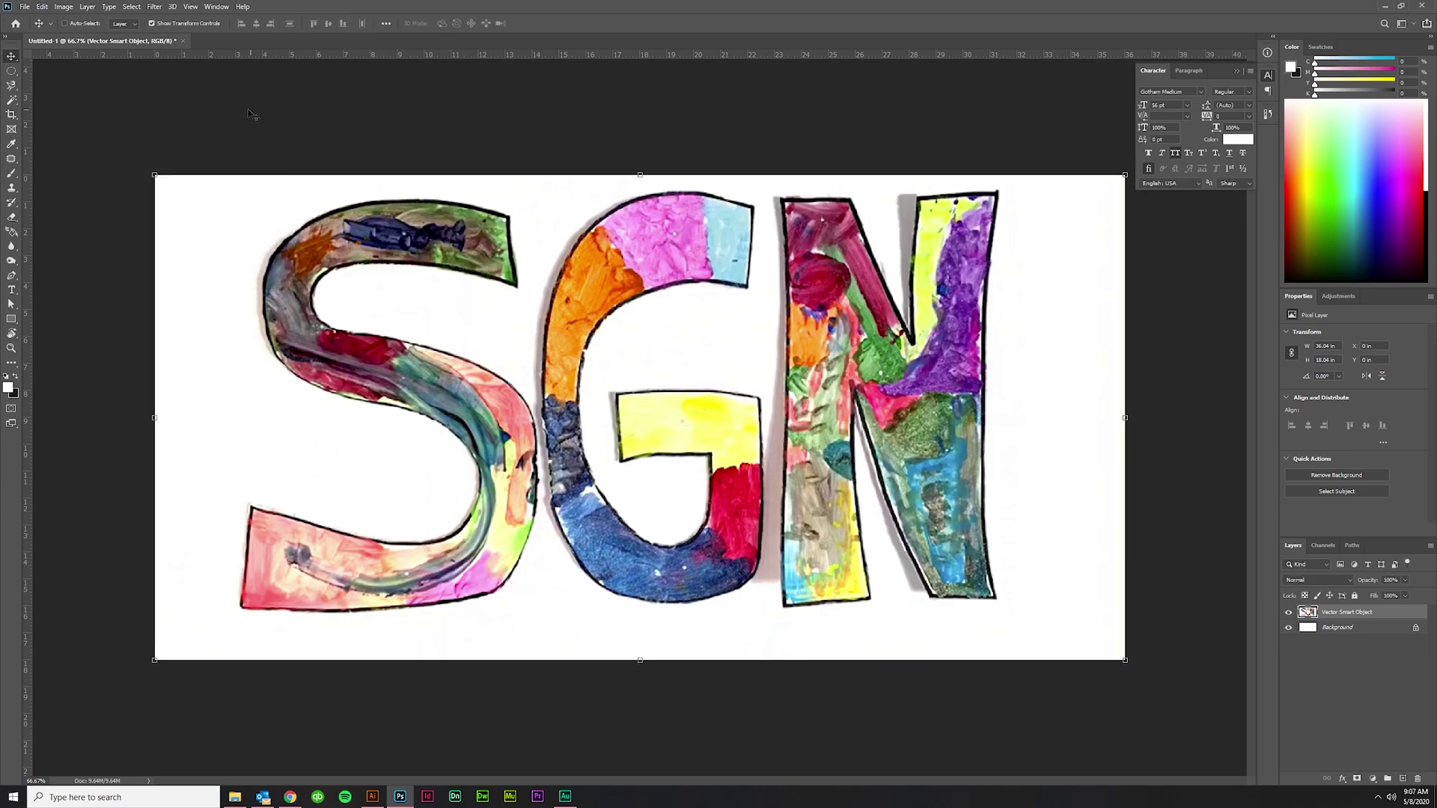
Open Brightness/Contrast for the artwork layer, use the automatic correction, and compare it with the unadjusted image.
{"action": "left_click", "coordinate": [63, 7]}
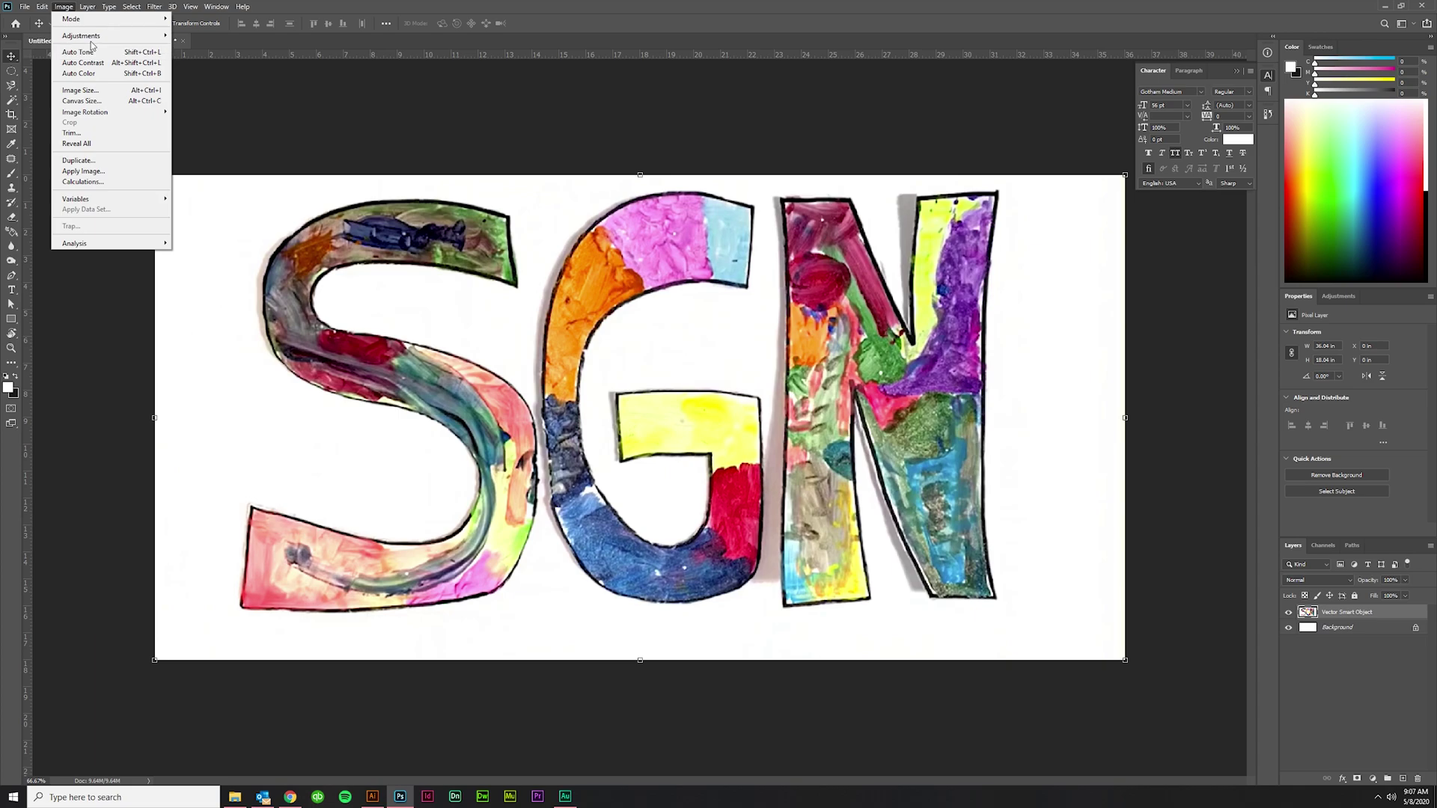
{"action": "mouse_move", "coordinate": [86, 36]}
{"action": "left_click", "coordinate": [209, 36]}
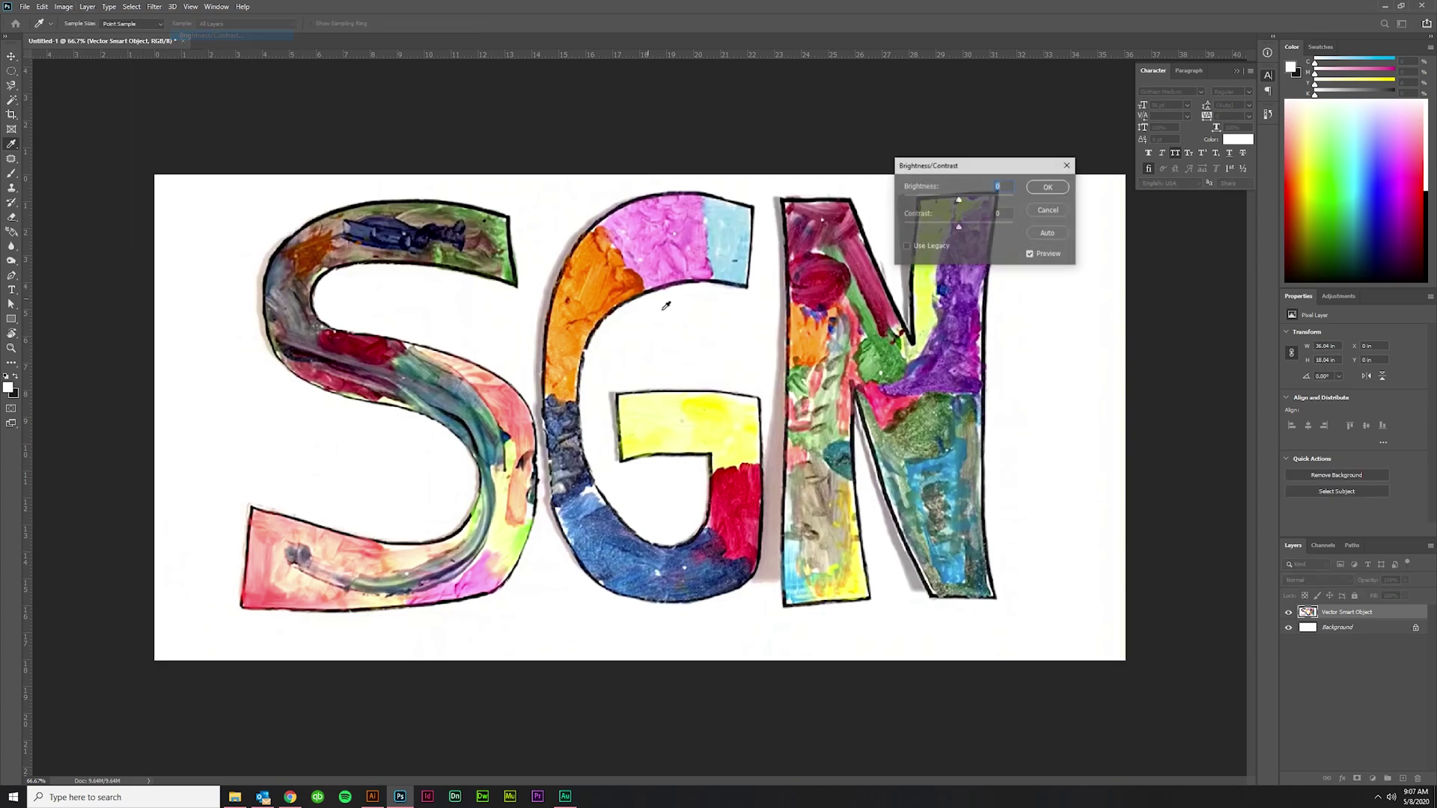
{"action": "left_click", "coordinate": [1052, 233]}
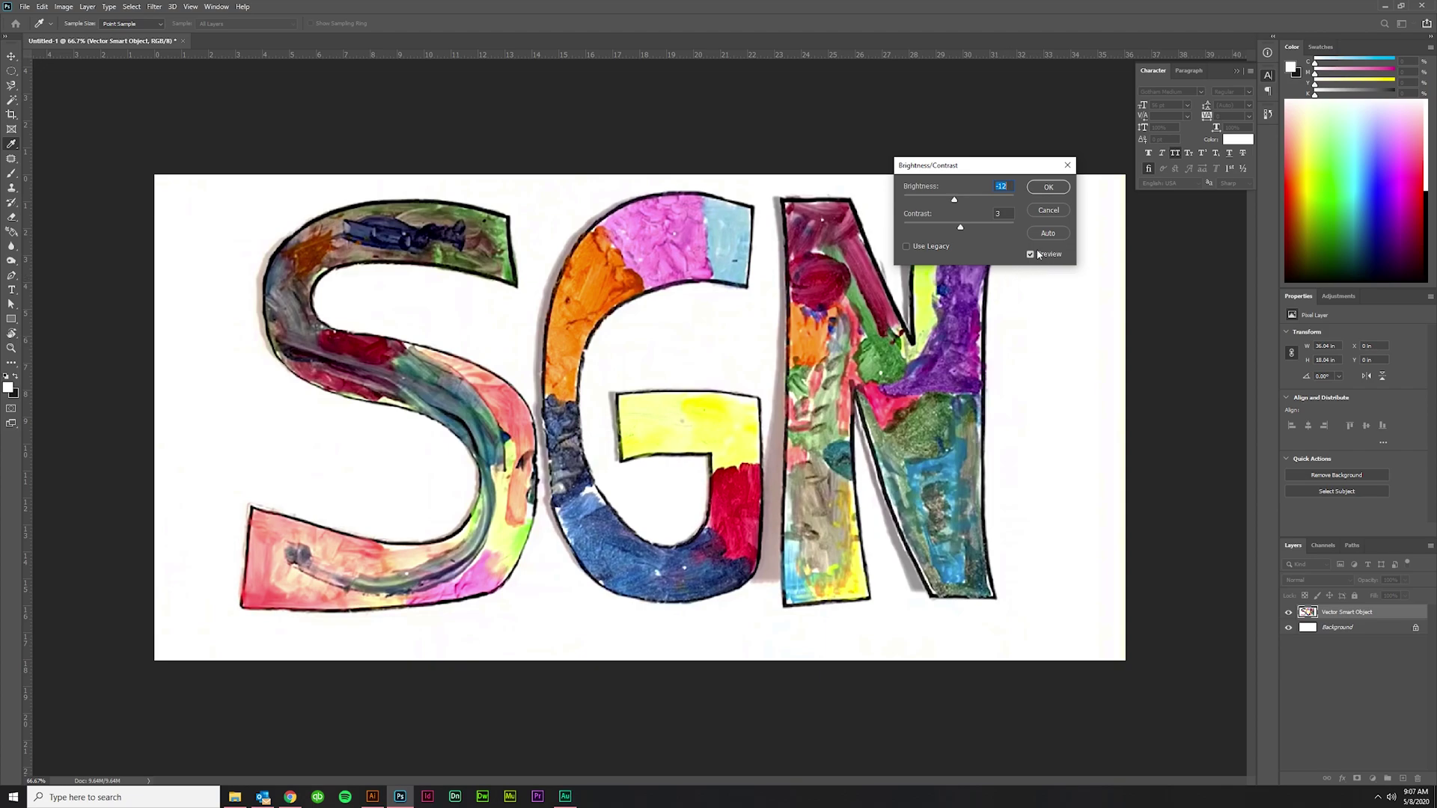
{"action": "left_click", "coordinate": [1031, 254]}
{"action": "left_click", "coordinate": [1031, 255]}
Raise the contrast to about 67, compare before and after, and apply the Brightness/Contrast adjustment.
{"action": "left_click_drag", "start_coordinate": [960, 228], "coordinate": [996, 234]}
{"action": "left_click", "coordinate": [1031, 255]}
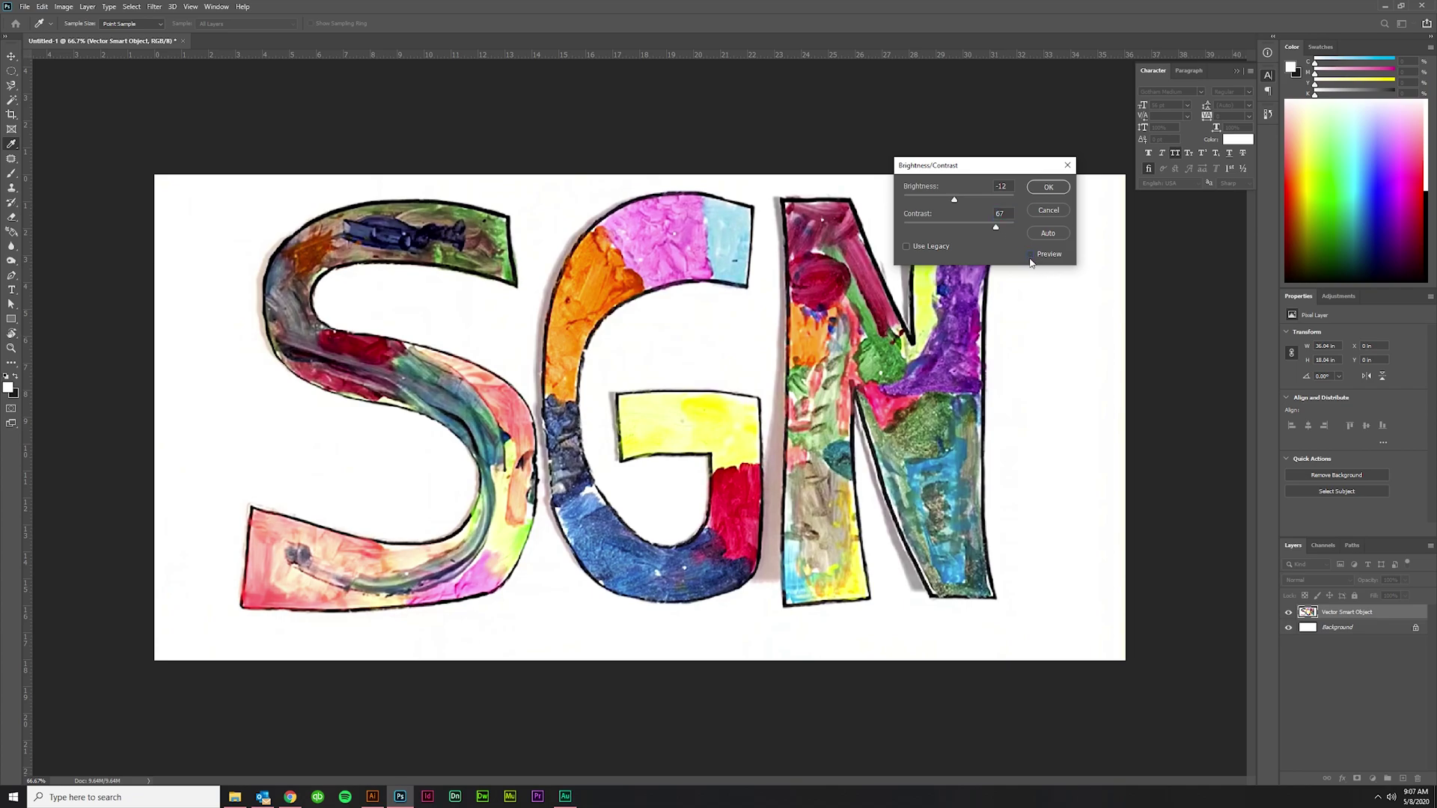
{"action": "left_click", "coordinate": [1031, 254]}
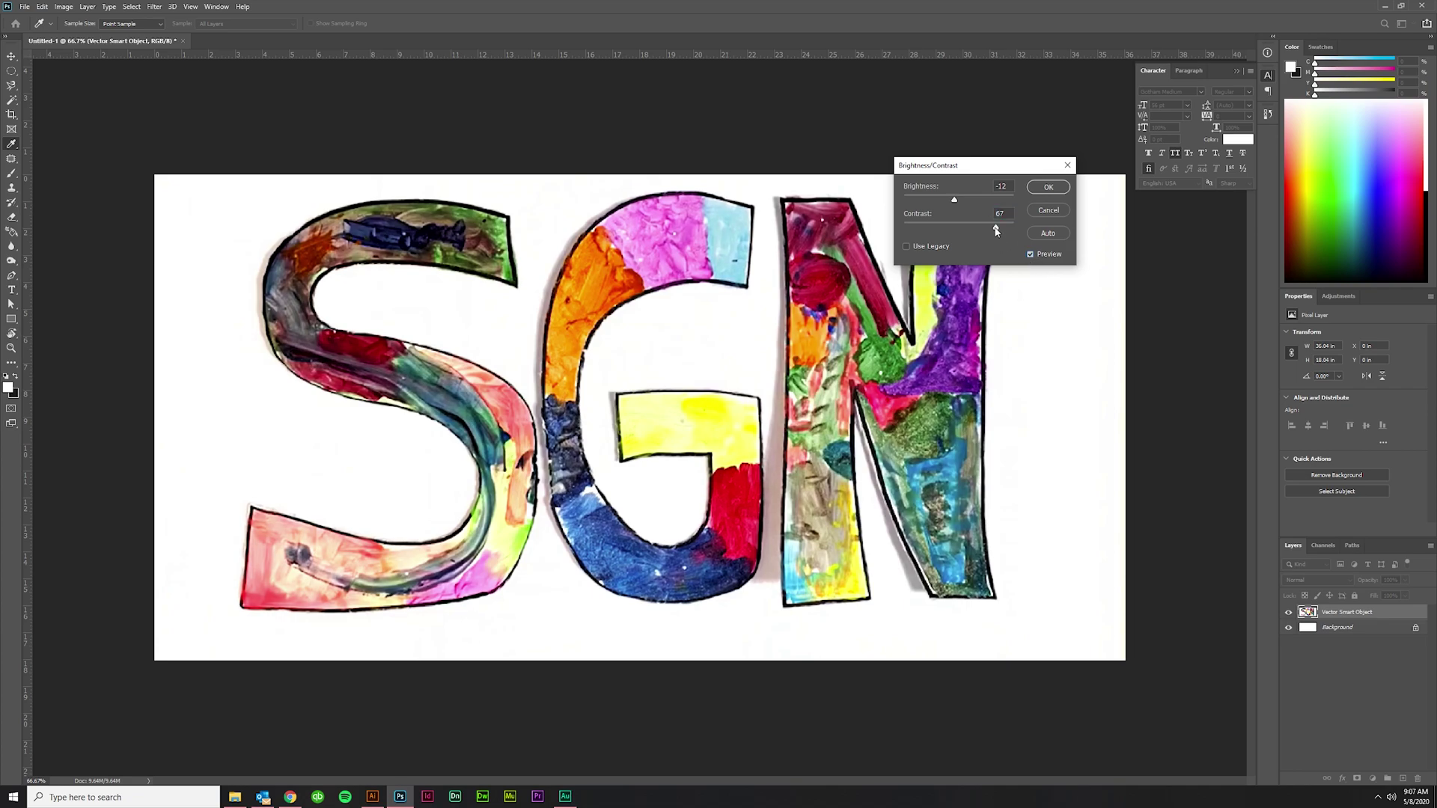
{"action": "left_click_drag", "start_coordinate": [996, 231], "coordinate": [993, 232]}
{"action": "left_click", "coordinate": [1048, 187]}
{"action": "key", "text": "v"}
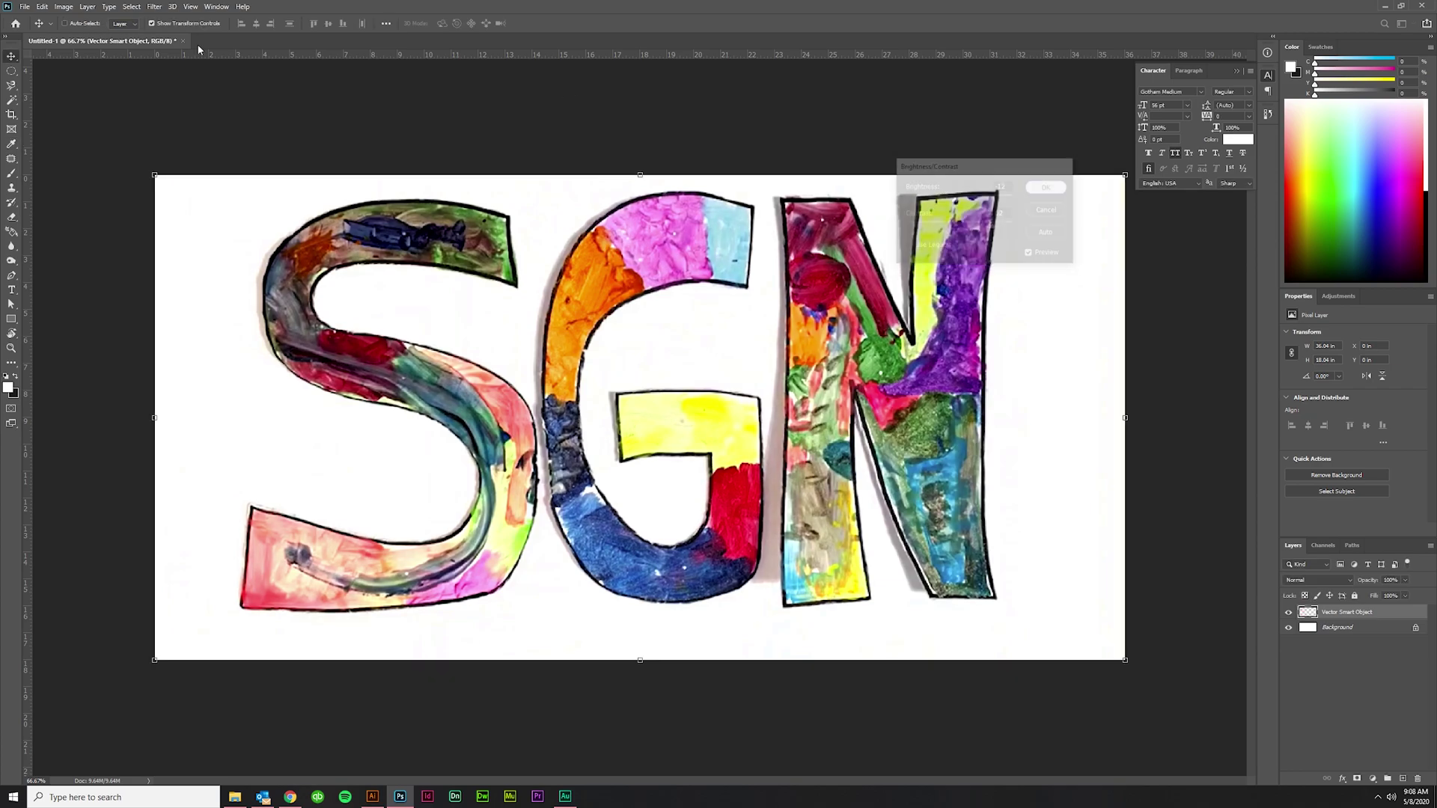
Open the Vibrance adjustment, set the vibrance to +93, and compare it with the previous colors.
{"action": "left_click", "coordinate": [64, 6]}
{"action": "mouse_move", "coordinate": [81, 38]}
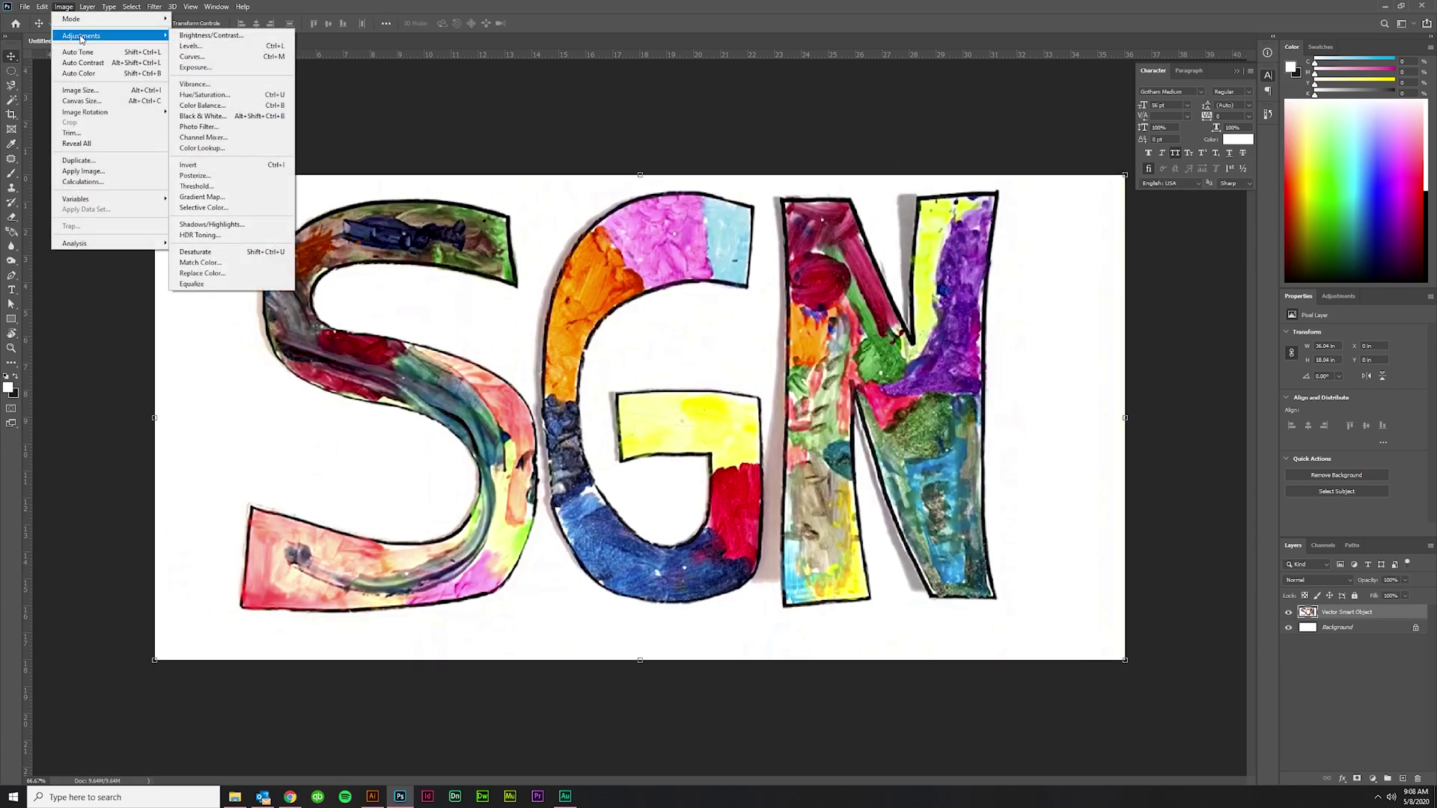
{"action": "left_click", "coordinate": [196, 85]}
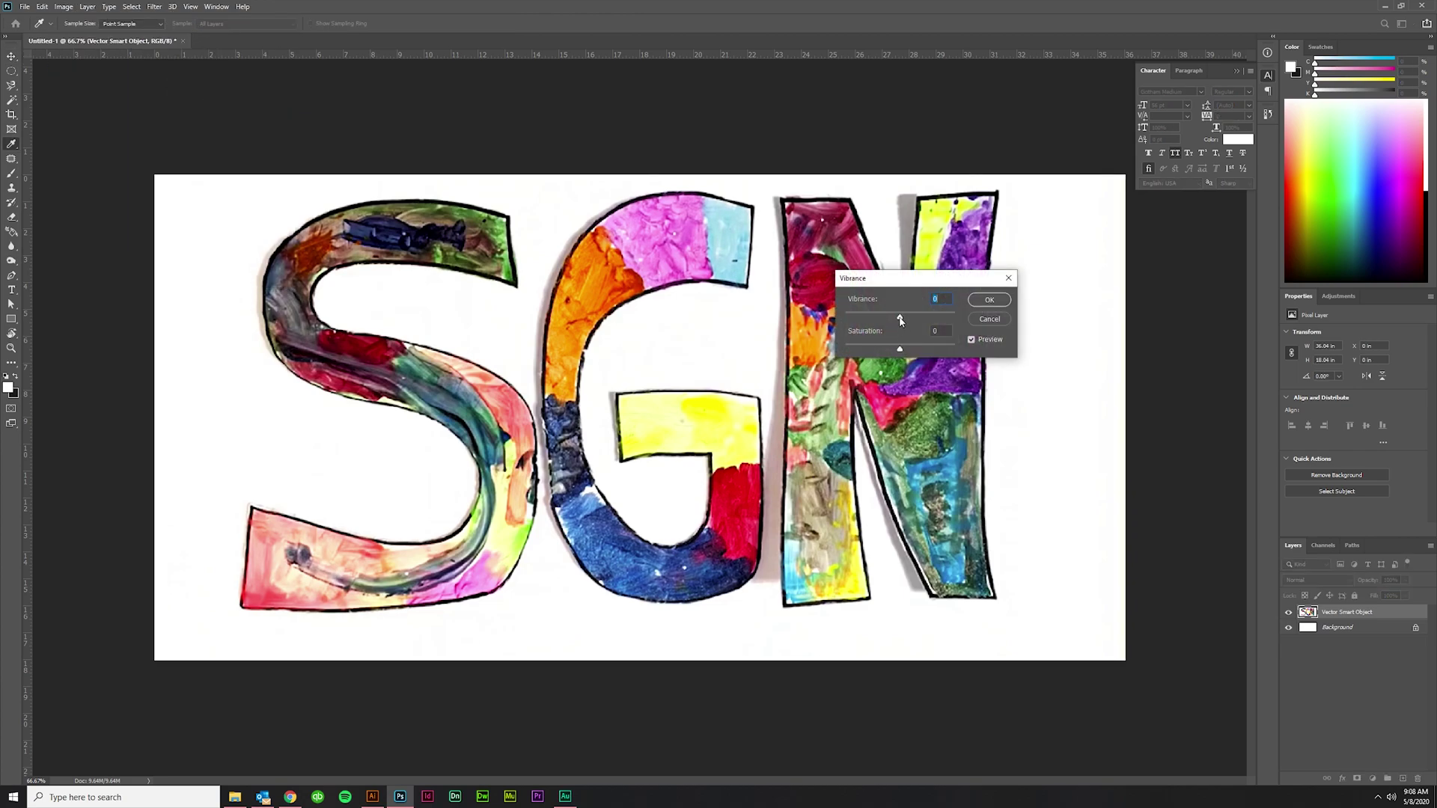
{"action": "left_click_drag", "start_coordinate": [900, 320], "coordinate": [951, 321]}
{"action": "left_click", "coordinate": [972, 340]}
{"action": "left_click", "coordinate": [972, 340]}
{"action": "left_click", "coordinate": [972, 342]}
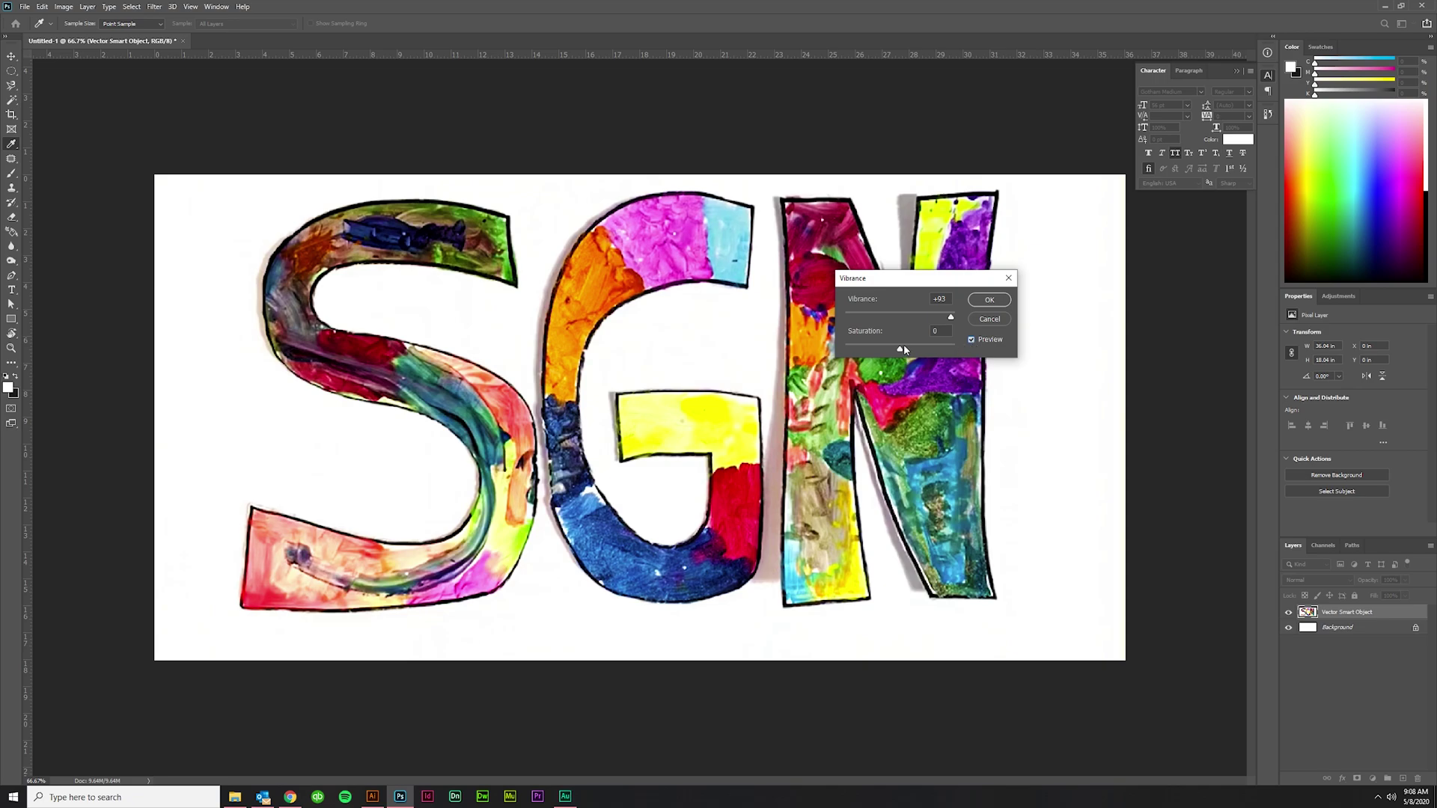
Try a saturation of +30, set it back to 0, and apply the Vibrance adjustment.
{"action": "mouse_move", "coordinate": [904, 349]}
{"action": "left_mouse_down"}
{"action": "mouse_move", "coordinate": [931, 353]}
{"action": "mouse_move", "coordinate": [917, 358]}
{"action": "left_mouse_up"}
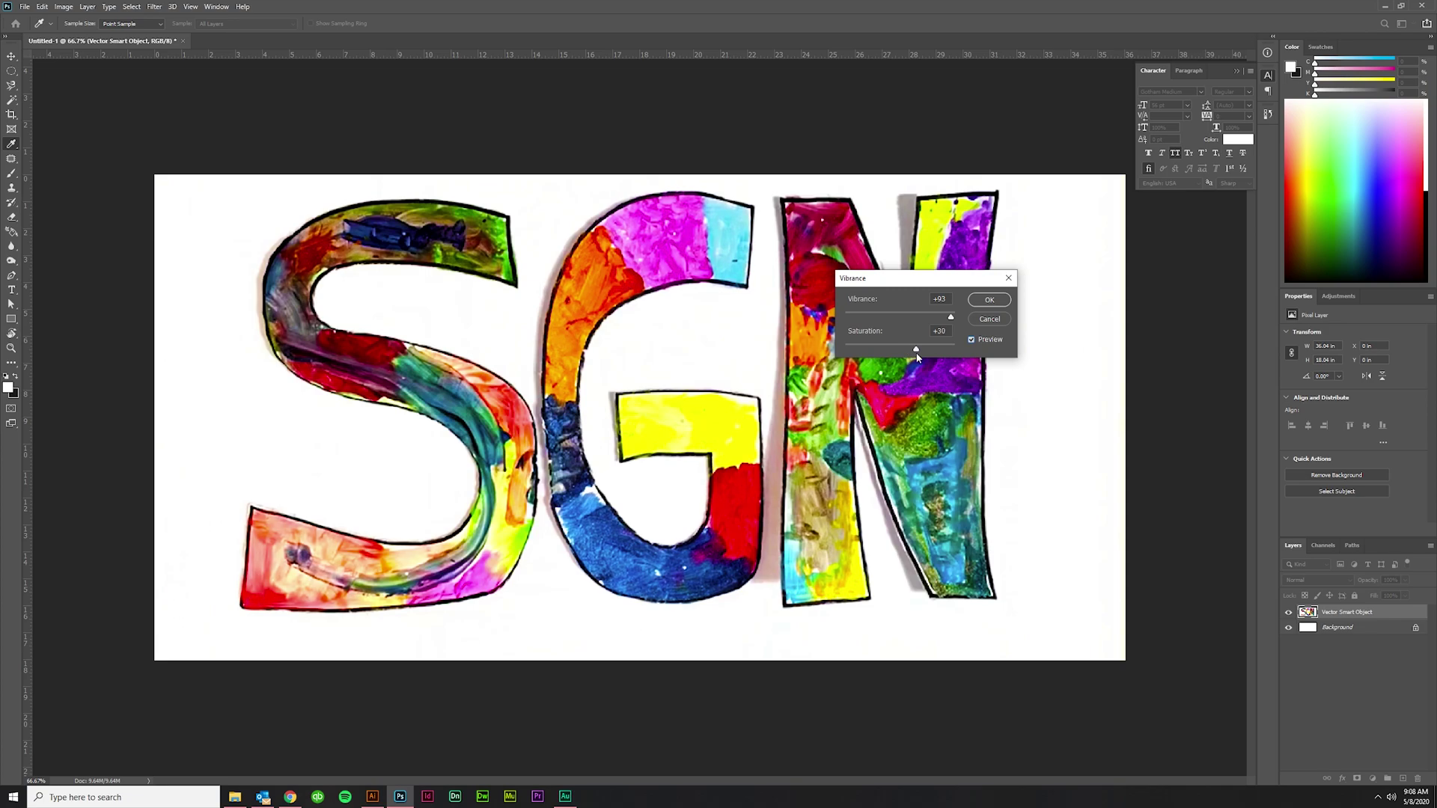
{"action": "left_click", "coordinate": [970, 339]}
{"action": "left_click", "coordinate": [969, 340]}
{"action": "left_click_drag", "start_coordinate": [914, 349], "coordinate": [900, 350]}
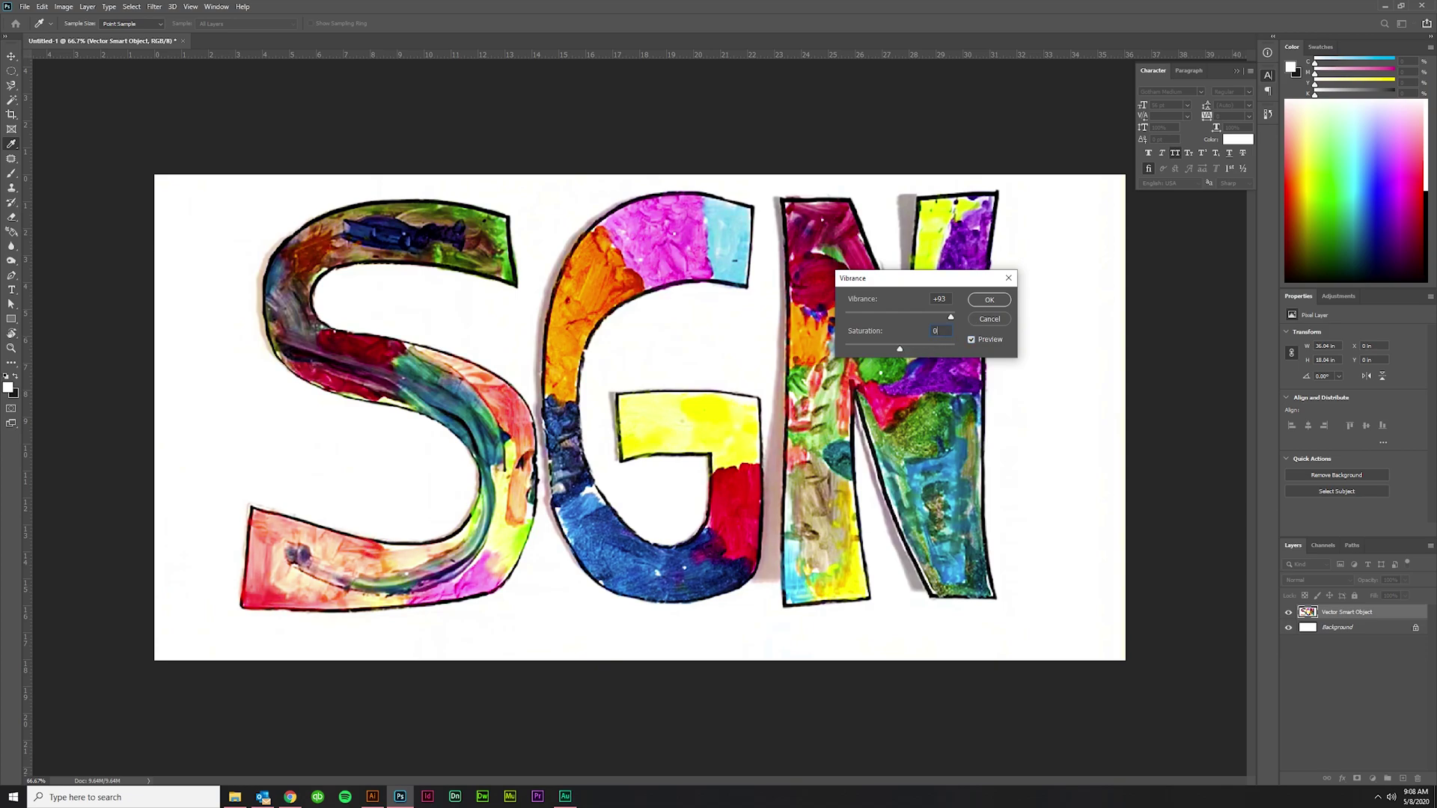
{"action": "left_click", "coordinate": [1007, 306]}
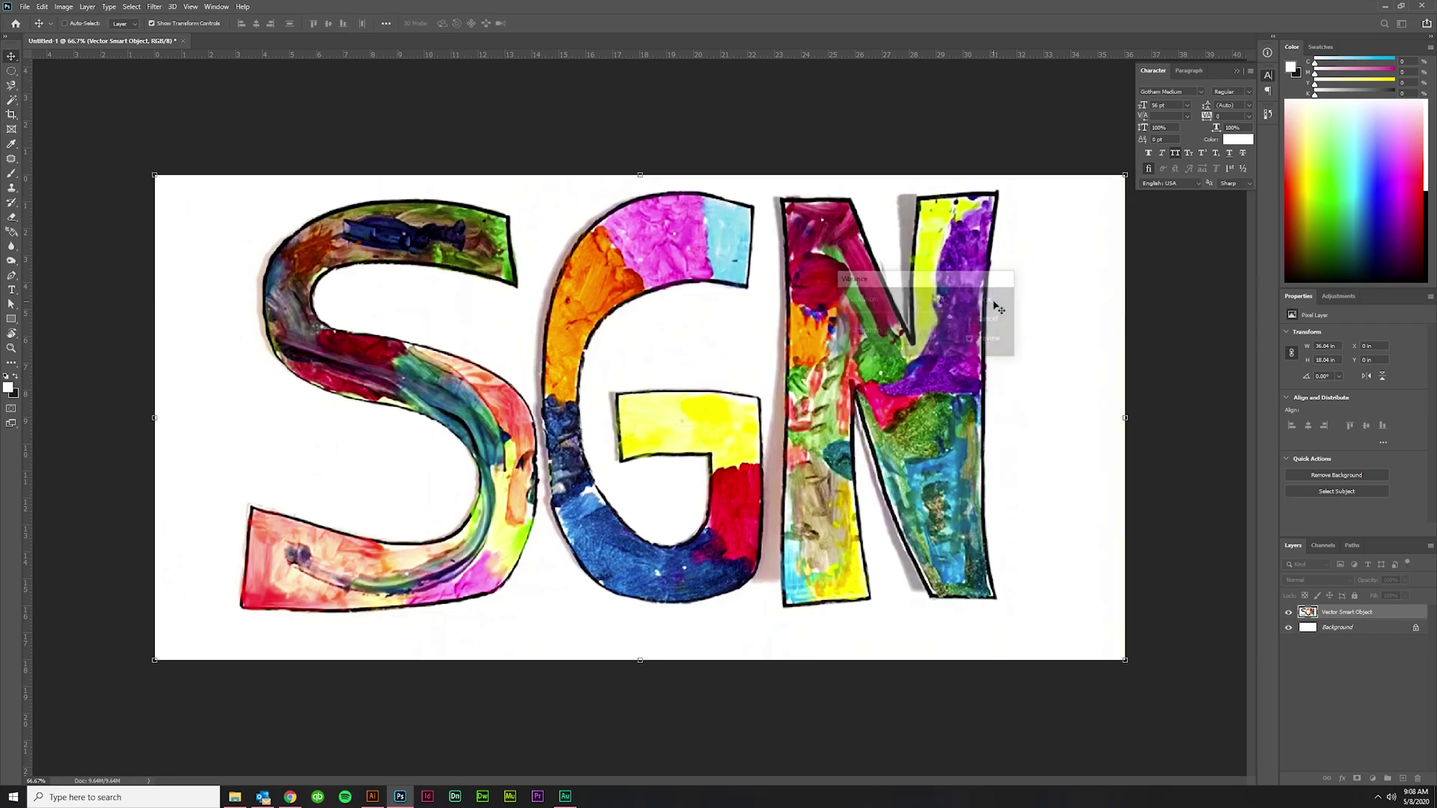
{"action": "key", "text": "v"}
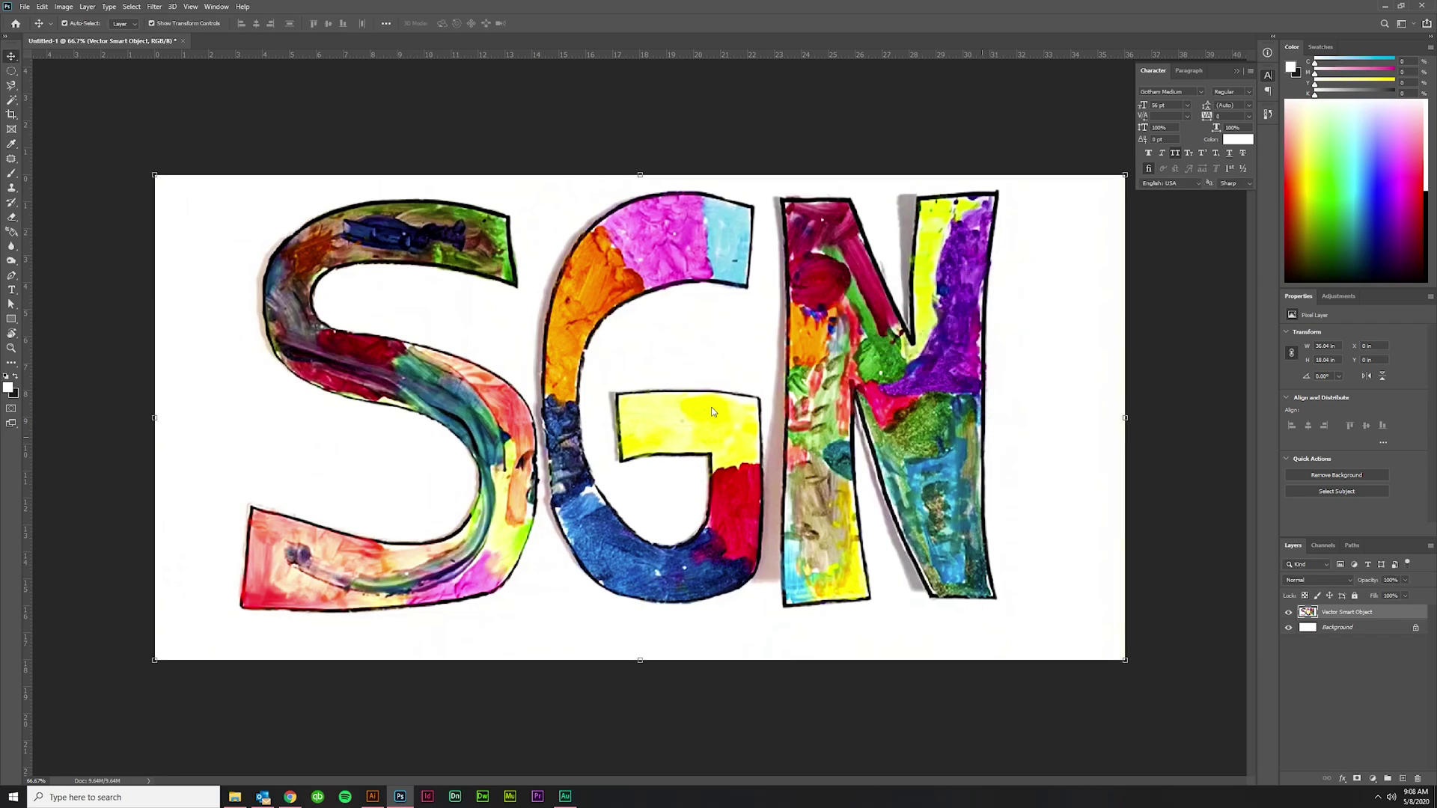
Save the document to the Desktop as a Photoshop file named sgn.
{"action": "key", "text": "ctrl+s"}
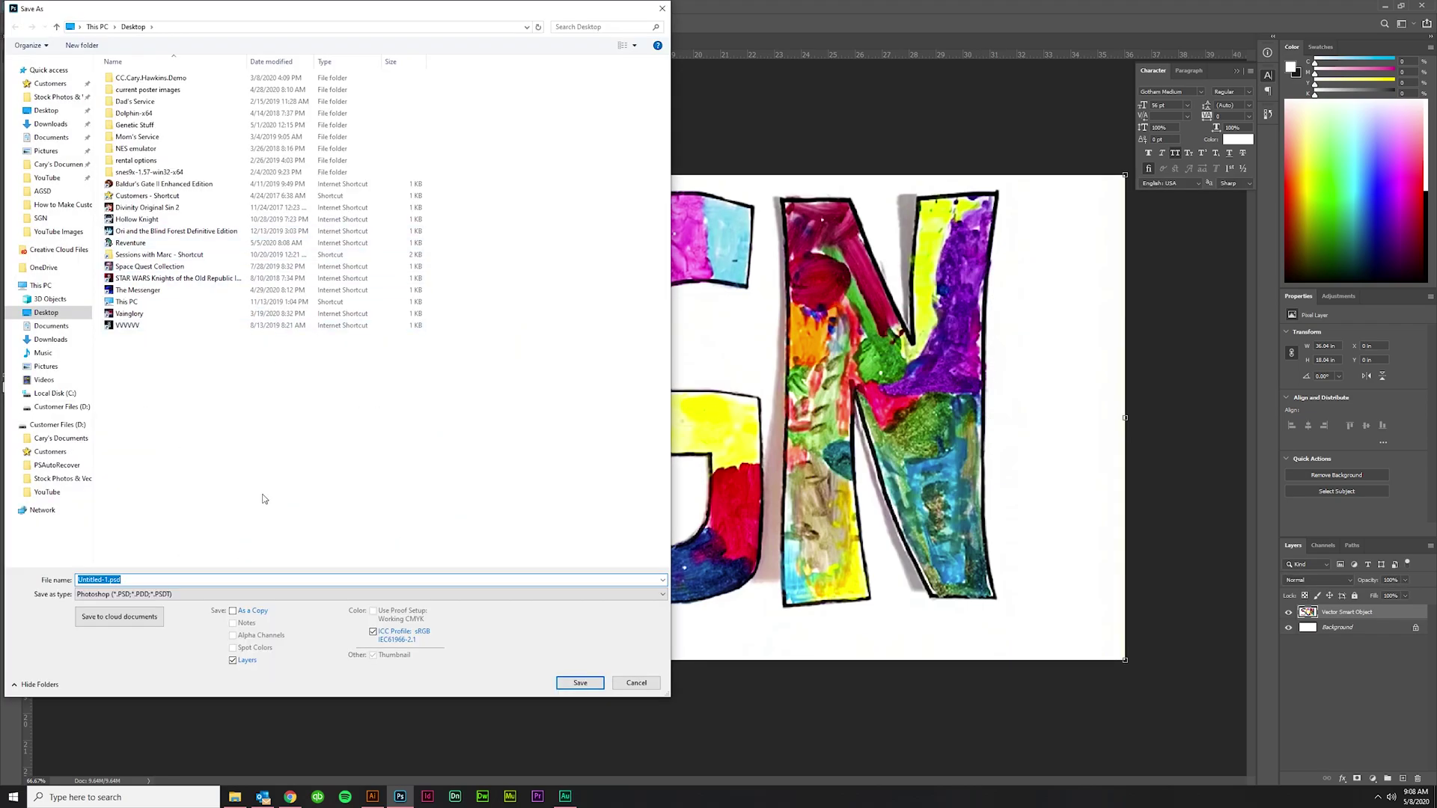
{"action": "type", "text": "sgn"}
{"action": "key", "text": "Return"}
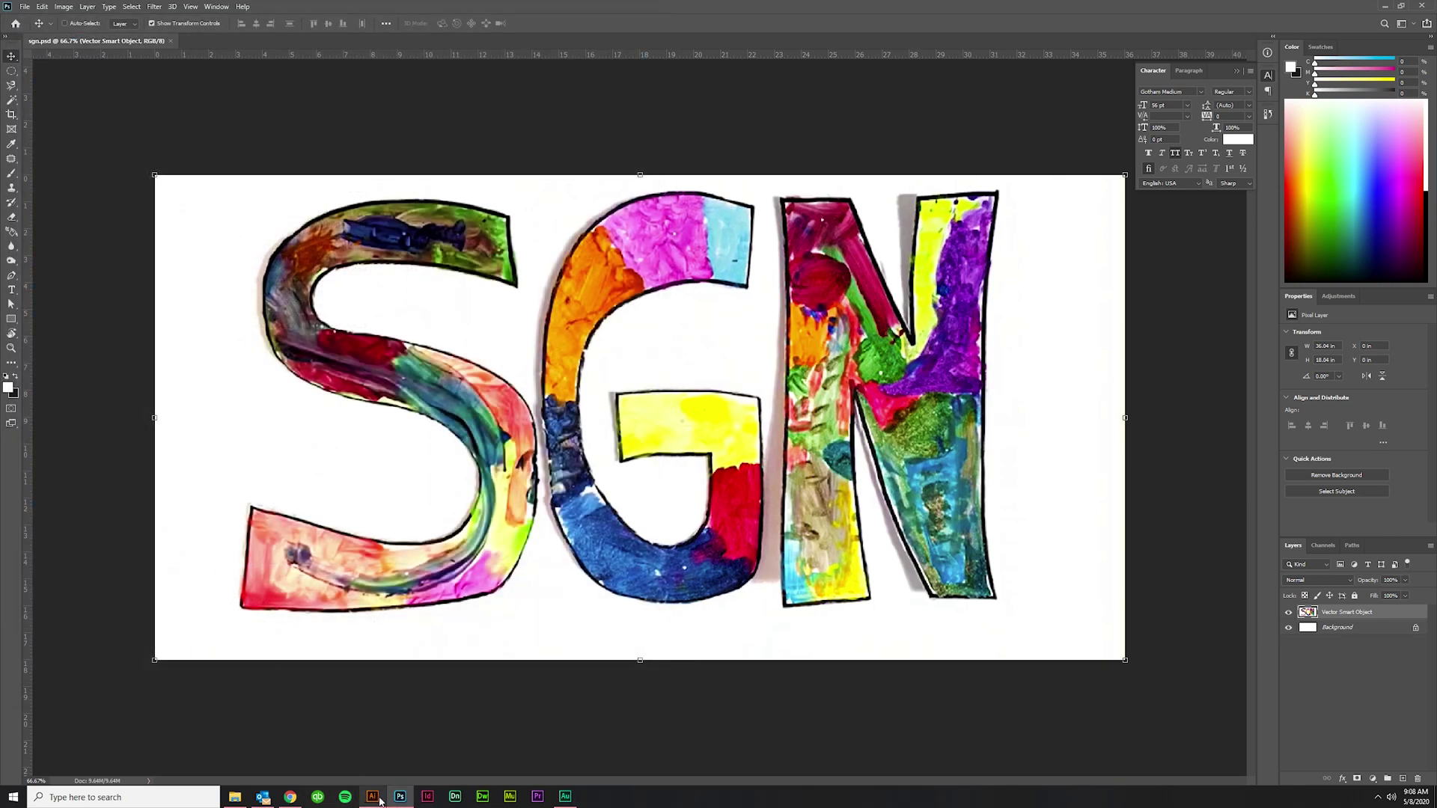
Switch to Illustrator and place the sgn.psd file from the Desktop as a linked image in the untitled document.
{"action": "mouse_move", "coordinate": [380, 800]}
{"action": "left_click", "coordinate": [366, 751]}
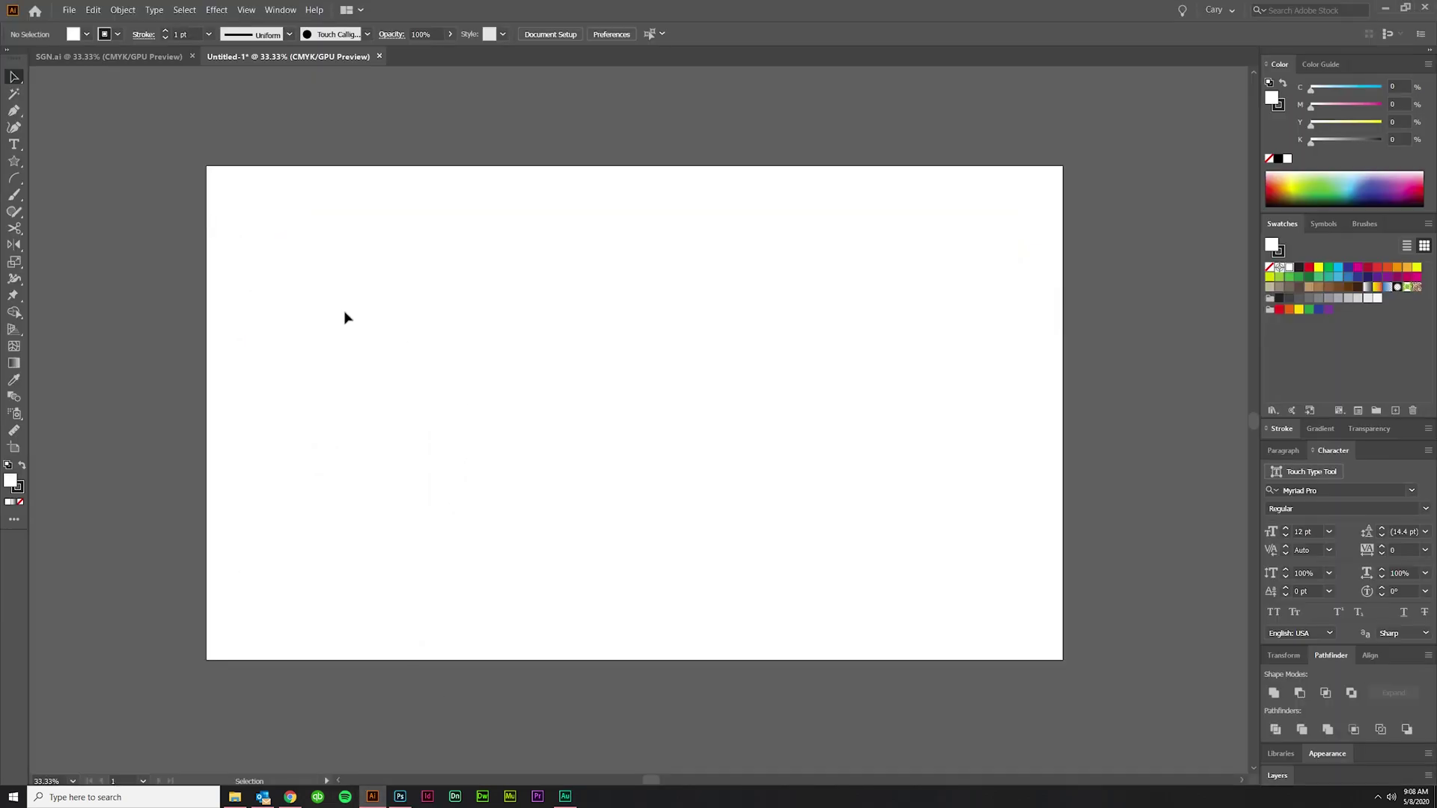
{"action": "left_click", "coordinate": [69, 10]}
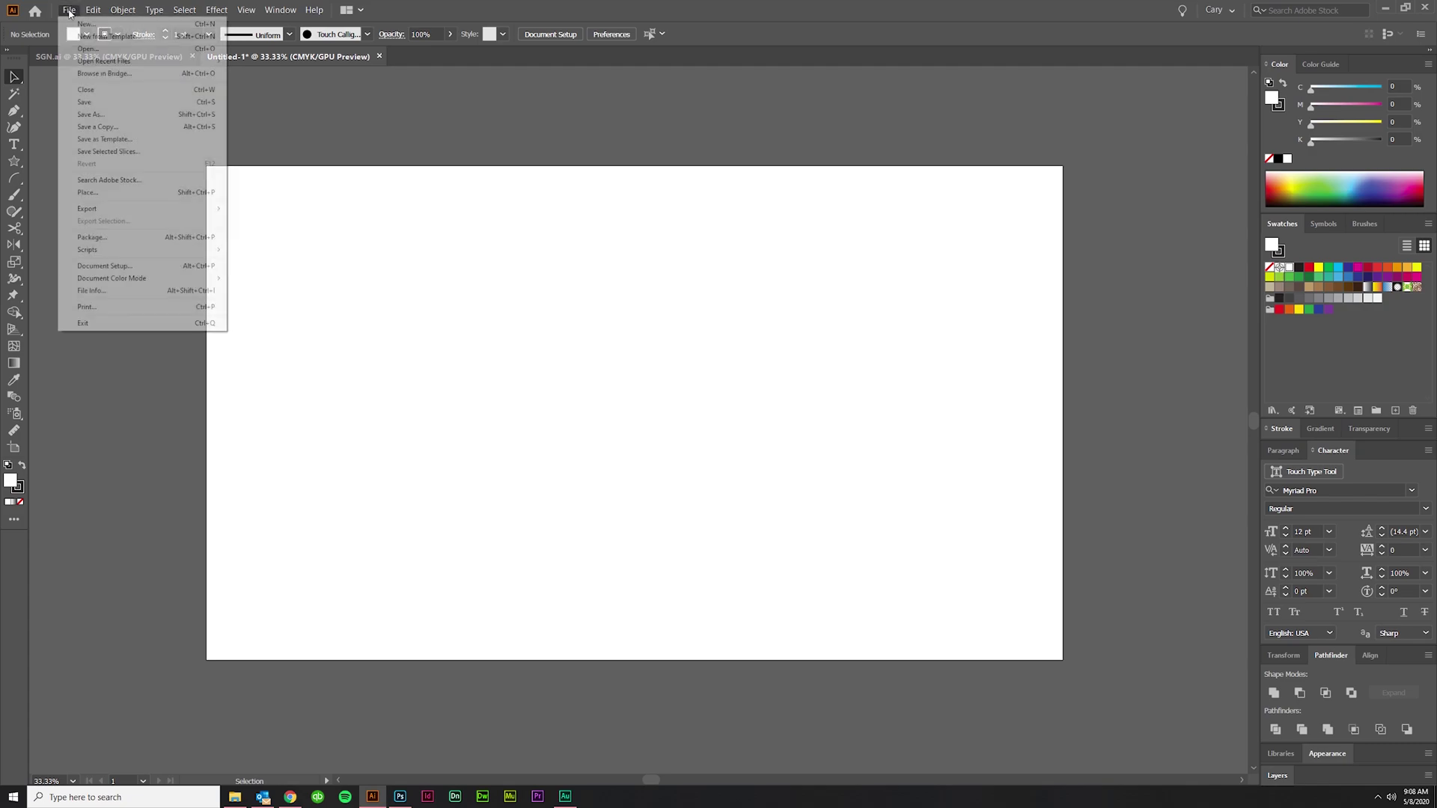
{"action": "left_click", "coordinate": [96, 195]}
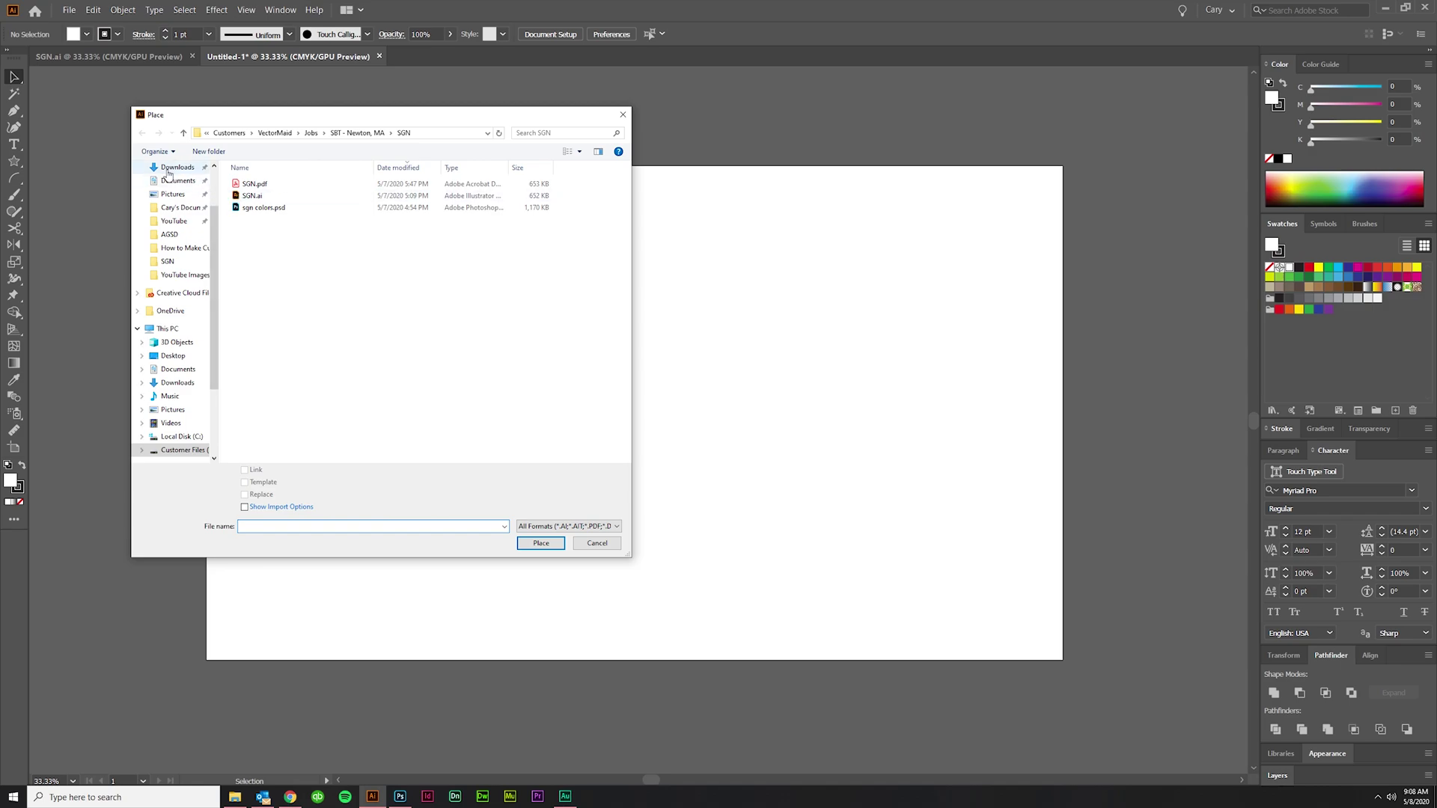
{"action": "scroll", "coordinate": [168, 182], "scroll_direction": "up", "scroll_amount": 2}
{"action": "left_click", "coordinate": [169, 178]}
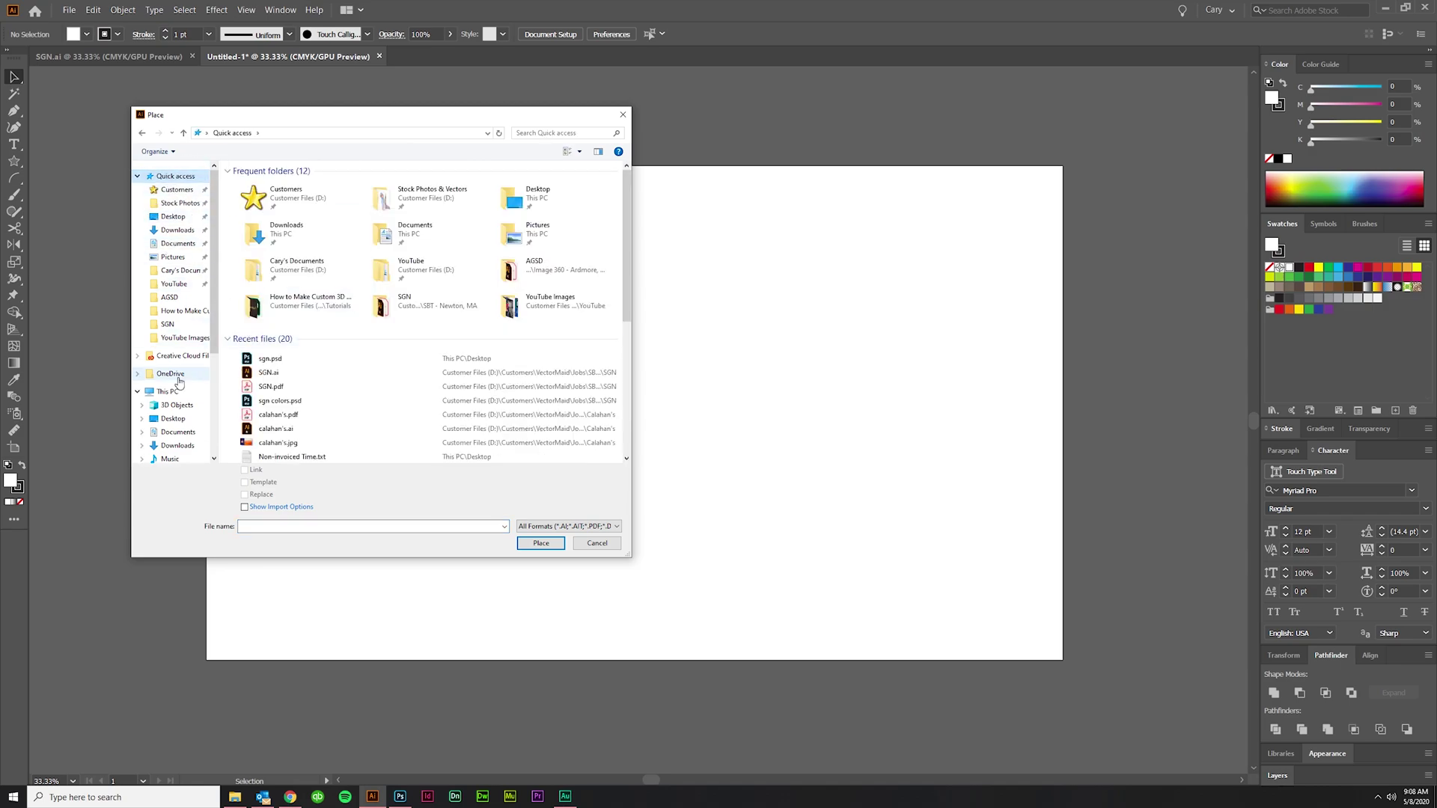
{"action": "left_click", "coordinate": [265, 358]}
{"action": "right_click", "coordinate": [272, 358]}
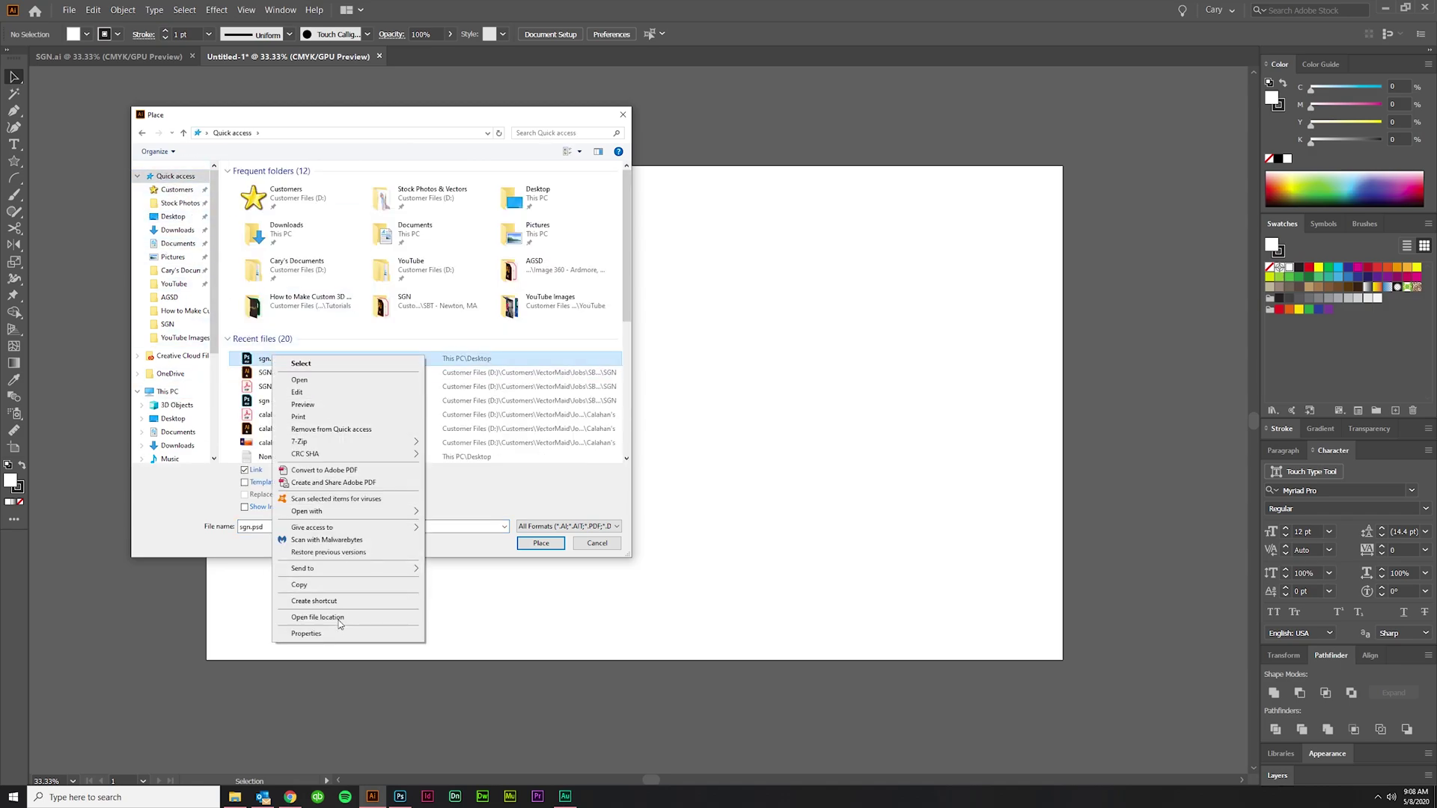
{"action": "left_click", "coordinate": [318, 617]}
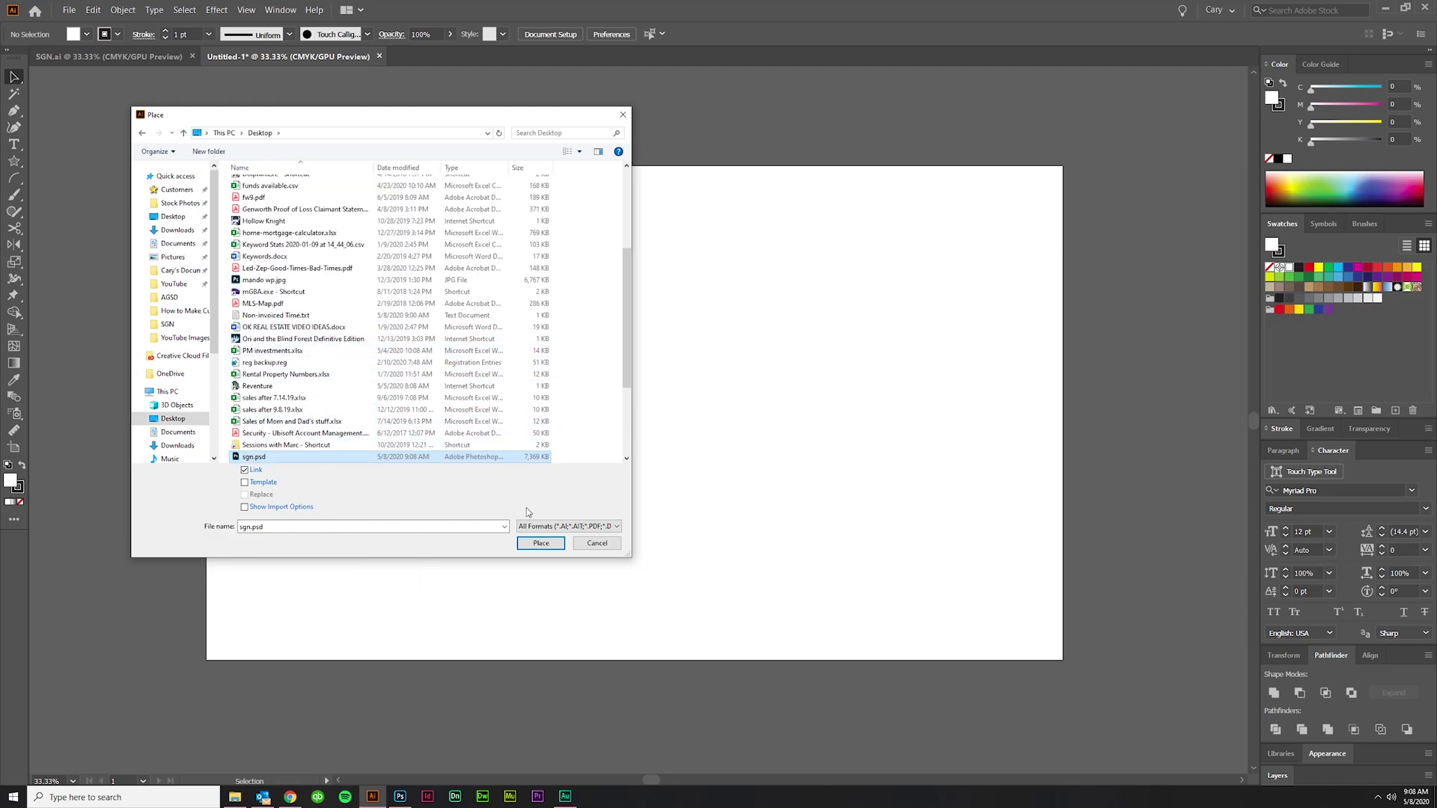
{"action": "left_click", "coordinate": [541, 543]}
{"action": "left_click", "coordinate": [447, 273]}
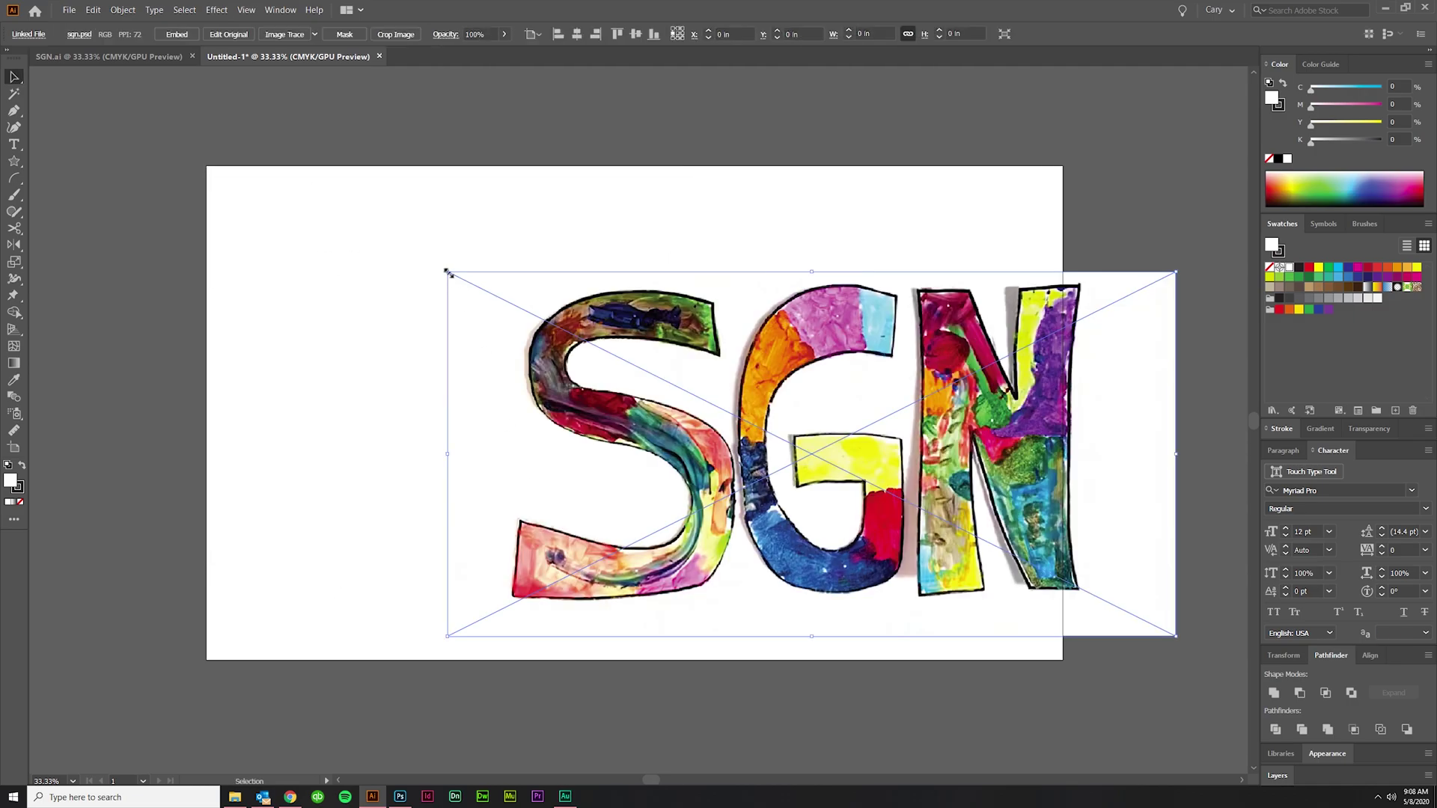
Move the placed image onto the artboard and center it there both vertically and horizontally.
{"action": "left_click_drag", "start_coordinate": [640, 401], "coordinate": [484, 372]}
{"action": "left_click", "coordinate": [1369, 655]}
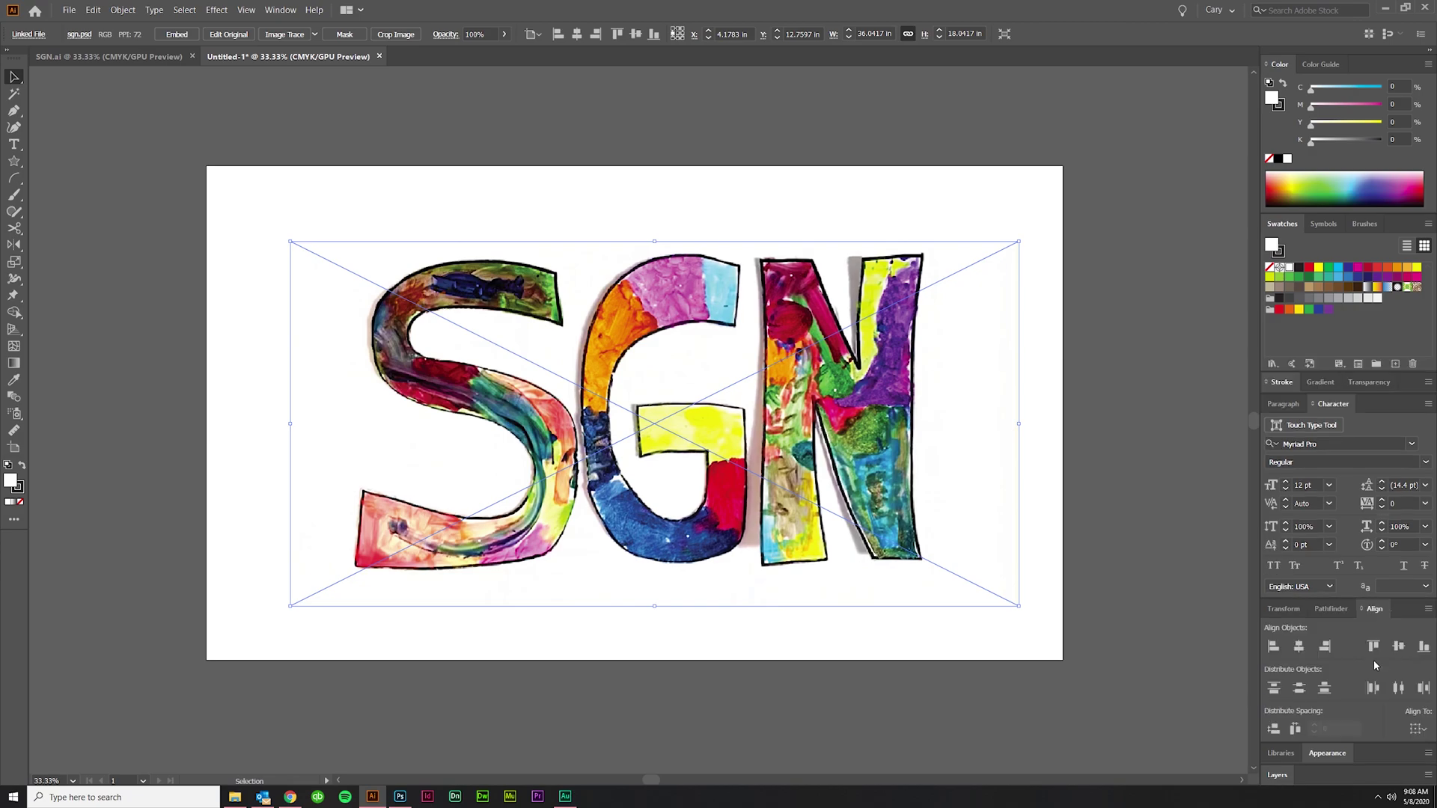
{"action": "left_click", "coordinate": [1397, 645]}
{"action": "left_click", "coordinate": [1298, 646]}
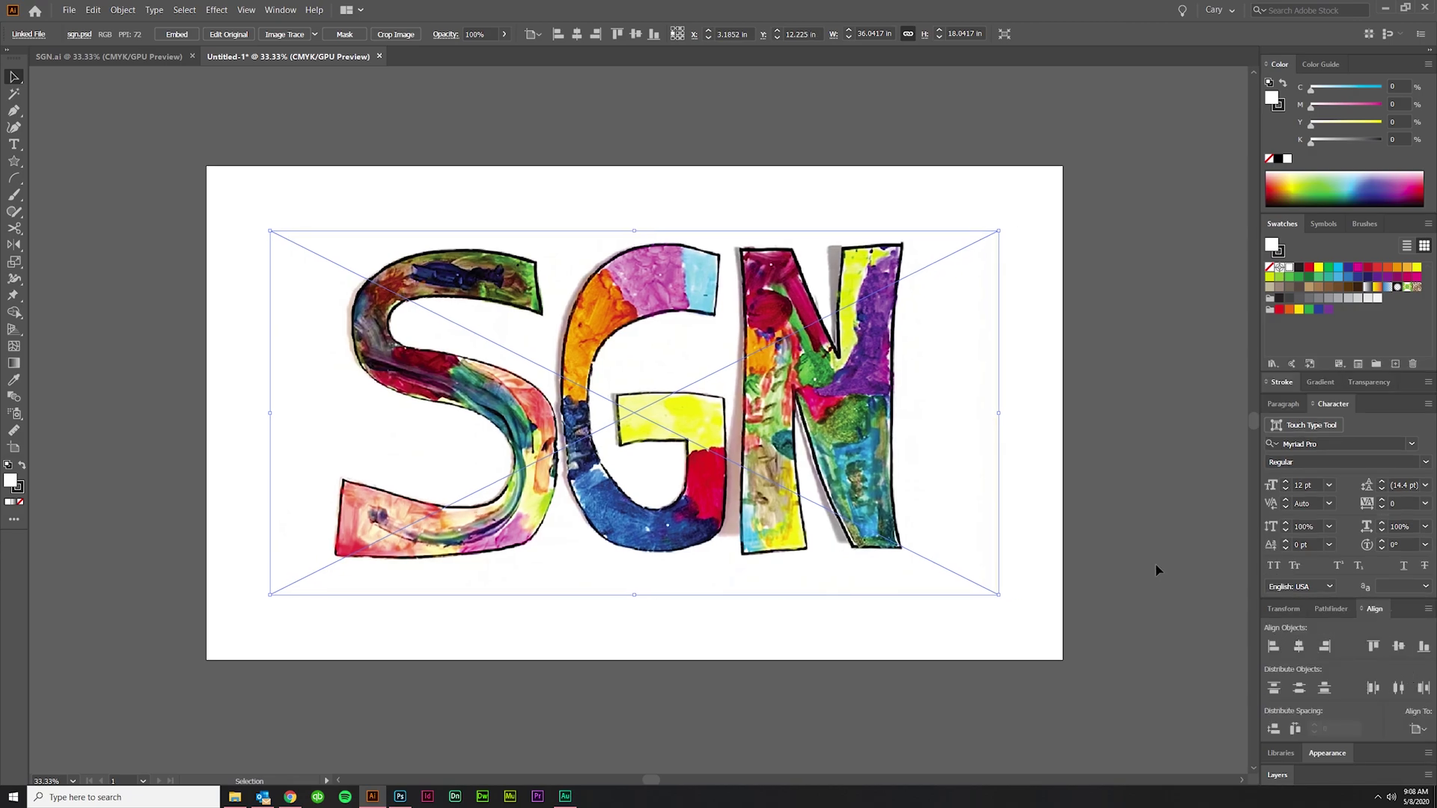
{"action": "left_click", "coordinate": [1138, 545]}
{"action": "left_click", "coordinate": [606, 479]}
{"action": "scroll", "coordinate": [606, 479], "scroll_direction": "right", "scroll_amount": 1}
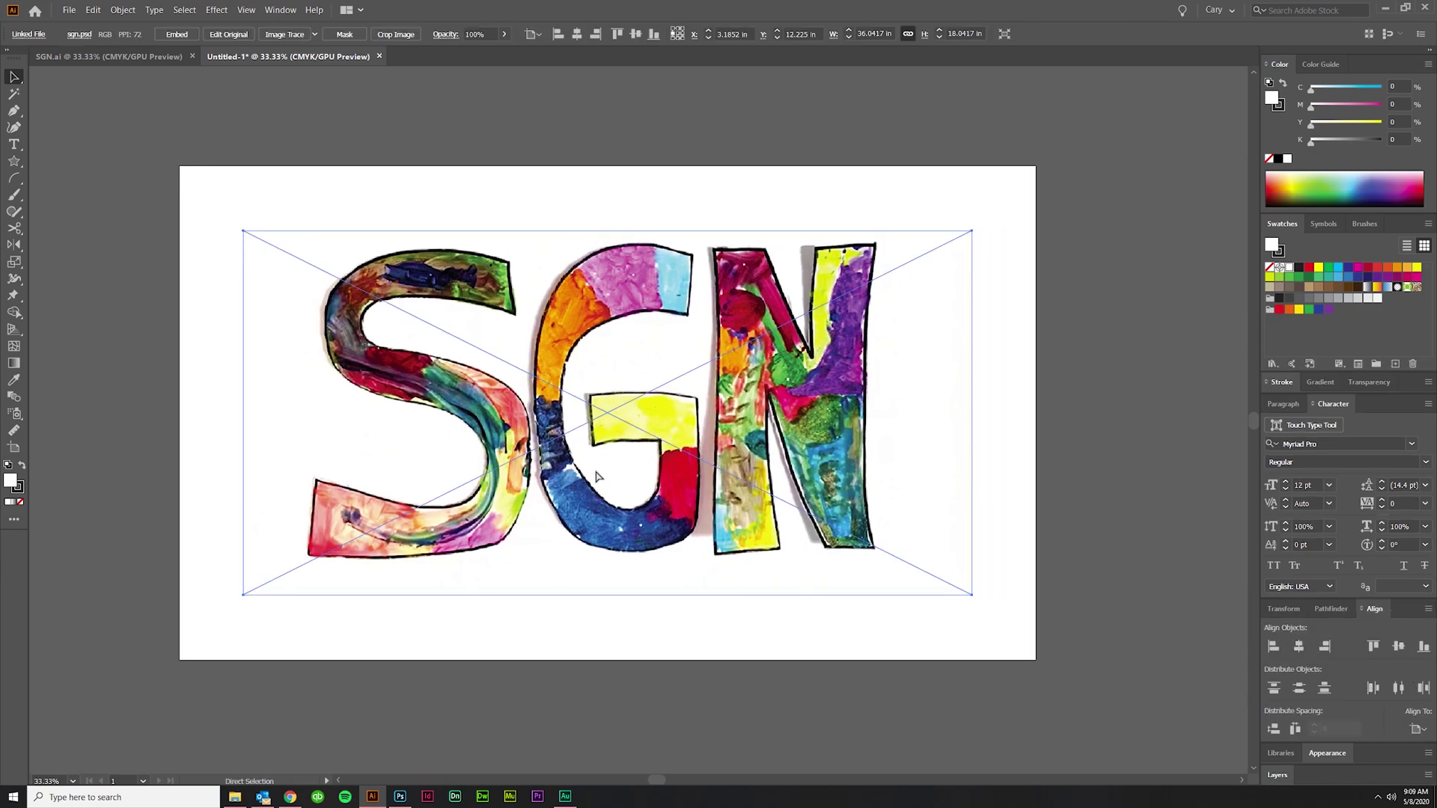
{"action": "scroll", "coordinate": [596, 476], "scroll_direction": "up", "scroll_amount": 1}
{"action": "scroll", "coordinate": [609, 497], "scroll_direction": "up", "scroll_amount": 1}
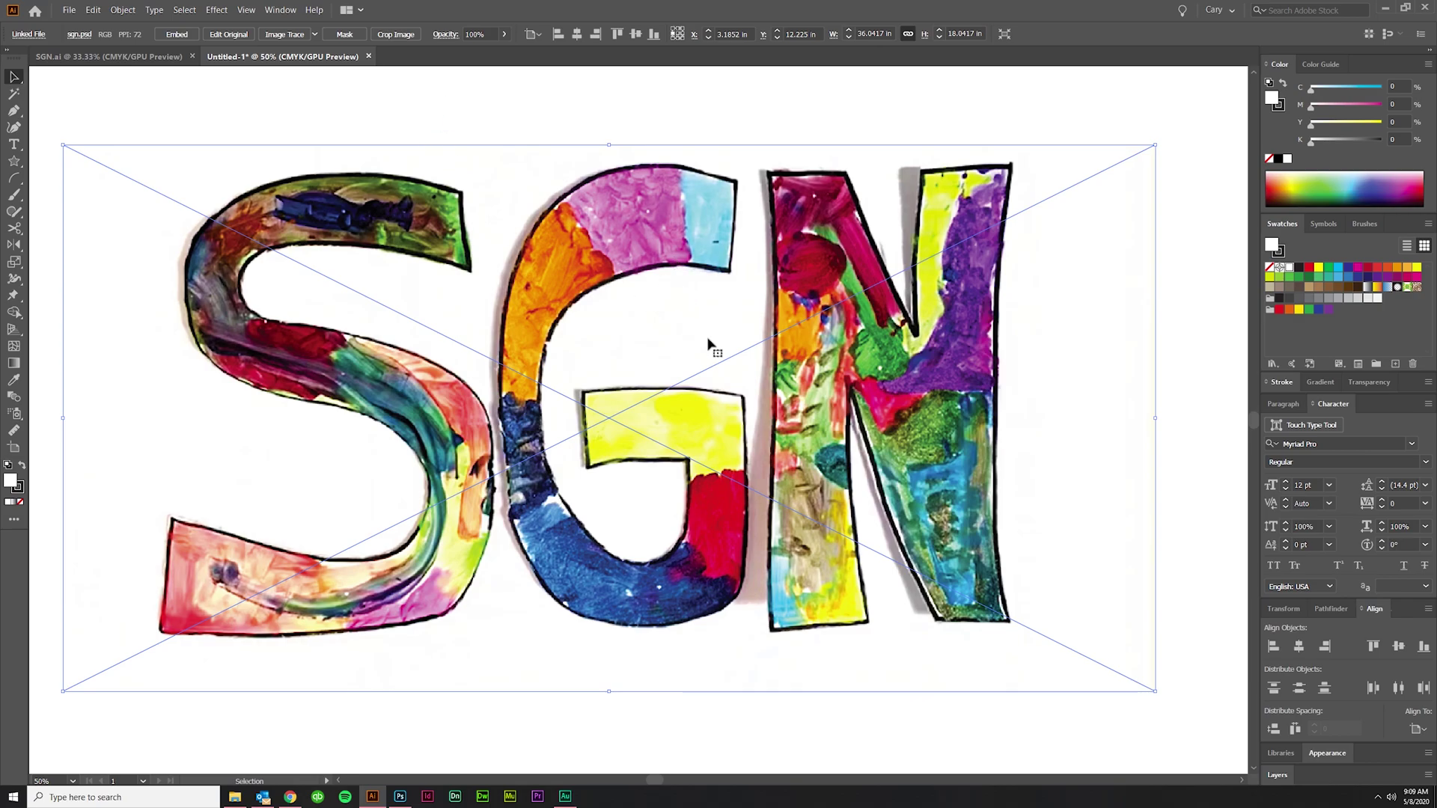
{"action": "scroll", "coordinate": [703, 411], "scroll_direction": "down", "scroll_amount": 2}
{"action": "scroll", "coordinate": [740, 486], "scroll_direction": "right", "scroll_amount": 1}
{"action": "key", "text": "ctrl+shift+a"}
{"action": "left_click", "coordinate": [741, 473]}
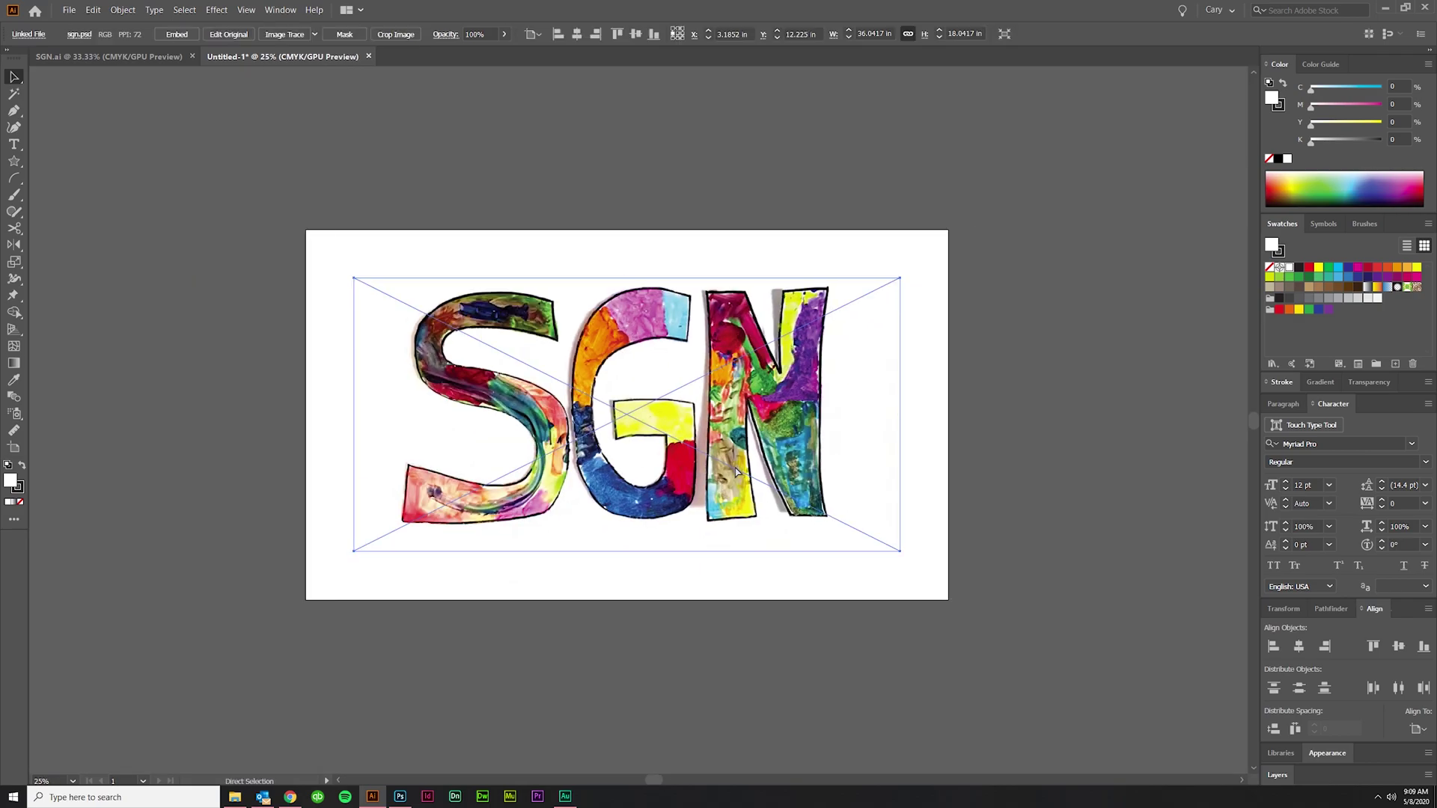
{"action": "scroll", "coordinate": [700, 485], "scroll_direction": "up", "scroll_amount": 2}
{"action": "scroll", "coordinate": [662, 456], "scroll_direction": "left", "scroll_amount": 1}
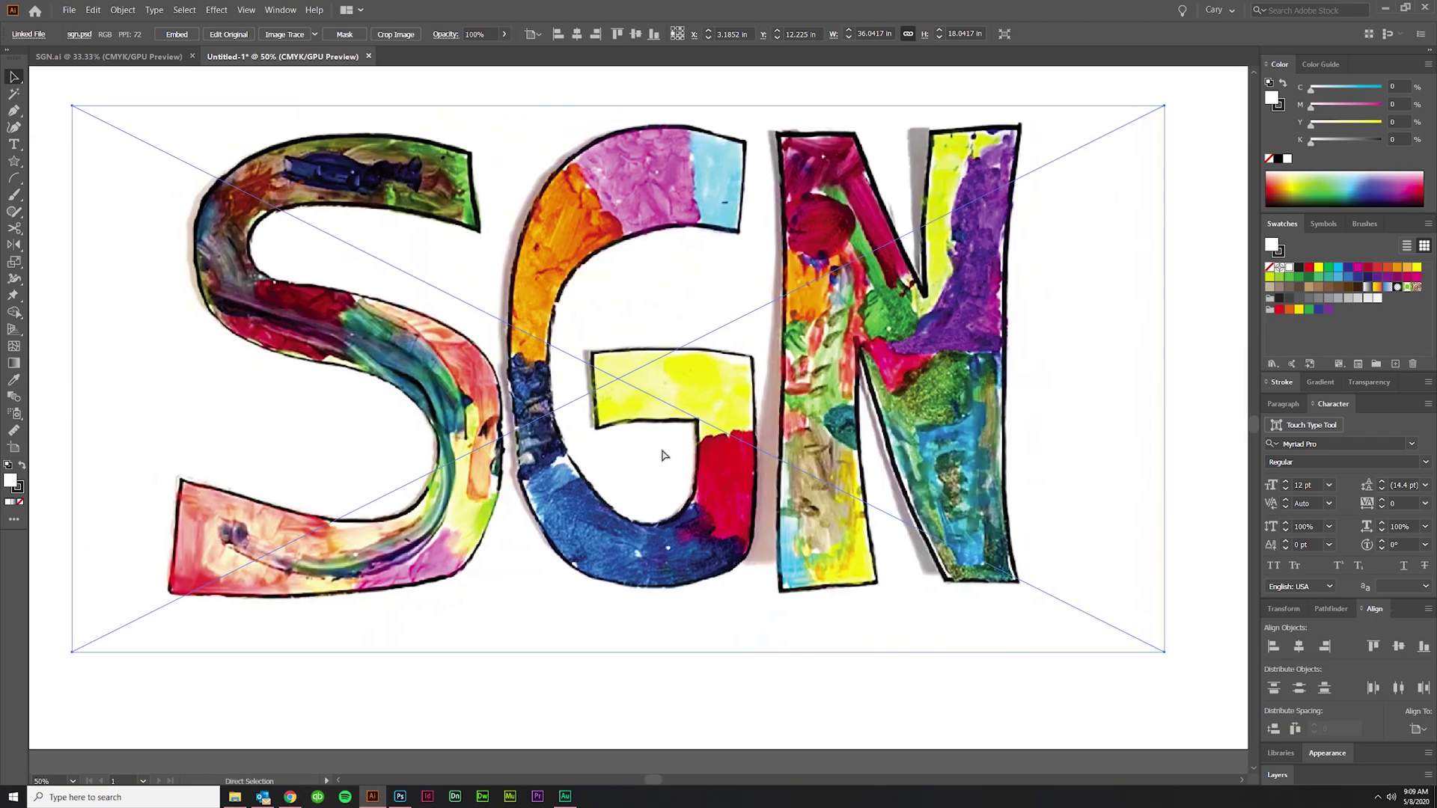
Duplicate the placed SGN image and put the copy beside the artboard, level with the original.
{"action": "scroll", "coordinate": [662, 457], "scroll_direction": "down", "scroll_amount": 2}
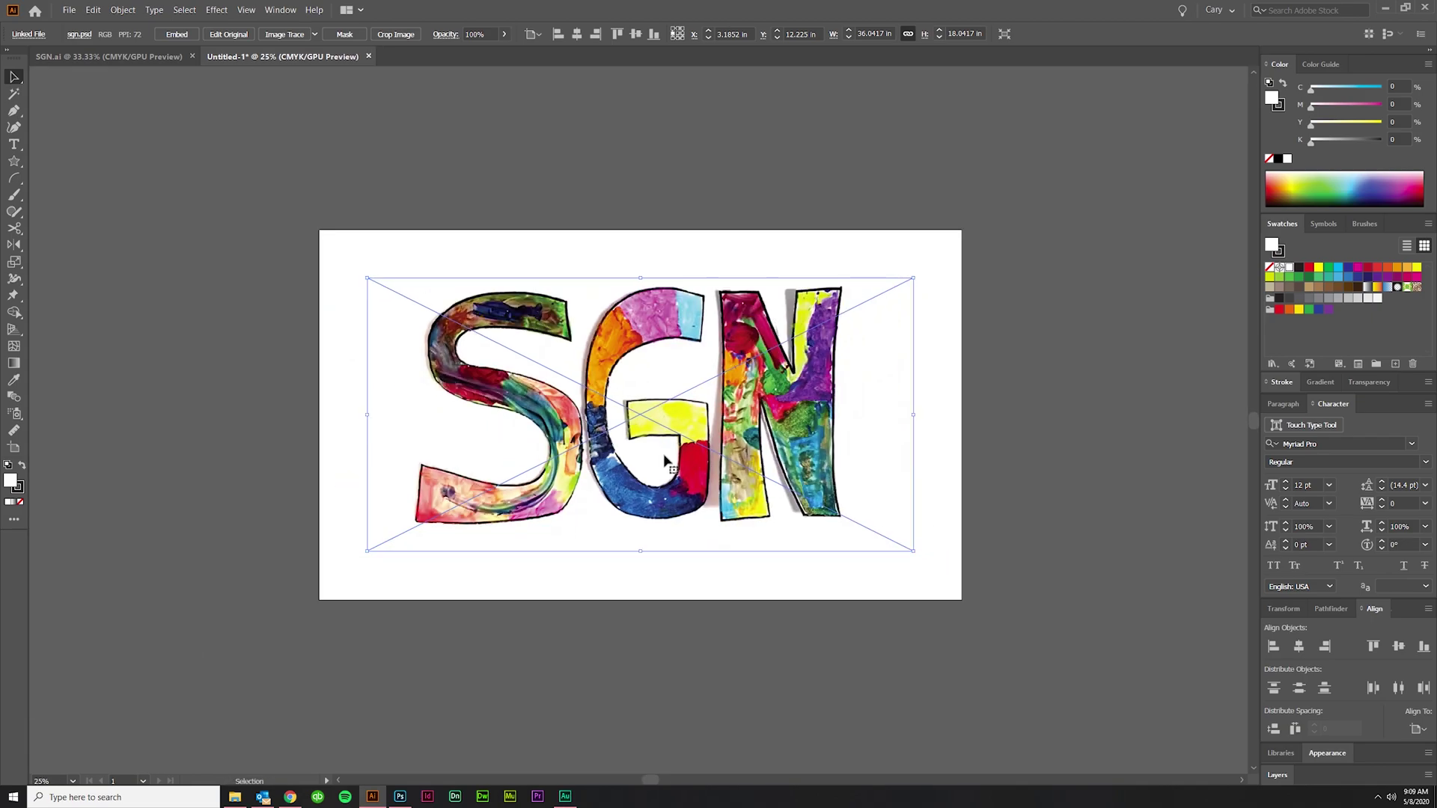
{"action": "left_click_drag", "start_coordinate": [651, 459], "coordinate": [1223, 460]}
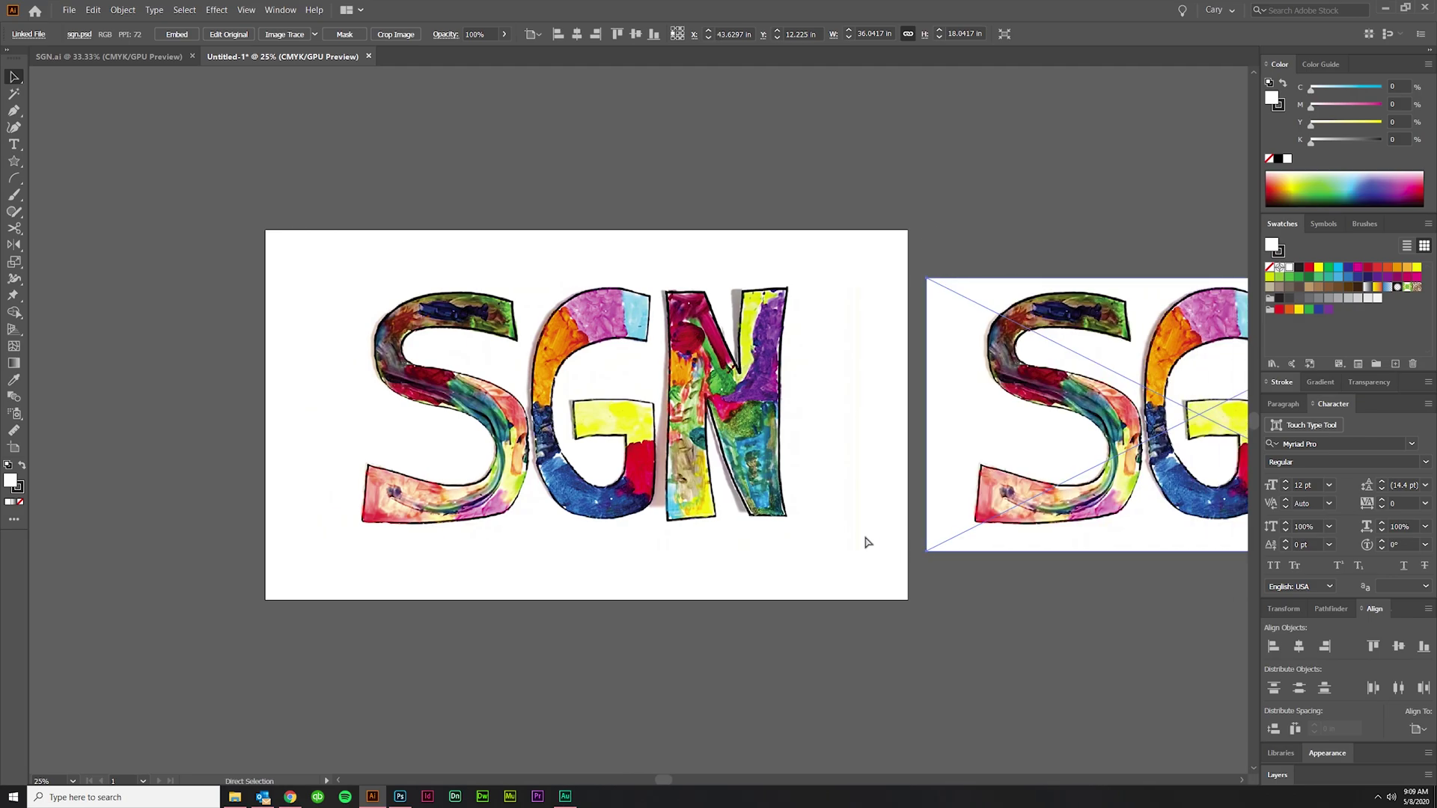
{"action": "scroll", "coordinate": [866, 541], "scroll_direction": "right", "scroll_amount": 3}
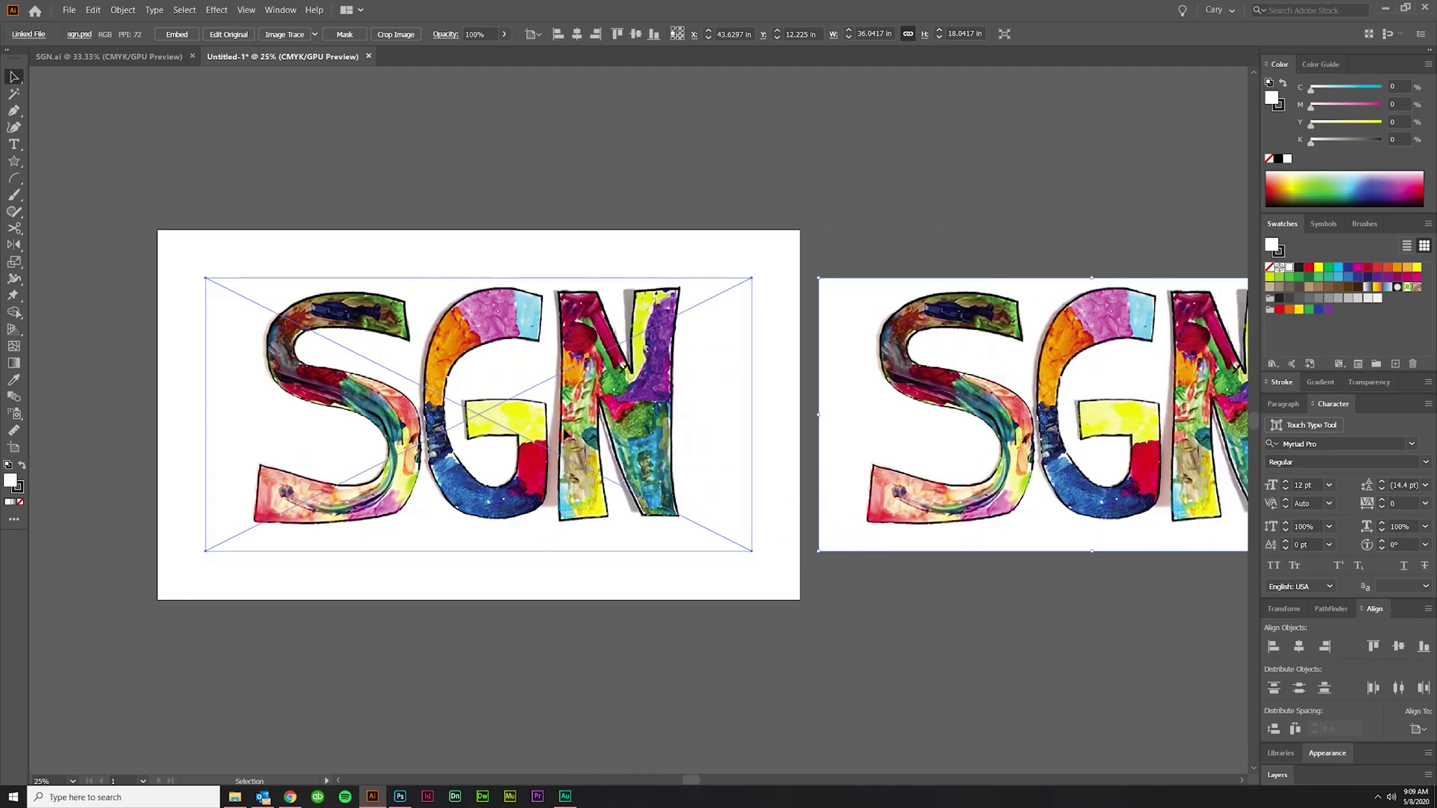
{"action": "left_click", "coordinate": [526, 447]}
{"action": "left_click_drag", "start_coordinate": [525, 446], "coordinate": [911, 607]}
{"action": "key", "text": "ctrl+z"}
{"action": "scroll", "coordinate": [968, 465], "scroll_direction": "right", "scroll_amount": 3}
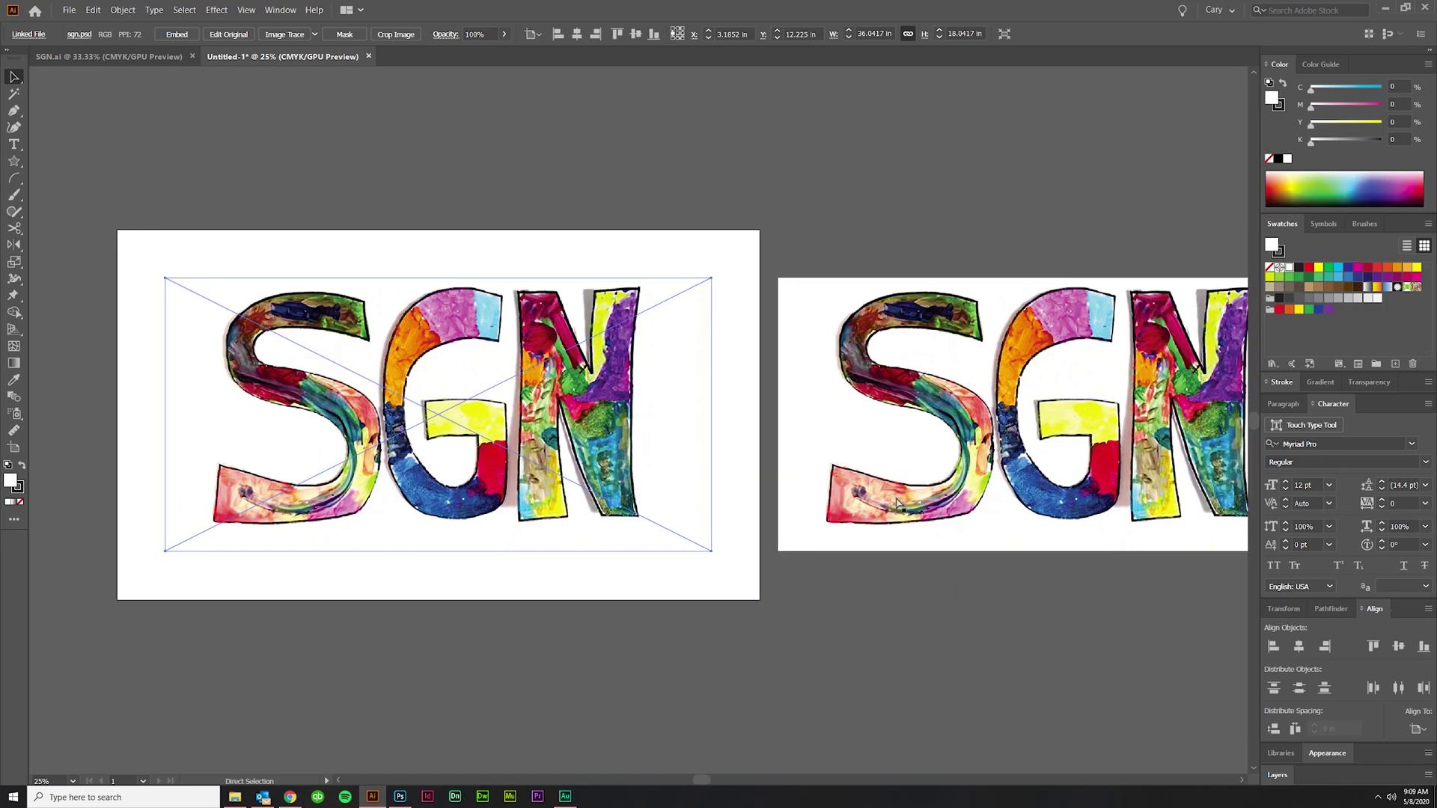
{"action": "left_click", "coordinate": [828, 516]}
{"action": "scroll", "coordinate": [828, 524], "scroll_direction": "right", "scroll_amount": 1}
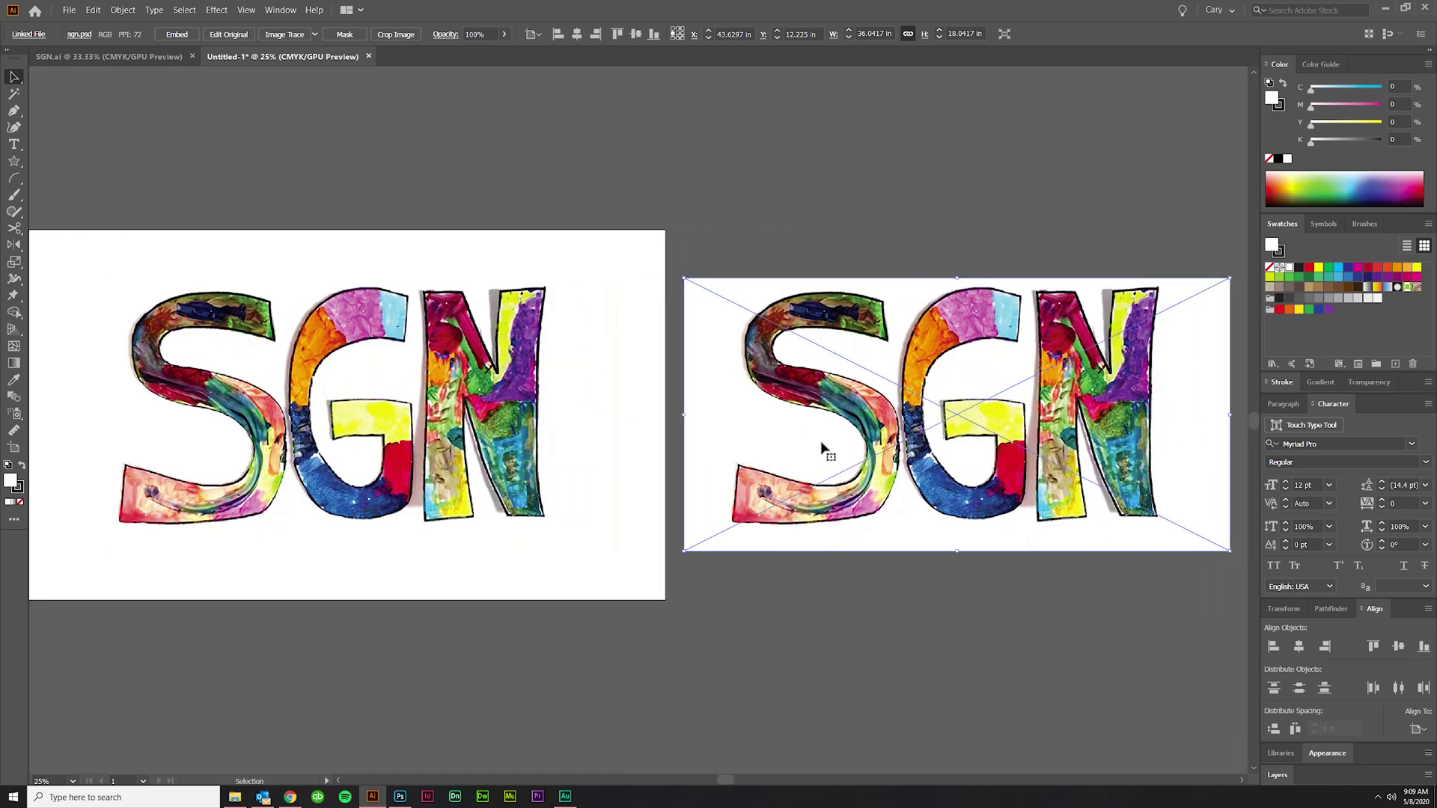
{"action": "left_click", "coordinate": [803, 601]}
Run Image Trace on the SGN image on the artboard with the Low Fidelity Photo preset.
{"action": "scroll", "coordinate": [803, 601], "scroll_direction": "left", "scroll_amount": 2}
{"action": "scroll", "coordinate": [422, 442], "scroll_direction": "up", "scroll_amount": 1}
{"action": "left_click", "coordinate": [421, 443]}
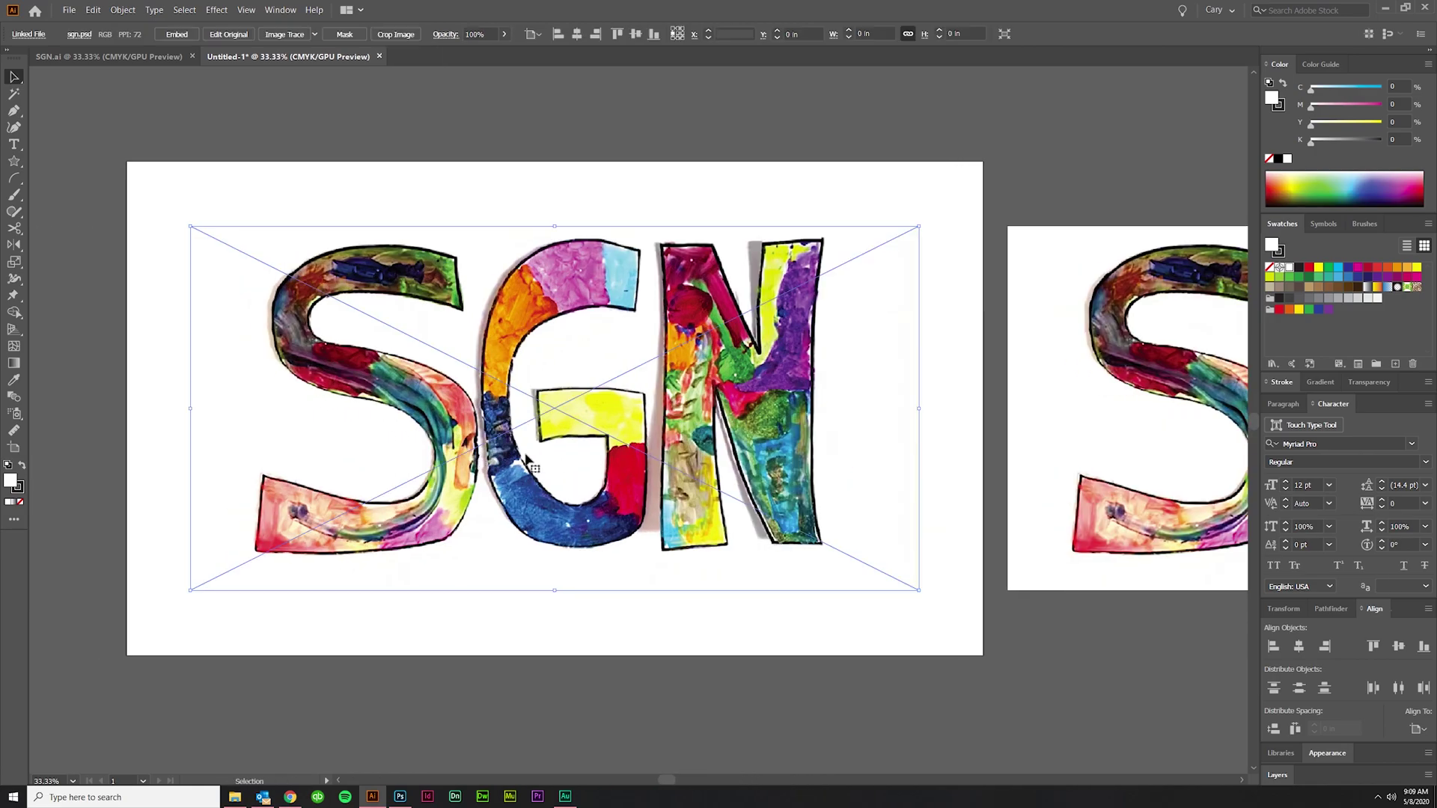
{"action": "scroll", "coordinate": [408, 445], "scroll_direction": "up", "scroll_amount": 1}
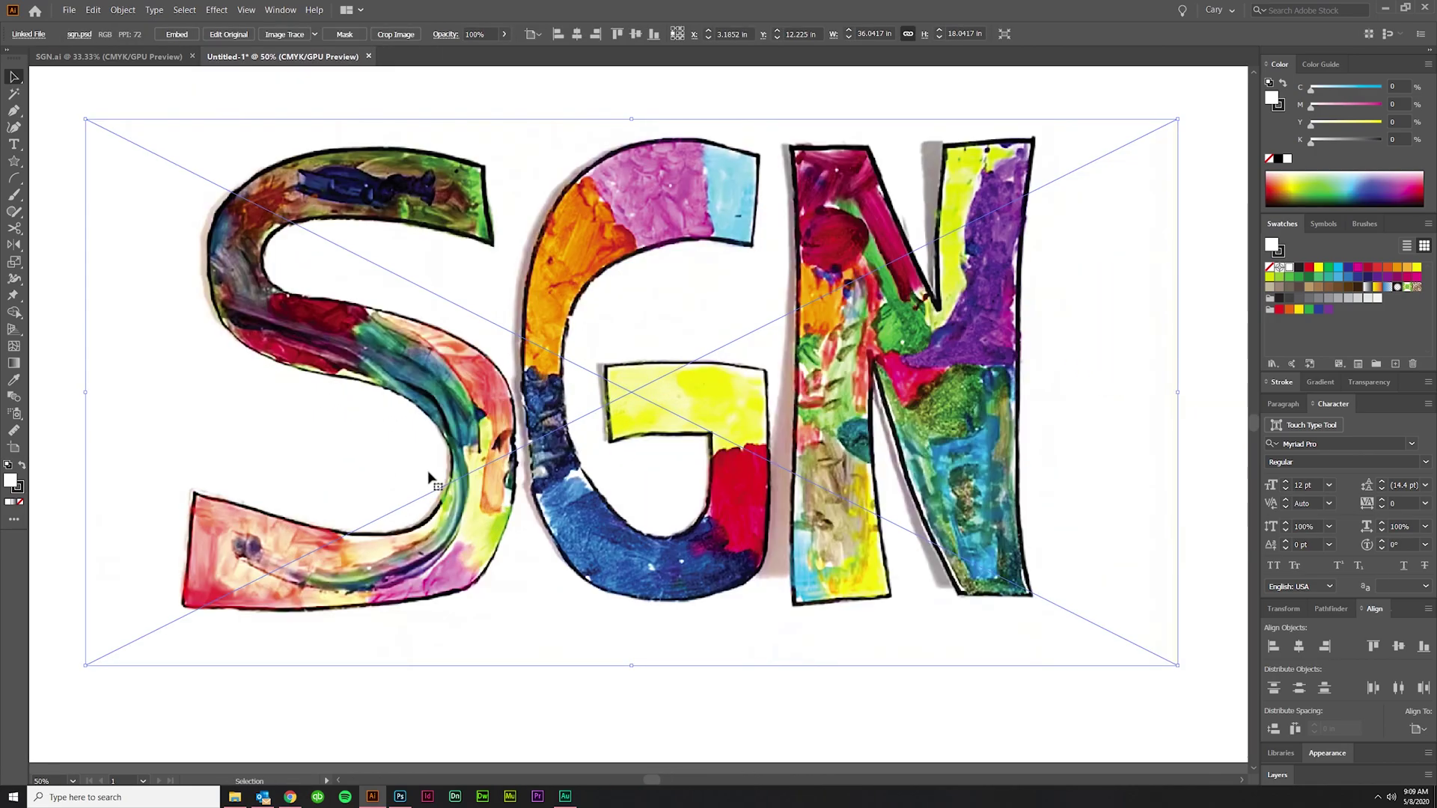
{"action": "left_click", "coordinate": [315, 34]}
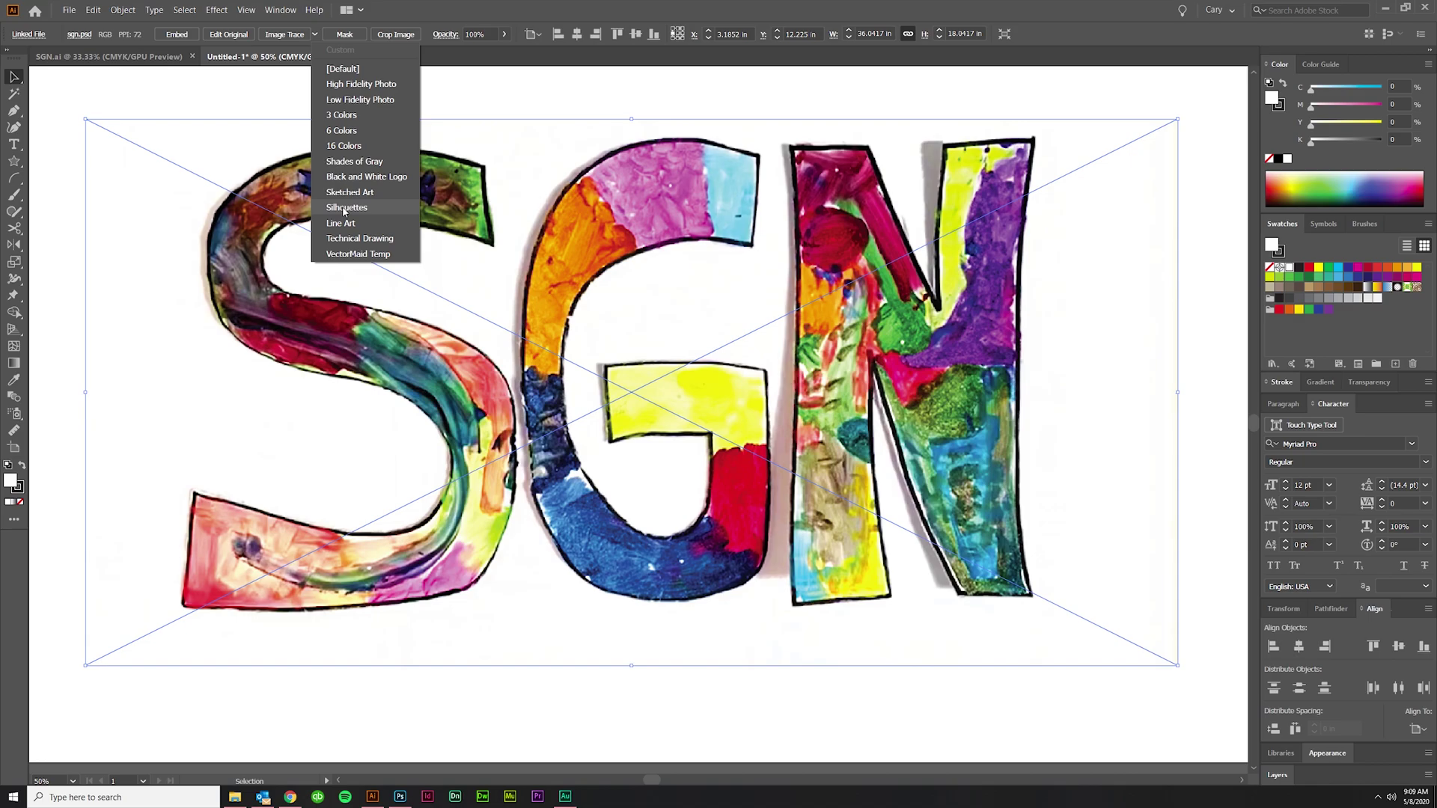
{"action": "left_click", "coordinate": [361, 99]}
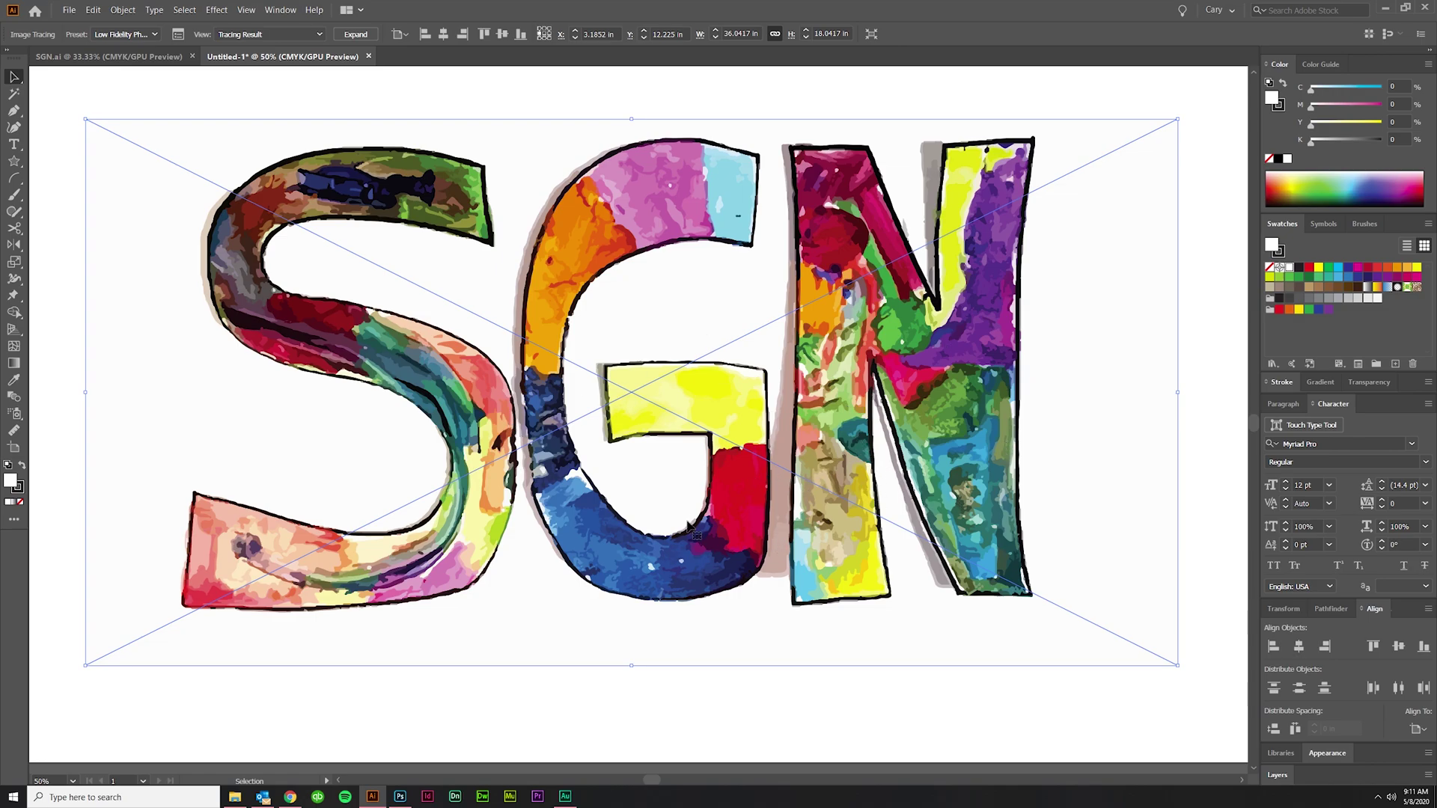
Examine the traced color shapes and outlines of the G and neighboring letters up close.
{"action": "scroll", "coordinate": [620, 524], "scroll_direction": "up", "scroll_amount": 6}
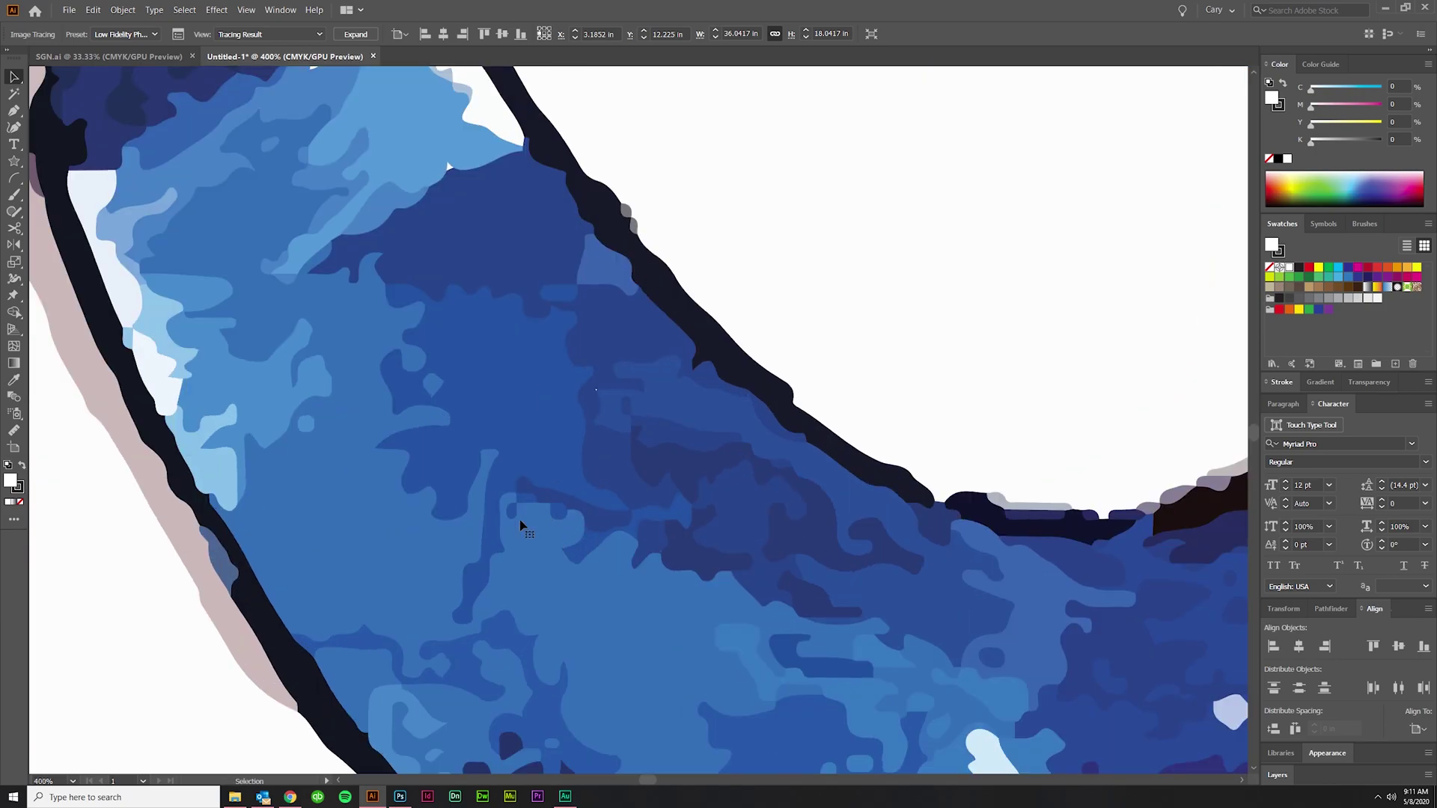
{"action": "scroll", "coordinate": [427, 392], "scroll_direction": "up", "scroll_amount": 2}
{"action": "scroll", "coordinate": [497, 465], "scroll_direction": "up", "scroll_amount": 5}
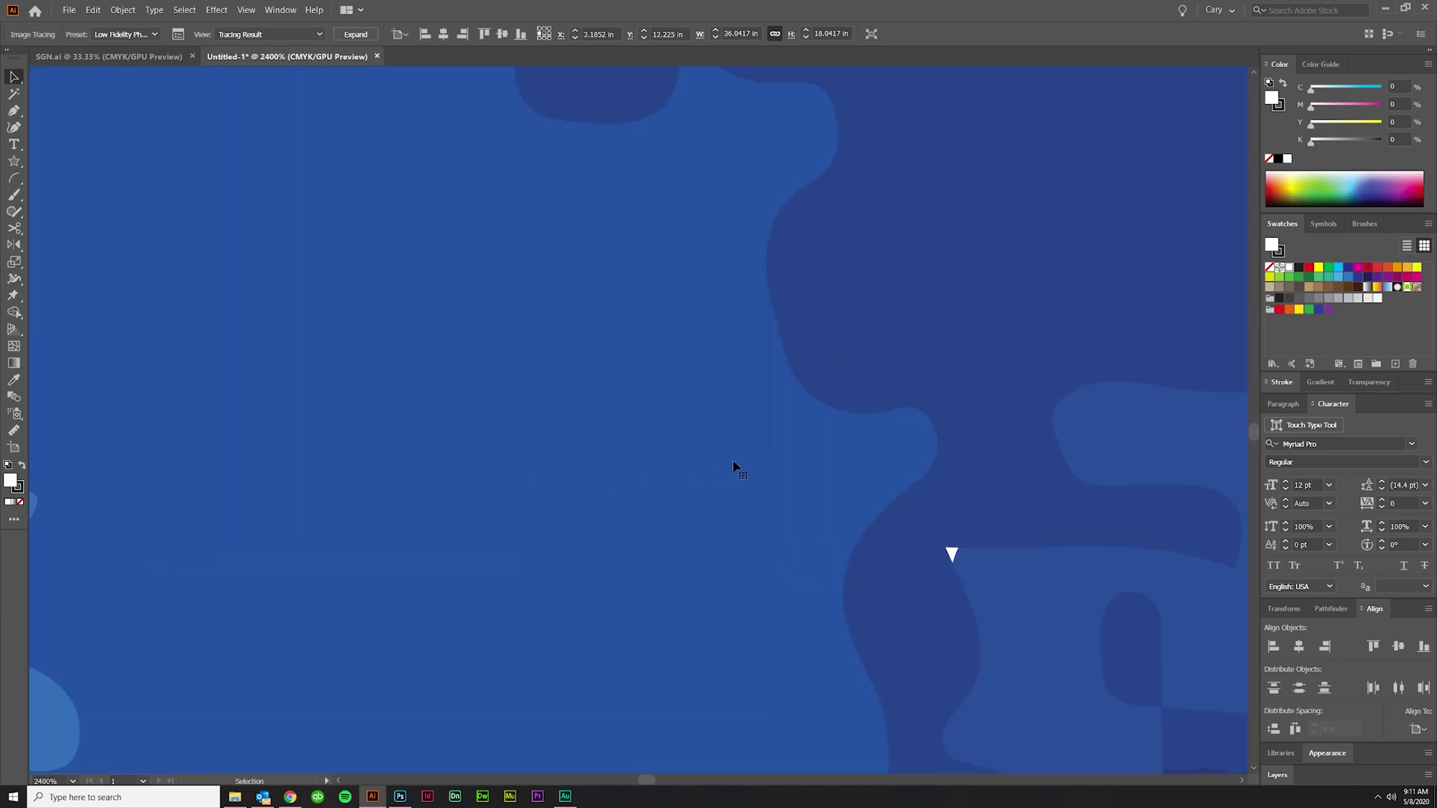
{"action": "scroll", "coordinate": [930, 550], "scroll_direction": "down", "scroll_amount": 4}
{"action": "scroll", "coordinate": [793, 419], "scroll_direction": "up", "scroll_amount": 2}
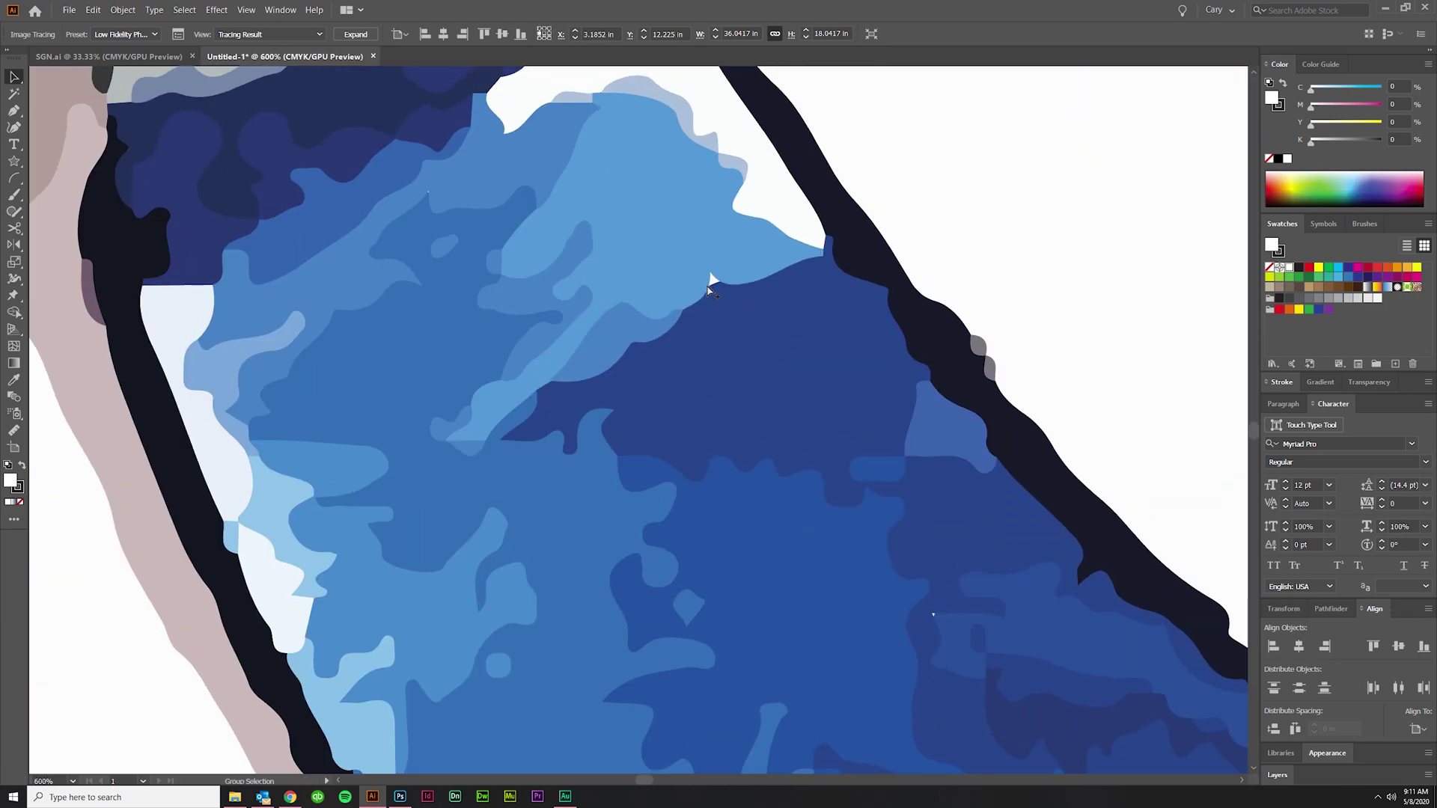
{"action": "scroll", "coordinate": [712, 279], "scroll_direction": "up", "scroll_amount": 3}
{"action": "scroll", "coordinate": [645, 436], "scroll_direction": "down", "scroll_amount": 4}
{"action": "scroll", "coordinate": [645, 438], "scroll_direction": "down", "scroll_amount": 3}
{"action": "scroll", "coordinate": [748, 539], "scroll_direction": "right", "scroll_amount": 1}
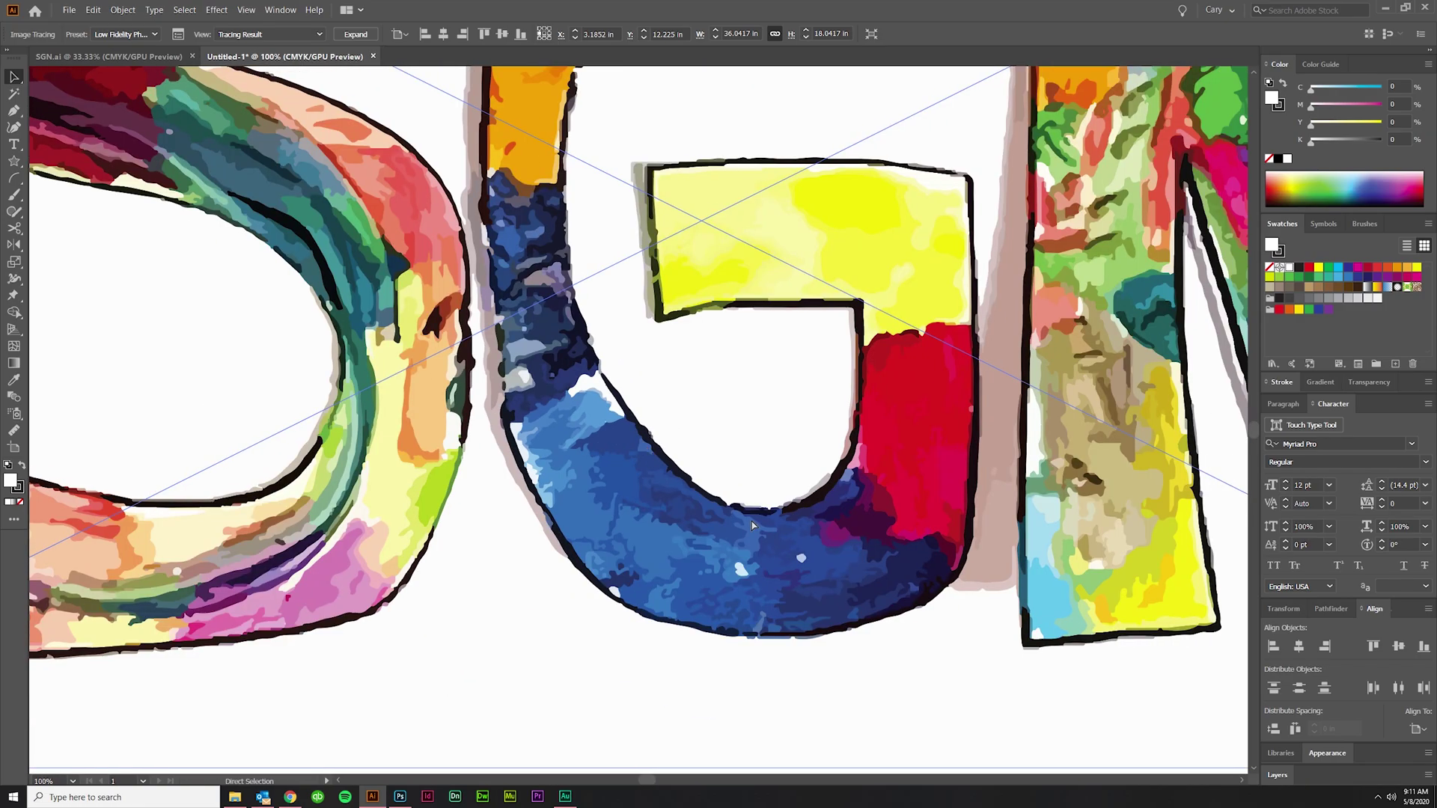
{"action": "scroll", "coordinate": [827, 636], "scroll_direction": "up", "scroll_amount": 3}
{"action": "scroll", "coordinate": [828, 636], "scroll_direction": "down", "scroll_amount": 3}
{"action": "scroll", "coordinate": [827, 636], "scroll_direction": "right", "scroll_amount": 1}
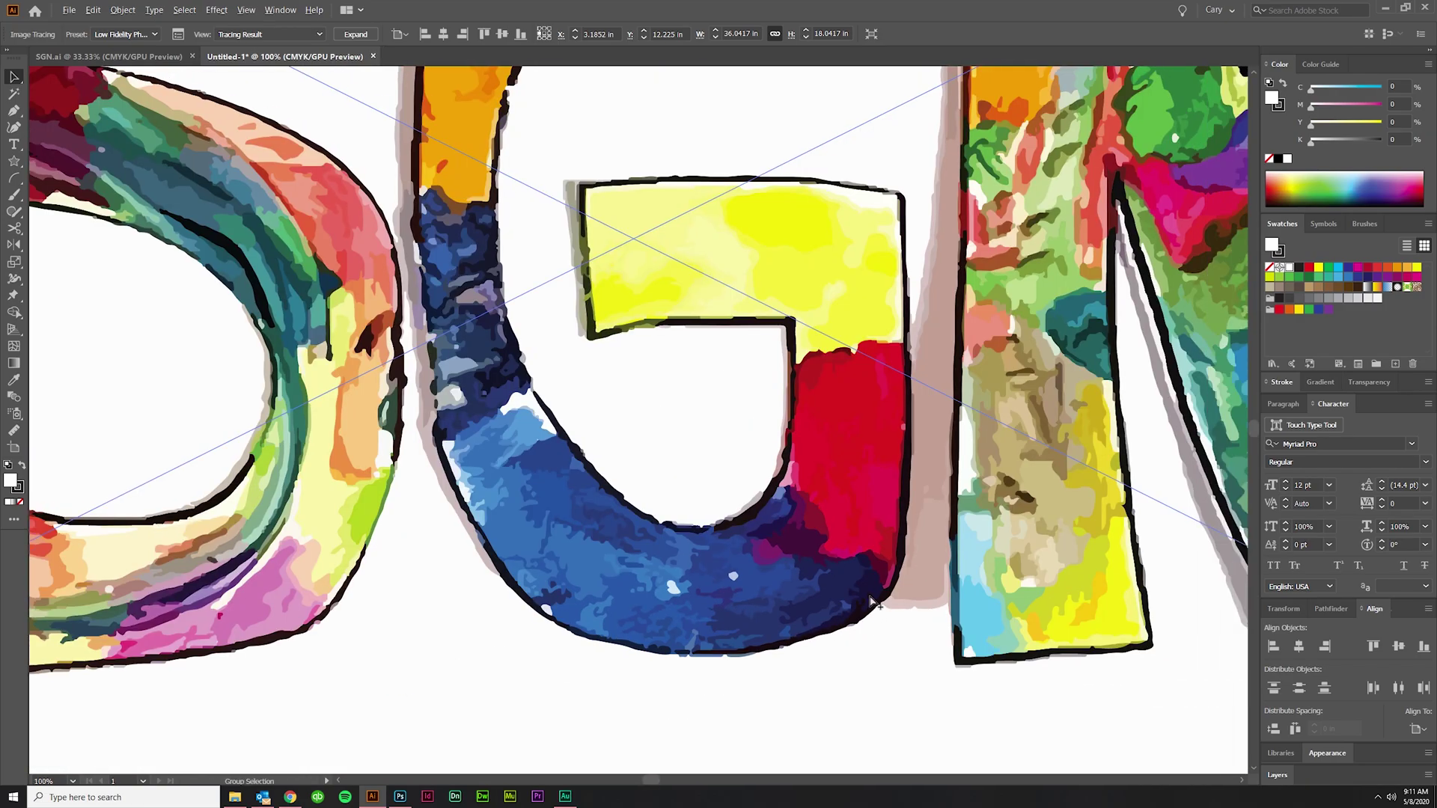
{"action": "scroll", "coordinate": [880, 609], "scroll_direction": "down", "scroll_amount": 2}
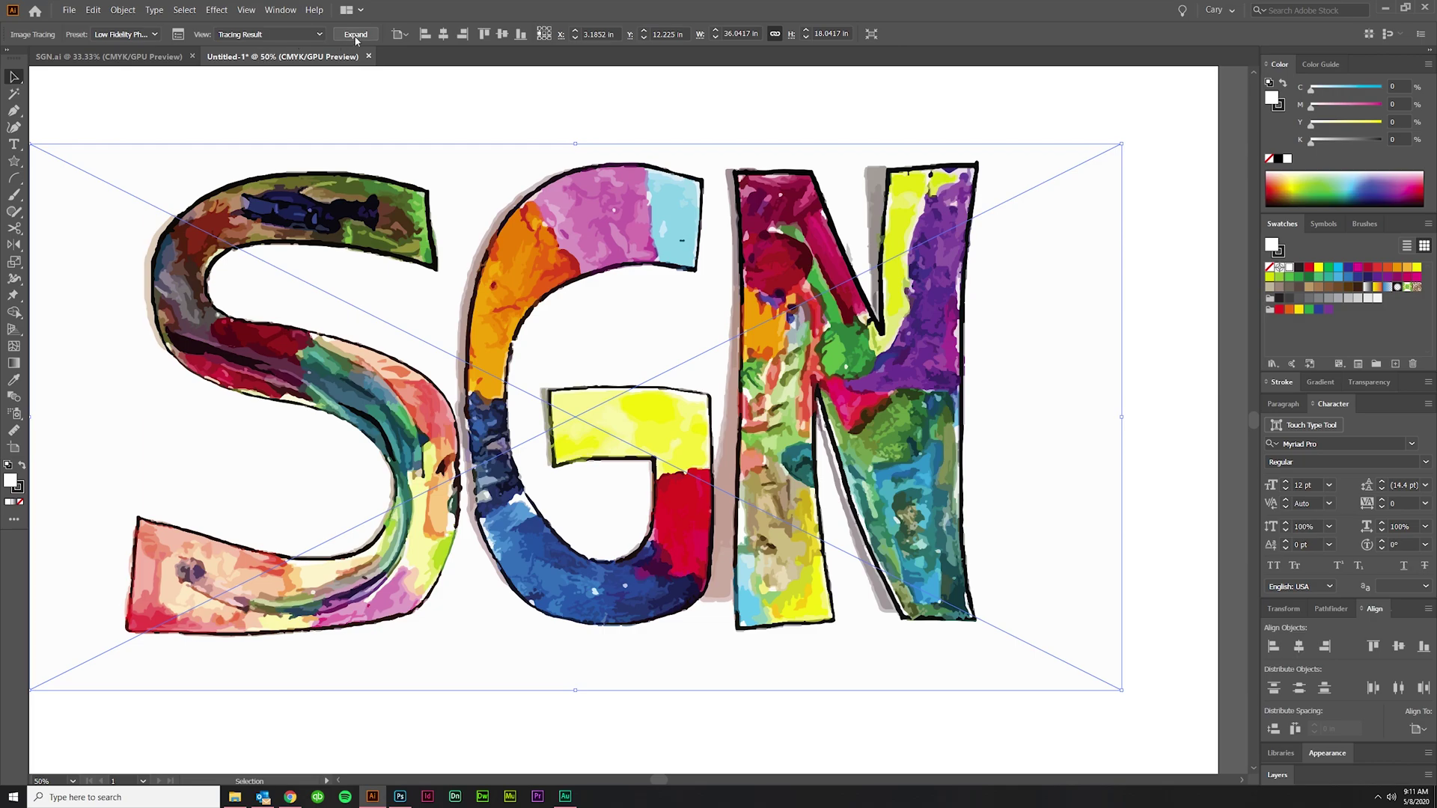
Expand the tracing into editable paths and delete the off-white background shape around the letters.
{"action": "left_click", "coordinate": [355, 34]}
{"action": "scroll", "coordinate": [994, 475], "scroll_direction": "down", "scroll_amount": 1}
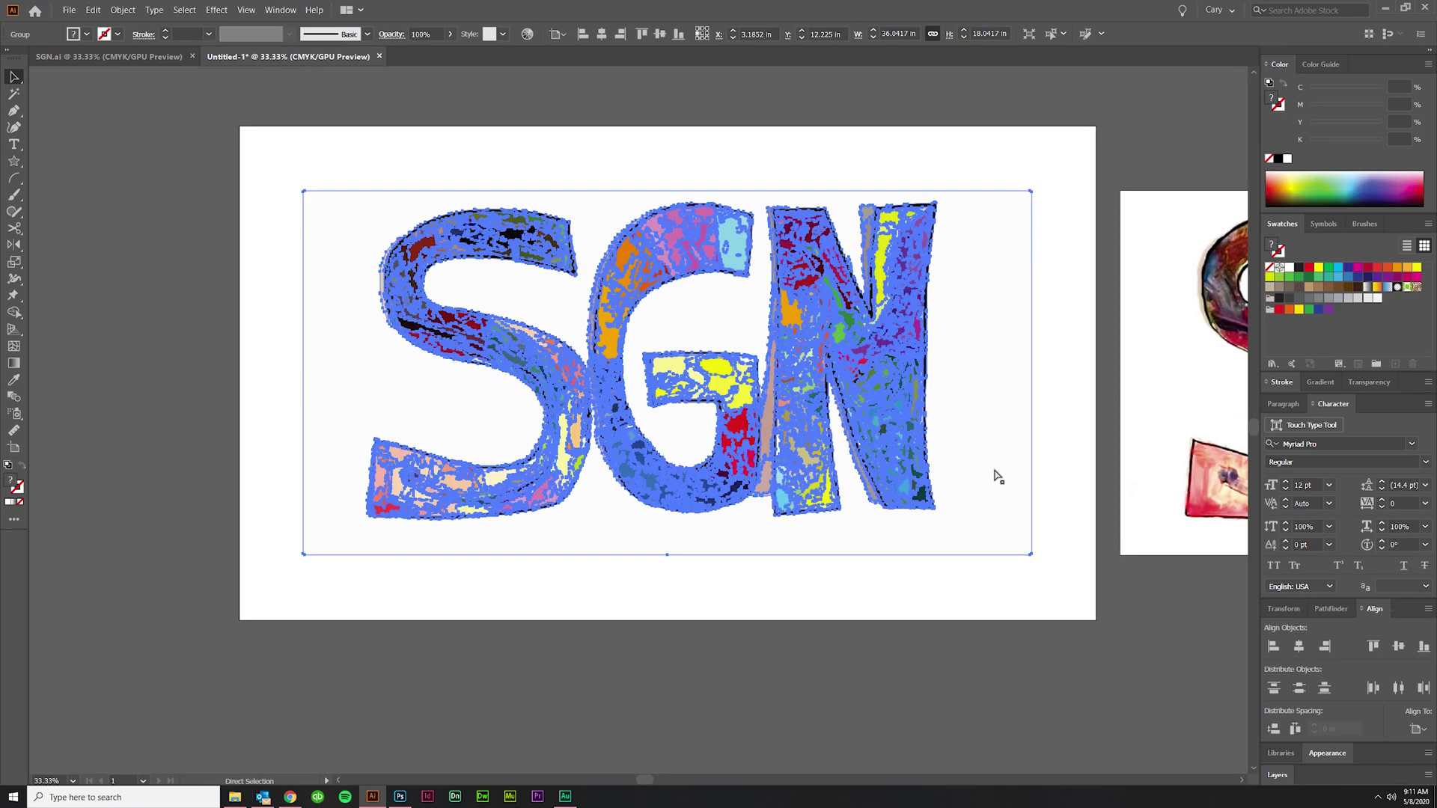
{"action": "left_click", "coordinate": [1002, 516]}
{"action": "left_click", "coordinate": [983, 532]}
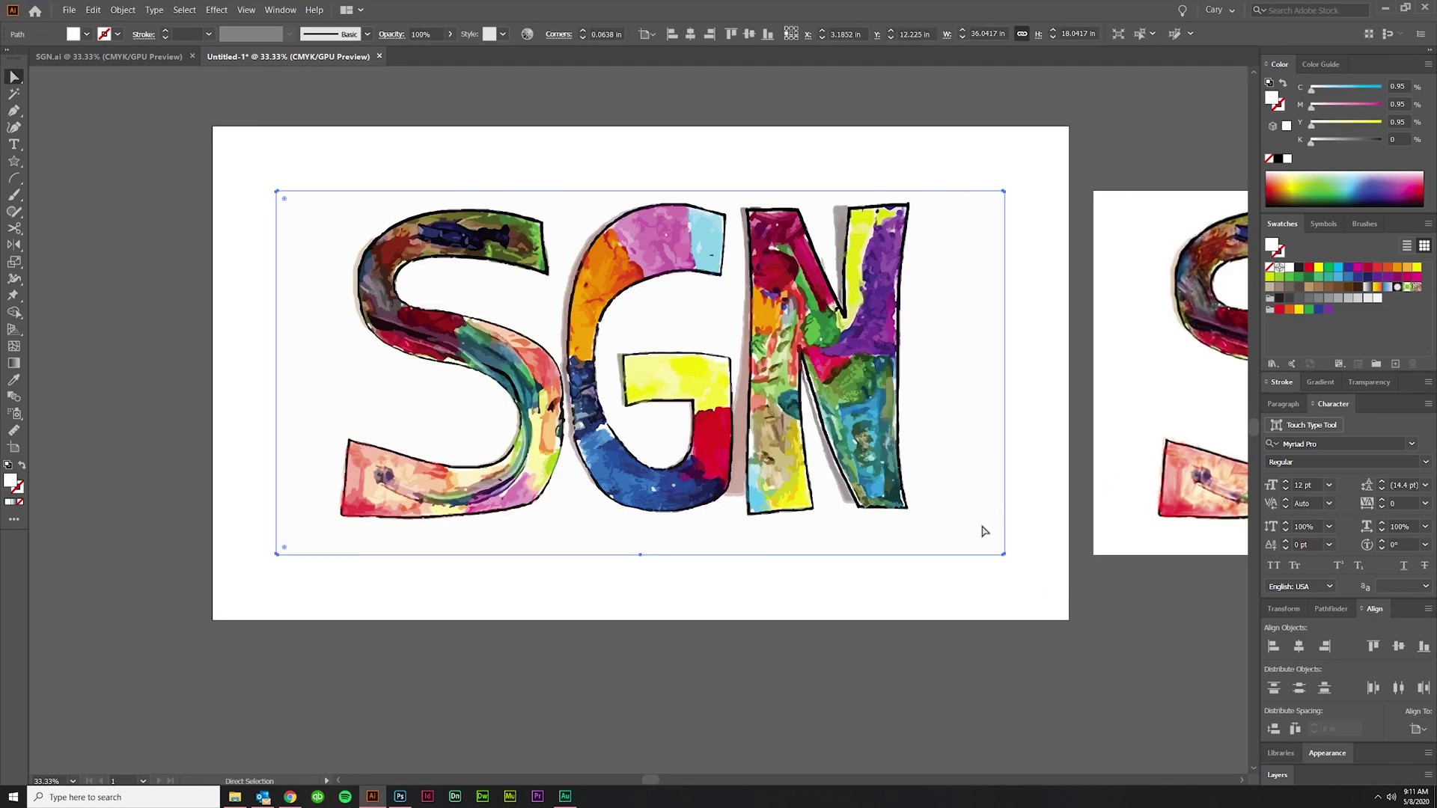
{"action": "key", "text": "Delete"}
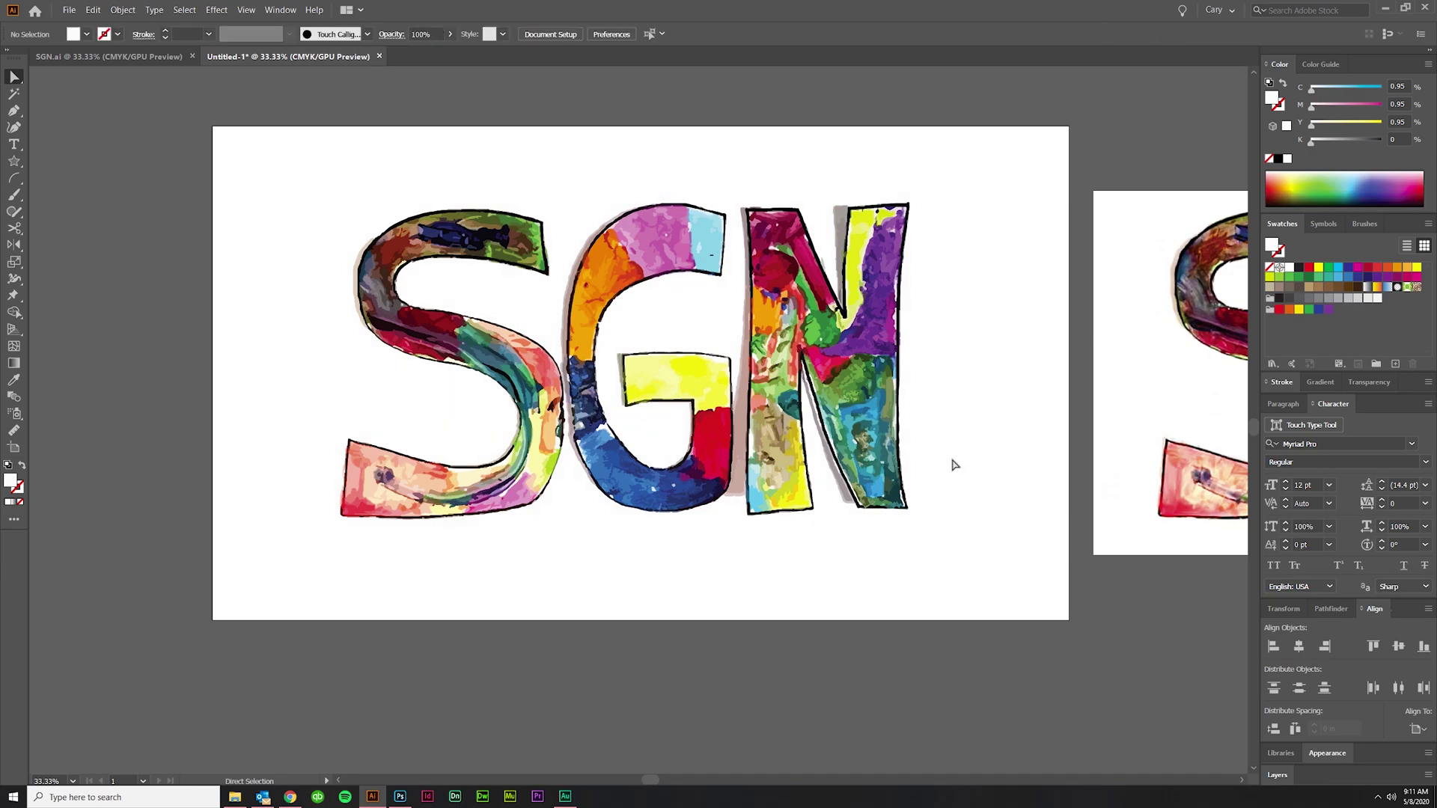
Delete the large gray shadow shape along the lower inner edge of the N's diagonal stroke.
{"action": "scroll", "coordinate": [861, 514], "scroll_direction": "up", "scroll_amount": 4}
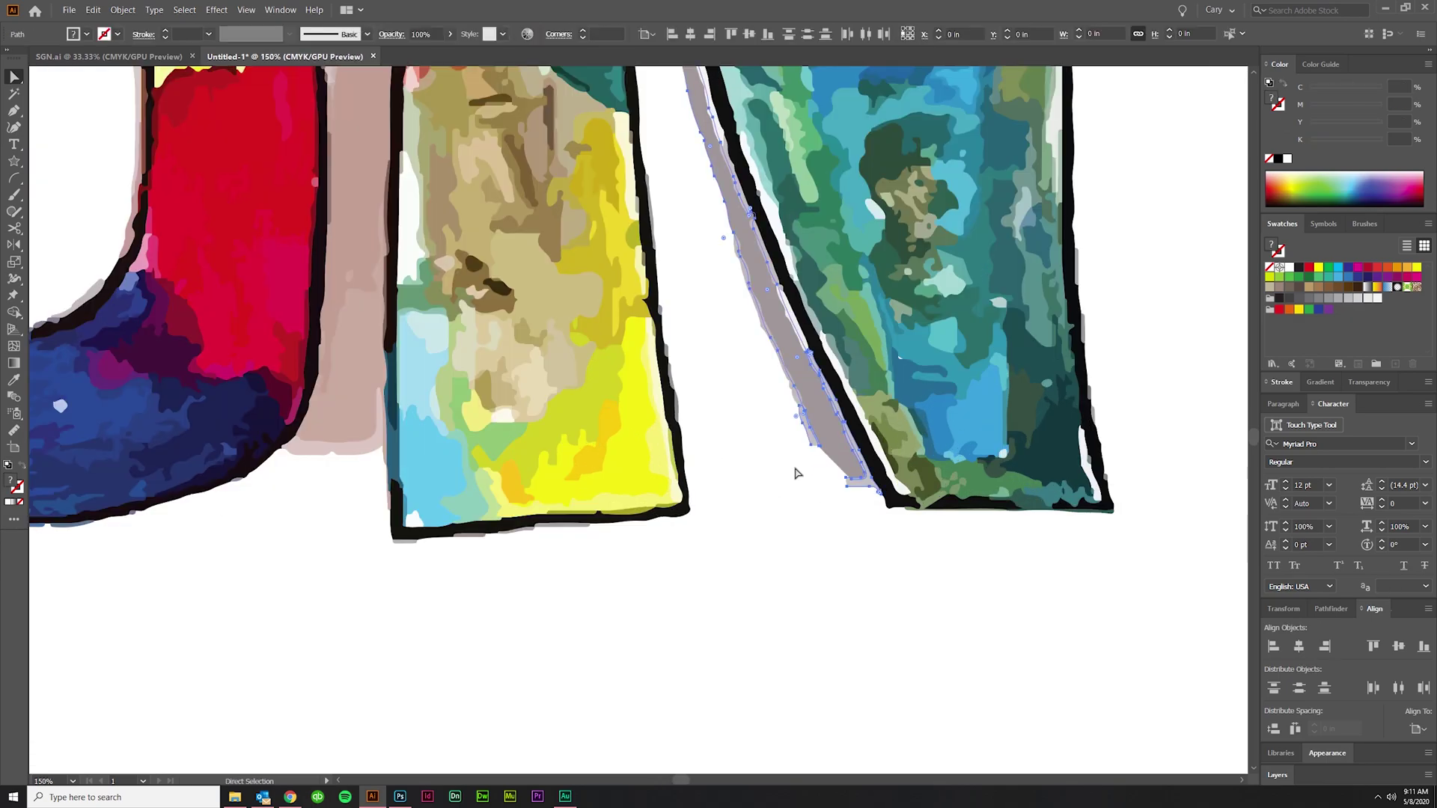
{"action": "left_click", "coordinate": [787, 376]}
{"action": "key", "text": "Delete"}
Delete the small leftover shadow fragments beside the N's diagonal stroke, including the loose speck in the white gap.
{"action": "scroll", "coordinate": [737, 299], "scroll_direction": "up", "scroll_amount": 1}
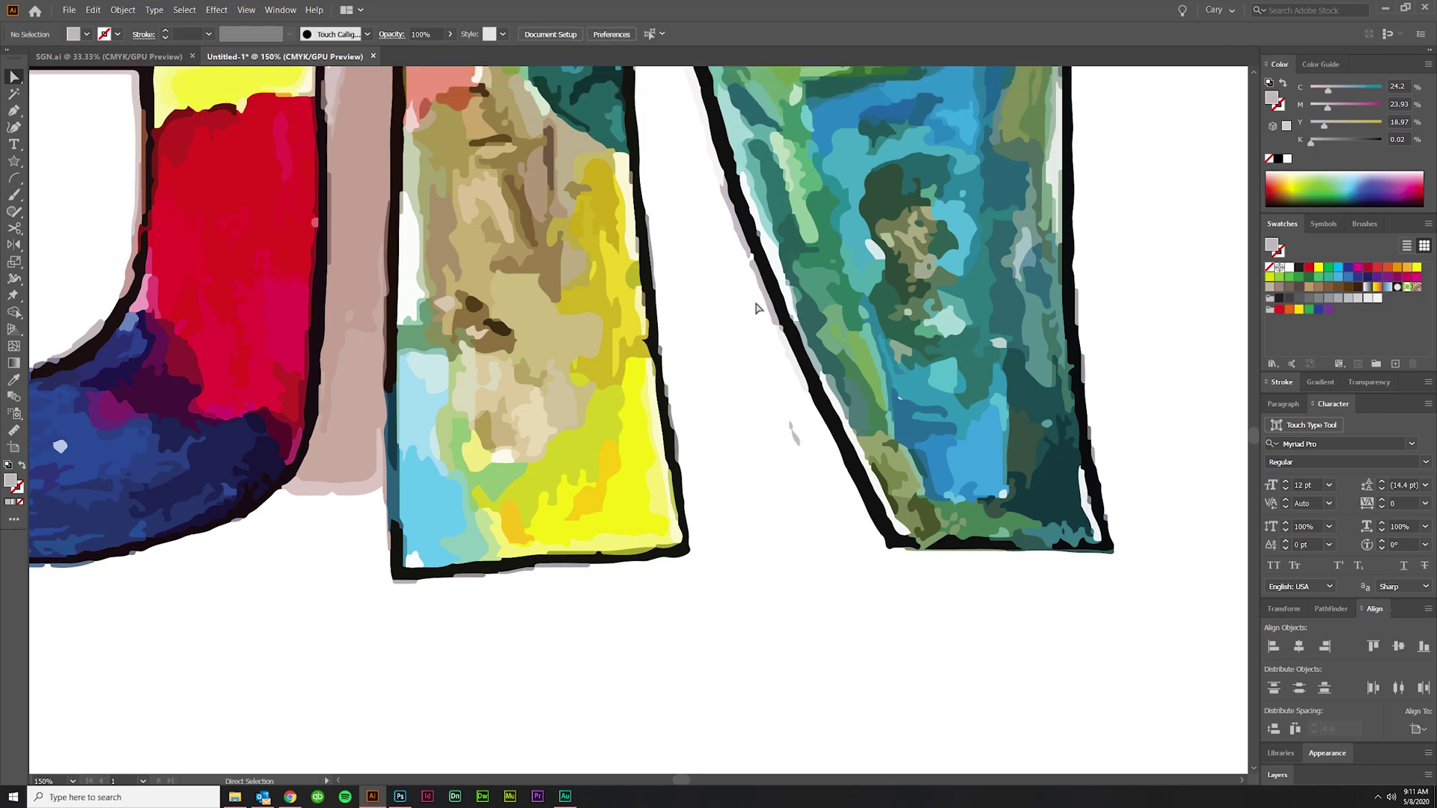
{"action": "left_click", "coordinate": [769, 308]}
{"action": "key", "text": "Delete"}
{"action": "left_click", "coordinate": [791, 359]}
{"action": "key", "text": "Delete"}
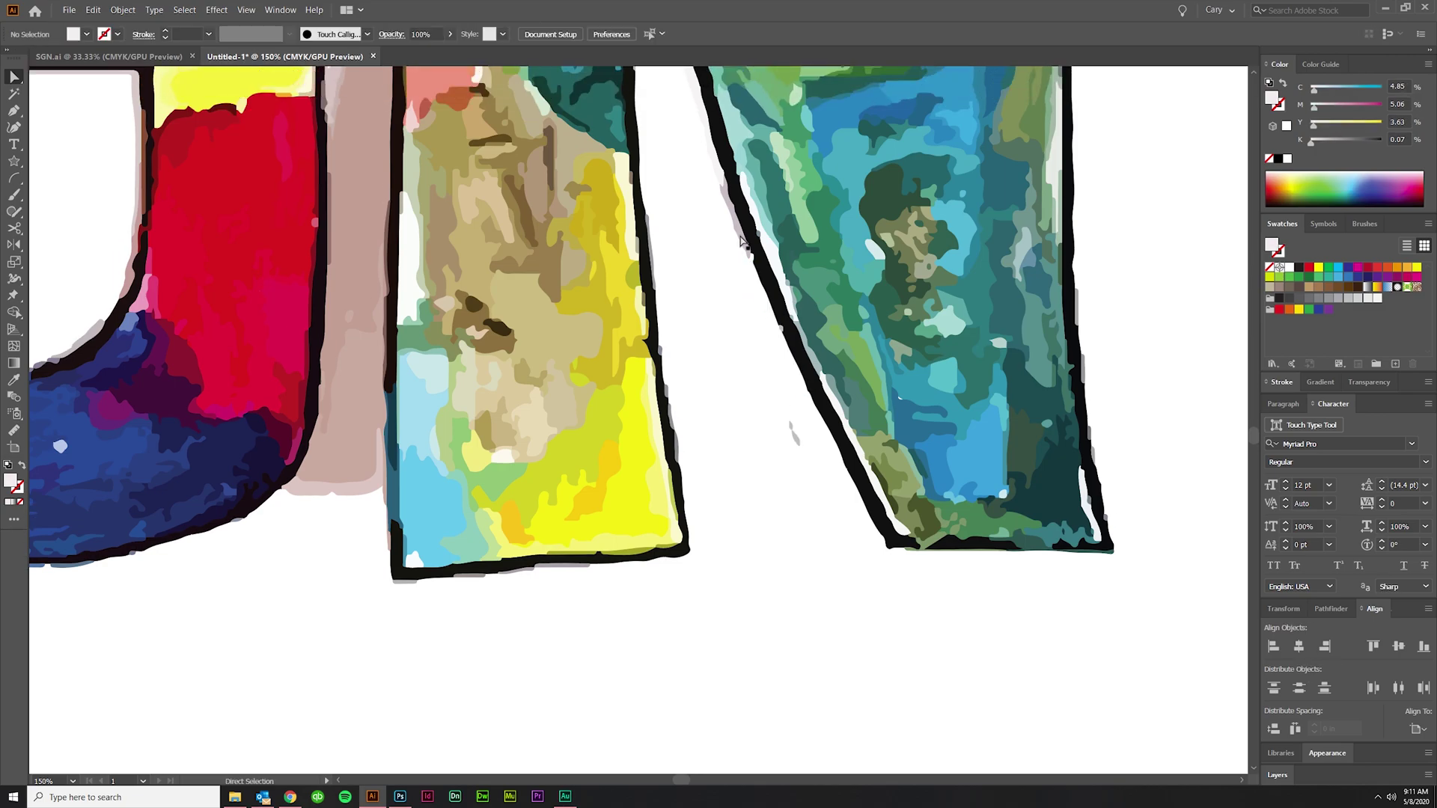
{"action": "left_click", "coordinate": [739, 237]}
{"action": "key", "text": "Delete"}
{"action": "left_click_drag", "start_coordinate": [809, 479], "coordinate": [809, 480]}
{"action": "key", "text": "Delete"}
Delete the large pinkish shadow shapes in the gap between the G and the N, including the thin strip above them.
{"action": "left_click", "coordinate": [349, 441]}
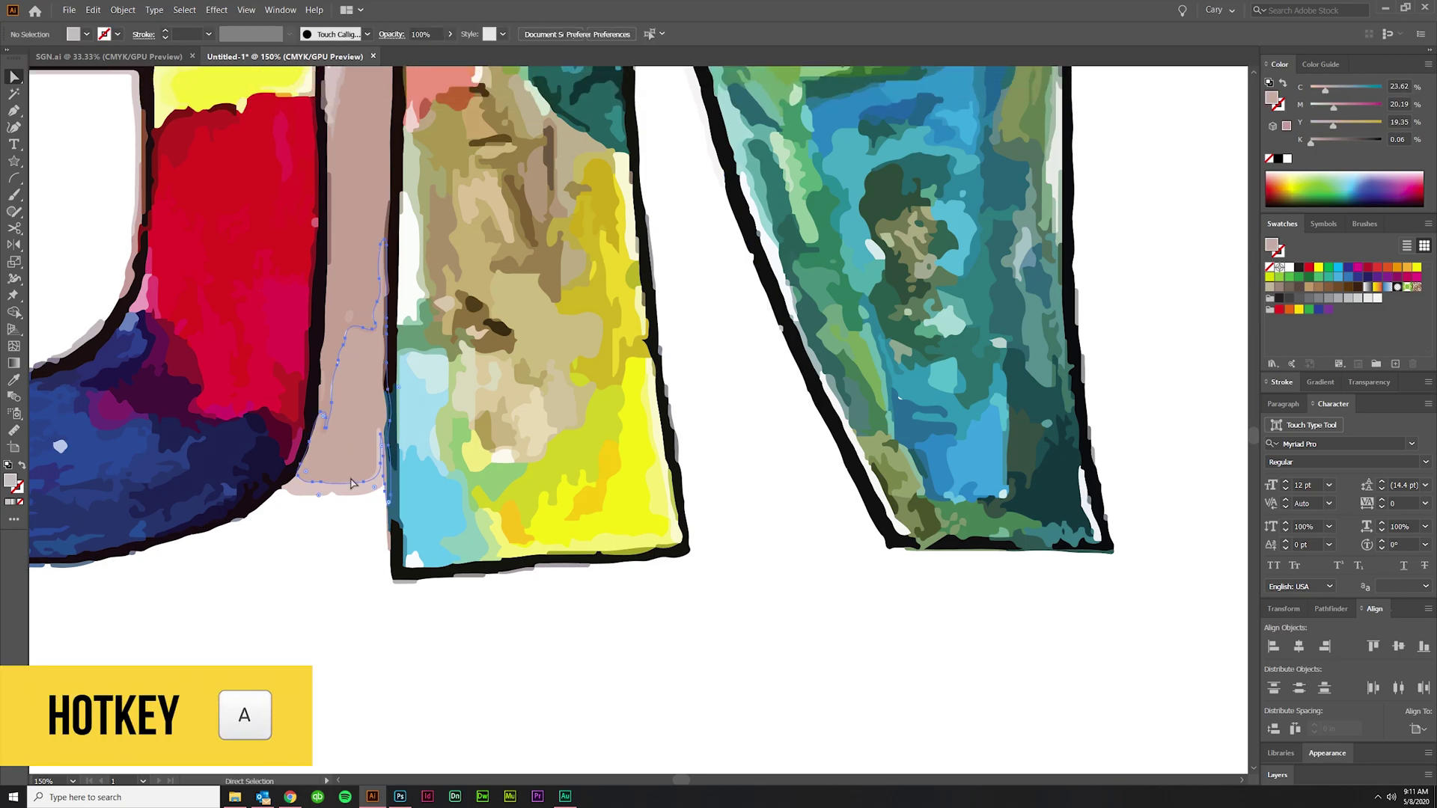
{"action": "key", "text": "Delete"}
{"action": "left_click_drag", "start_coordinate": [340, 532], "coordinate": [358, 226]}
{"action": "key", "text": "Delete"}
{"action": "key", "text": "Delete"}
{"action": "scroll", "coordinate": [343, 458], "scroll_direction": "up", "scroll_amount": 1}
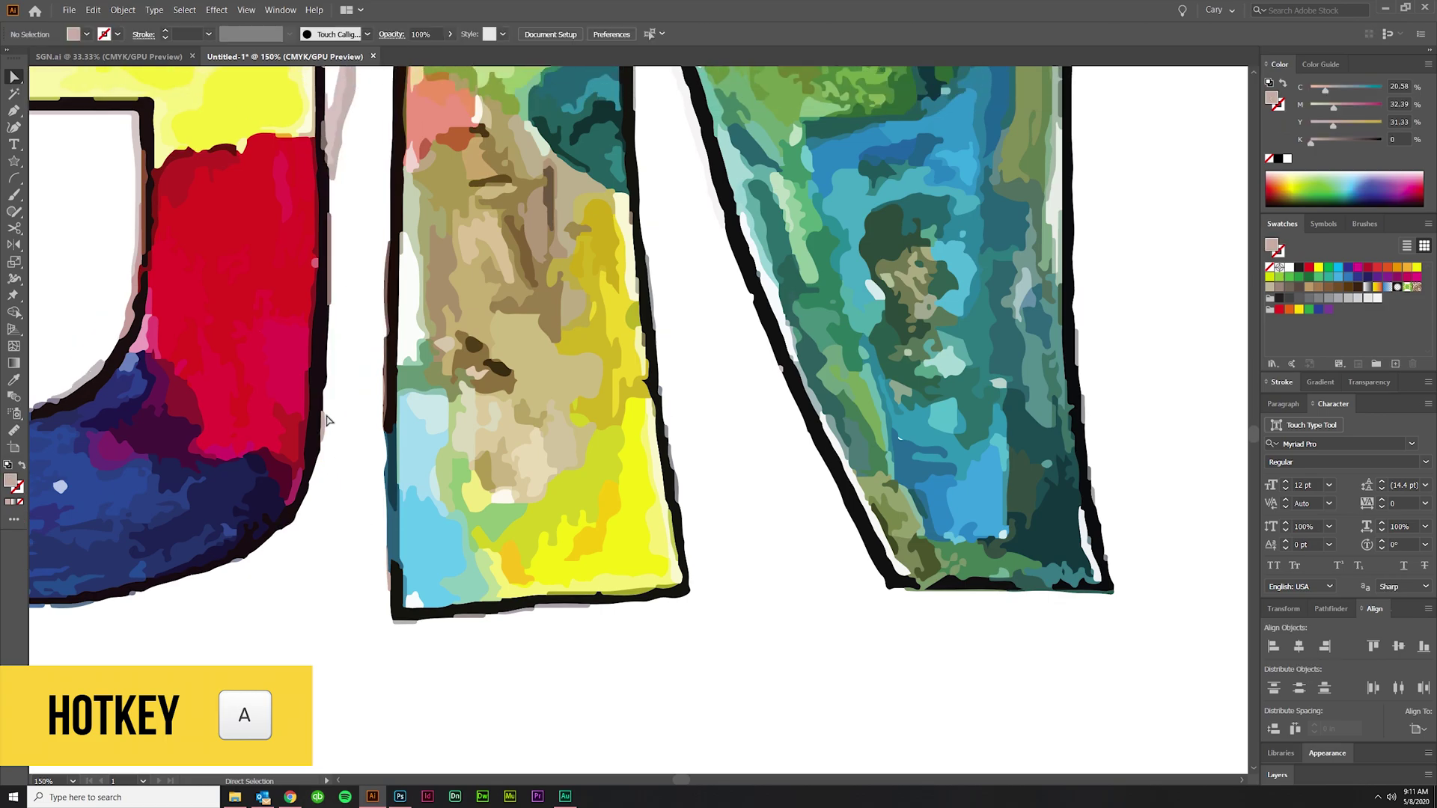
{"action": "scroll", "coordinate": [333, 374], "scroll_direction": "up", "scroll_amount": 5}
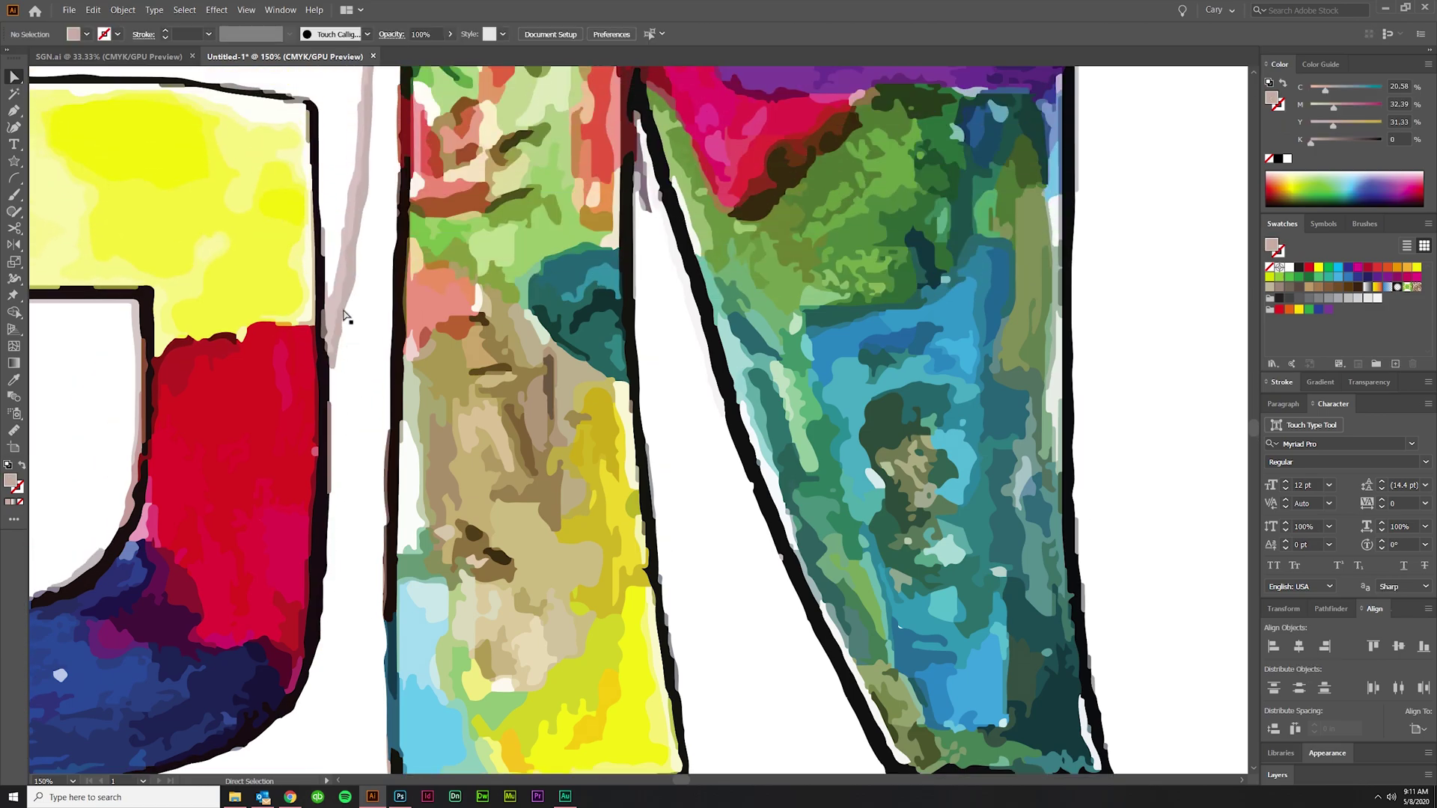
{"action": "left_click", "coordinate": [351, 180]}
{"action": "key", "text": "Delete"}
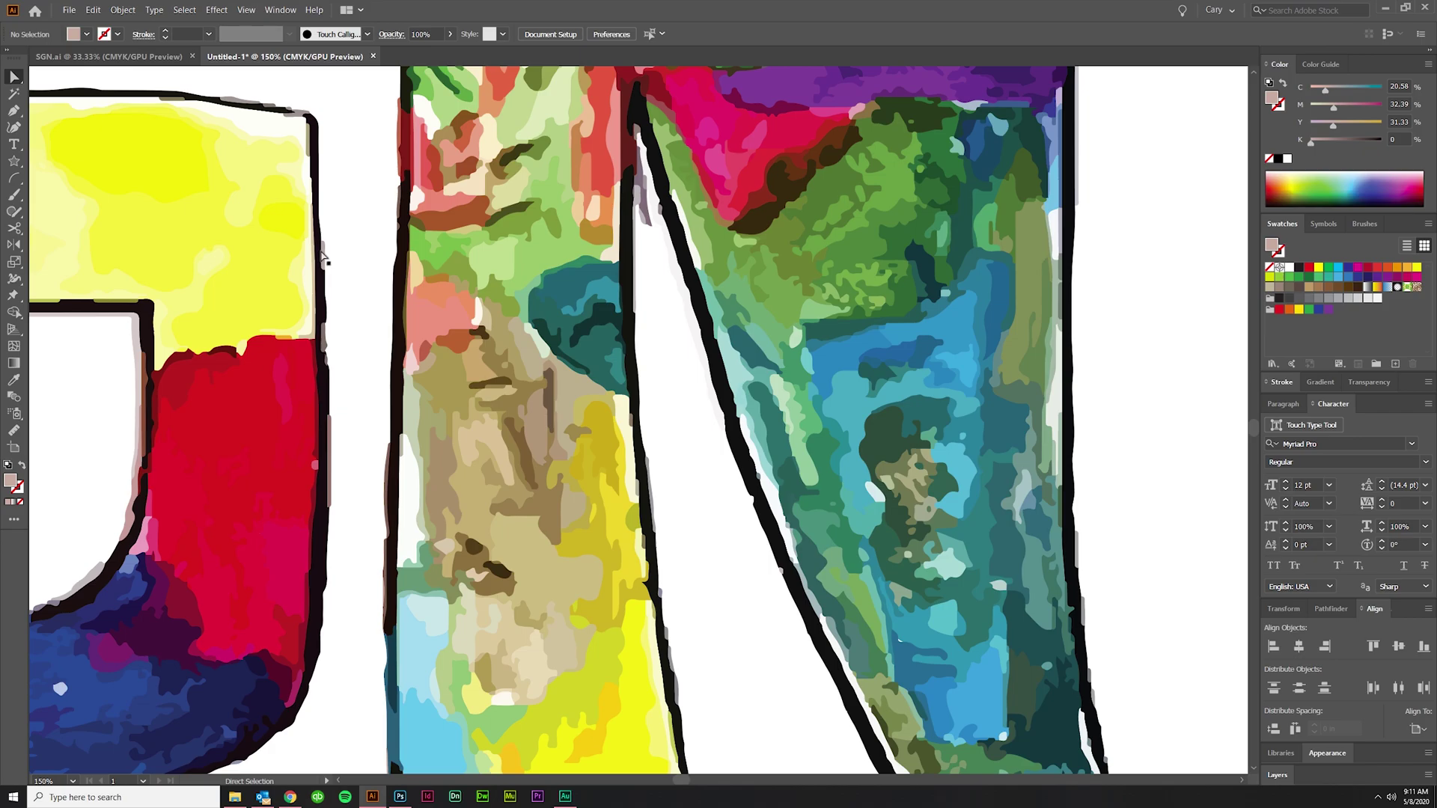
{"action": "scroll", "coordinate": [327, 337], "scroll_direction": "up", "scroll_amount": 1}
{"action": "scroll", "coordinate": [329, 336], "scroll_direction": "down", "scroll_amount": 3}
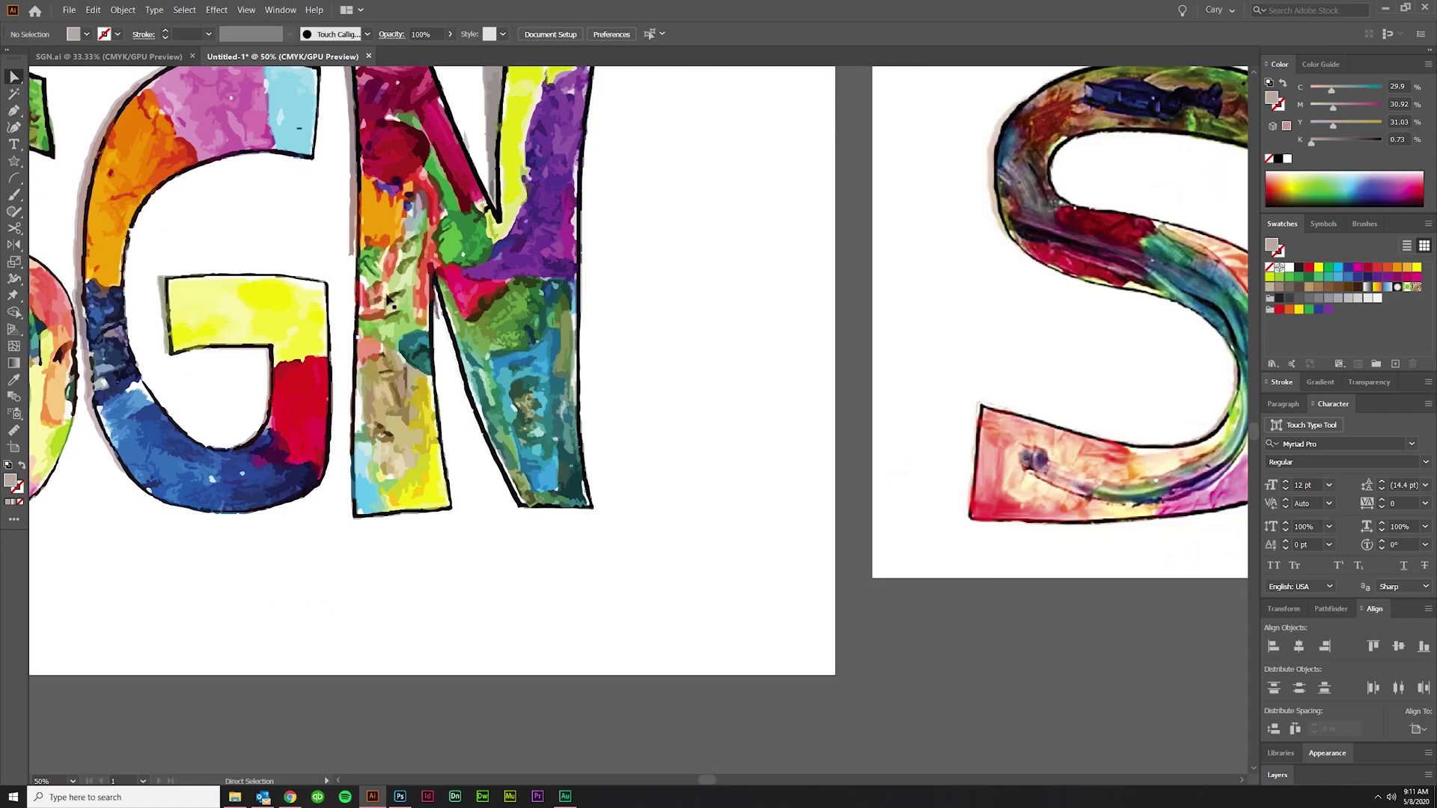
{"action": "scroll", "coordinate": [388, 299], "scroll_direction": "up", "scroll_amount": 4}
{"action": "left_click", "coordinate": [546, 583]}
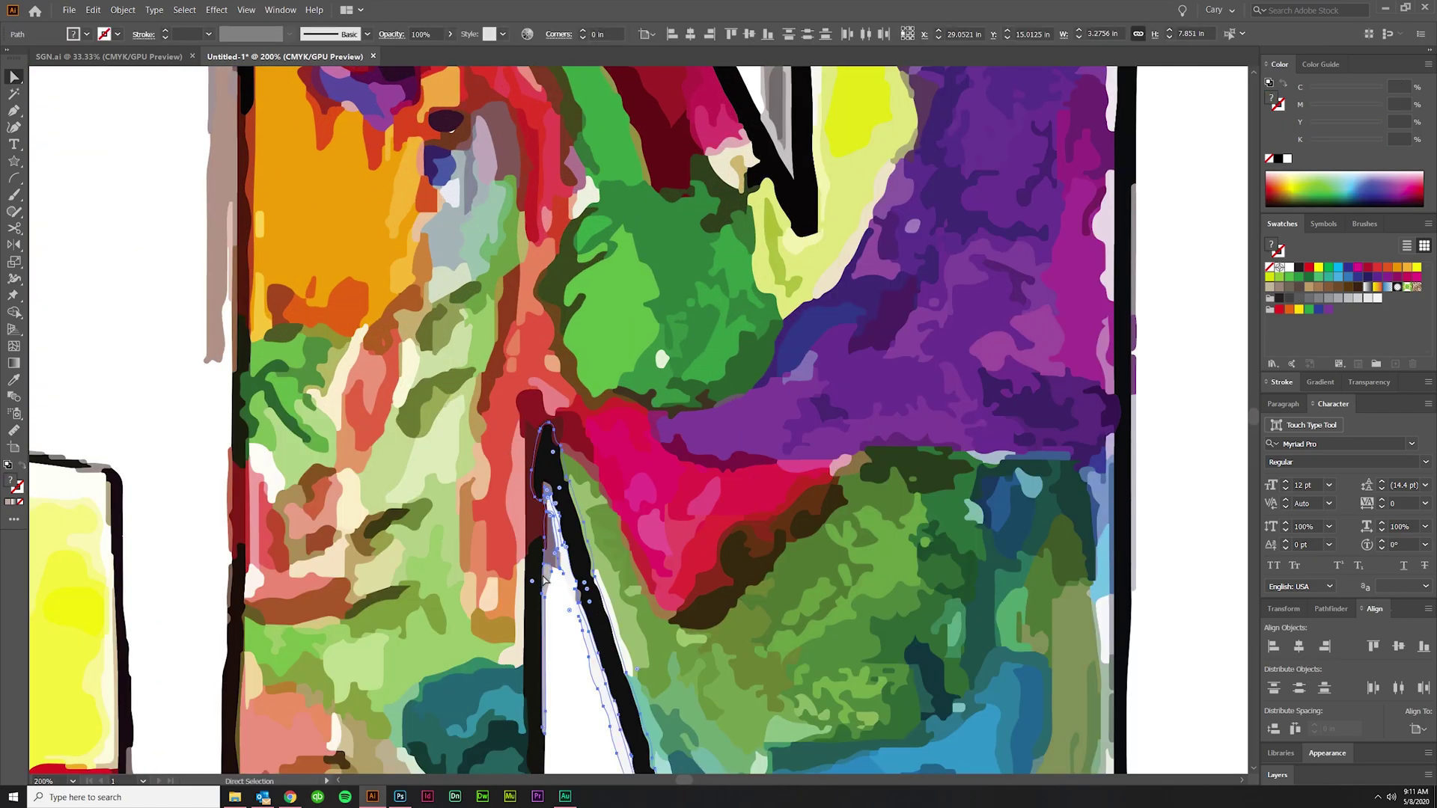
{"action": "key", "text": "Delete"}
{"action": "scroll", "coordinate": [551, 596], "scroll_direction": "down", "scroll_amount": 1}
{"action": "key", "text": "ctrl+z"}
Delete the small gray shadow fragments at the peak of the white gap under the N's diagonal stroke.
{"action": "left_click", "coordinate": [553, 553]}
{"action": "key", "text": "Delete"}
{"action": "left_click", "coordinate": [552, 530]}
{"action": "key", "text": "Delete"}
{"action": "left_click", "coordinate": [552, 531]}
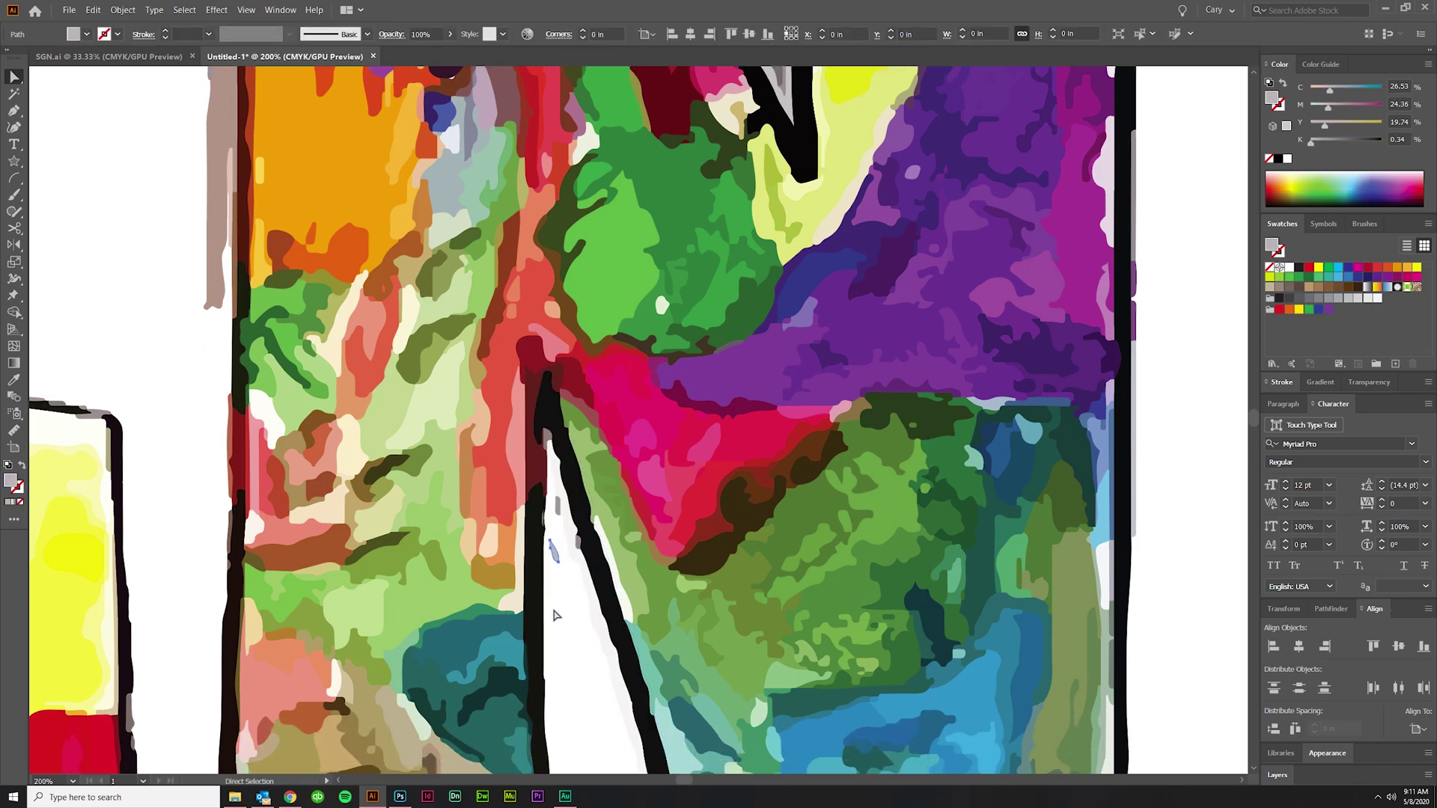
{"action": "key", "text": "Delete"}
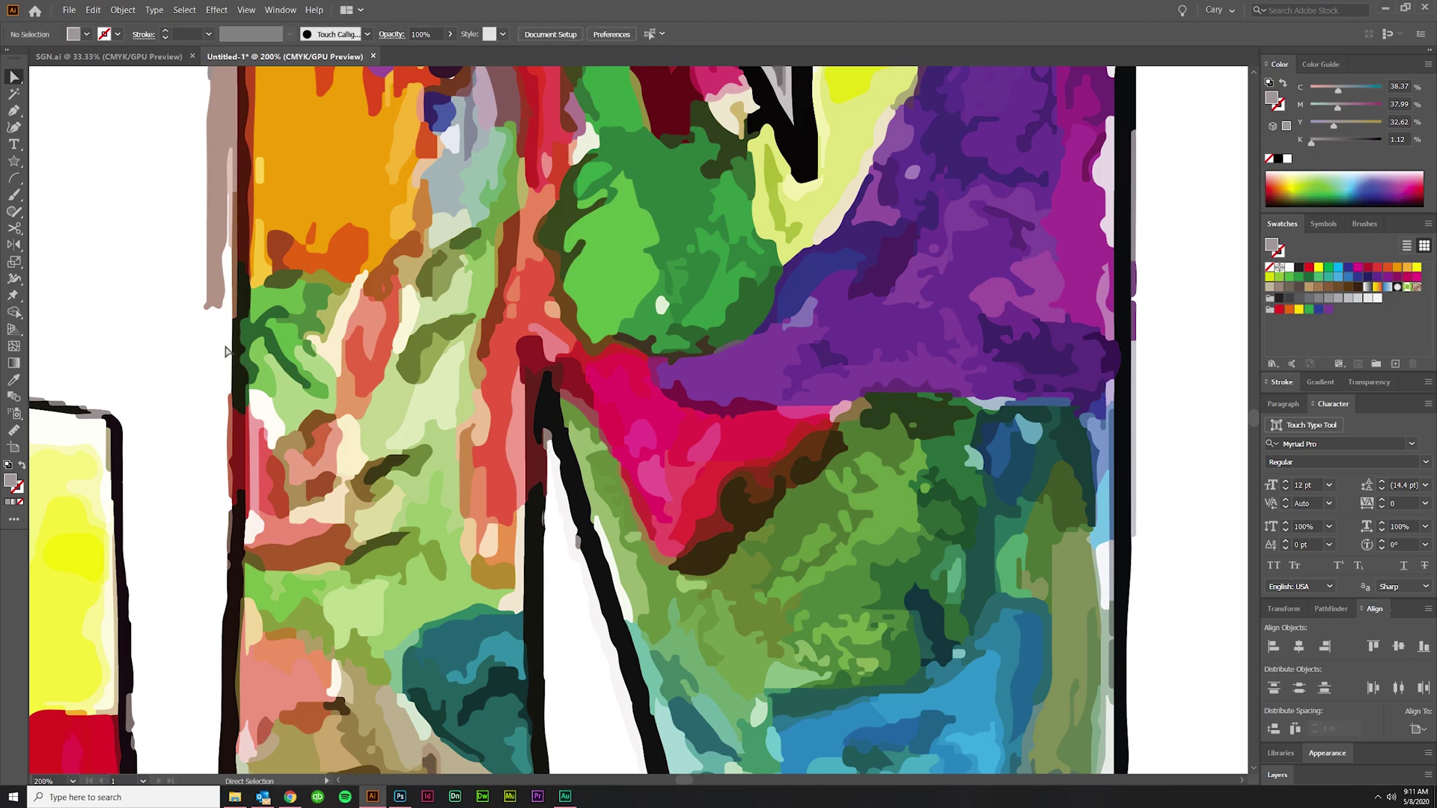
Delete the gray shadow shapes along the outer edge of the N's first stem and inside its upper notch.
{"action": "key", "text": "ctrl+minus"}
{"action": "key", "text": "ctrl+minus"}
{"action": "key", "text": "ctrl+minus"}
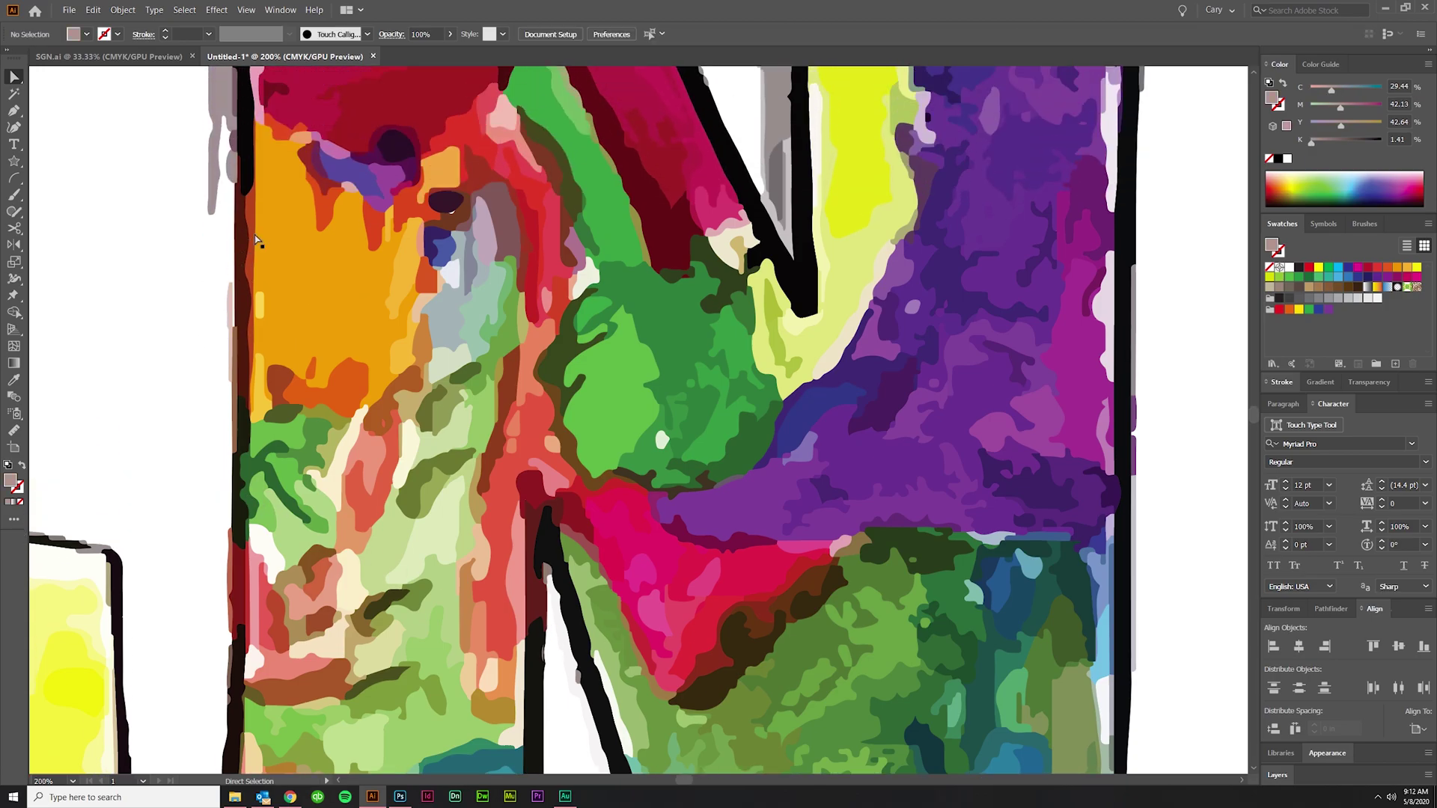
{"action": "scroll", "coordinate": [451, 247], "scroll_direction": "up", "scroll_amount": 1}
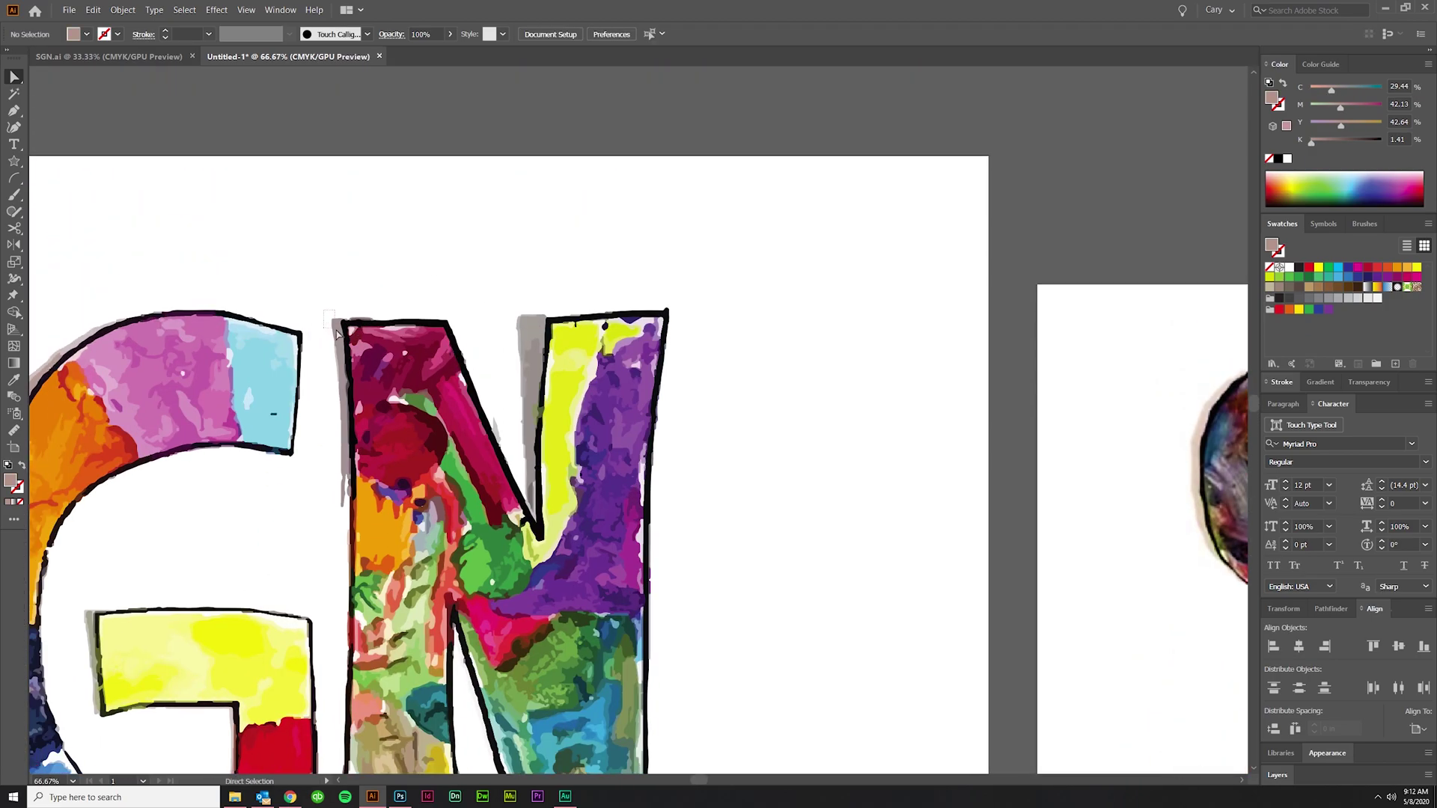
{"action": "left_click", "coordinate": [337, 334]}
{"action": "key", "text": "Delete"}
{"action": "left_click", "coordinate": [537, 367]}
{"action": "key", "text": "Delete"}
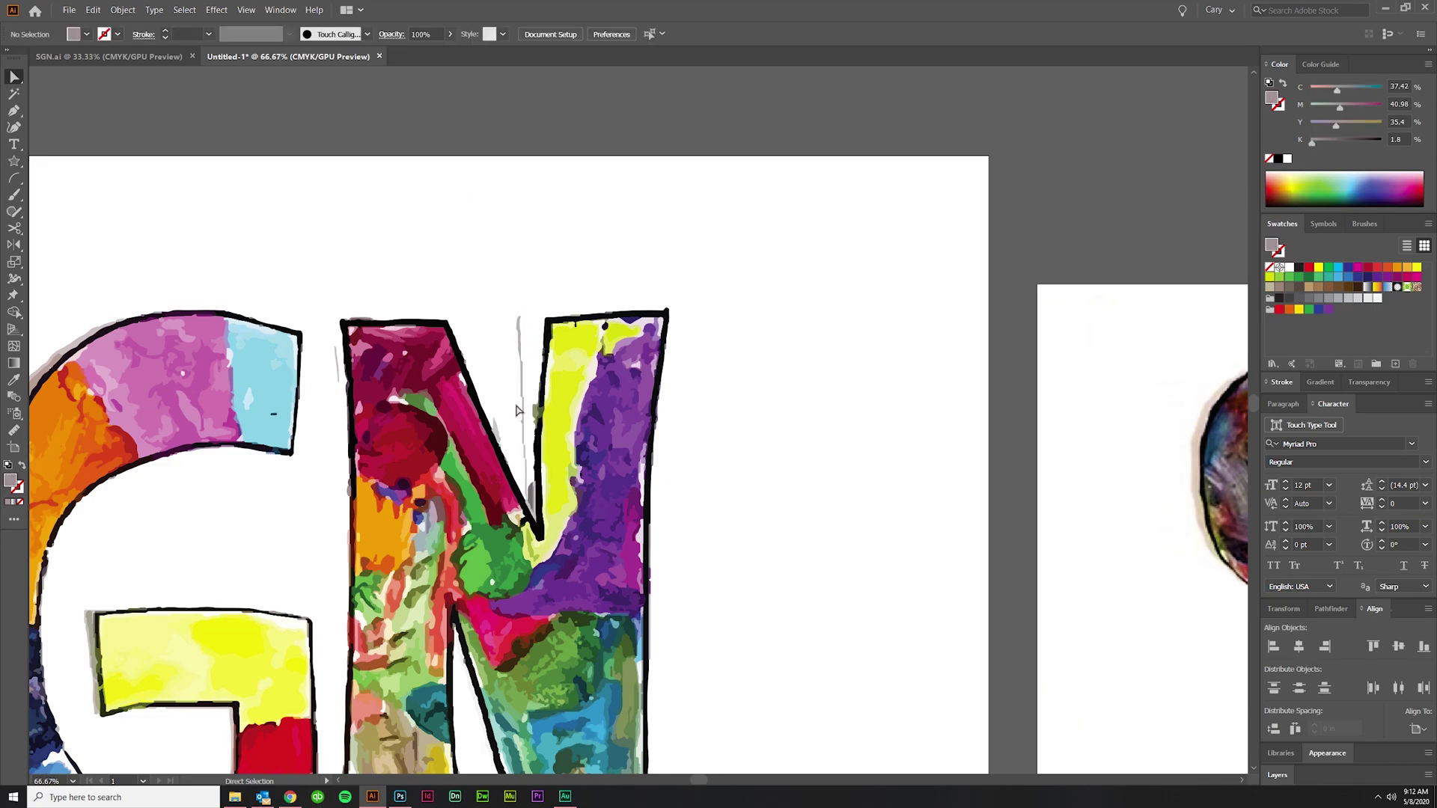
Examine all three traced letters for remaining shadow shapes around their edges.
{"action": "scroll", "coordinate": [552, 432], "scroll_direction": "down", "scroll_amount": 10}
{"action": "scroll", "coordinate": [552, 432], "scroll_direction": "up", "scroll_amount": 4}
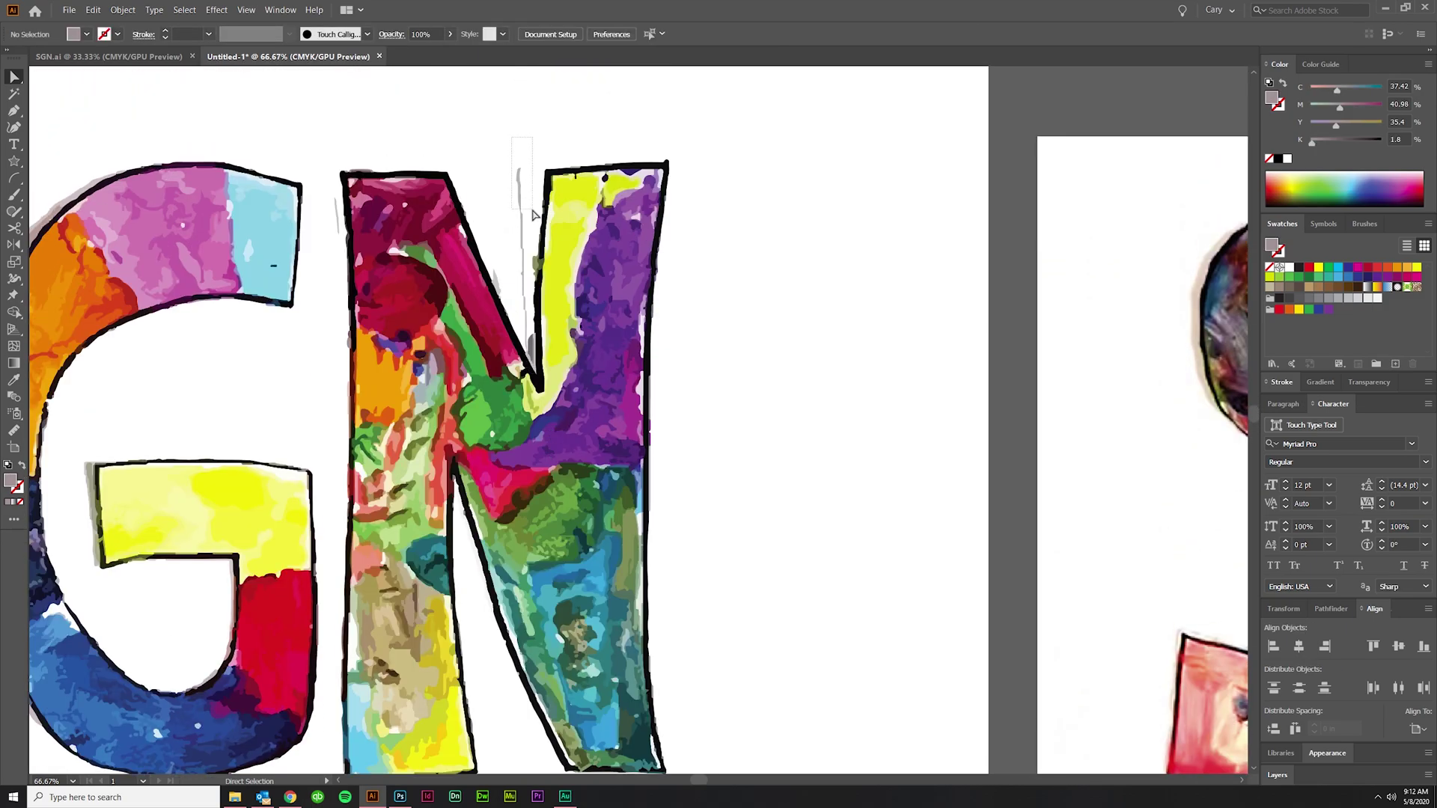
{"action": "scroll", "coordinate": [487, 374], "scroll_direction": "up", "scroll_amount": 3}
{"action": "scroll", "coordinate": [439, 516], "scroll_direction": "left", "scroll_amount": 10}
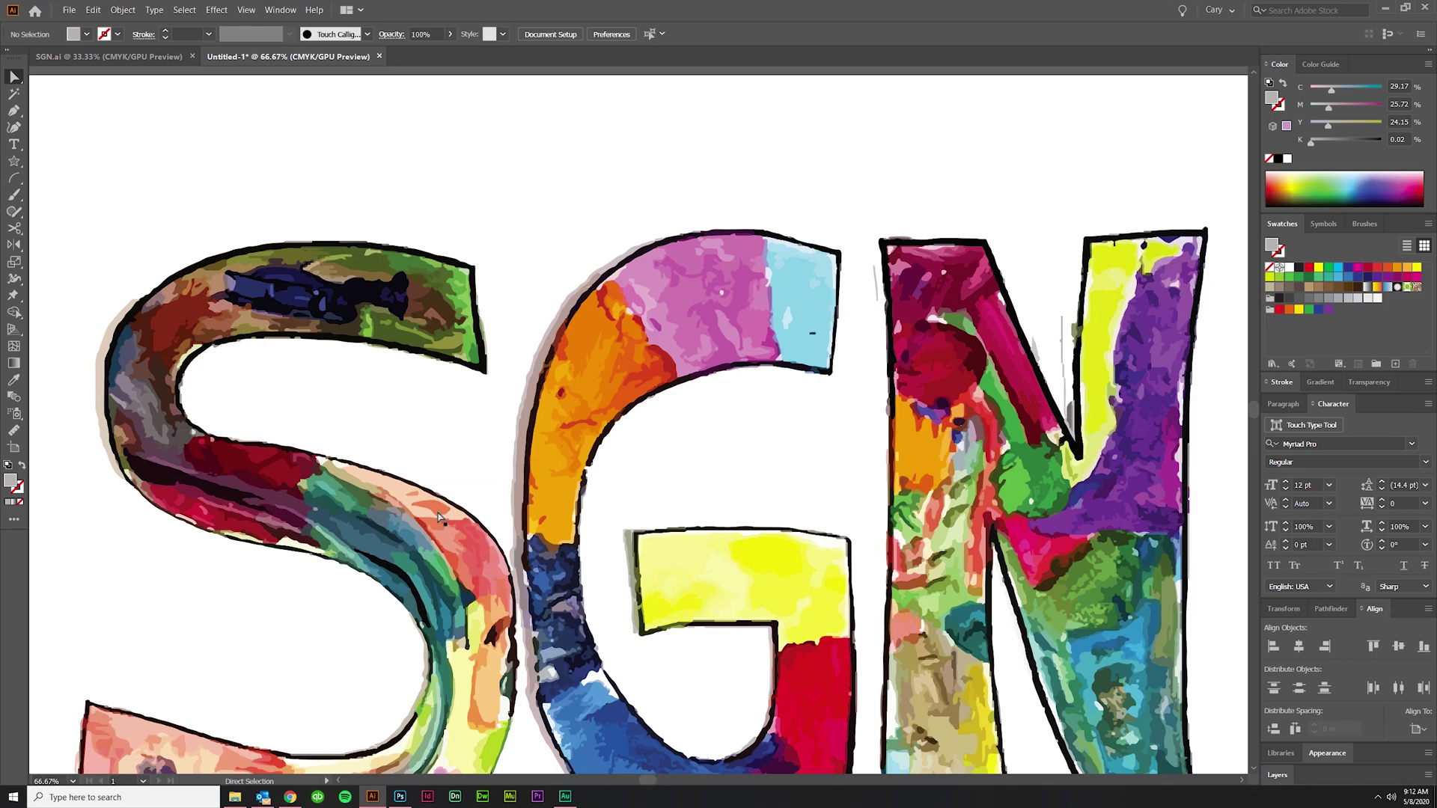
{"action": "scroll", "coordinate": [439, 517], "scroll_direction": "left", "scroll_amount": 1}
{"action": "scroll", "coordinate": [565, 561], "scroll_direction": "down", "scroll_amount": 1}
{"action": "scroll", "coordinate": [556, 572], "scroll_direction": "right", "scroll_amount": 2}
{"action": "scroll", "coordinate": [553, 574], "scroll_direction": "down", "scroll_amount": 8}
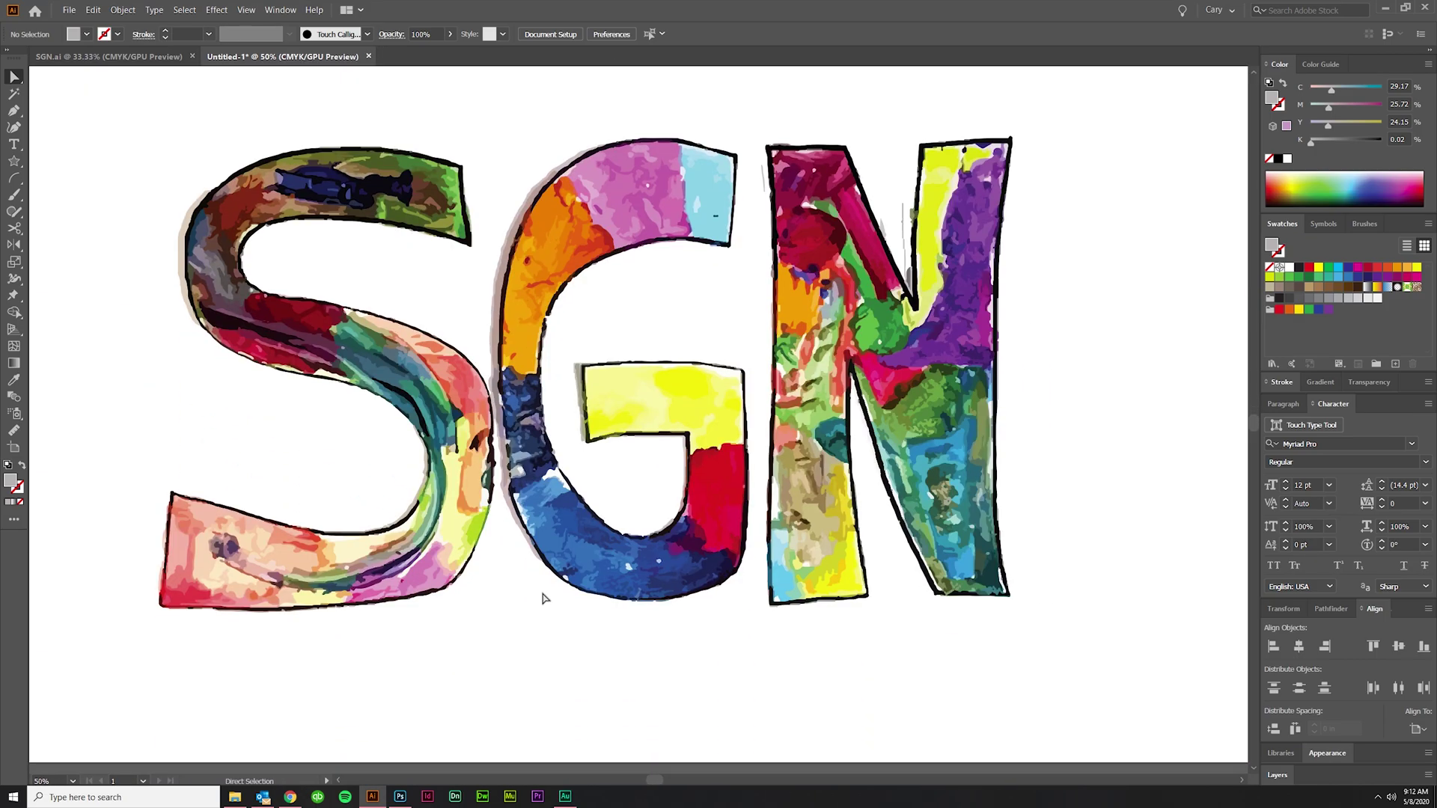
{"action": "scroll", "coordinate": [182, 372], "scroll_direction": "left", "scroll_amount": 1}
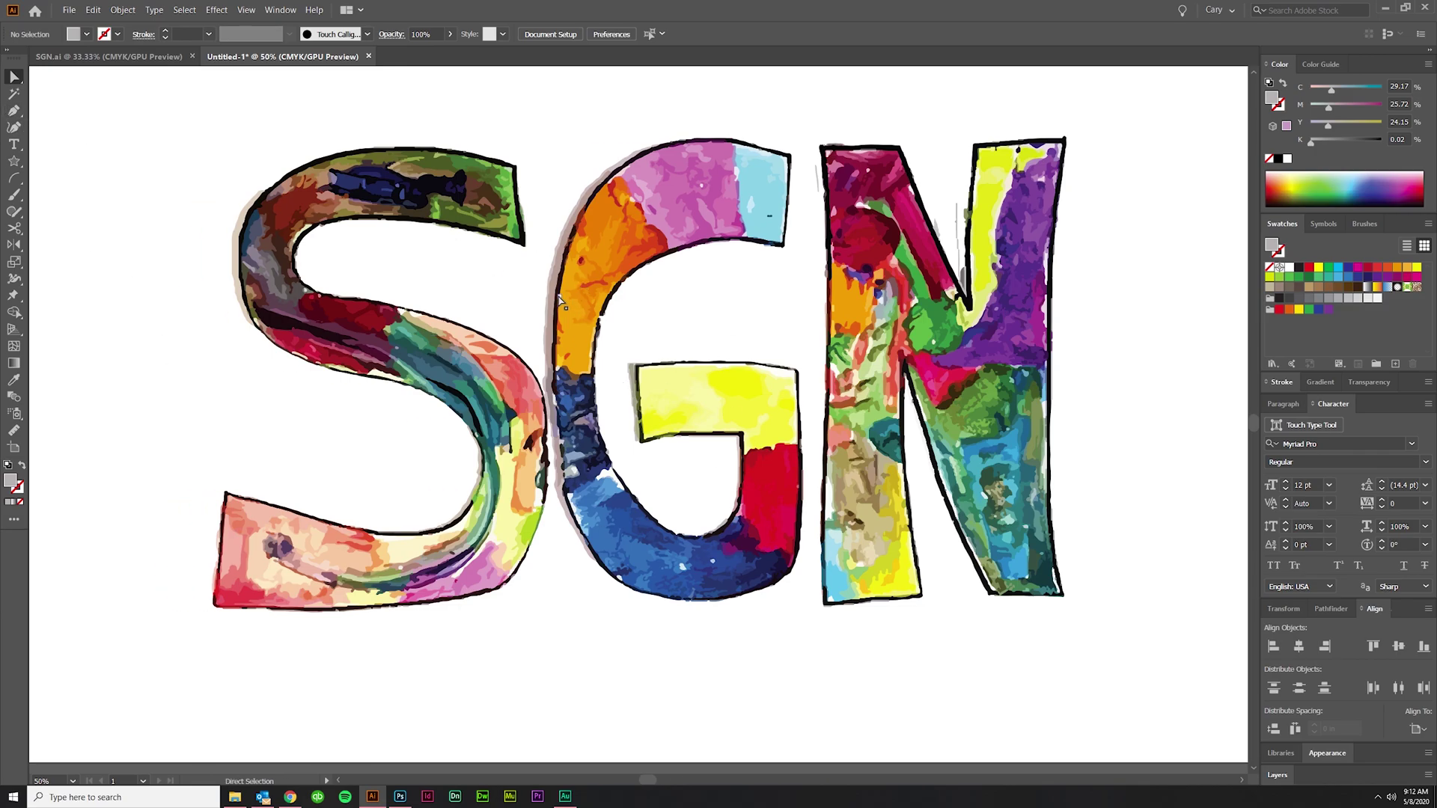
Select the brownish shadow on the G's outer curve plus everything with the same fill color, and delete the selection.
{"action": "left_click", "coordinate": [547, 330]}
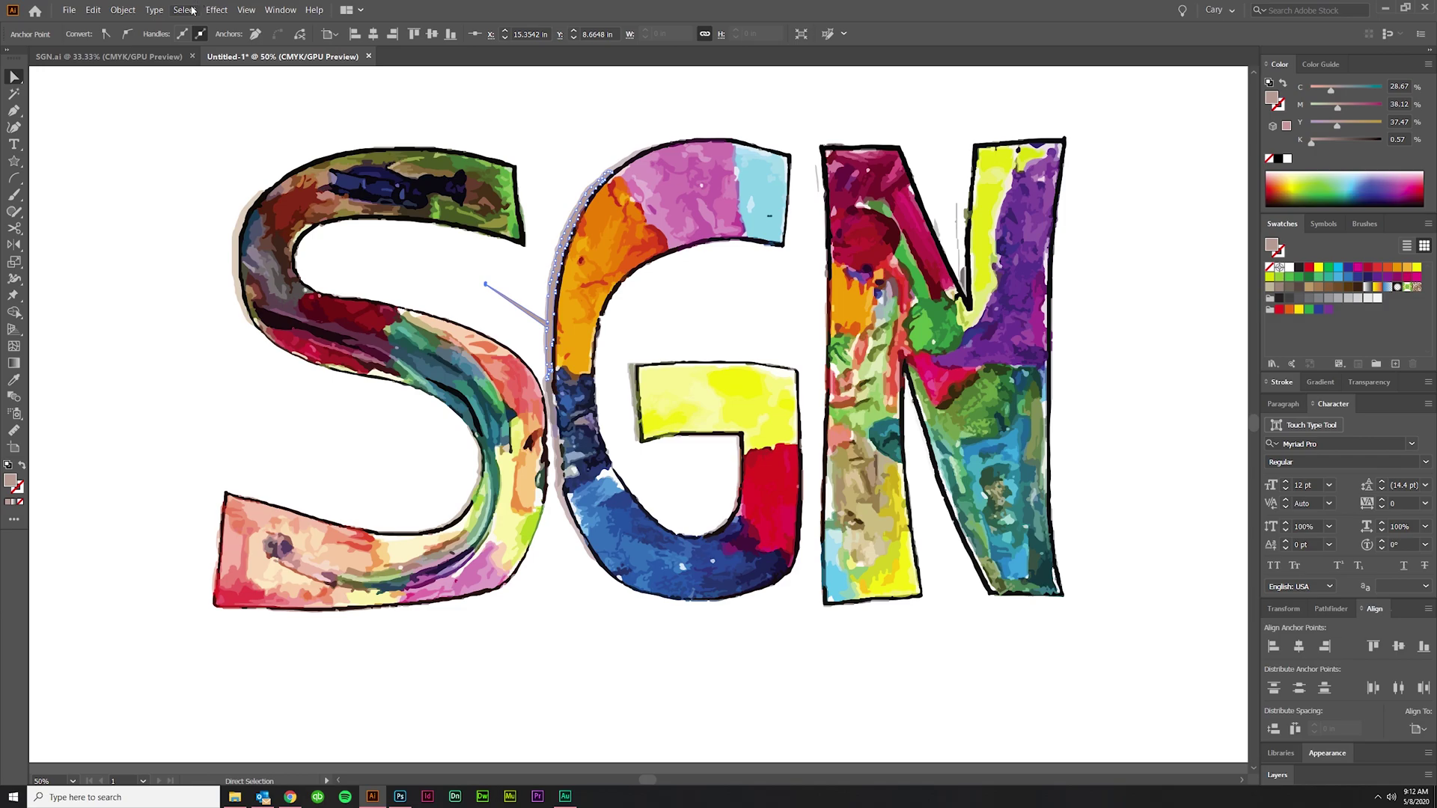
{"action": "left_click", "coordinate": [193, 10]}
{"action": "mouse_move", "coordinate": [216, 119]}
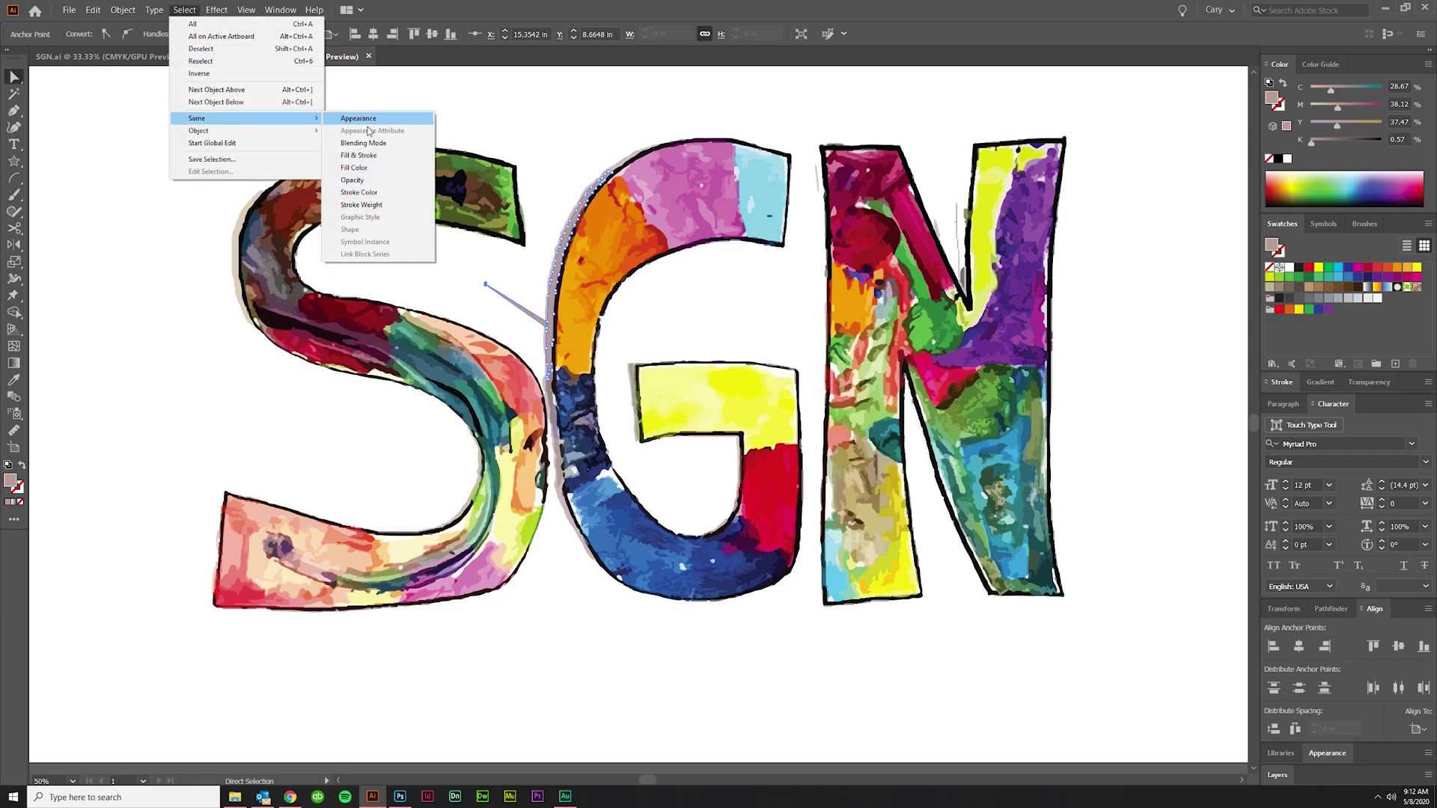
{"action": "left_click", "coordinate": [392, 168]}
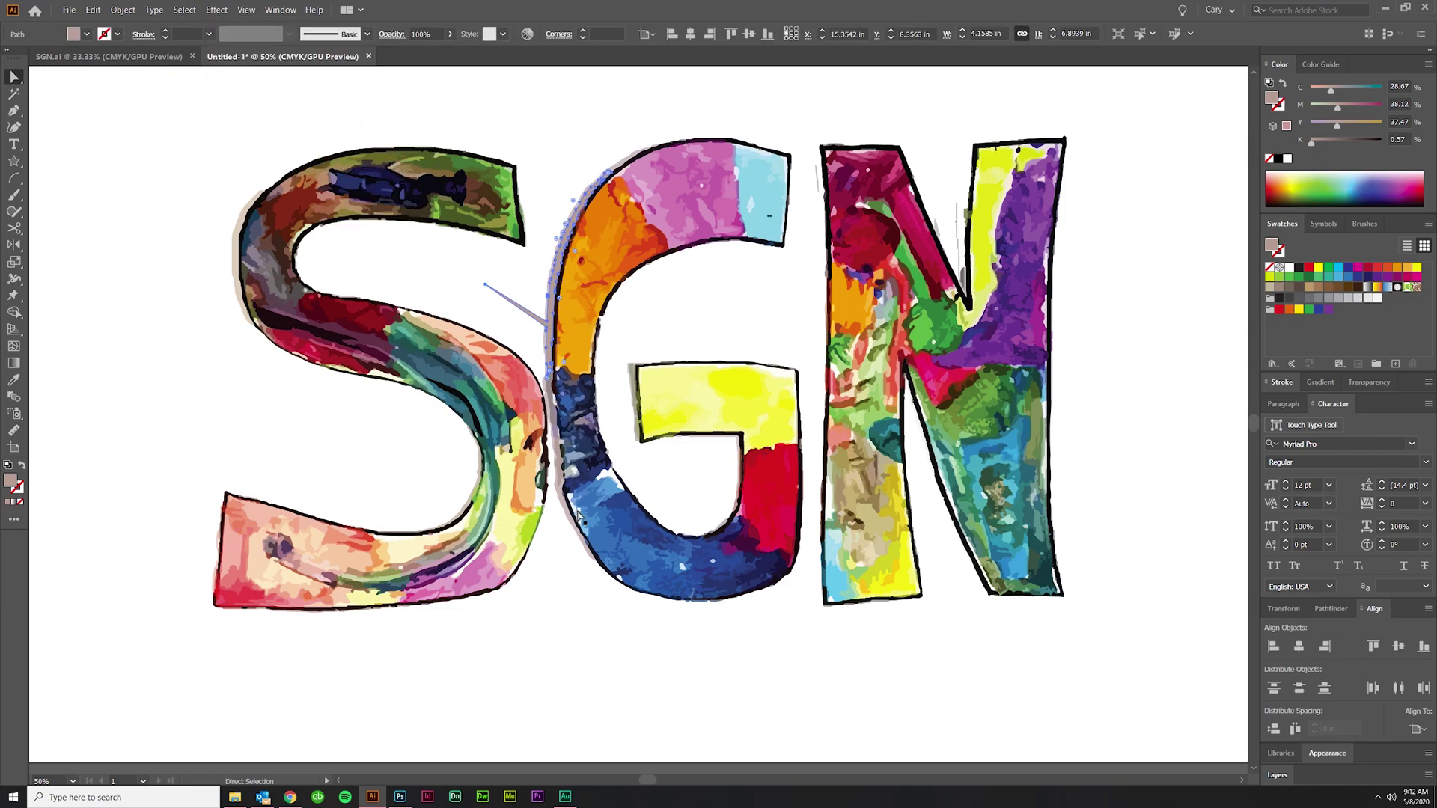
{"action": "key", "text": "ctrl+shift+a"}
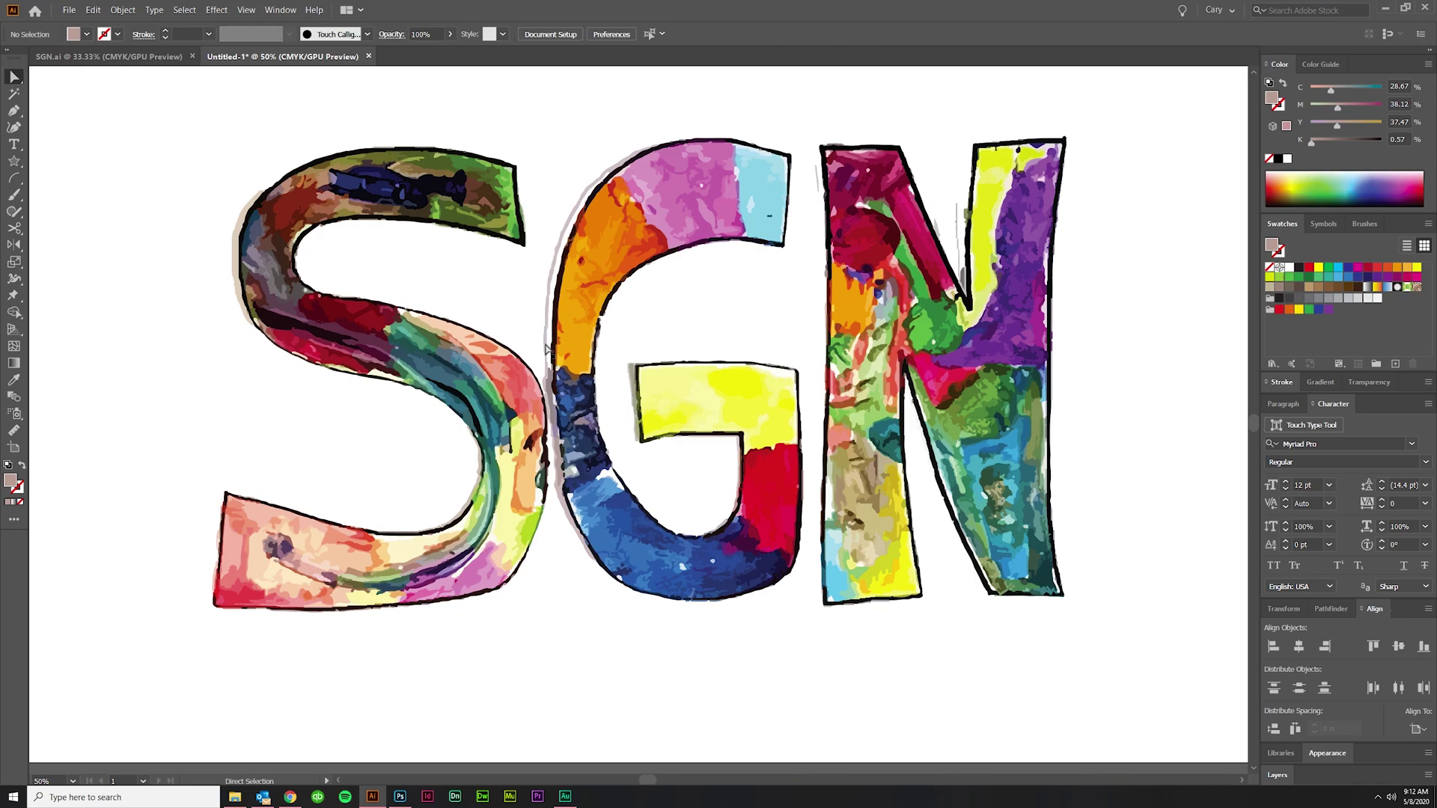
Delete the remaining shadow slivers along the G's outer curve, from its upper arc down to the blue lower bend.
{"action": "left_click", "coordinate": [549, 397]}
{"action": "key", "text": "Delete"}
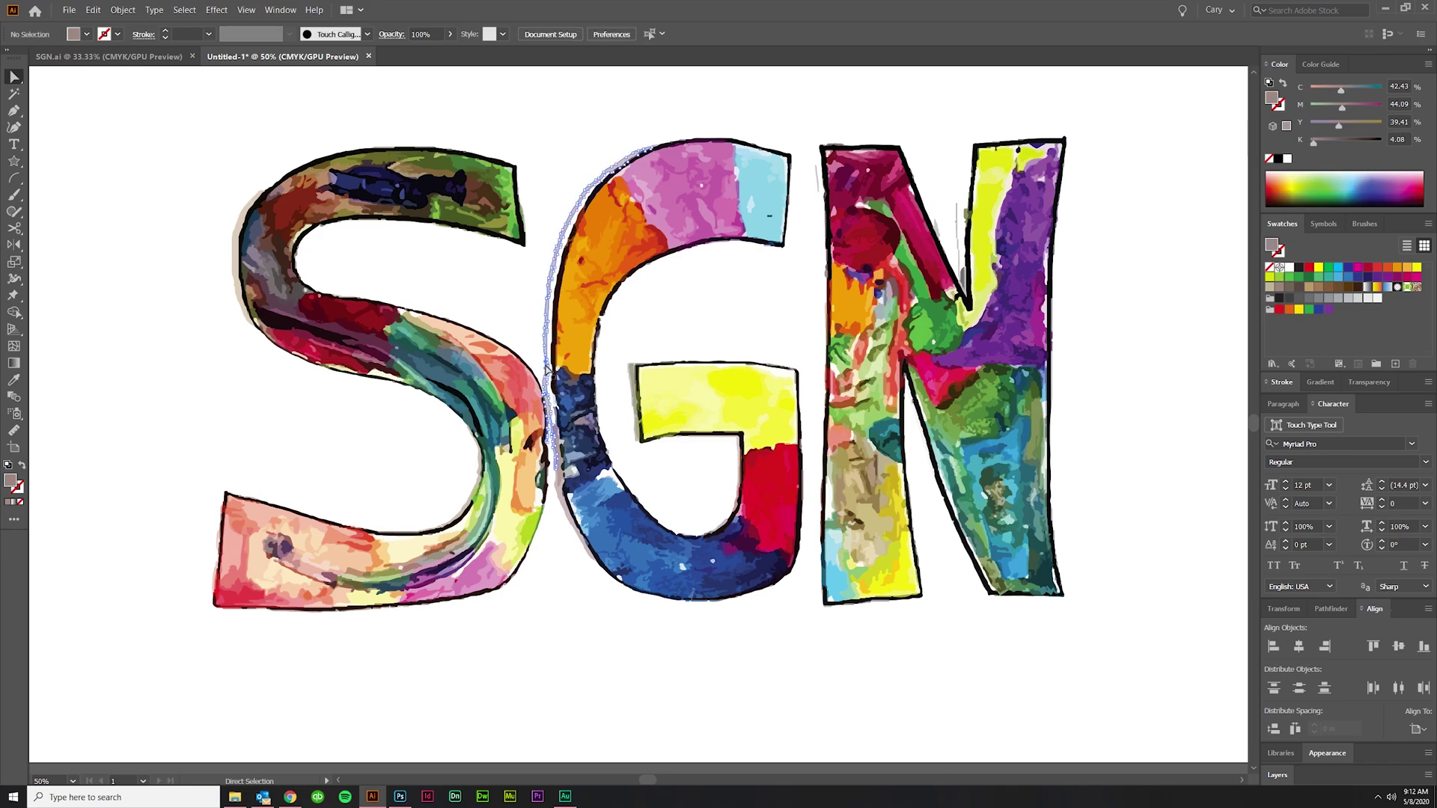
{"action": "left_click", "coordinate": [553, 416]}
{"action": "key", "text": "Delete"}
{"action": "left_click", "coordinate": [555, 441]}
{"action": "key", "text": "Delete"}
{"action": "key", "text": "Delete"}
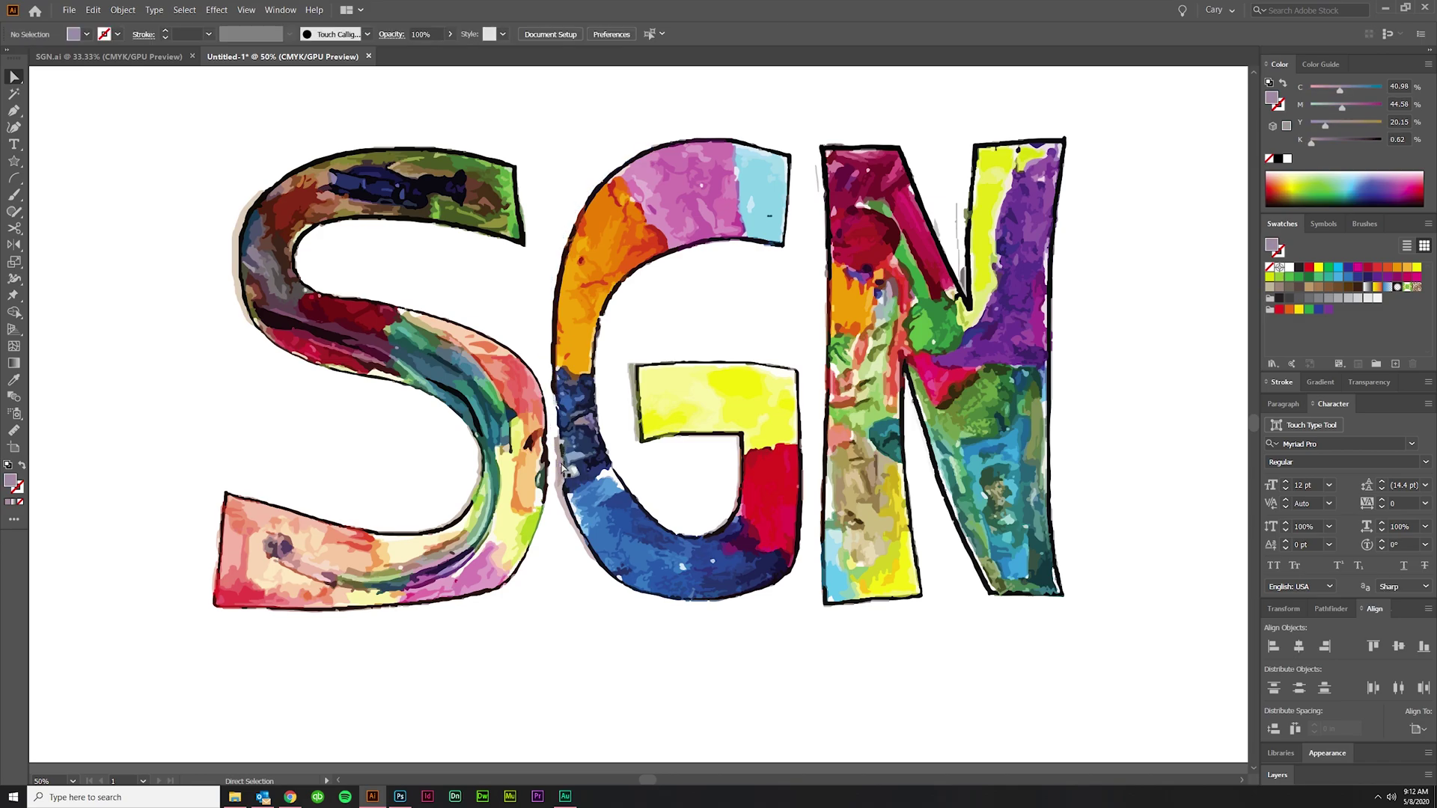
{"action": "left_click", "coordinate": [561, 479]}
{"action": "key", "text": "Delete"}
{"action": "left_click", "coordinate": [574, 522]}
{"action": "key", "text": "ctrl+shift+a"}
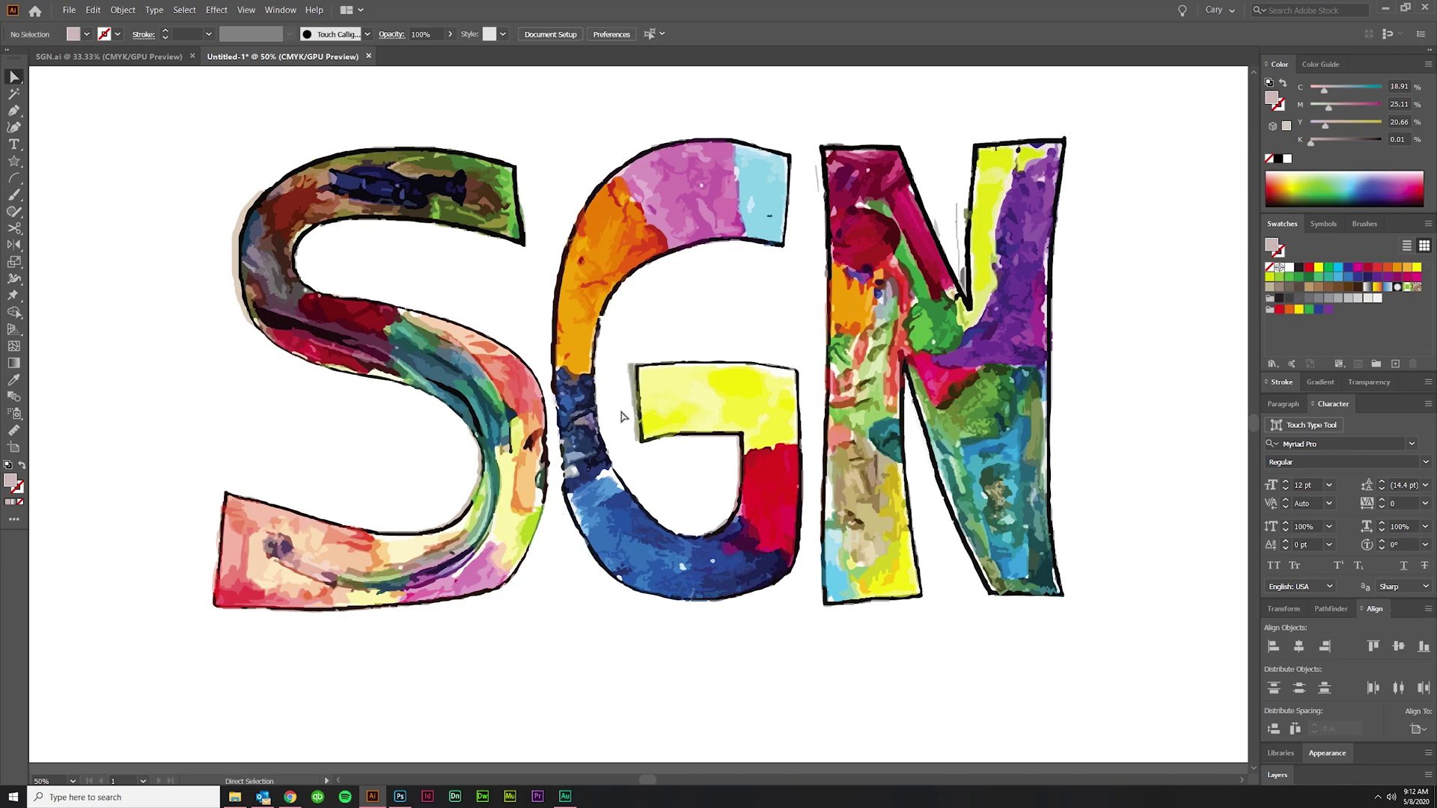
Delete the gray shadow shapes beside the end of the G's yellow crossbar.
{"action": "left_click", "coordinate": [624, 367]}
{"action": "key", "text": "ctrl+shift+a"}
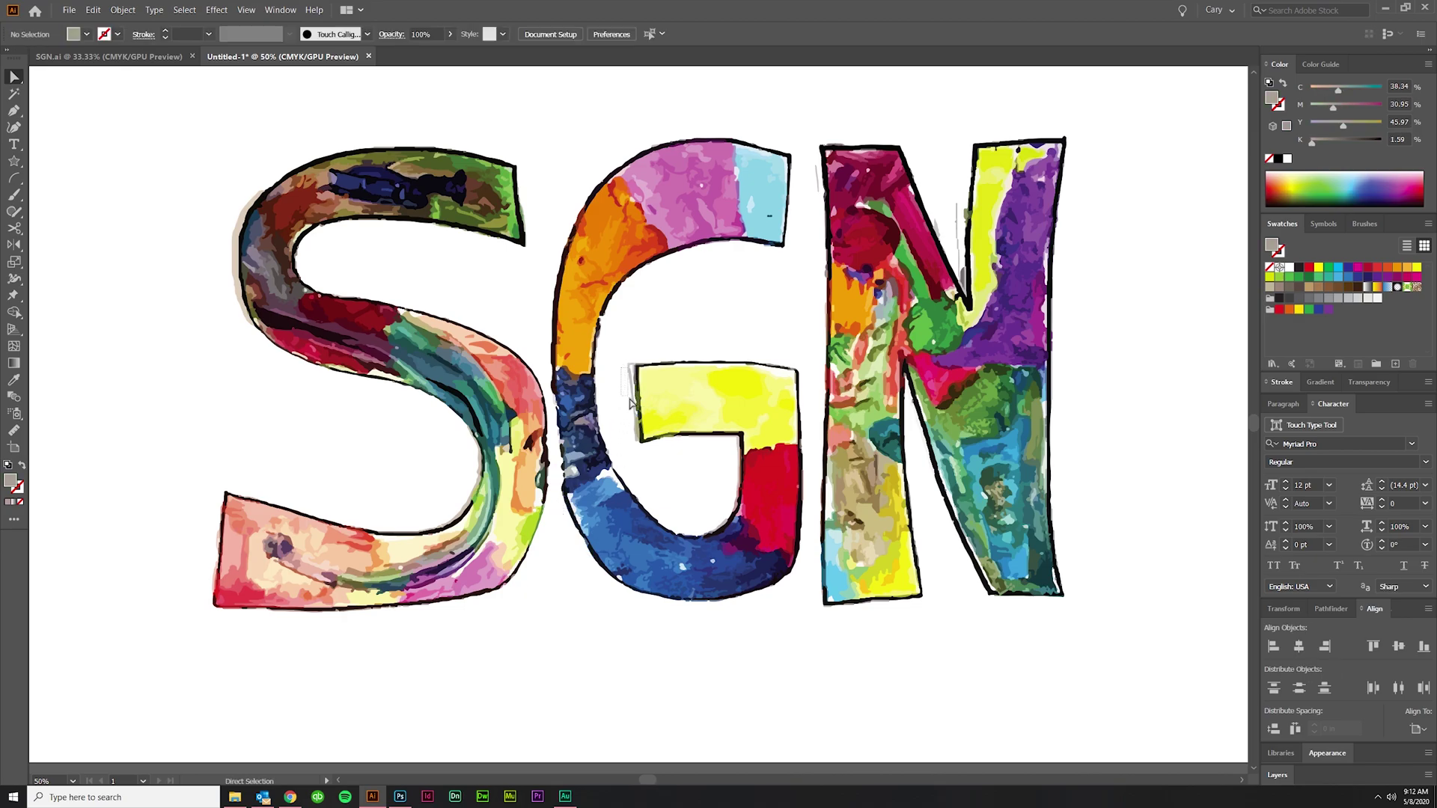
{"action": "left_click_drag", "start_coordinate": [632, 427], "coordinate": [633, 430]}
{"action": "key", "text": "Delete"}
{"action": "key", "text": "Delete"}
Choose the Pen tool and examine the traced edges of the S up close.
{"action": "scroll", "coordinate": [486, 494], "scroll_direction": "down", "scroll_amount": 1}
{"action": "scroll", "coordinate": [550, 579], "scroll_direction": "up", "scroll_amount": 1}
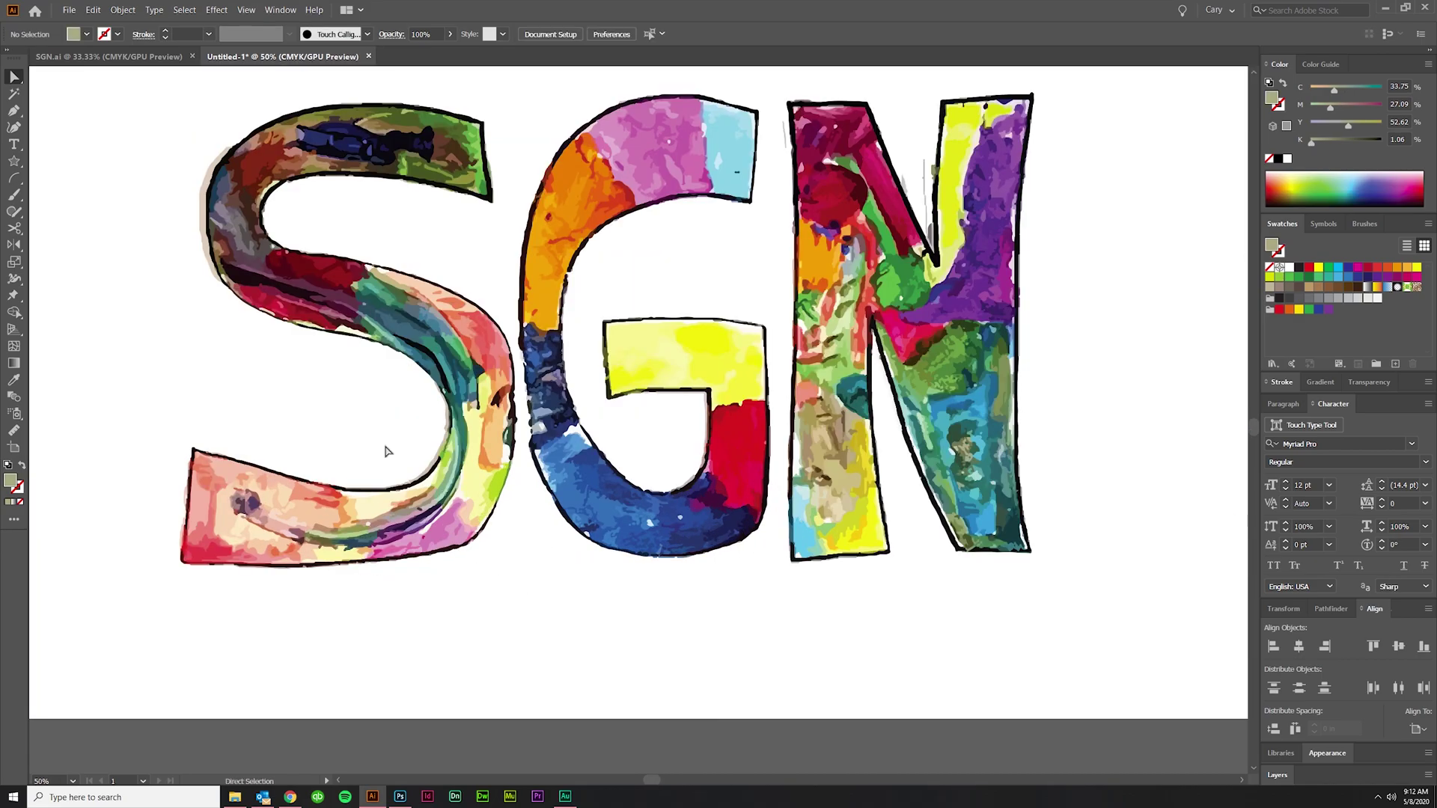
{"action": "left_click", "coordinate": [12, 112]}
{"action": "scroll", "coordinate": [87, 150], "scroll_direction": "left", "scroll_amount": 1}
{"action": "scroll", "coordinate": [289, 90], "scroll_direction": "up", "scroll_amount": 2}
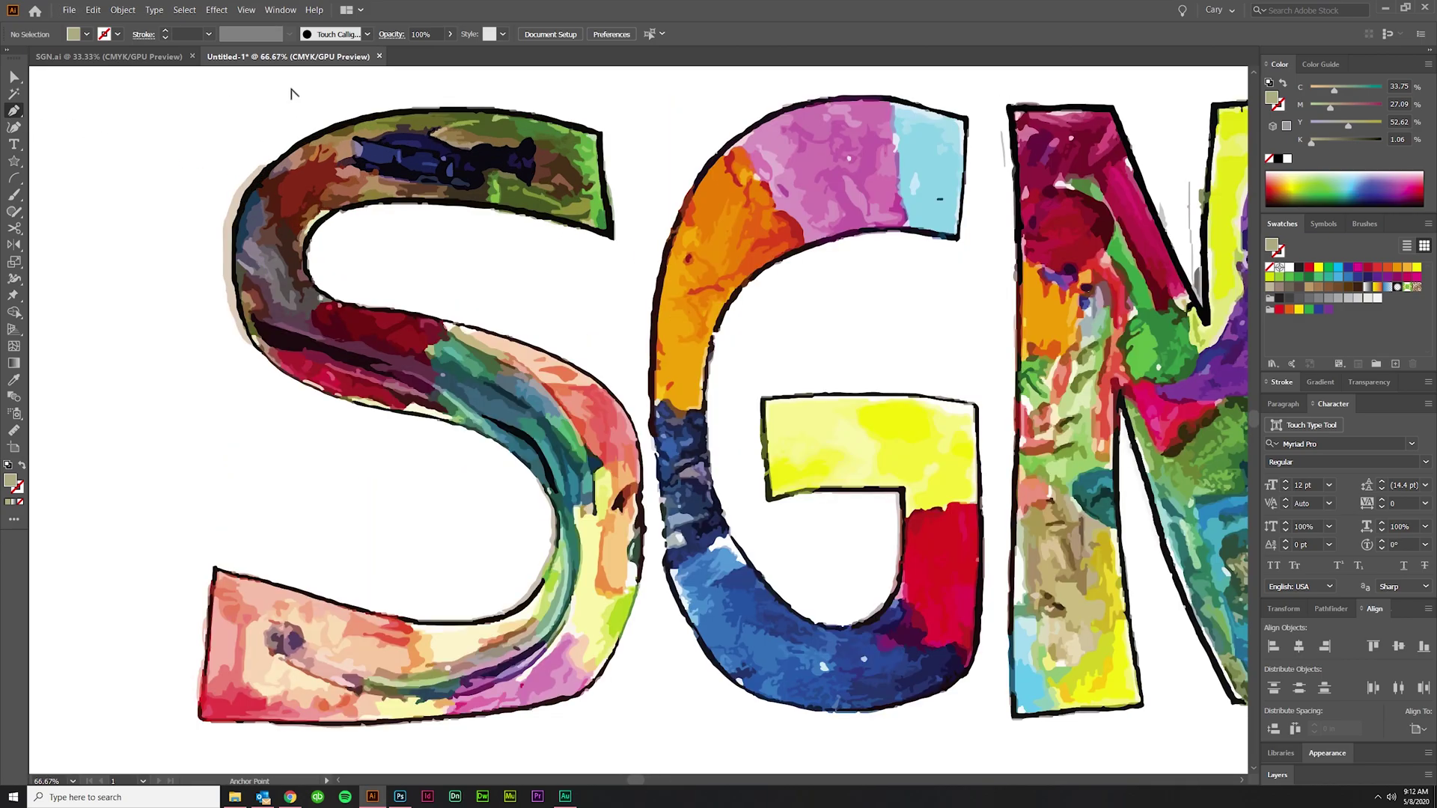
{"action": "scroll", "coordinate": [827, 394], "scroll_direction": "right", "scroll_amount": 1}
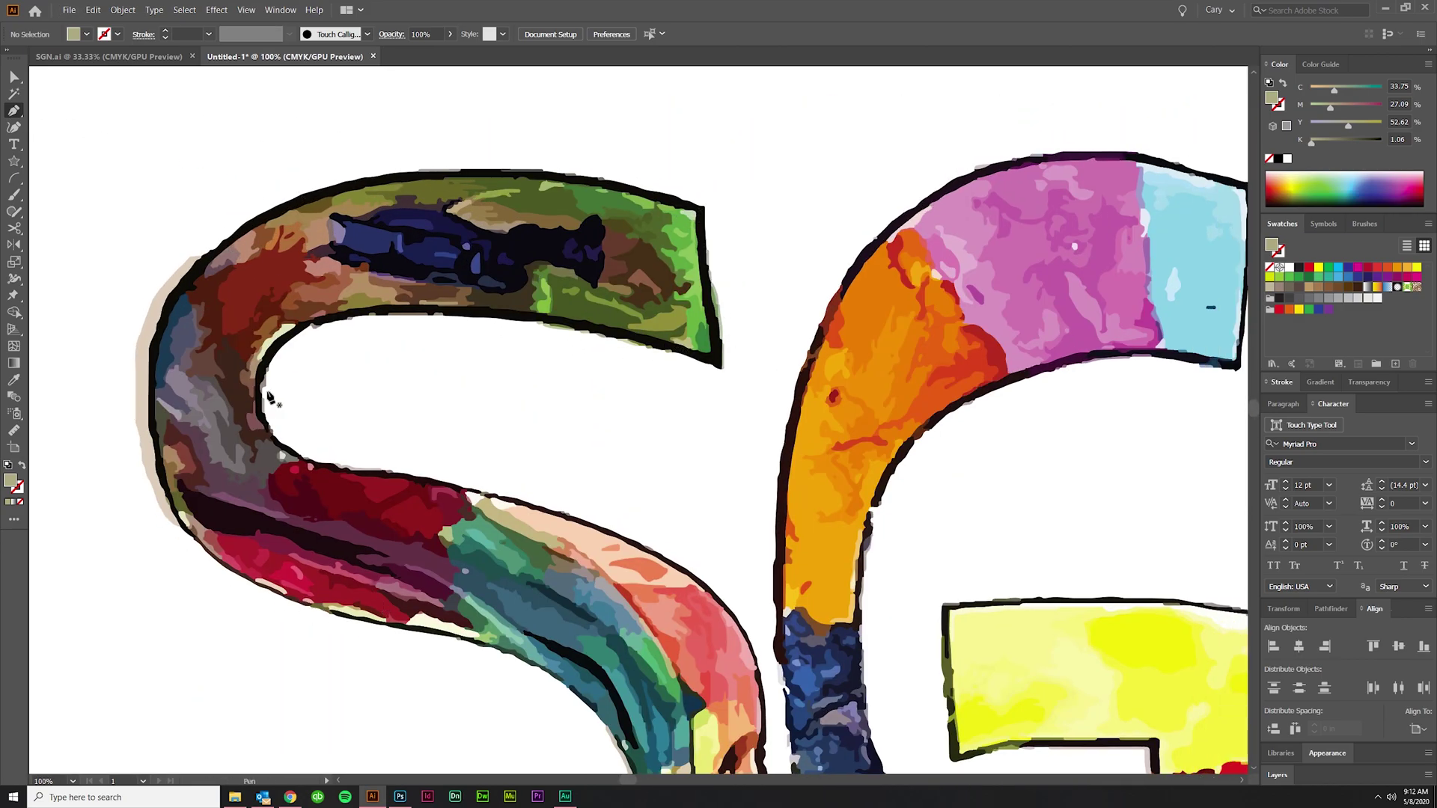
{"action": "scroll", "coordinate": [259, 372], "scroll_direction": "up", "scroll_amount": 3}
{"action": "scroll", "coordinate": [389, 416], "scroll_direction": "down", "scroll_amount": 2}
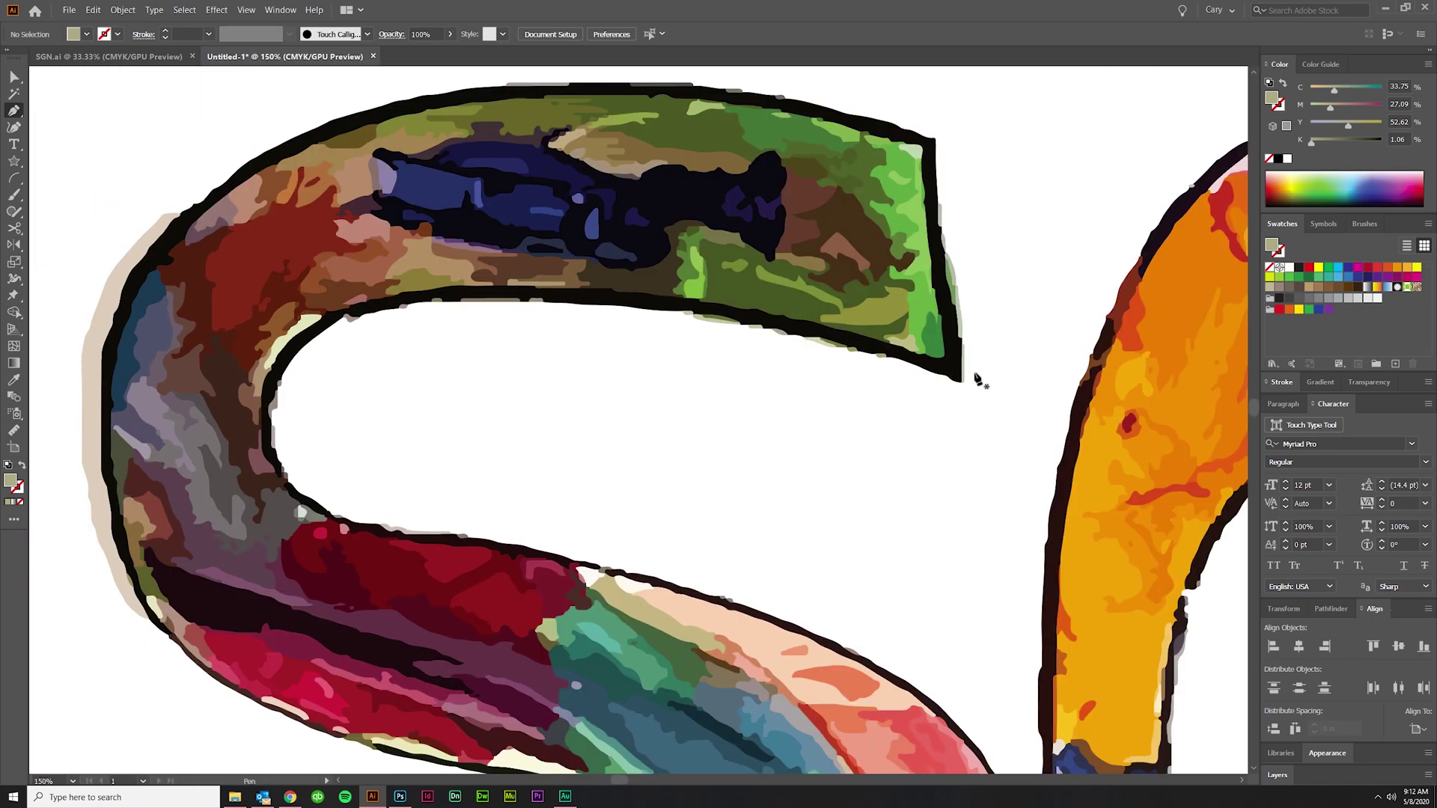
{"action": "scroll", "coordinate": [908, 202], "scroll_direction": "up", "scroll_amount": 1}
{"action": "scroll", "coordinate": [907, 202], "scroll_direction": "right", "scroll_amount": 1}
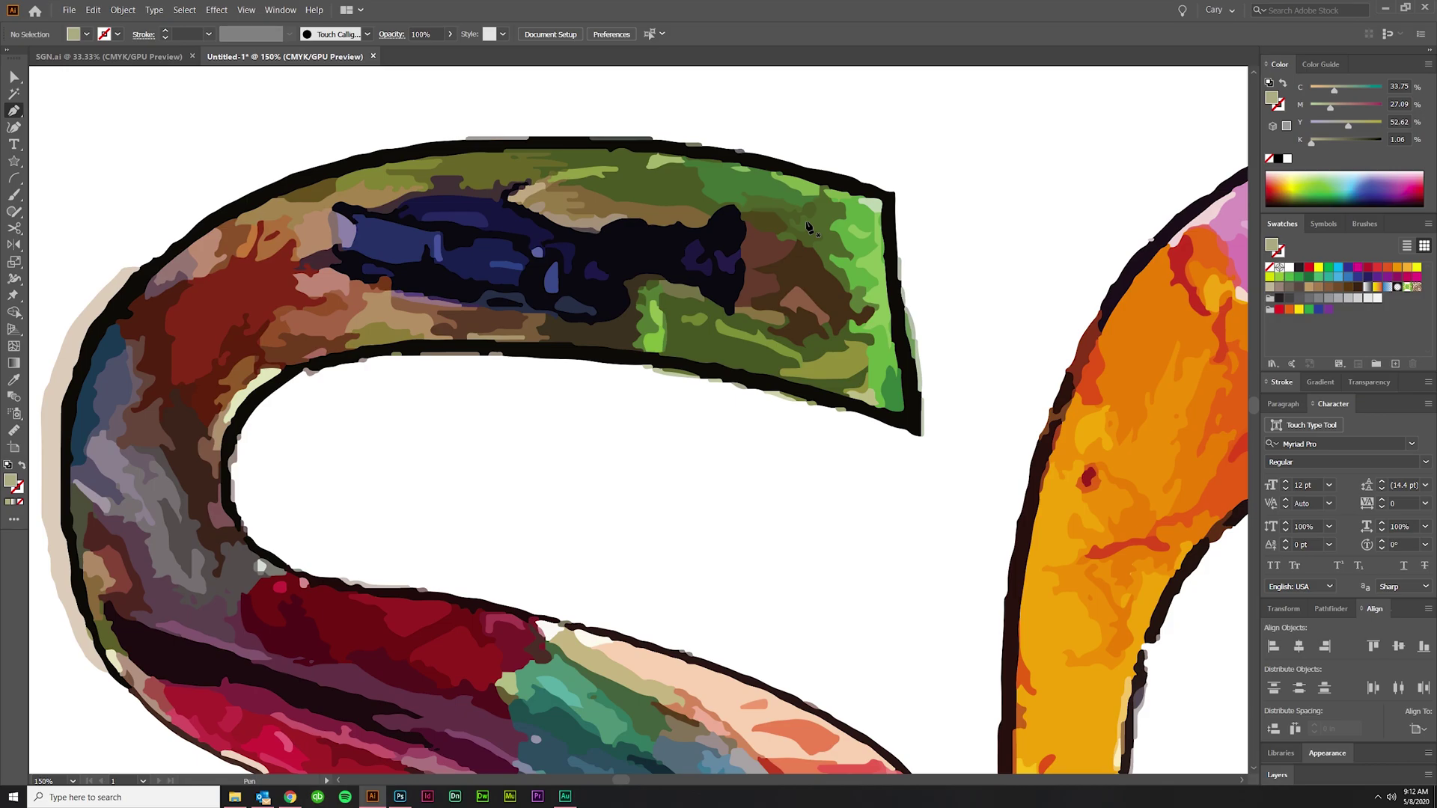
{"action": "scroll", "coordinate": [808, 227], "scroll_direction": "down", "scroll_amount": 5}
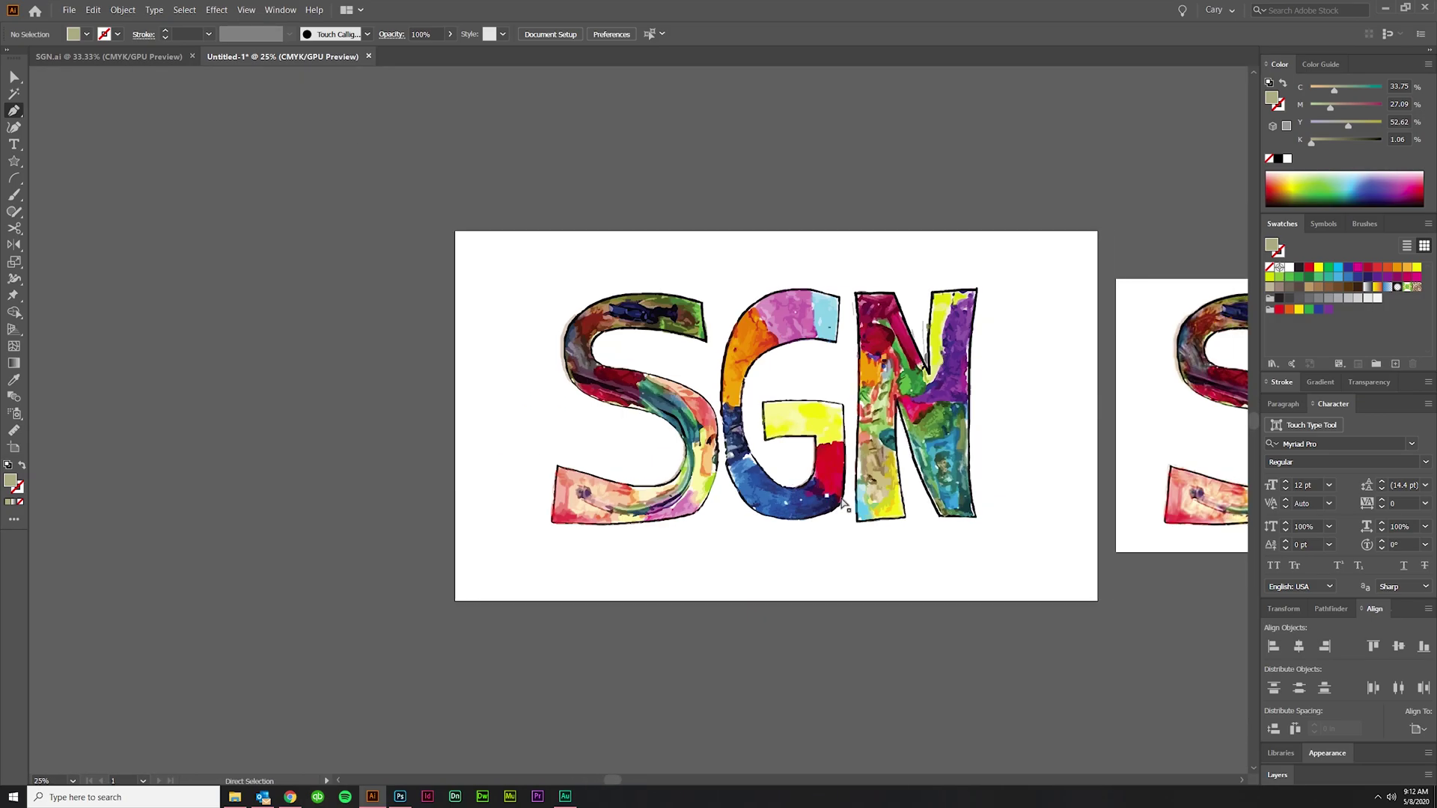
Start a Pen path at the lower corner of the S's upper terminal, tracing up its end and along the top edge.
{"action": "scroll", "coordinate": [626, 425], "scroll_direction": "up", "scroll_amount": 3}
{"action": "left_click_drag", "start_coordinate": [444, 132], "coordinate": [512, 239]}
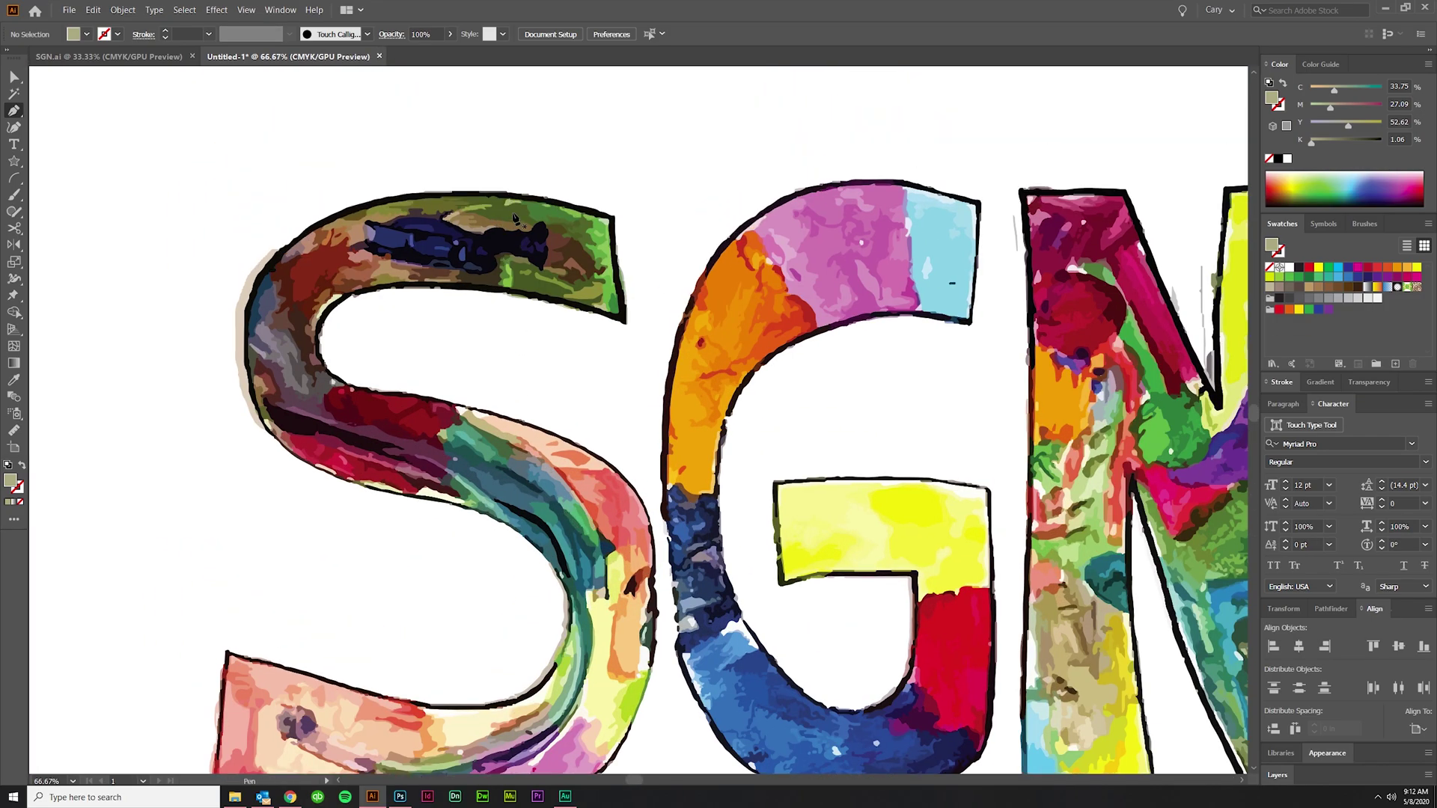
{"action": "scroll", "coordinate": [513, 240], "scroll_direction": "up", "scroll_amount": 2}
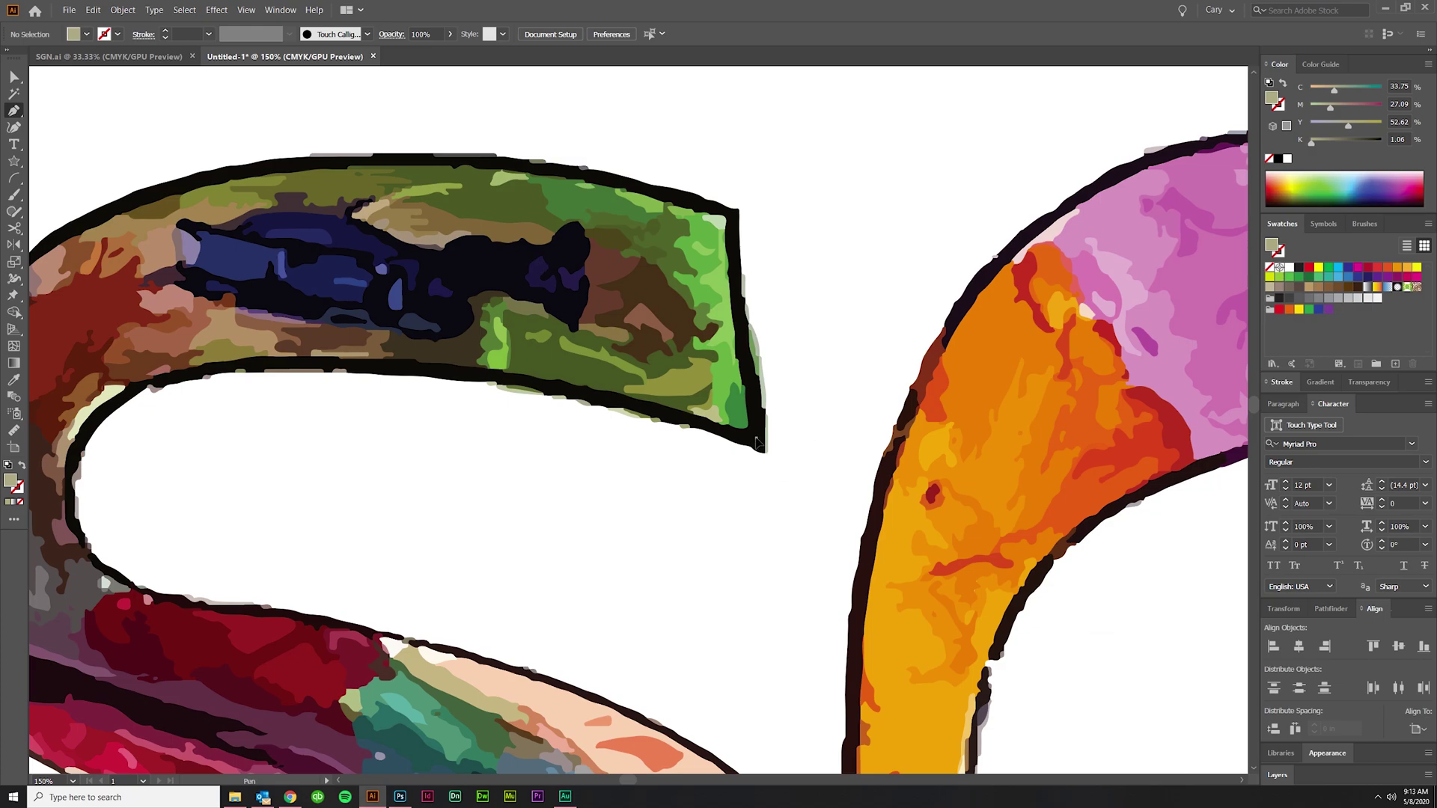
{"action": "left_click", "coordinate": [756, 440]}
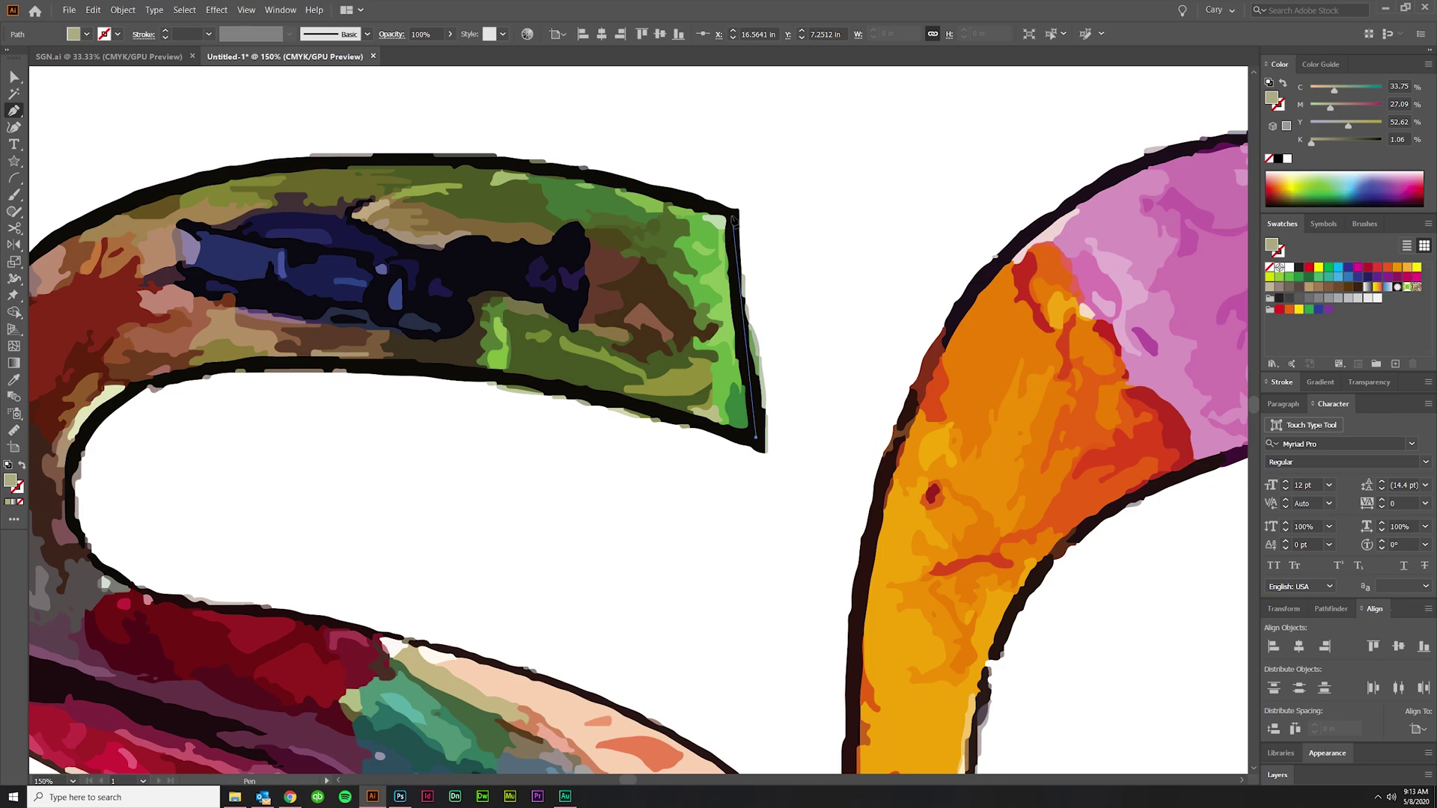
{"action": "left_click", "coordinate": [732, 217]}
{"action": "scroll", "coordinate": [732, 217], "scroll_direction": "left", "scroll_amount": 3}
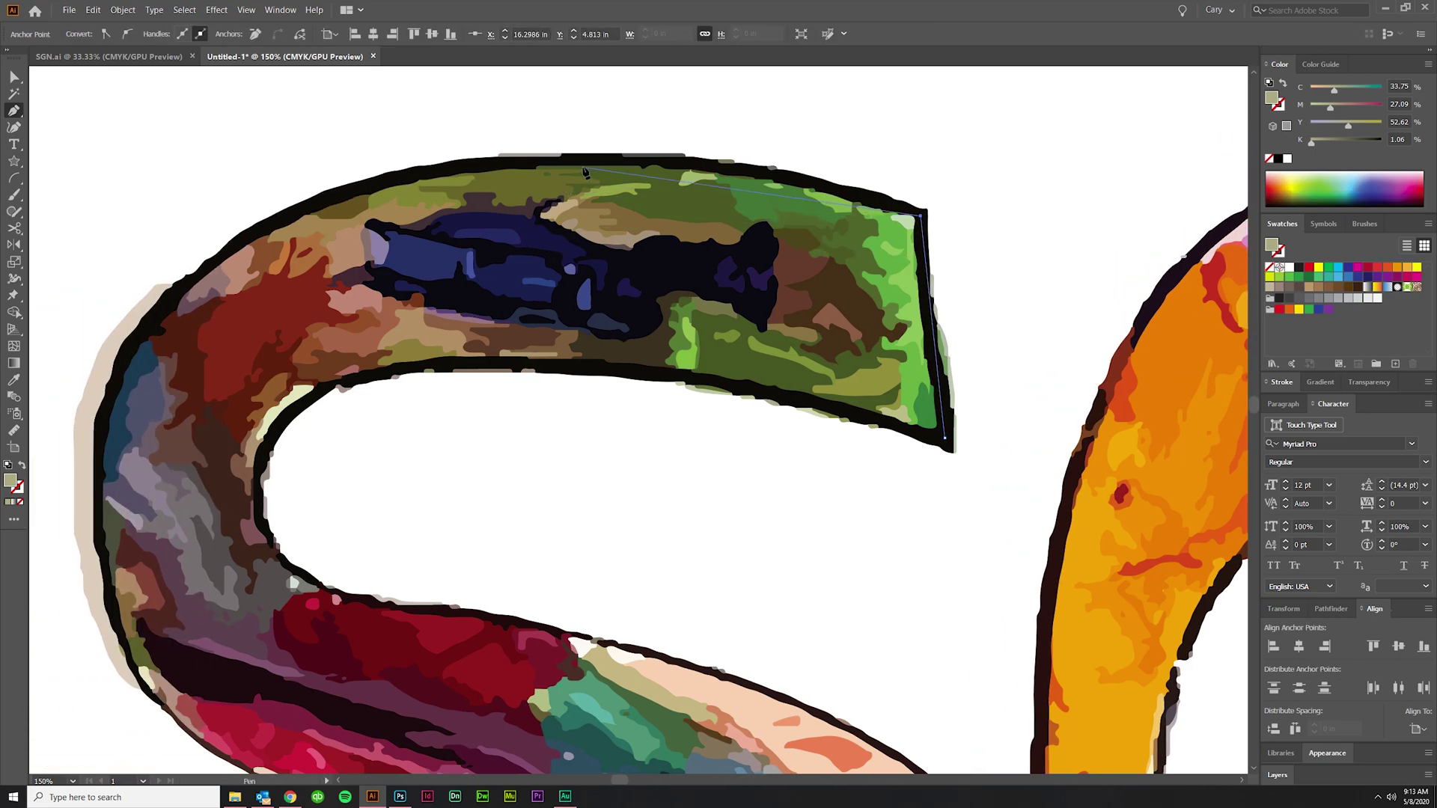
{"action": "left_click_drag", "start_coordinate": [585, 158], "coordinate": [383, 191]}
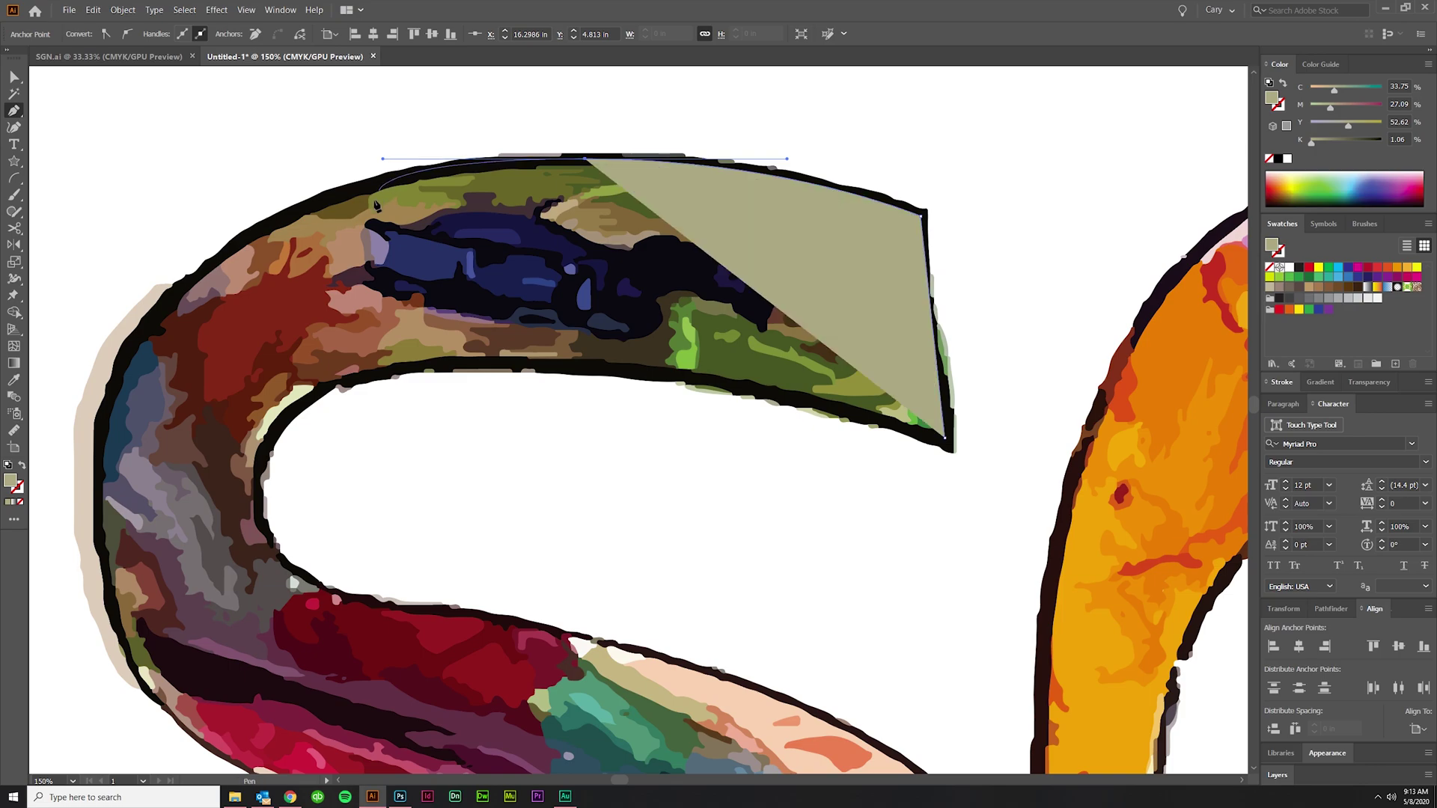
Swap the path's fill and stroke so it has no fill, and color the stroke bright yellow.
{"action": "scroll", "coordinate": [749, 299], "scroll_direction": "left", "scroll_amount": 3}
{"action": "key", "text": "shift+x"}
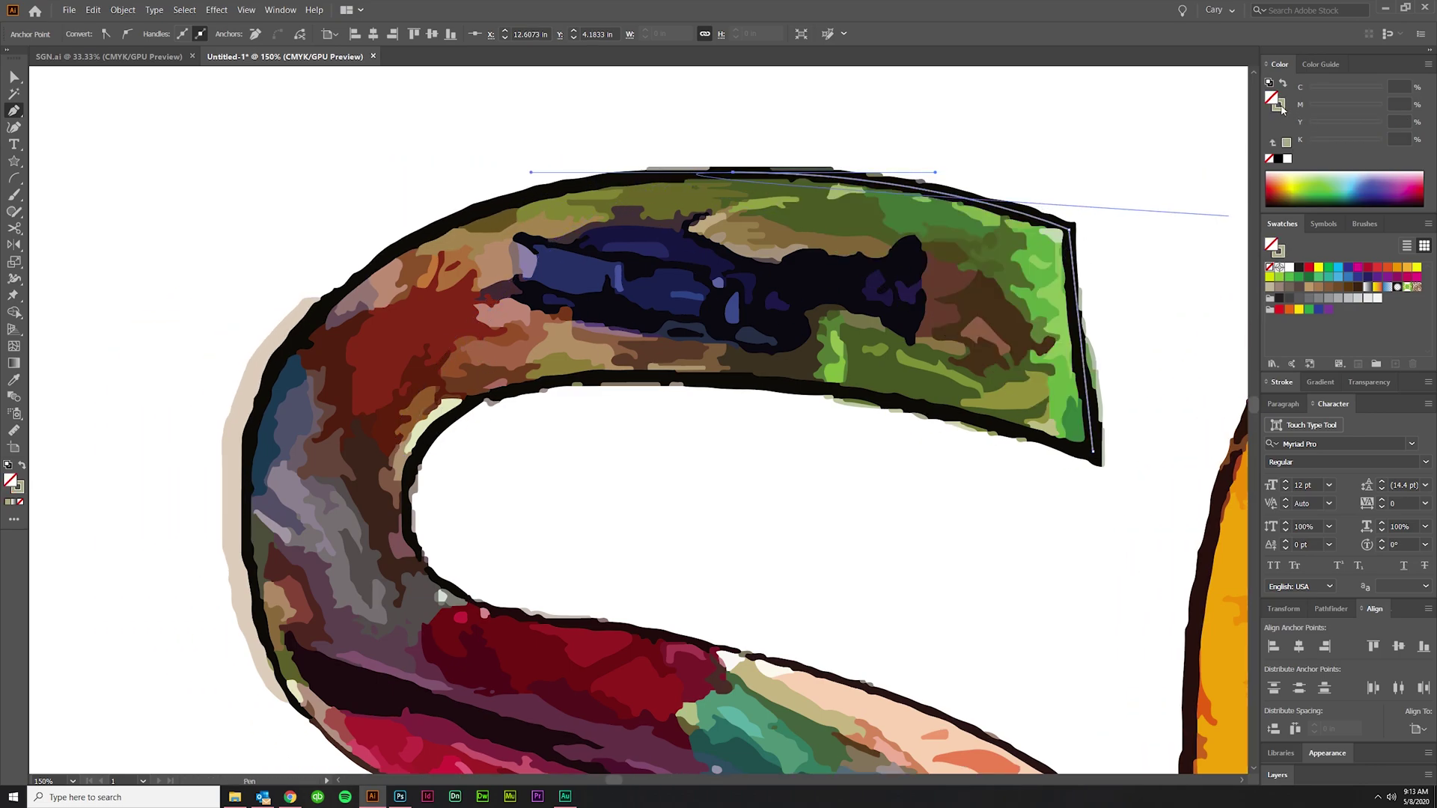
{"action": "left_click", "coordinate": [1279, 106]}
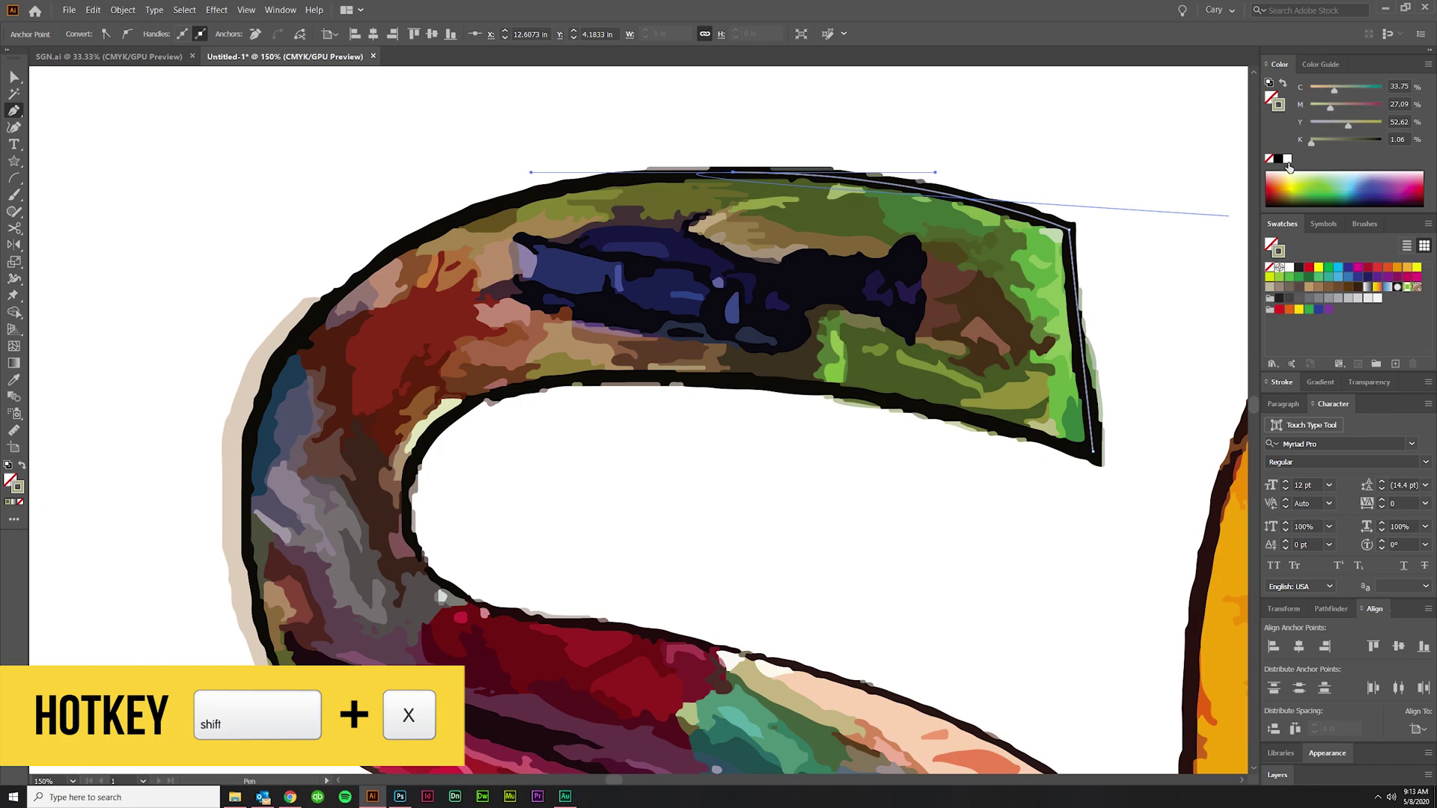
{"action": "mouse_move", "coordinate": [1355, 123]}
{"action": "left_mouse_down"}
{"action": "mouse_move", "coordinate": [1377, 123]}
{"action": "mouse_move", "coordinate": [1310, 107]}
{"action": "mouse_move", "coordinate": [1295, 149]}
{"action": "left_mouse_up"}
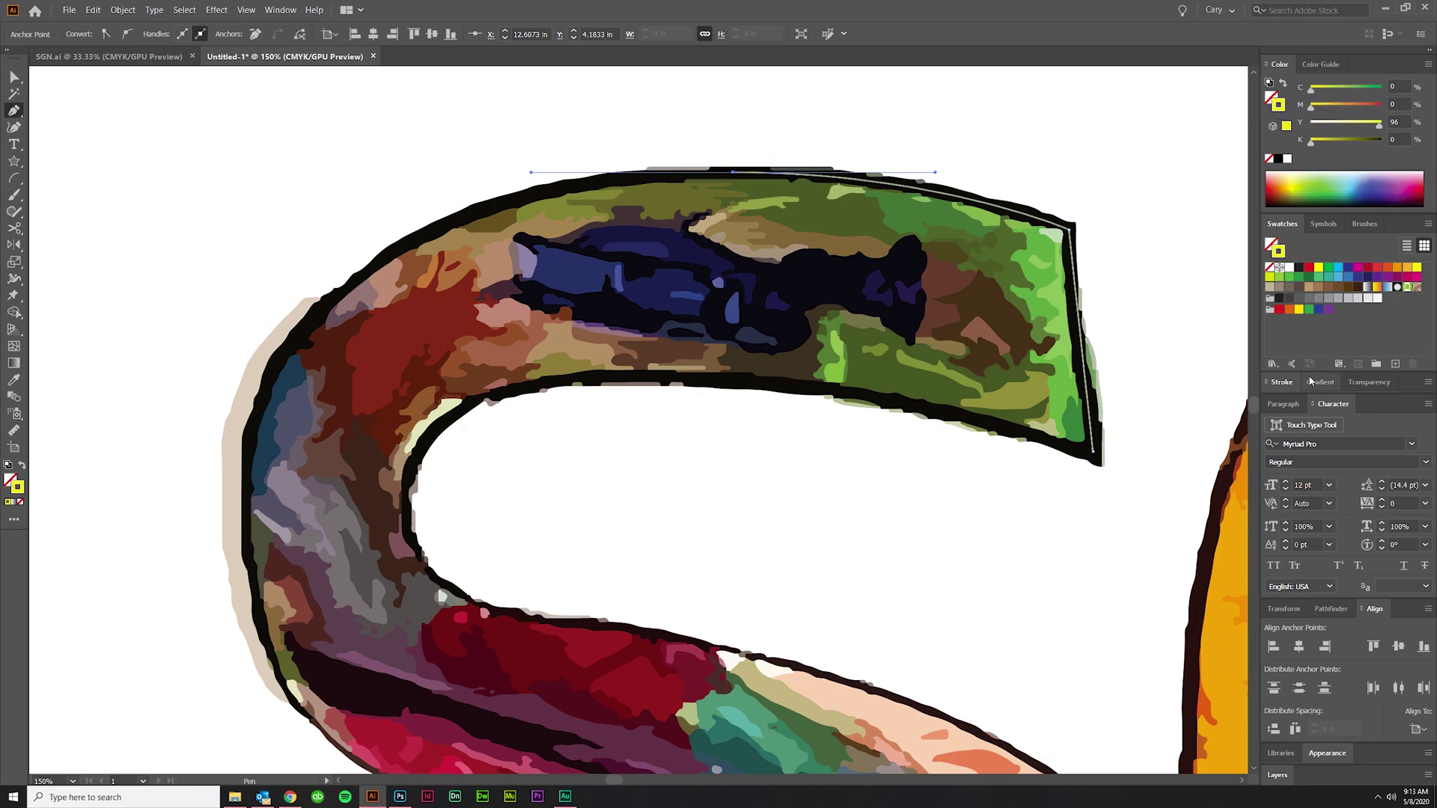
Set the path's stroke weight to 30 pt.
{"action": "left_click", "coordinate": [1281, 381]}
{"action": "left_click", "coordinate": [1335, 486]}
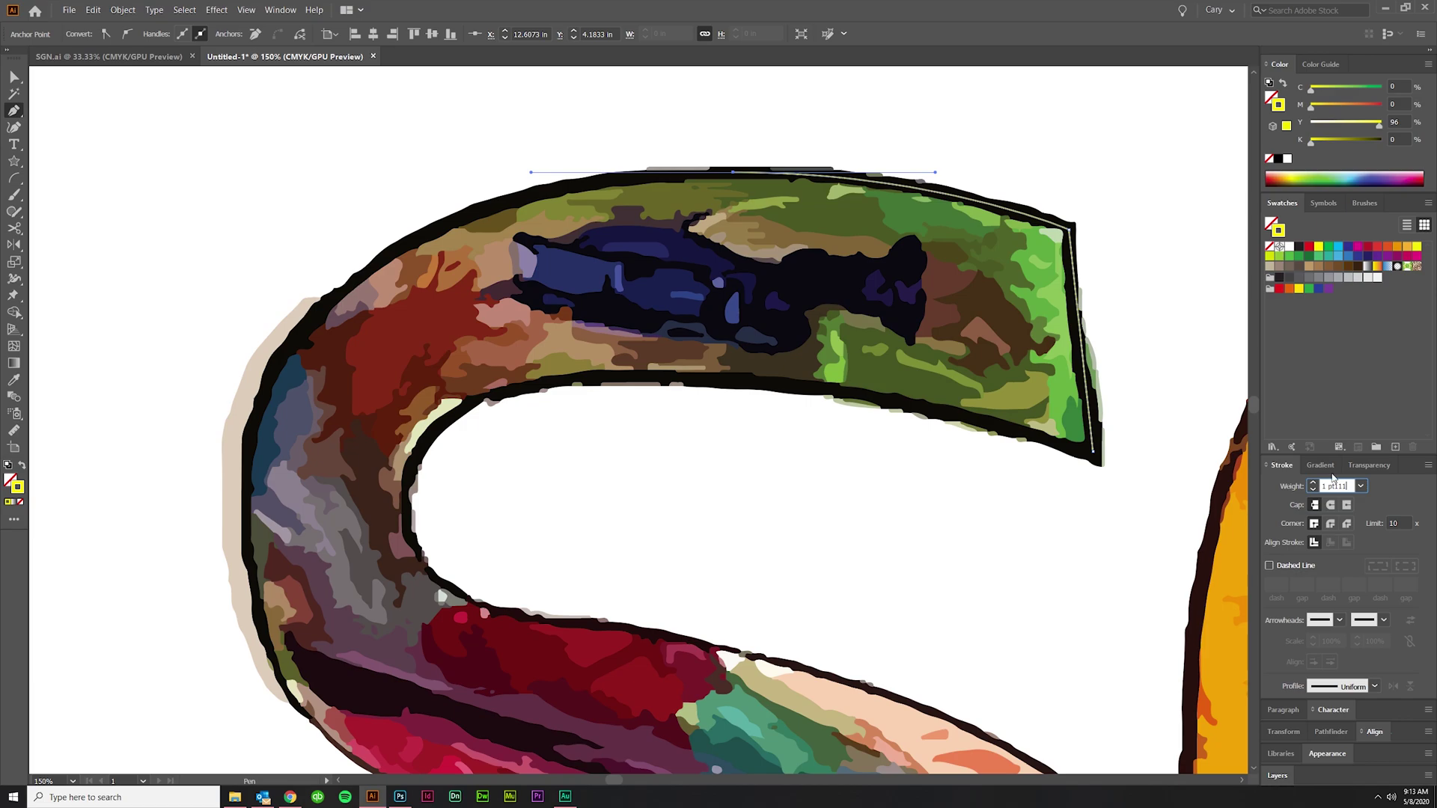
{"action": "type", "text": "10"}
{"action": "key", "text": "Return"}
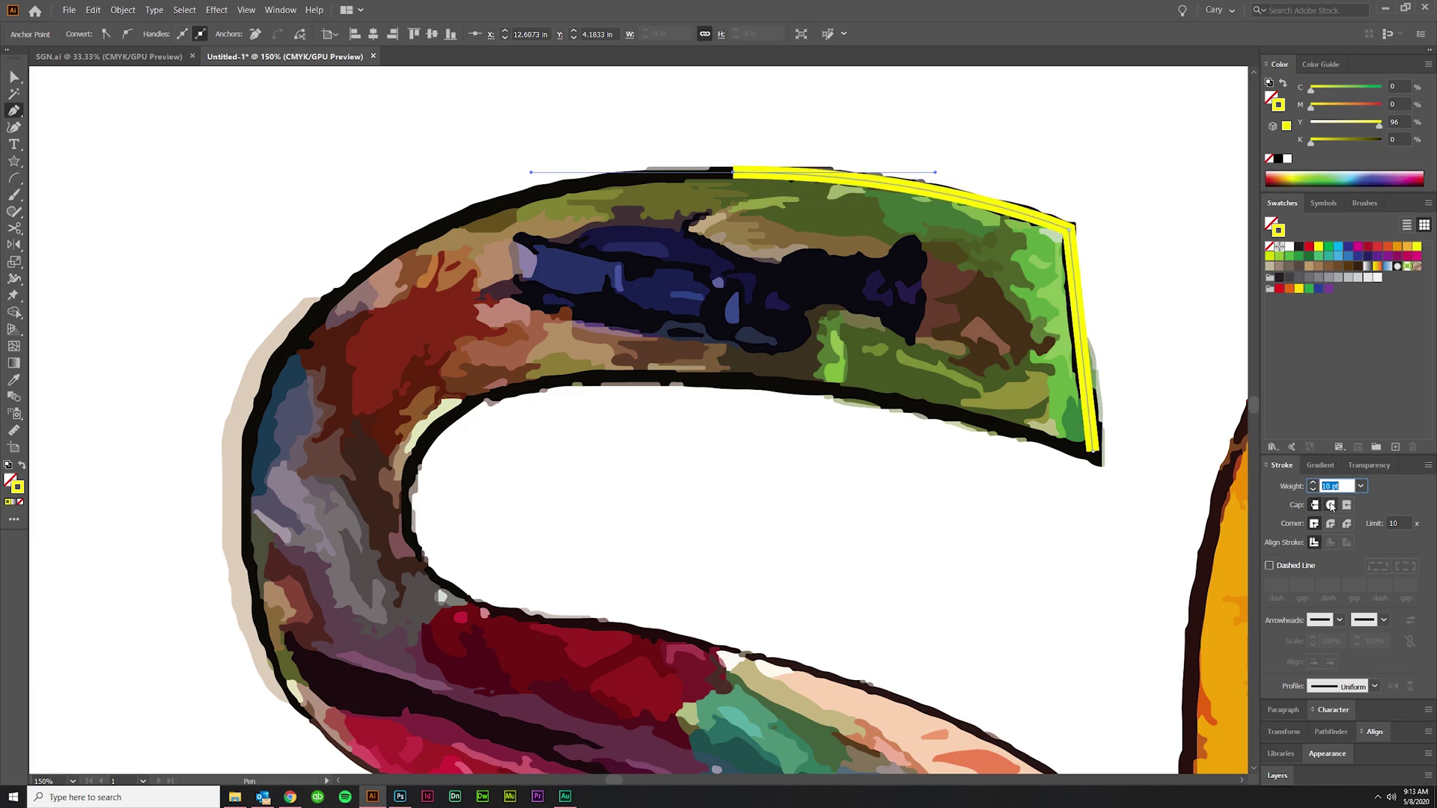
{"action": "left_click", "coordinate": [1313, 483]}
{"action": "left_click", "coordinate": [1313, 482]}
{"action": "left_click", "coordinate": [1313, 482]}
{"action": "left_click", "coordinate": [1313, 482]}
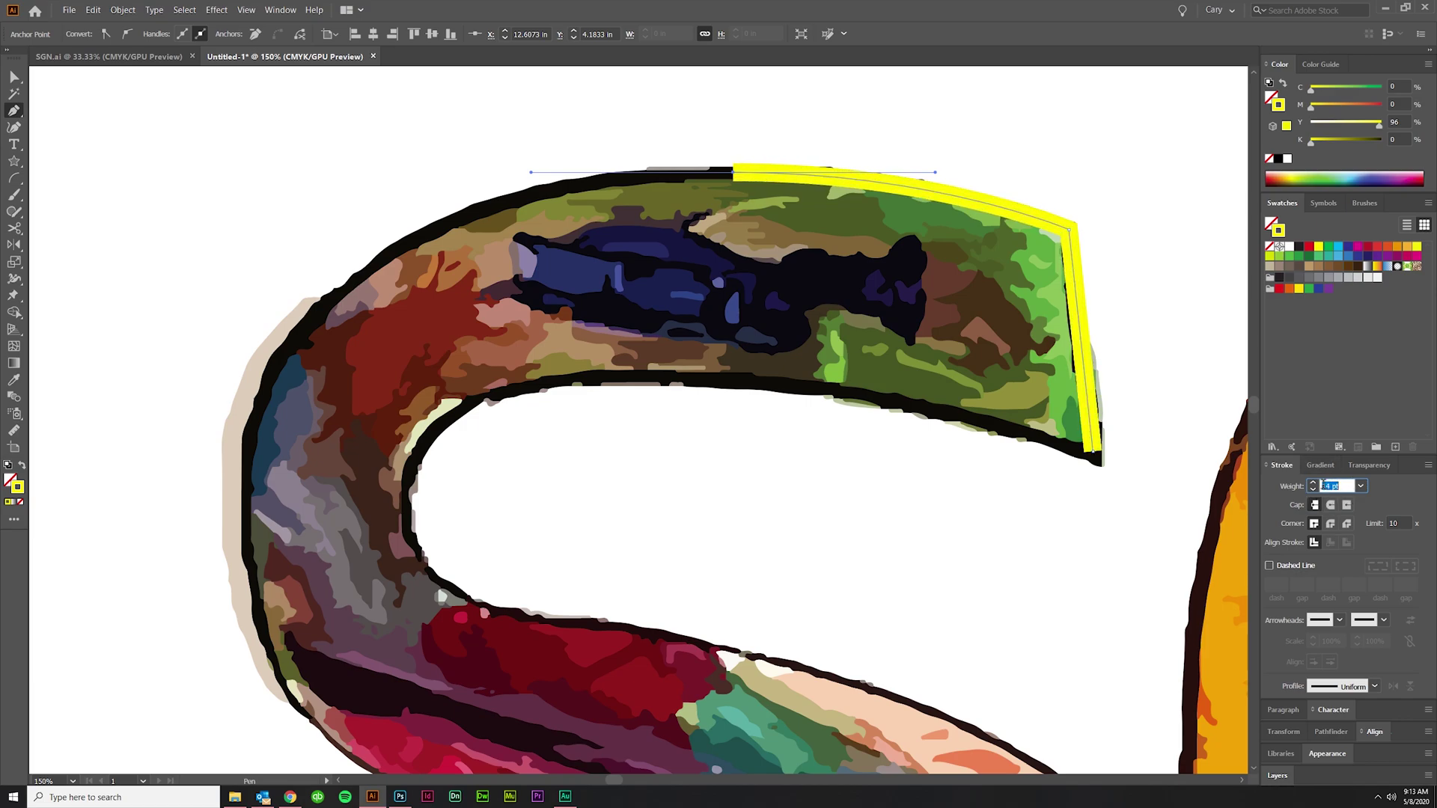
{"action": "left_click", "coordinate": [1313, 482]}
{"action": "left_click", "coordinate": [1313, 483]}
{"action": "key", "text": "Up"}
{"action": "key", "text": "Up"}
{"action": "key", "text": "Up"}
{"action": "key", "text": "Up"}
{"action": "key", "text": "Up"}
{"action": "key", "text": "Up"}
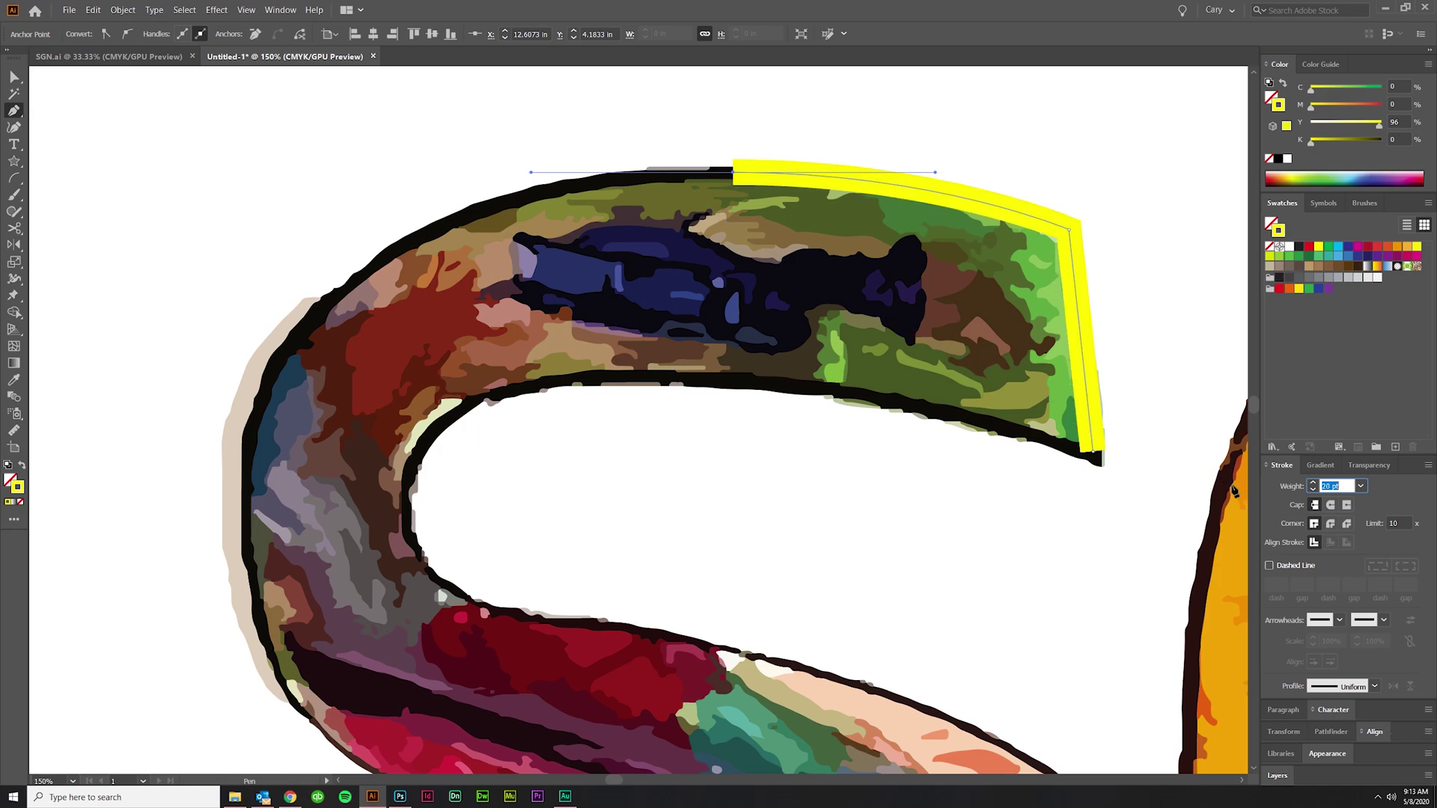
{"action": "key", "text": "Up"}
{"action": "key", "text": "Up"}
{"action": "key", "text": "Up"}
{"action": "key", "text": "Up"}
{"action": "key", "text": "Up"}
{"action": "key", "text": "Up"}
{"action": "key", "text": "Up"}
{"action": "key", "text": "Up"}
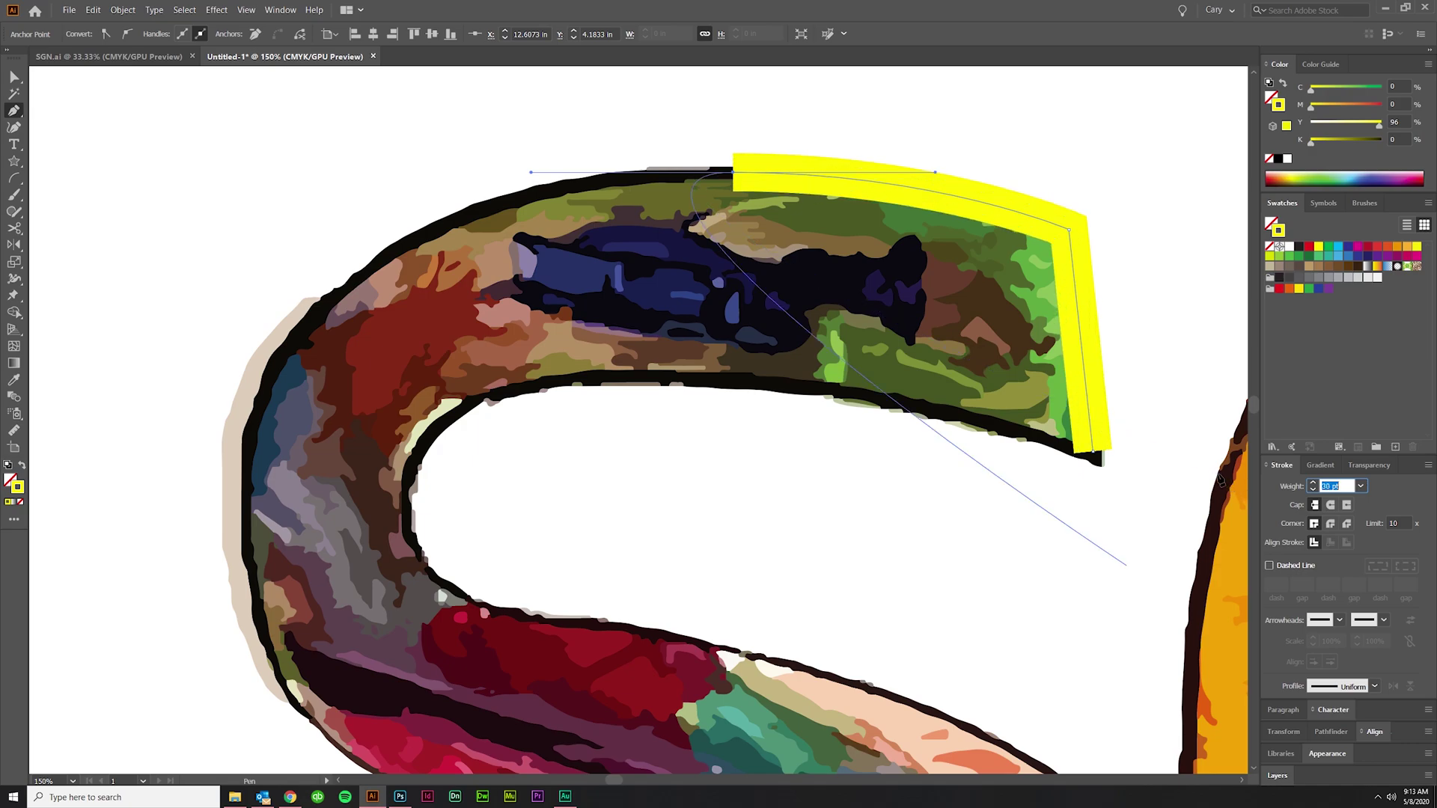
Lengthen the direction handle of the top anchor horizontally and continue the path around the S's outer upper-left curve.
{"action": "scroll", "coordinate": [322, 509], "scroll_direction": "down", "scroll_amount": 2}
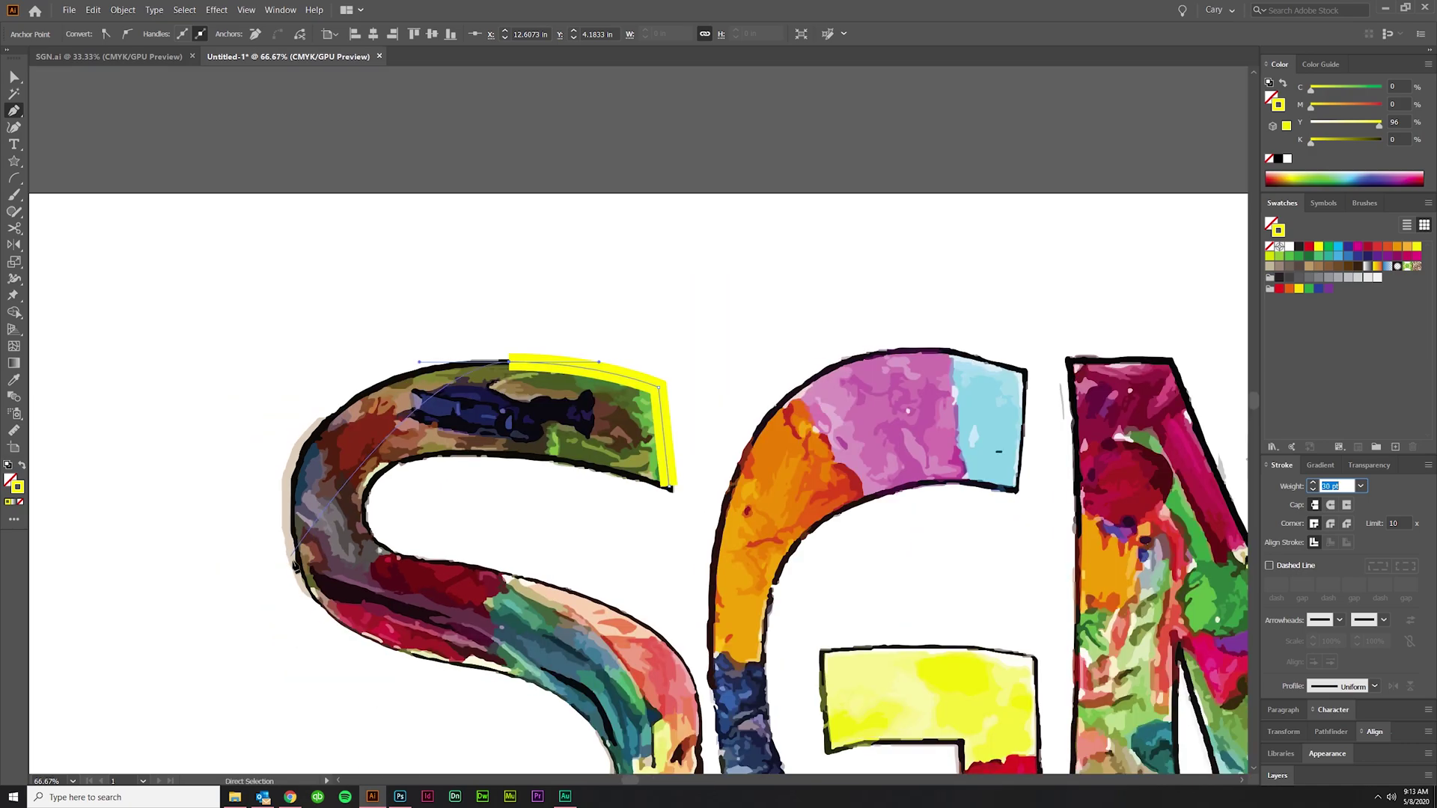
{"action": "scroll", "coordinate": [297, 562], "scroll_direction": "up", "scroll_amount": 2}
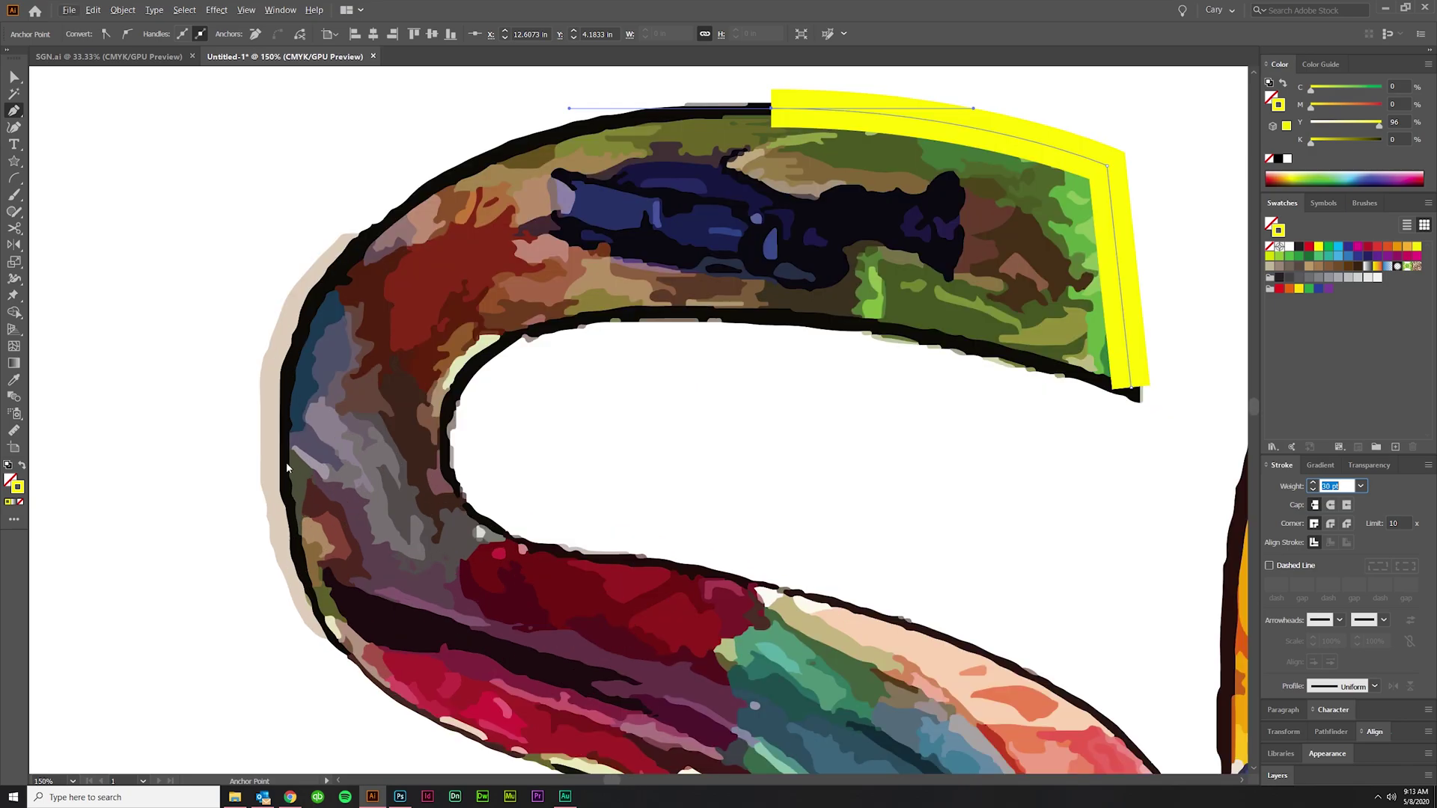
{"action": "left_click", "coordinate": [770, 110]}
{"action": "key", "text": "ctrl+z"}
{"action": "left_click_drag", "start_coordinate": [568, 109], "coordinate": [544, 115]}
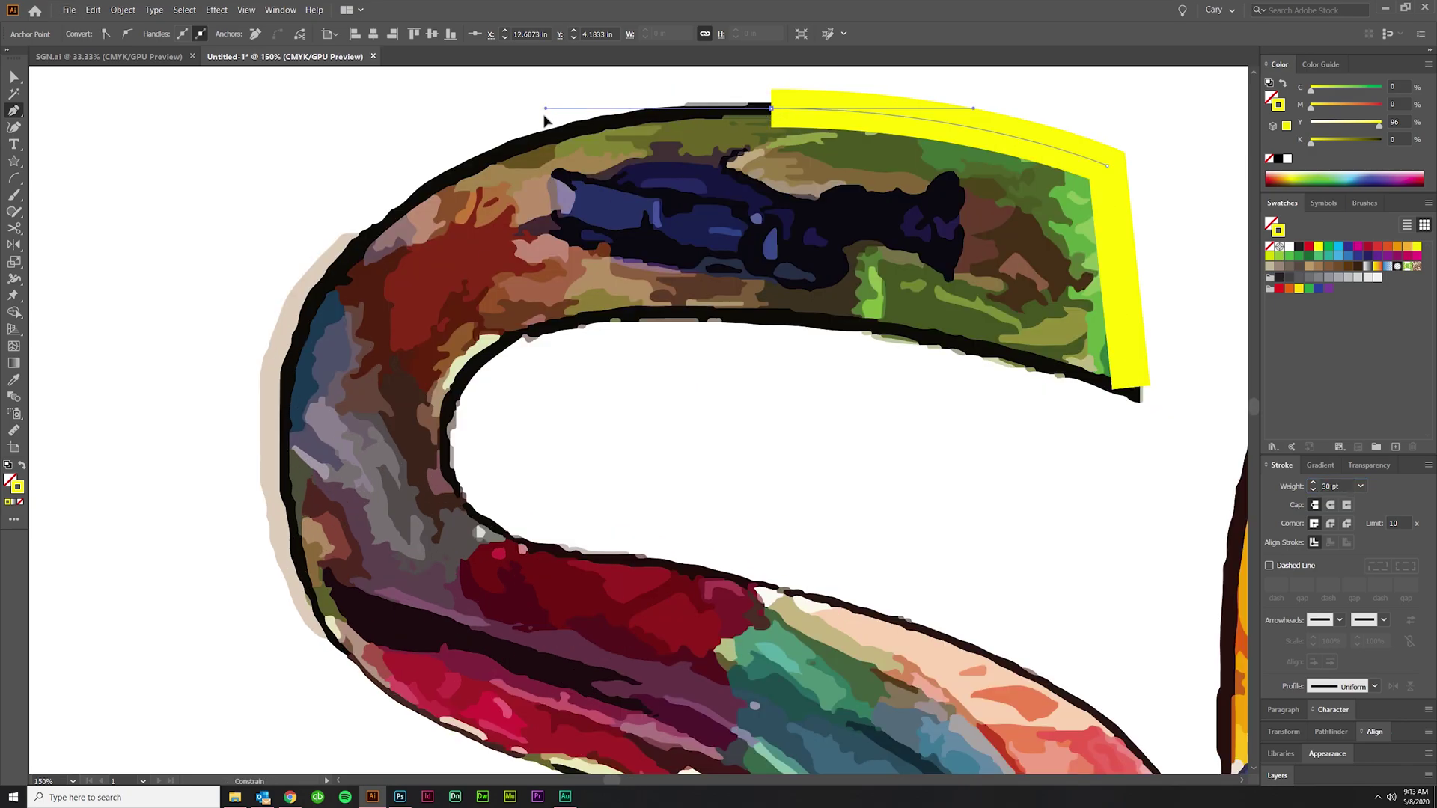
{"action": "scroll", "coordinate": [314, 434], "scroll_direction": "left", "scroll_amount": 1}
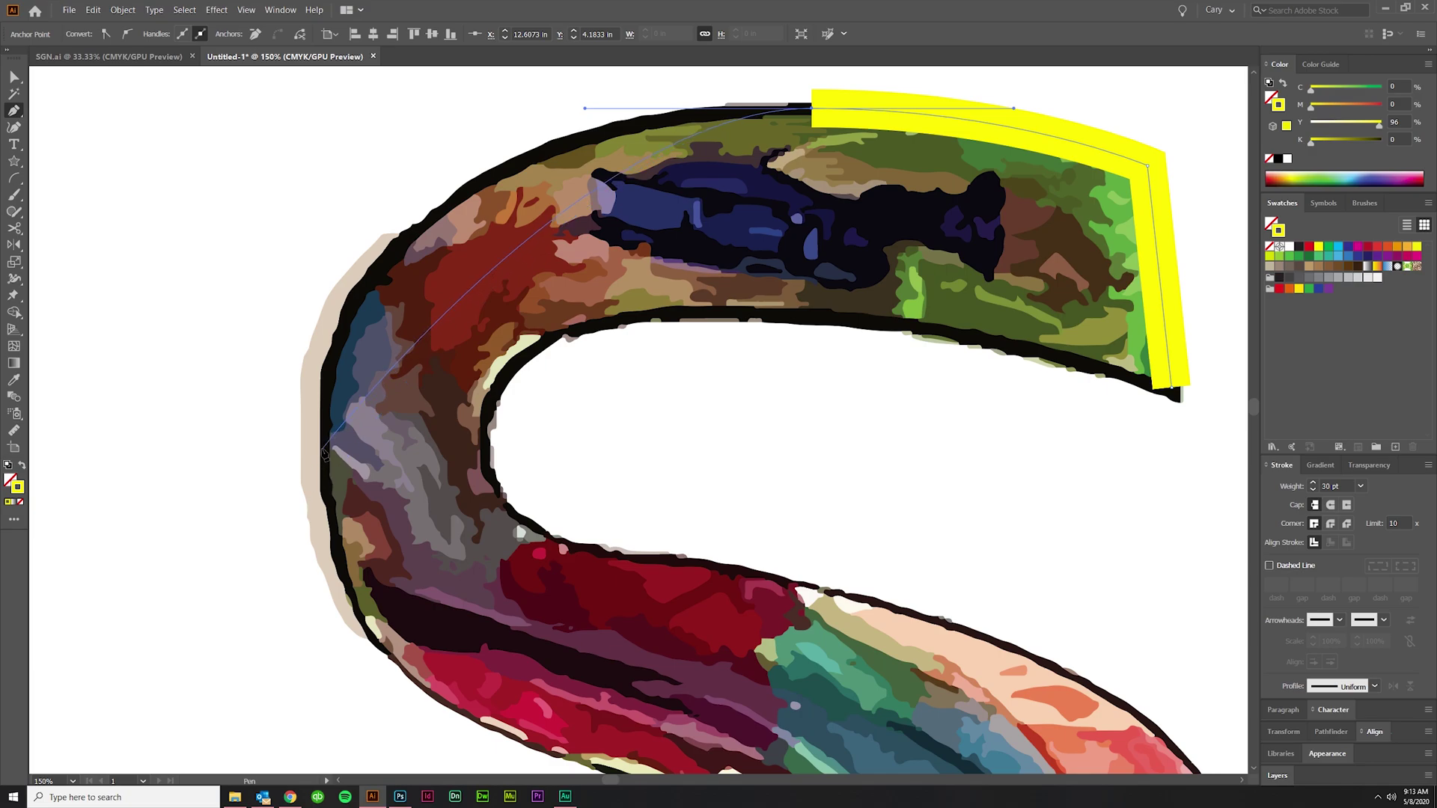
{"action": "left_click_drag", "start_coordinate": [324, 447], "coordinate": [333, 708]}
Continue the path along the underside of the S's diagonal spine to the start of the lower inner curve.
{"action": "scroll", "coordinate": [351, 698], "scroll_direction": "down", "scroll_amount": 1}
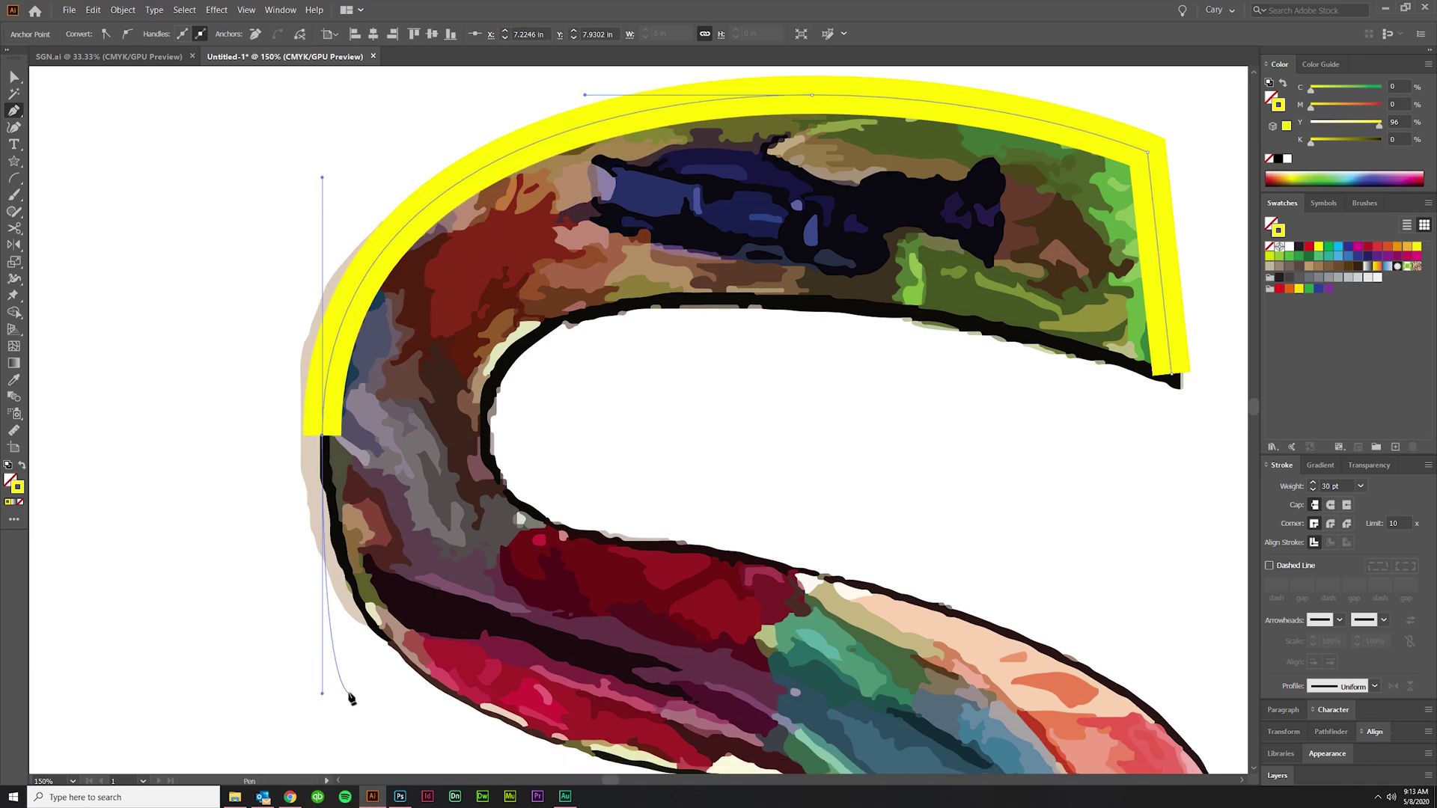
{"action": "scroll", "coordinate": [353, 696], "scroll_direction": "down", "scroll_amount": 6}
{"action": "scroll", "coordinate": [366, 449], "scroll_direction": "down", "scroll_amount": 2}
{"action": "scroll", "coordinate": [463, 578], "scroll_direction": "up", "scroll_amount": 2}
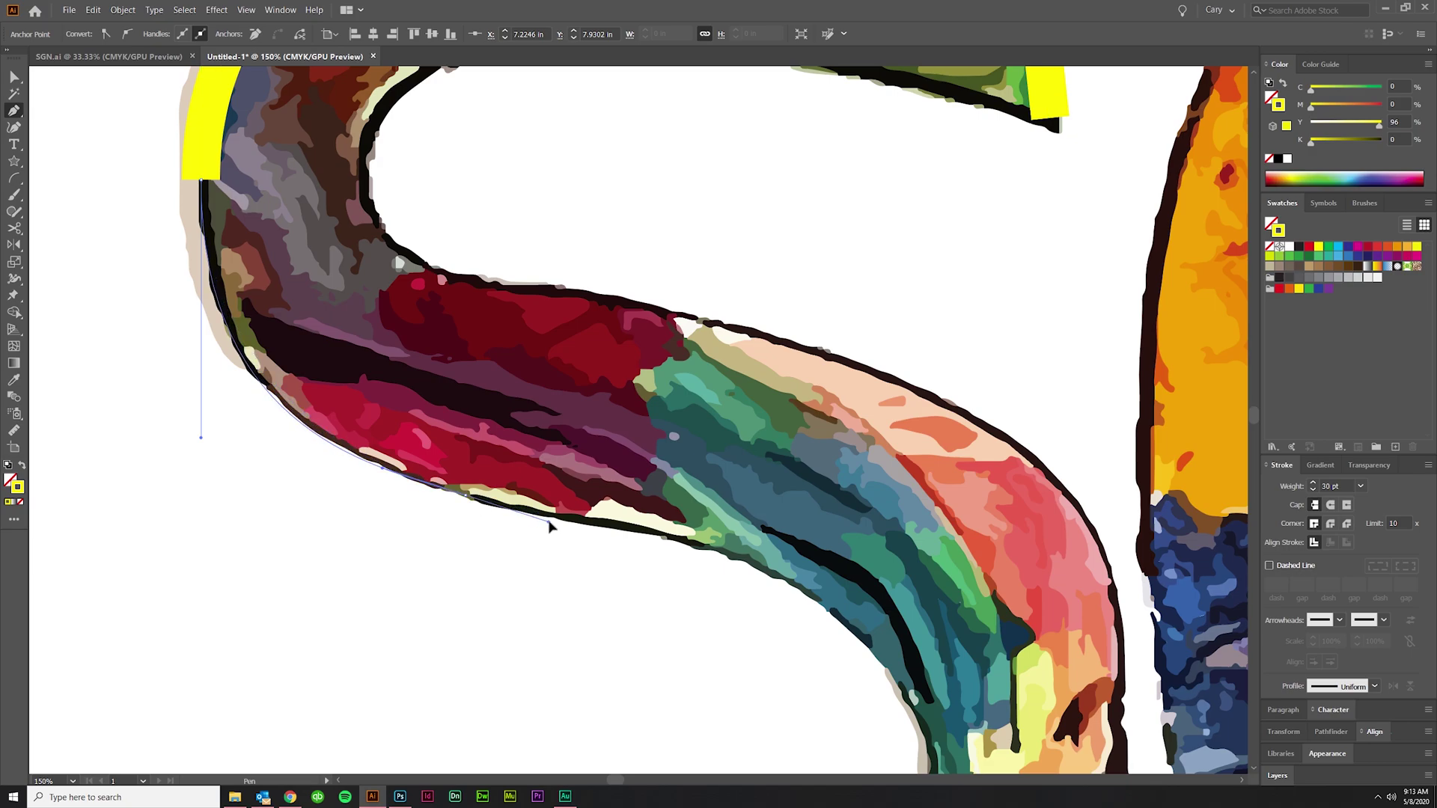
{"action": "left_click", "coordinate": [463, 495]}
{"action": "scroll", "coordinate": [479, 509], "scroll_direction": "down", "scroll_amount": 3}
{"action": "scroll", "coordinate": [593, 567], "scroll_direction": "up", "scroll_amount": 3}
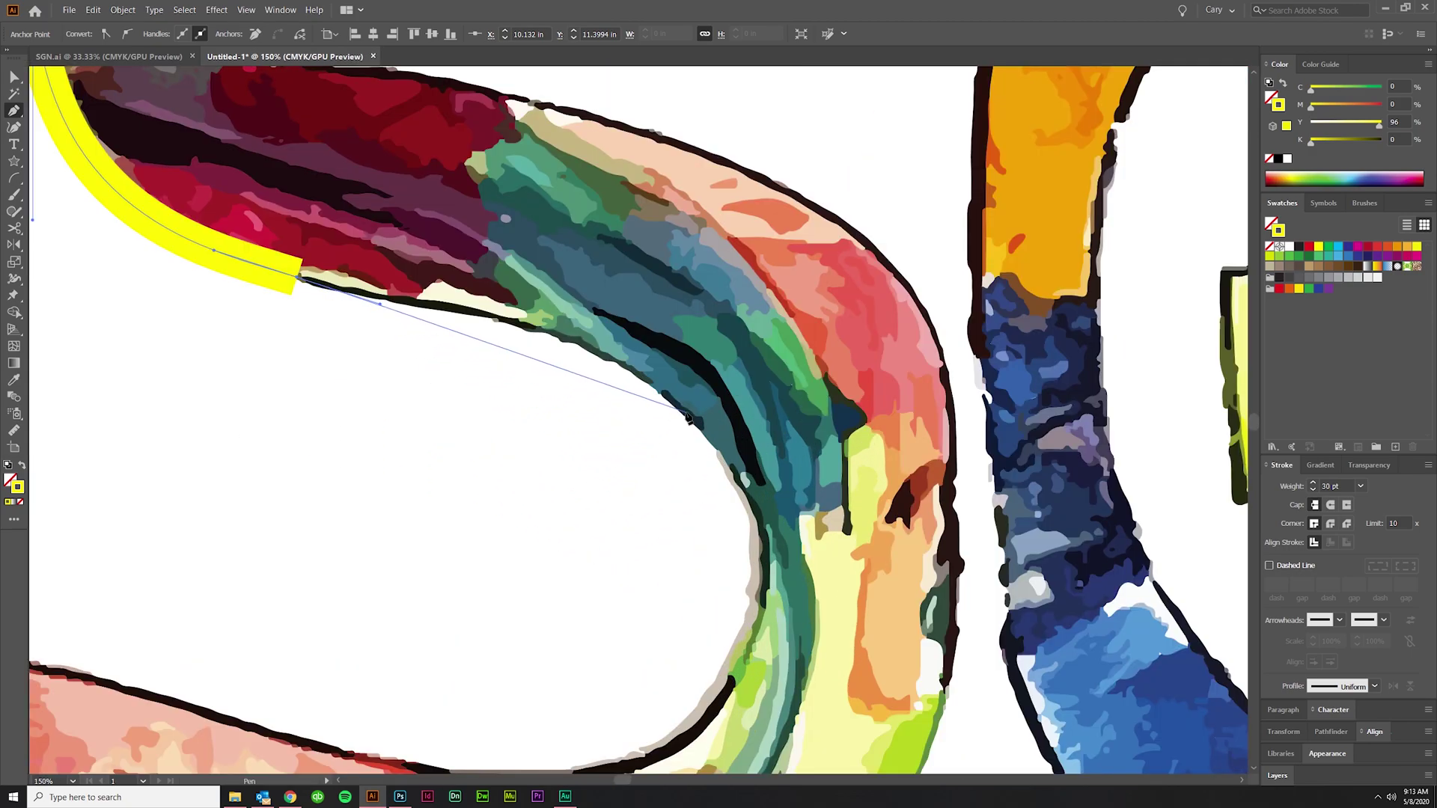
{"action": "left_click_drag", "start_coordinate": [687, 416], "coordinate": [789, 513]}
Trace the inner curve of the S's lower bowl and place a corner anchor at the upper tip of the lower terminal.
{"action": "scroll", "coordinate": [749, 524], "scroll_direction": "down", "scroll_amount": 3}
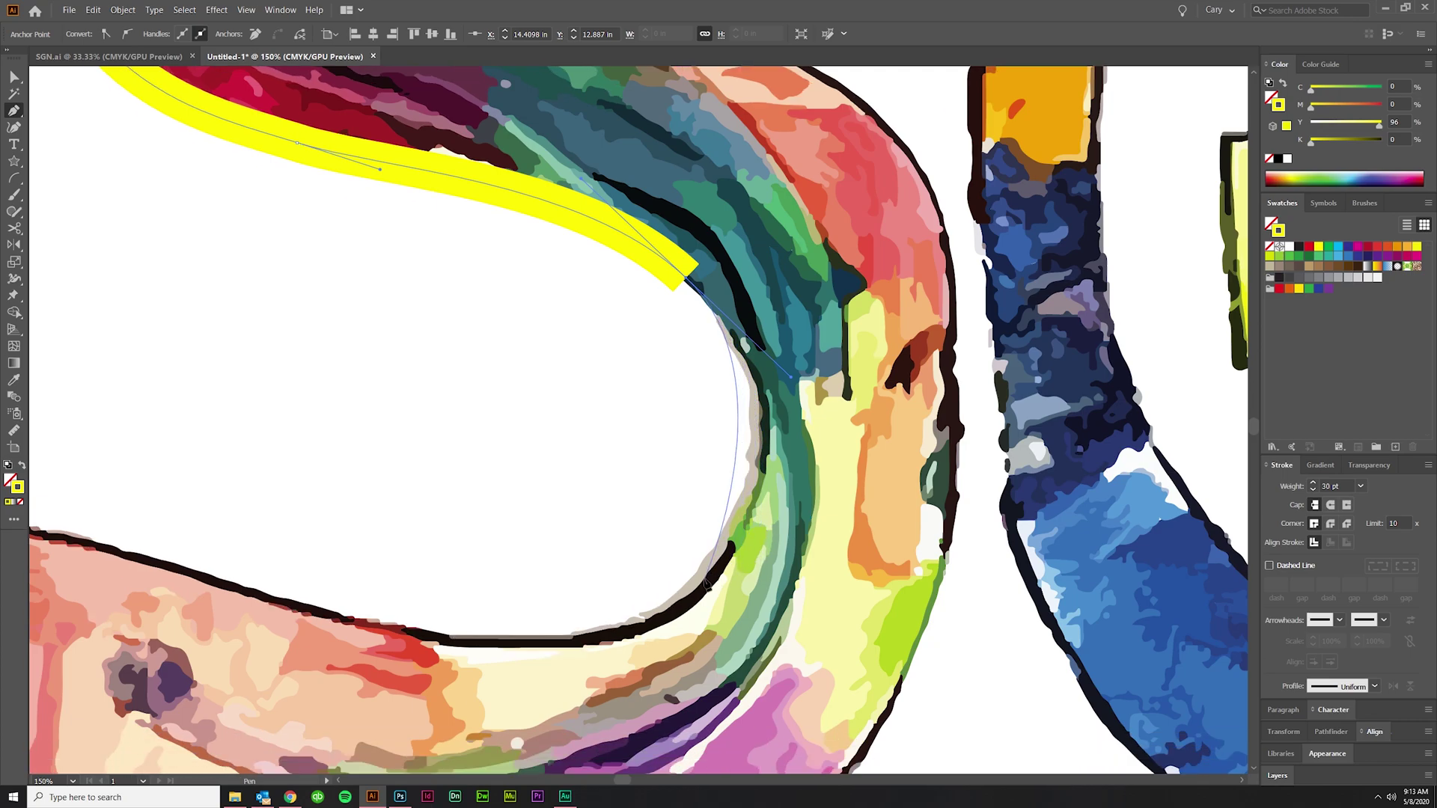
{"action": "mouse_move", "coordinate": [707, 583]}
{"action": "left_mouse_down"}
{"action": "mouse_move", "coordinate": [643, 641]}
{"action": "mouse_move", "coordinate": [433, 599]}
{"action": "left_mouse_up"}
{"action": "scroll", "coordinate": [641, 643], "scroll_direction": "left", "scroll_amount": 1}
{"action": "scroll", "coordinate": [641, 645], "scroll_direction": "left", "scroll_amount": 2}
{"action": "scroll", "coordinate": [428, 595], "scroll_direction": "left", "scroll_amount": 5}
{"action": "scroll", "coordinate": [292, 503], "scroll_direction": "down", "scroll_amount": 1}
{"action": "left_click", "coordinate": [308, 489]}
{"action": "scroll", "coordinate": [309, 528], "scroll_direction": "down", "scroll_amount": 2}
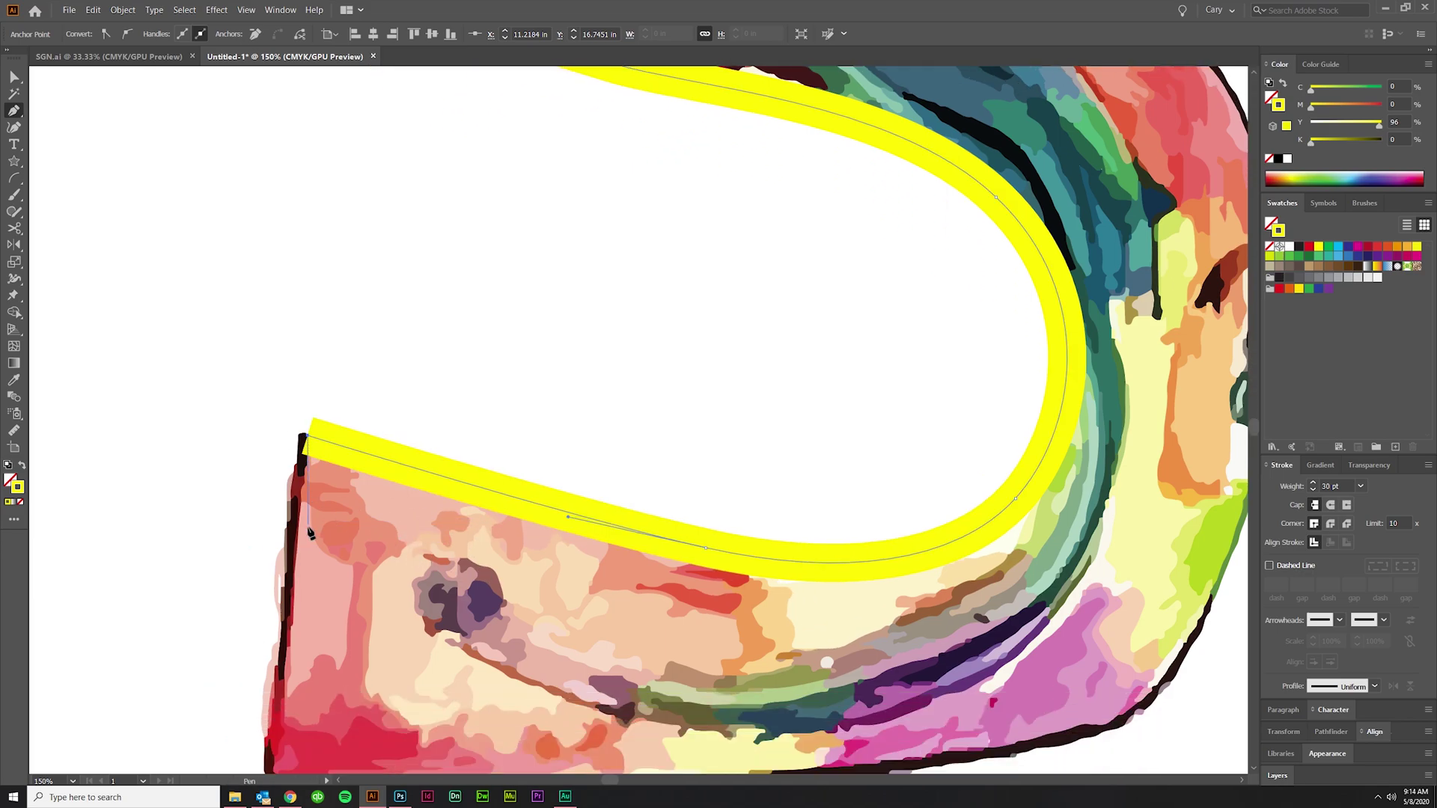
{"action": "scroll", "coordinate": [308, 528], "scroll_direction": "down", "scroll_amount": 4}
{"action": "key", "text": "ctrl+z"}
{"action": "left_click", "coordinate": [299, 218]}
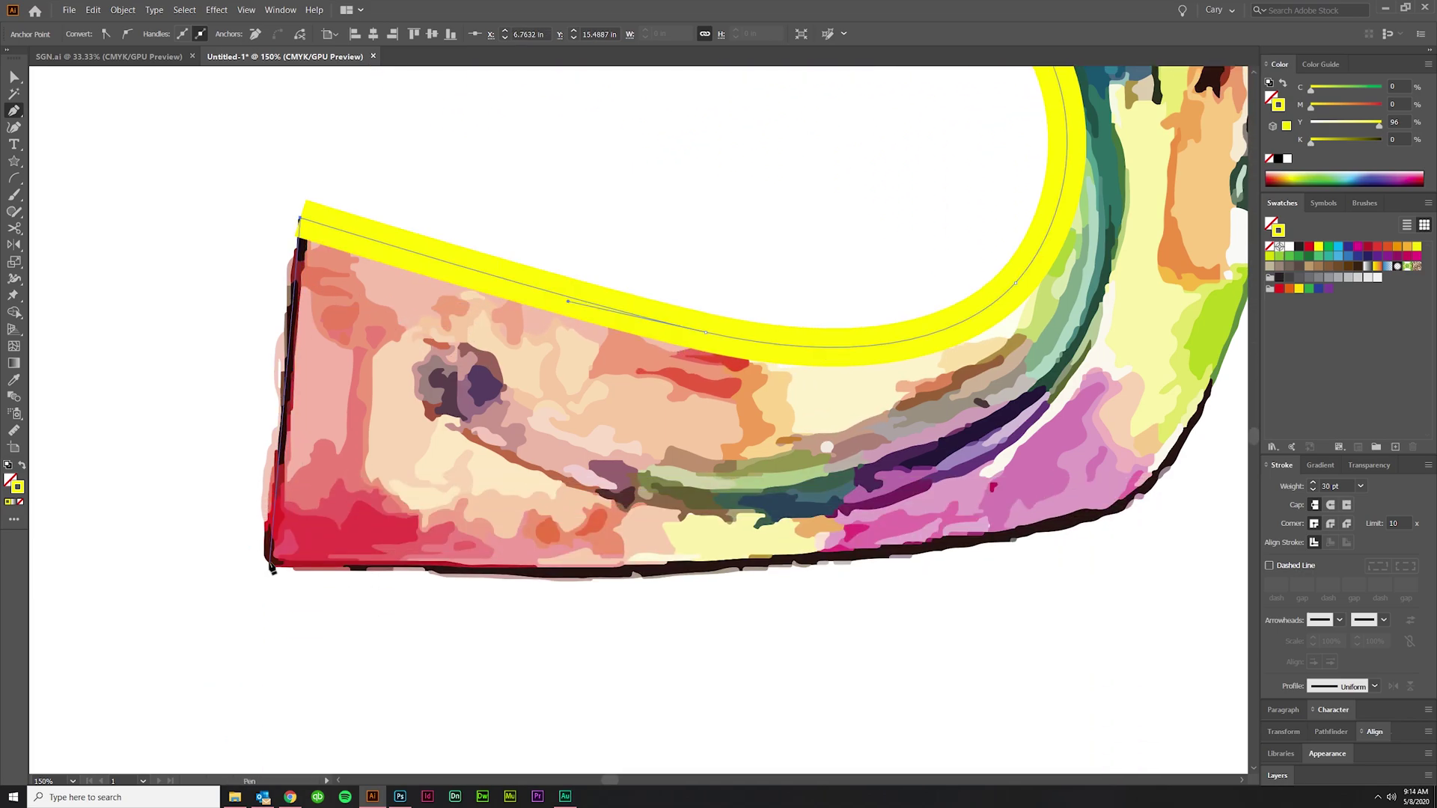
Trace down the end of the S's lower terminal, along the bottom edge and around the outer lower-right curve.
{"action": "left_click", "coordinate": [271, 569]}
{"action": "scroll", "coordinate": [321, 576], "scroll_direction": "down", "scroll_amount": 1}
{"action": "scroll", "coordinate": [449, 591], "scroll_direction": "right", "scroll_amount": 2}
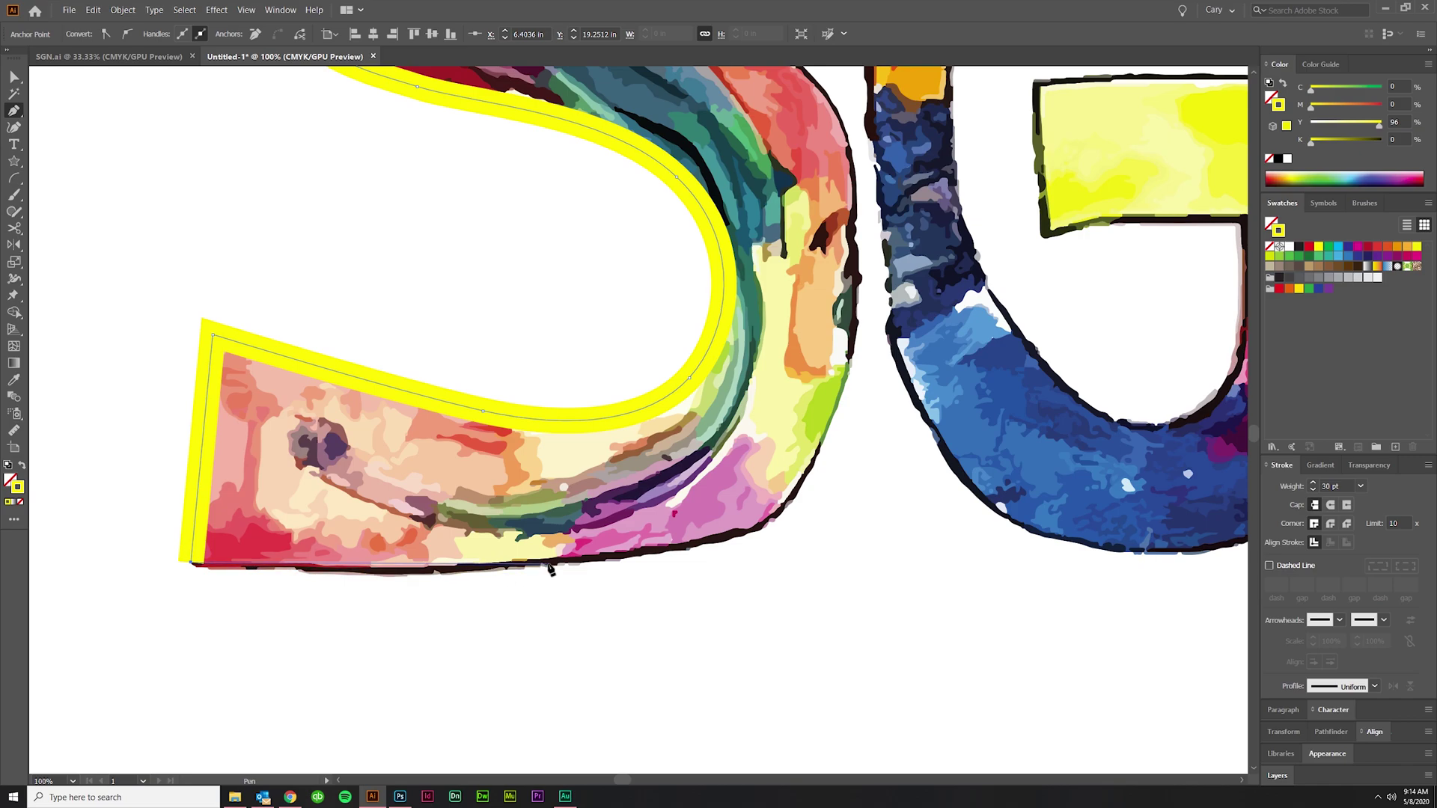
{"action": "left_click_drag", "start_coordinate": [549, 563], "coordinate": [701, 547]}
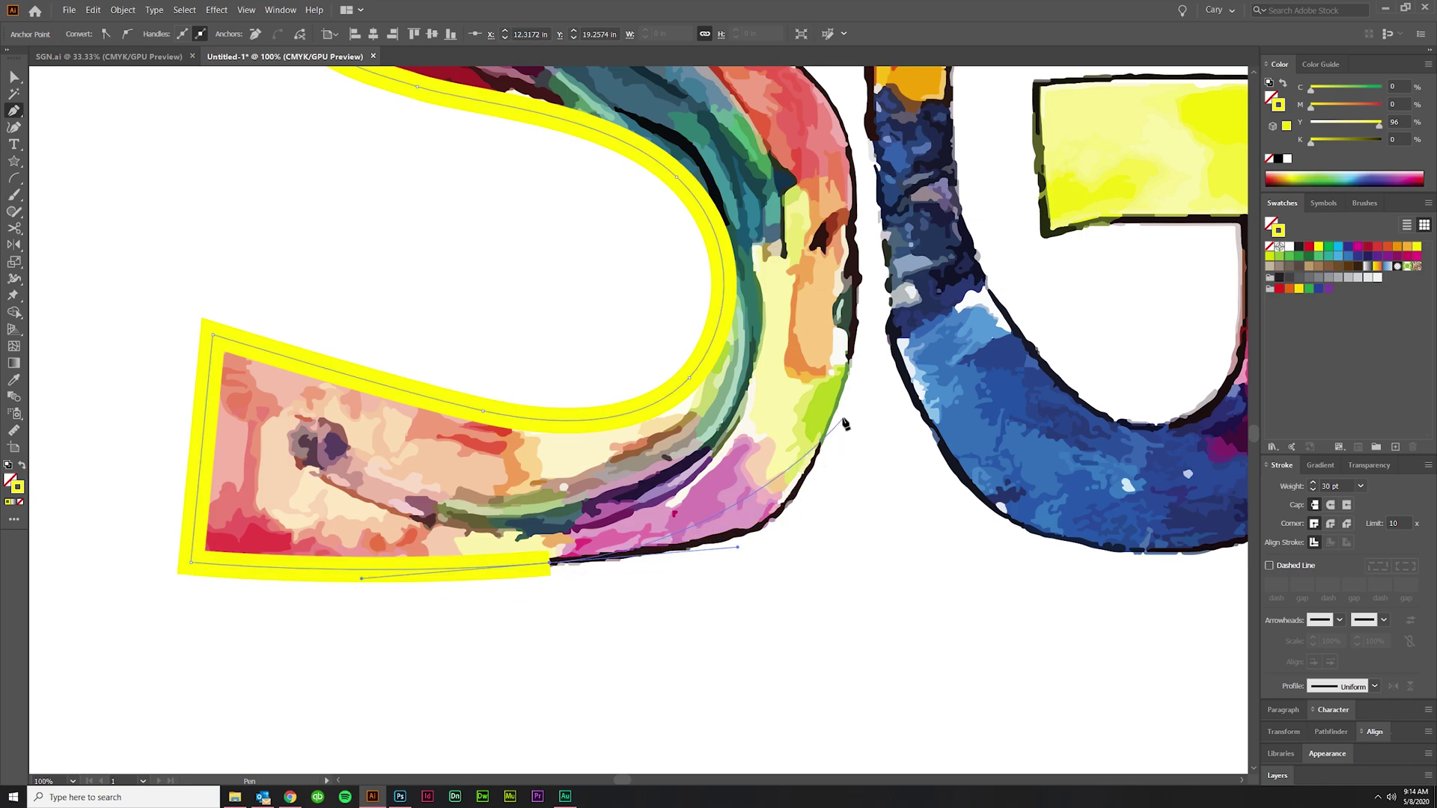
{"action": "left_click_drag", "start_coordinate": [787, 526], "coordinate": [881, 309]}
Continue the path up the S's outer right side and along the upper edge of its diagonal spine.
{"action": "scroll", "coordinate": [823, 299], "scroll_direction": "up", "scroll_amount": 5}
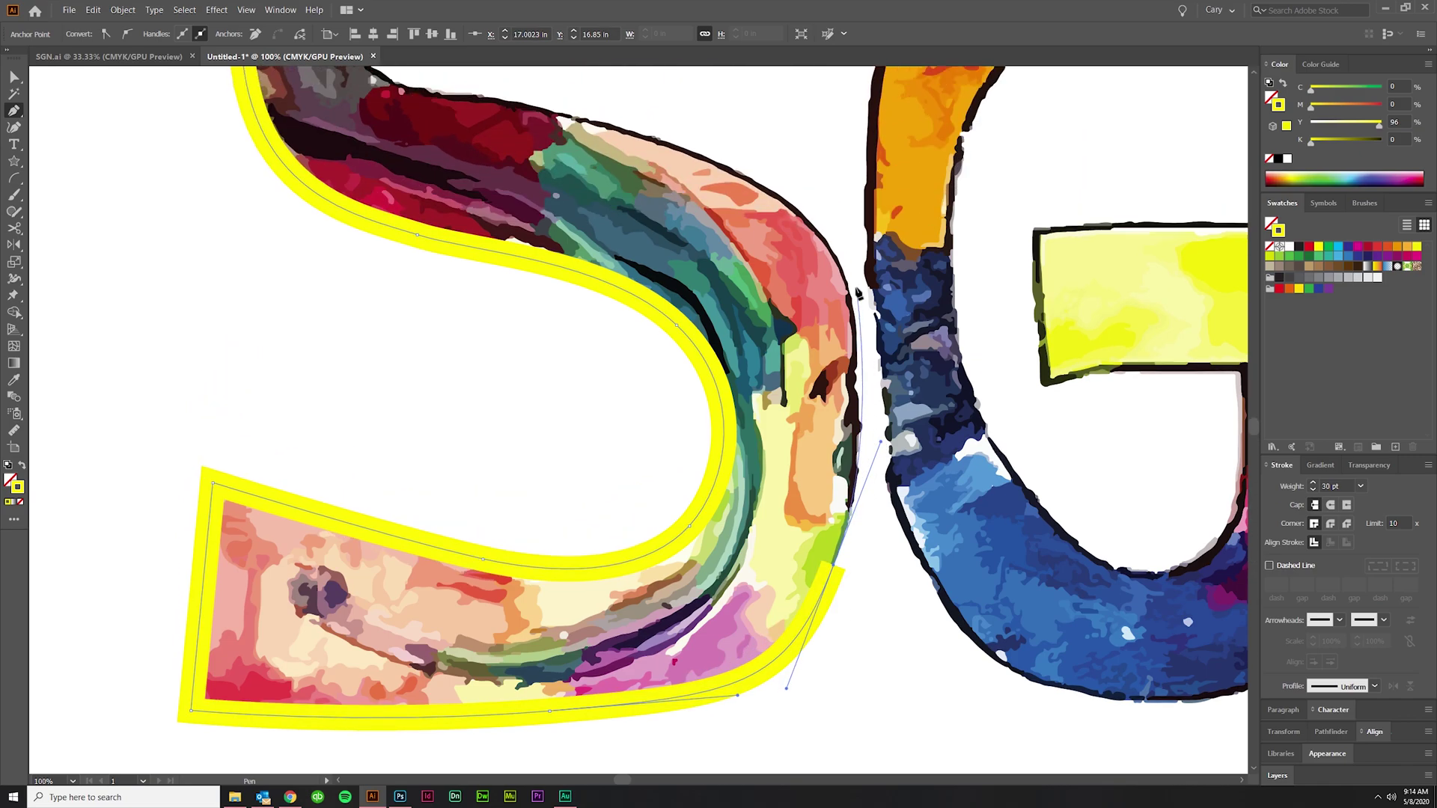
{"action": "left_click_drag", "start_coordinate": [777, 294], "coordinate": [681, 231]}
{"action": "scroll", "coordinate": [696, 279], "scroll_direction": "up", "scroll_amount": 1}
{"action": "scroll", "coordinate": [696, 278], "scroll_direction": "up", "scroll_amount": 5}
{"action": "scroll", "coordinate": [448, 327], "scroll_direction": "up", "scroll_amount": 1}
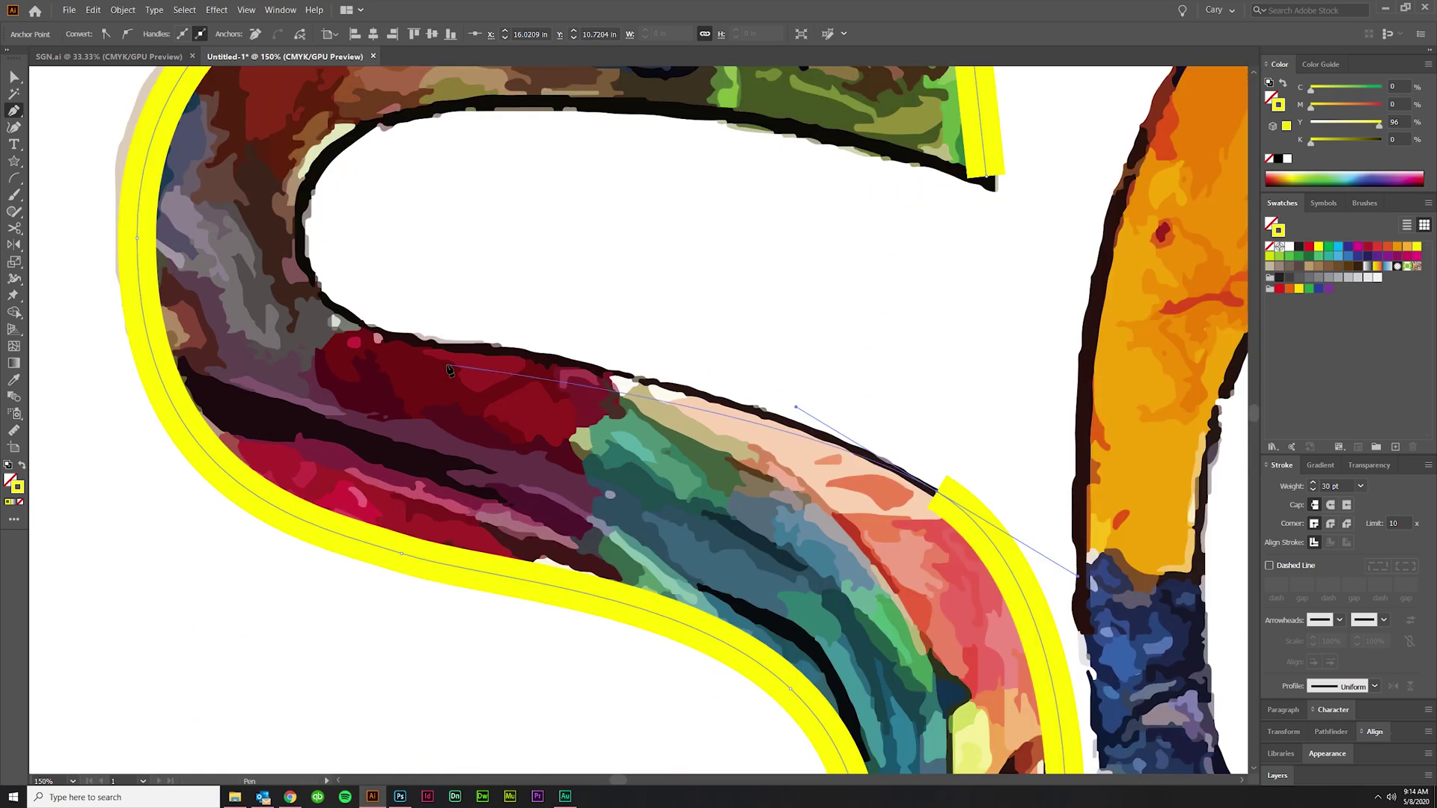
{"action": "left_click_drag", "start_coordinate": [439, 344], "coordinate": [299, 325]}
Trace the inner curve of the S's upper bowl and close the path at its starting anchor.
{"action": "scroll", "coordinate": [299, 329], "scroll_direction": "up", "scroll_amount": 2}
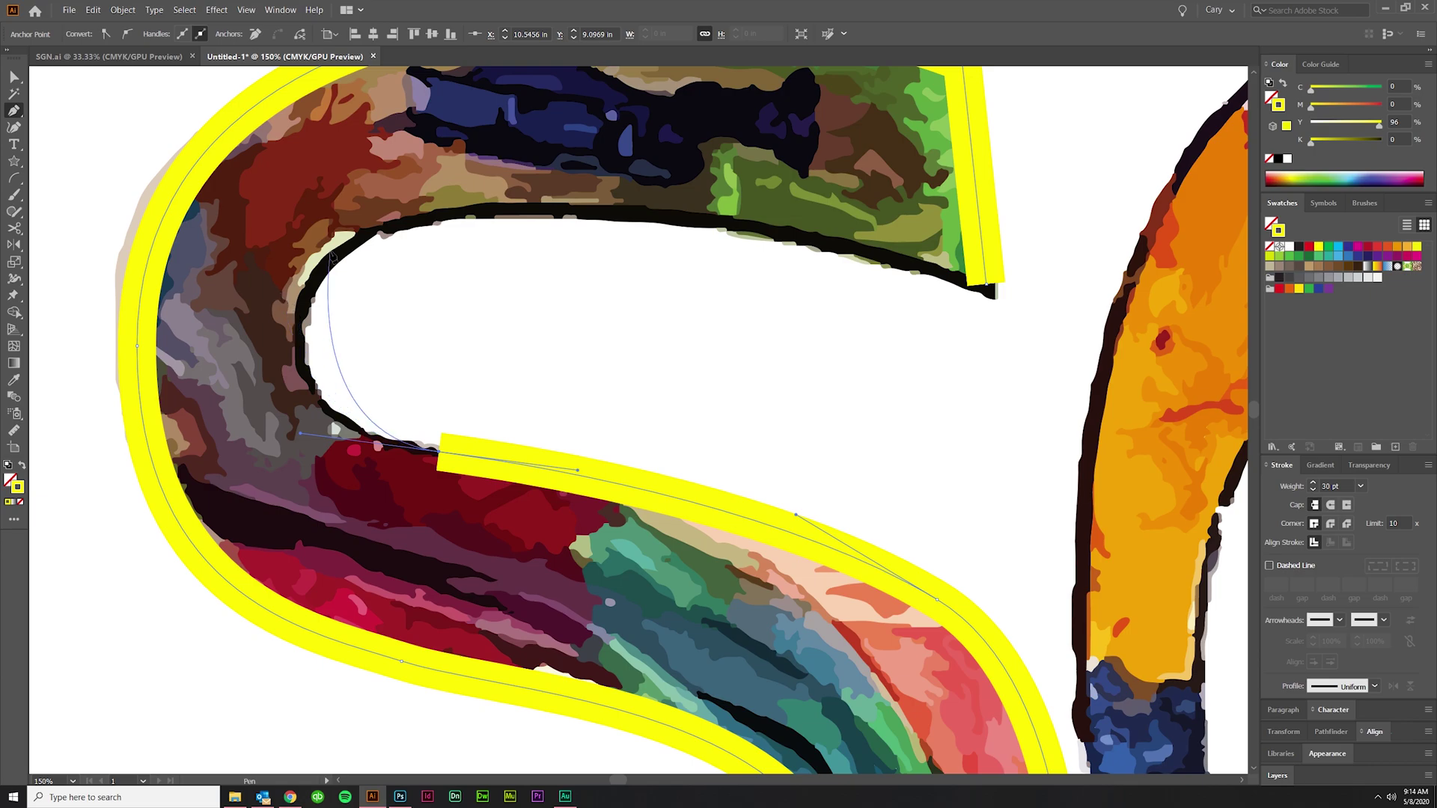
{"action": "left_click_drag", "start_coordinate": [405, 195], "coordinate": [404, 171]}
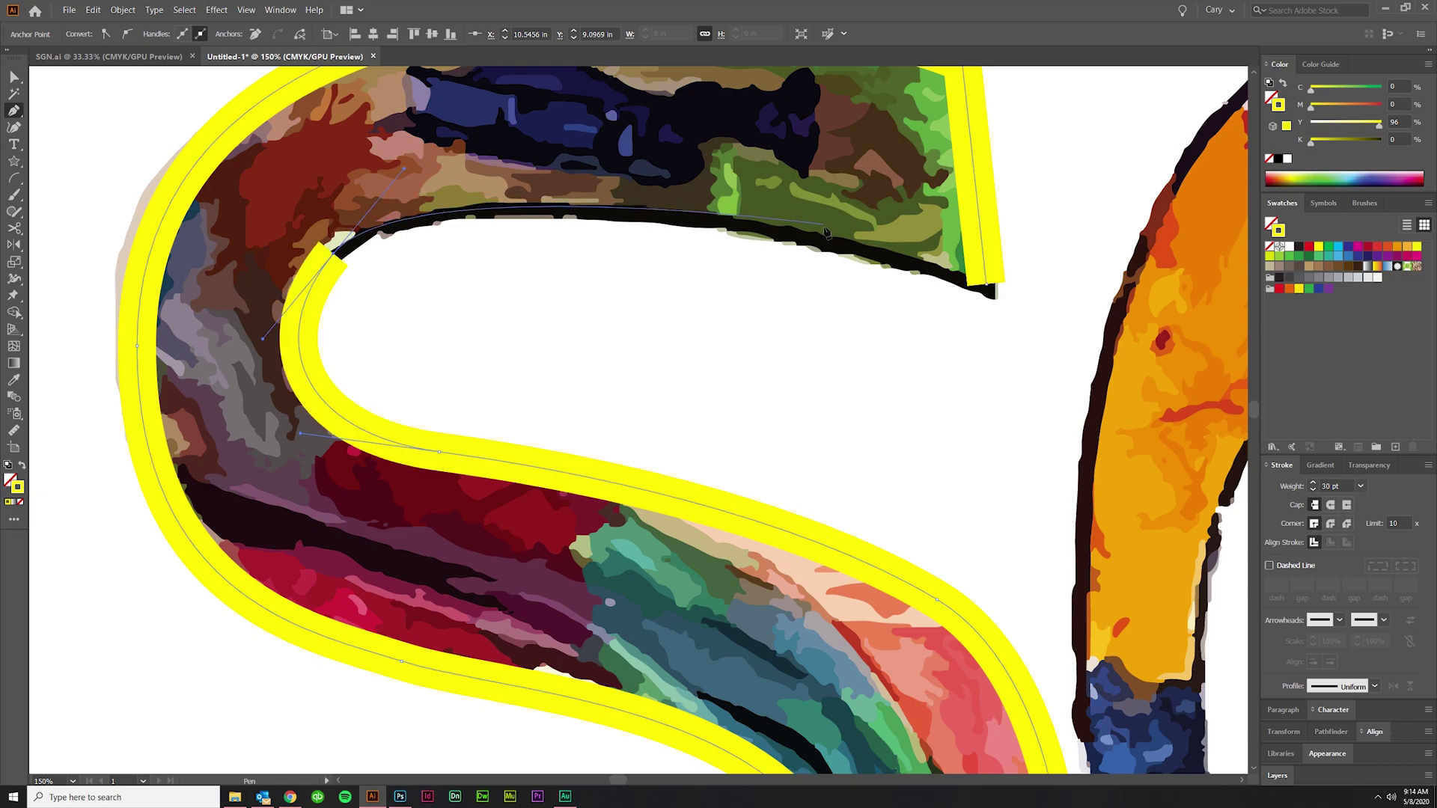
{"action": "left_click", "coordinate": [989, 289]}
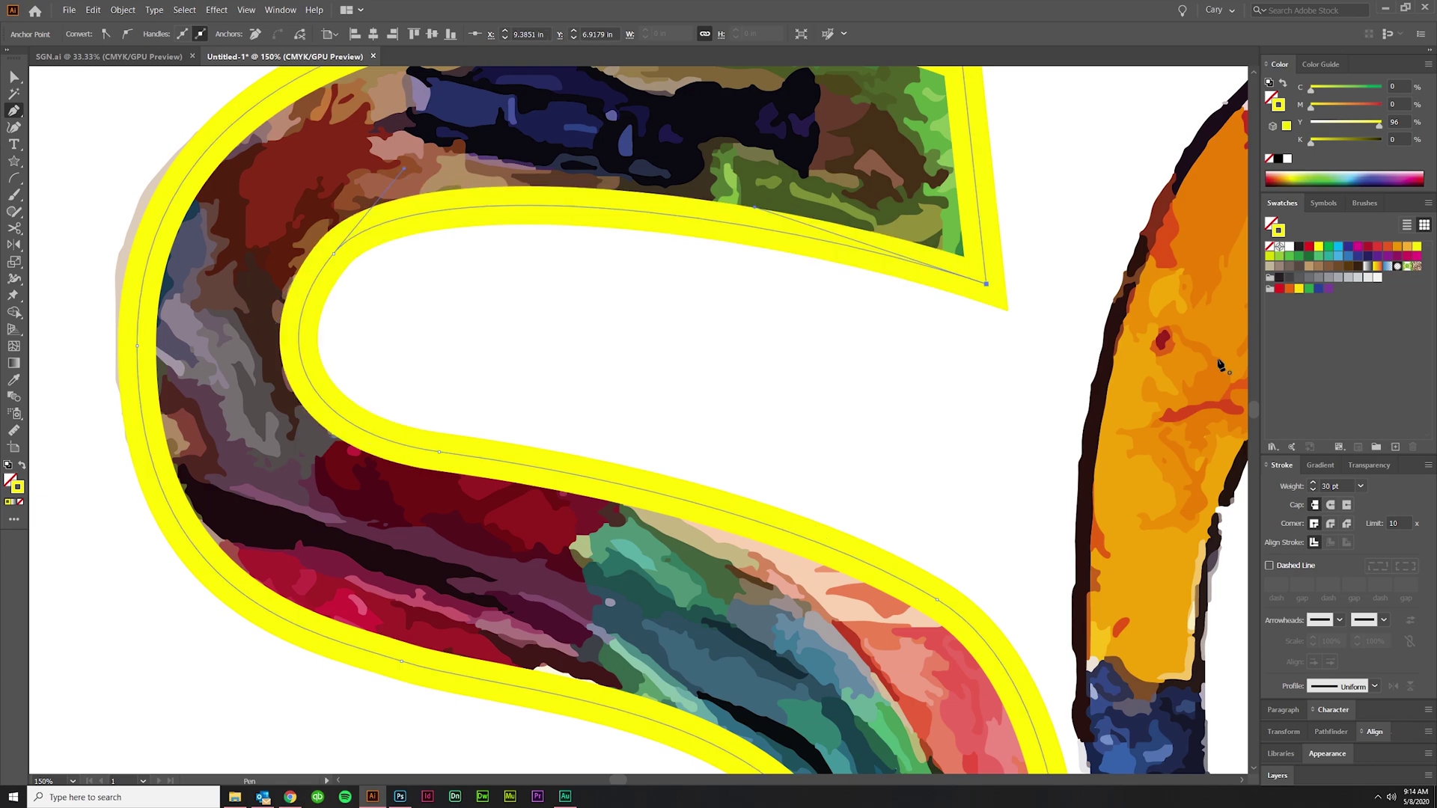
Change the S outline's stroke color to black and deselect the path.
{"action": "key", "text": "ctrl+minus"}
{"action": "key", "text": "ctrl+minus"}
{"action": "key", "text": "ctrl+minus"}
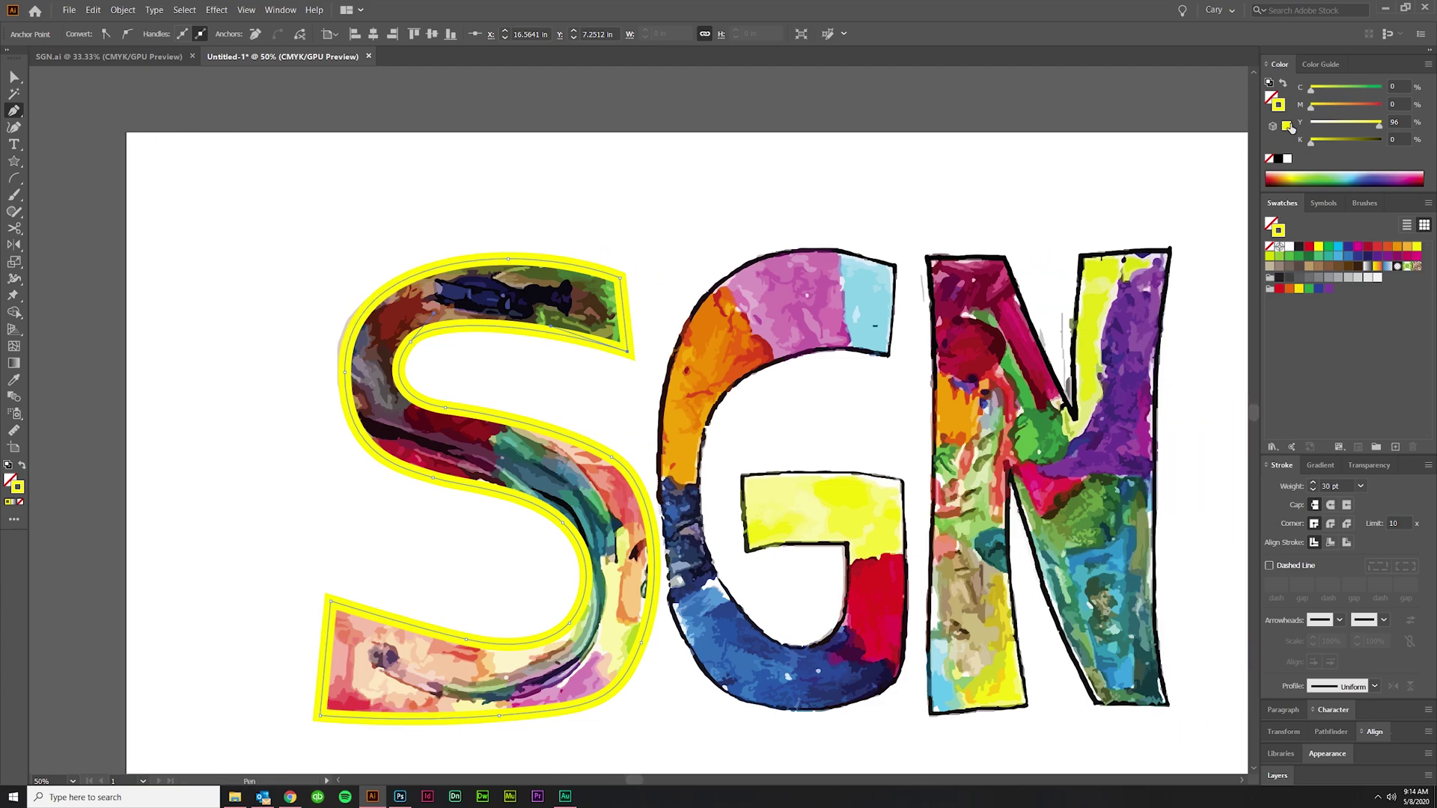
{"action": "left_click", "coordinate": [1278, 160]}
{"action": "scroll", "coordinate": [524, 374], "scroll_direction": "up", "scroll_amount": 1}
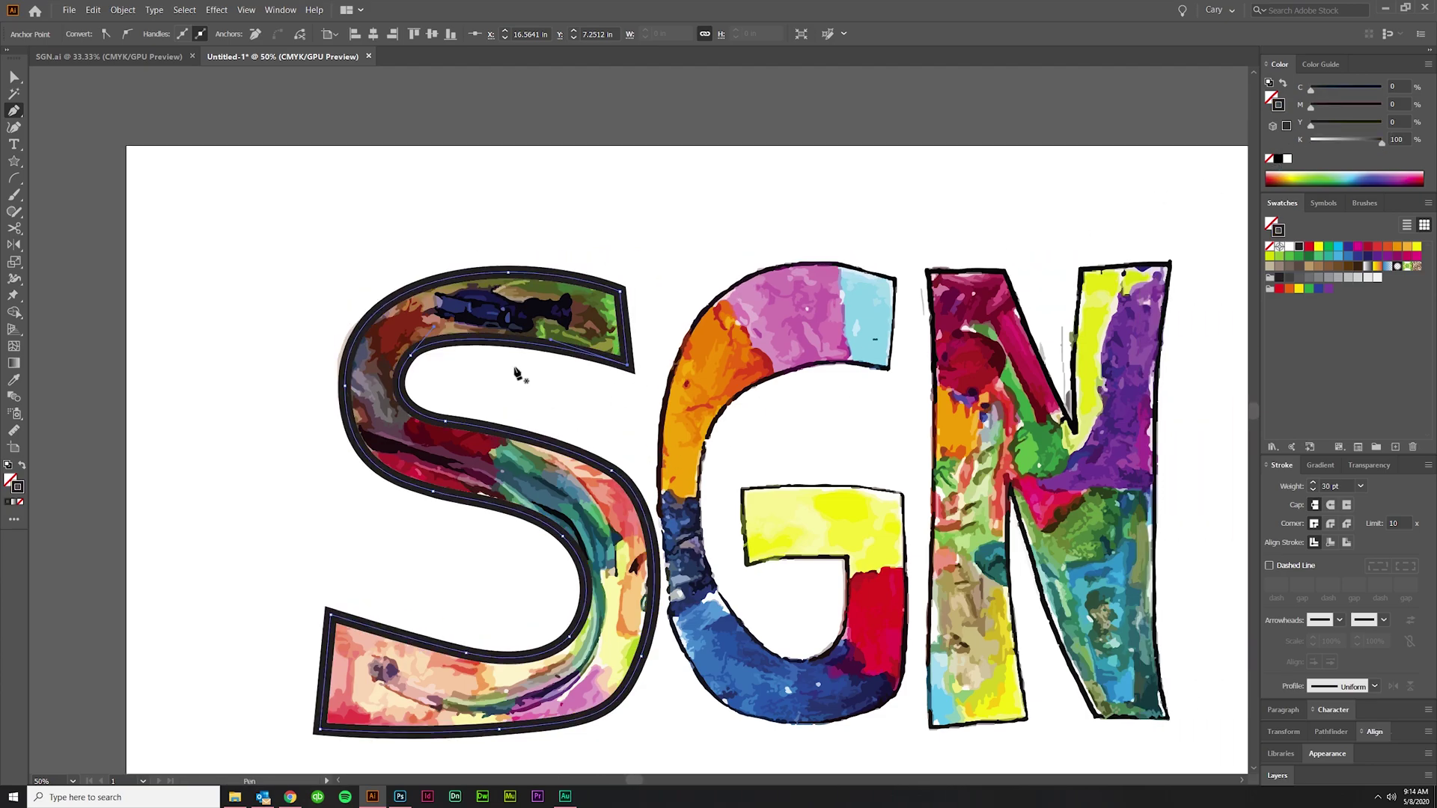
{"action": "key", "text": "v"}
{"action": "left_click", "coordinate": [348, 454]}
{"action": "scroll", "coordinate": [434, 513], "scroll_direction": "up", "scroll_amount": 3}
{"action": "scroll", "coordinate": [491, 561], "scroll_direction": "down", "scroll_amount": 3}
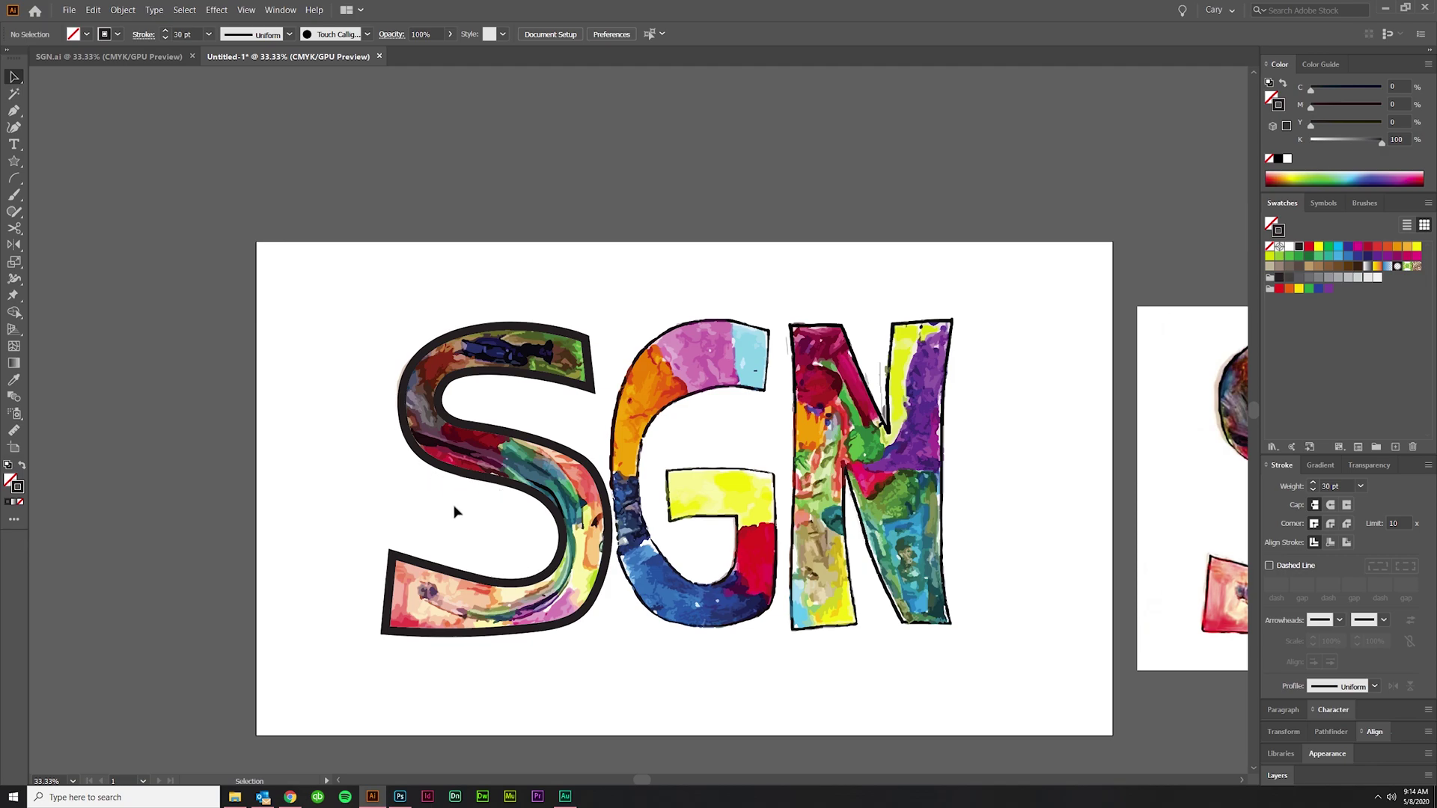
Delete the beige shadow shape outside the S's upper-left curve.
{"action": "scroll", "coordinate": [423, 384], "scroll_direction": "up", "scroll_amount": 3}
{"action": "key", "text": "a"}
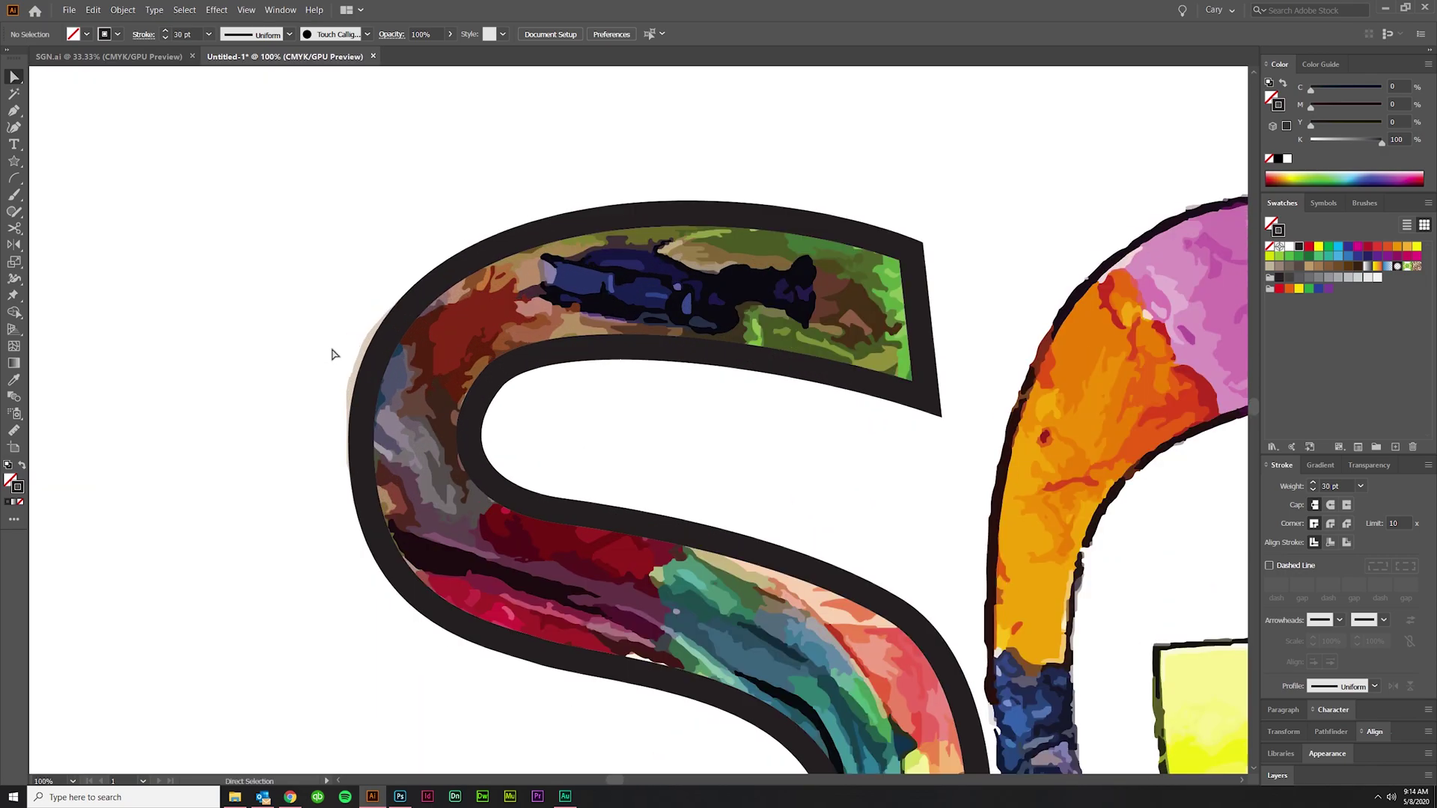
{"action": "left_click", "coordinate": [356, 357]}
{"action": "key", "text": "Delete"}
{"action": "key", "text": "Delete"}
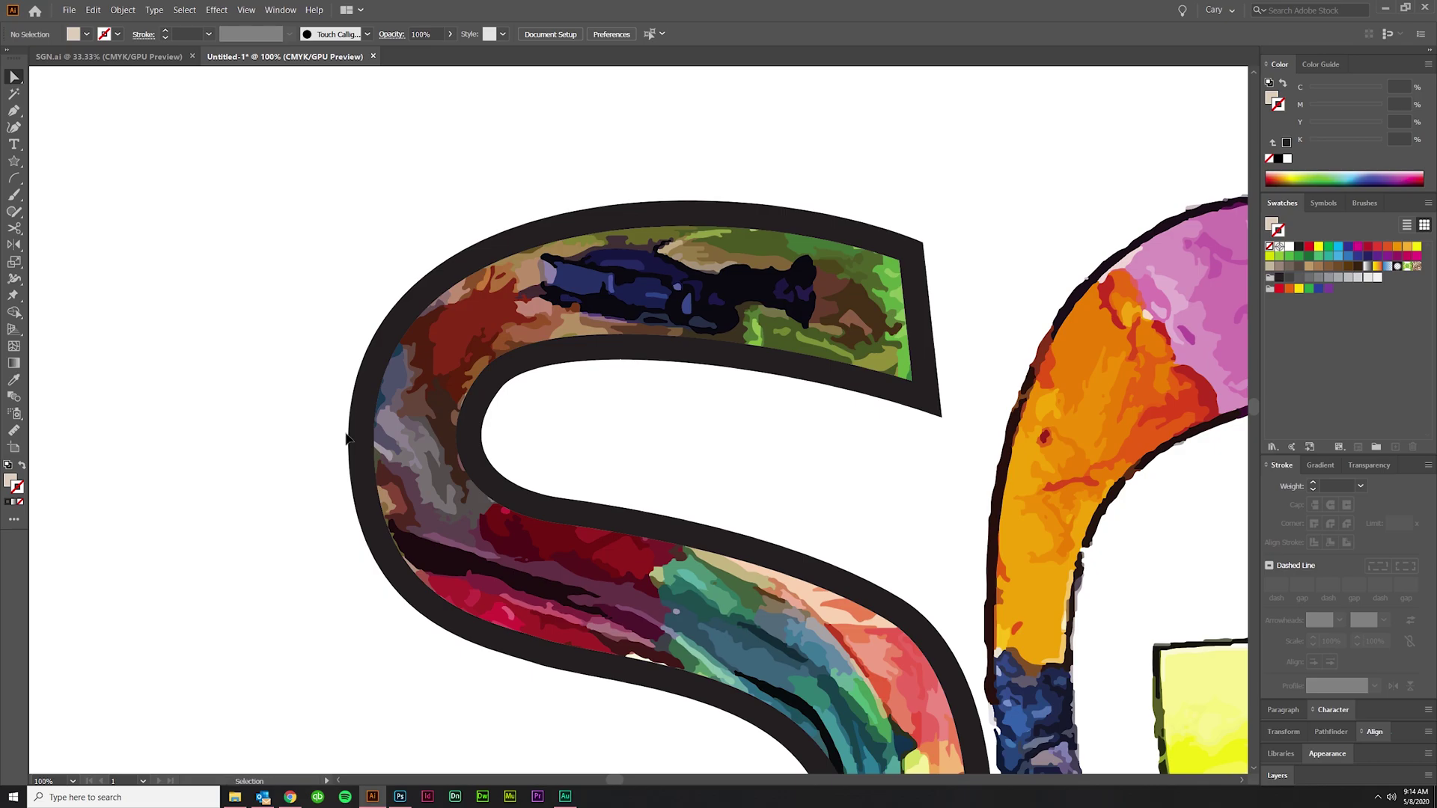
Compare the newly outlined S with the G and N letters across the whole artboard.
{"action": "scroll", "coordinate": [349, 443], "scroll_direction": "down", "scroll_amount": 3}
{"action": "scroll", "coordinate": [420, 639], "scroll_direction": "up", "scroll_amount": 1}
{"action": "scroll", "coordinate": [449, 642], "scroll_direction": "right", "scroll_amount": 1}
{"action": "scroll", "coordinate": [517, 640], "scroll_direction": "down", "scroll_amount": 11}
{"action": "key", "text": "v"}
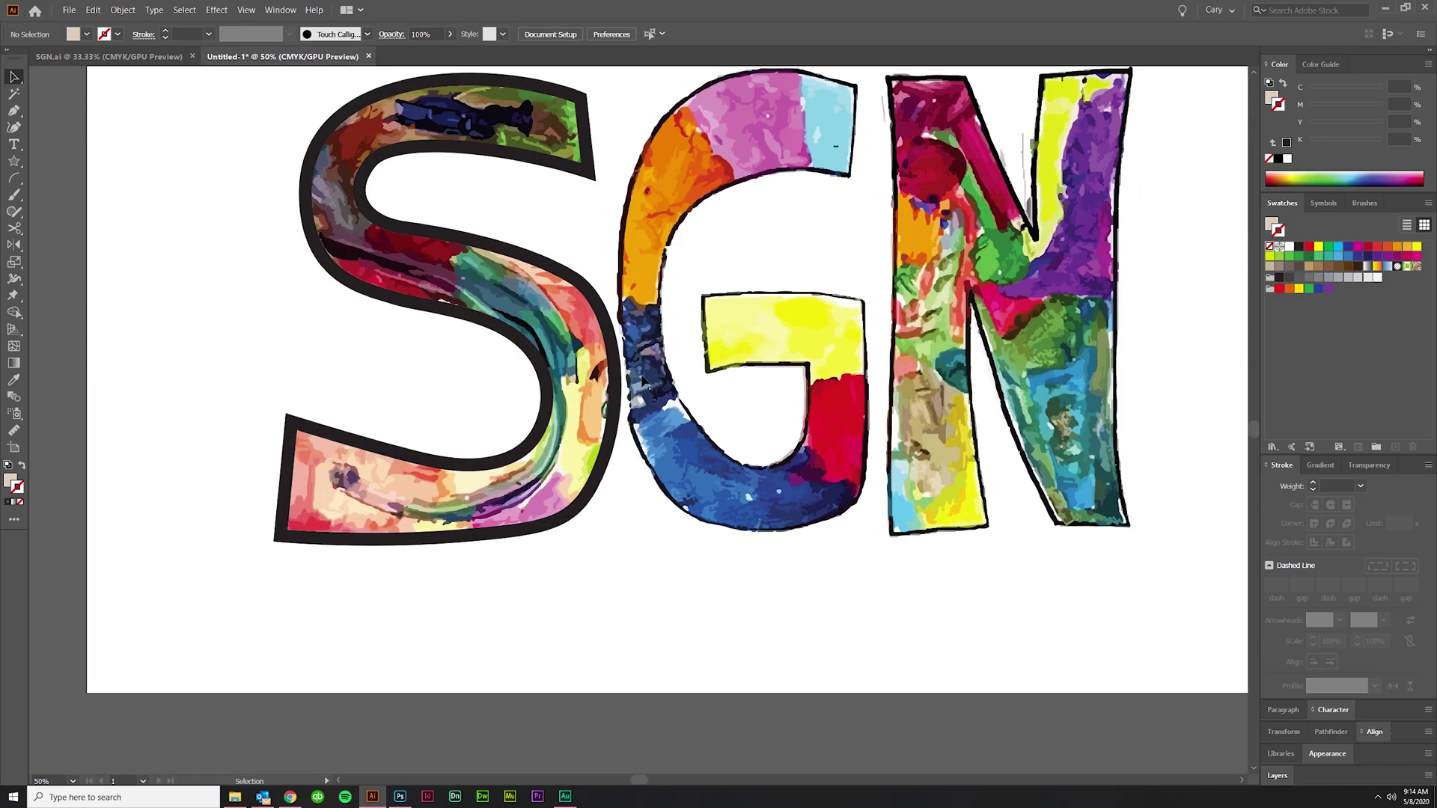
{"action": "scroll", "coordinate": [791, 270], "scroll_direction": "right", "scroll_amount": 3}
{"action": "scroll", "coordinate": [790, 265], "scroll_direction": "up", "scroll_amount": 5}
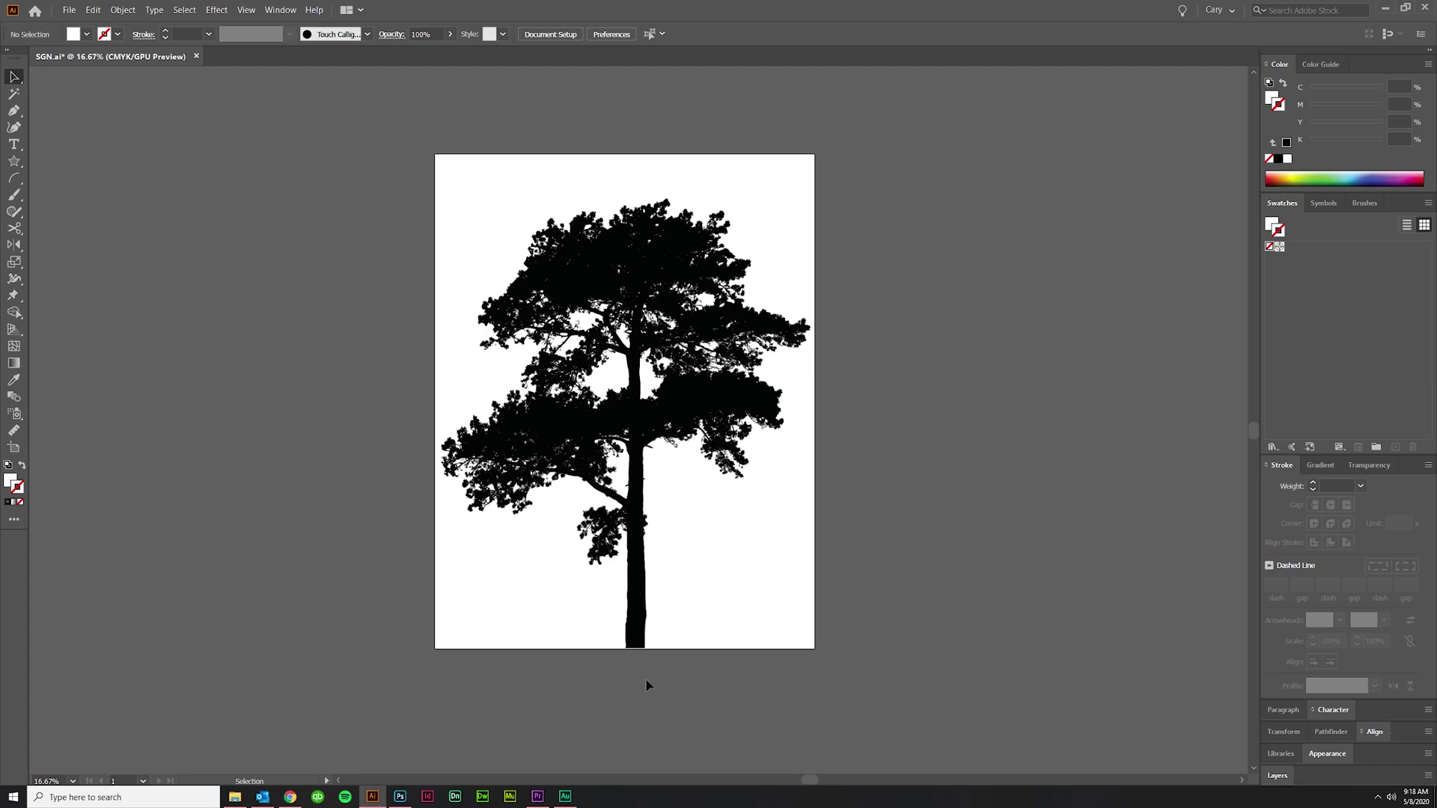
Select the embedded tree image and examine the fine gaps and branch edges in its lower foliage.
{"action": "left_click", "coordinate": [656, 408]}
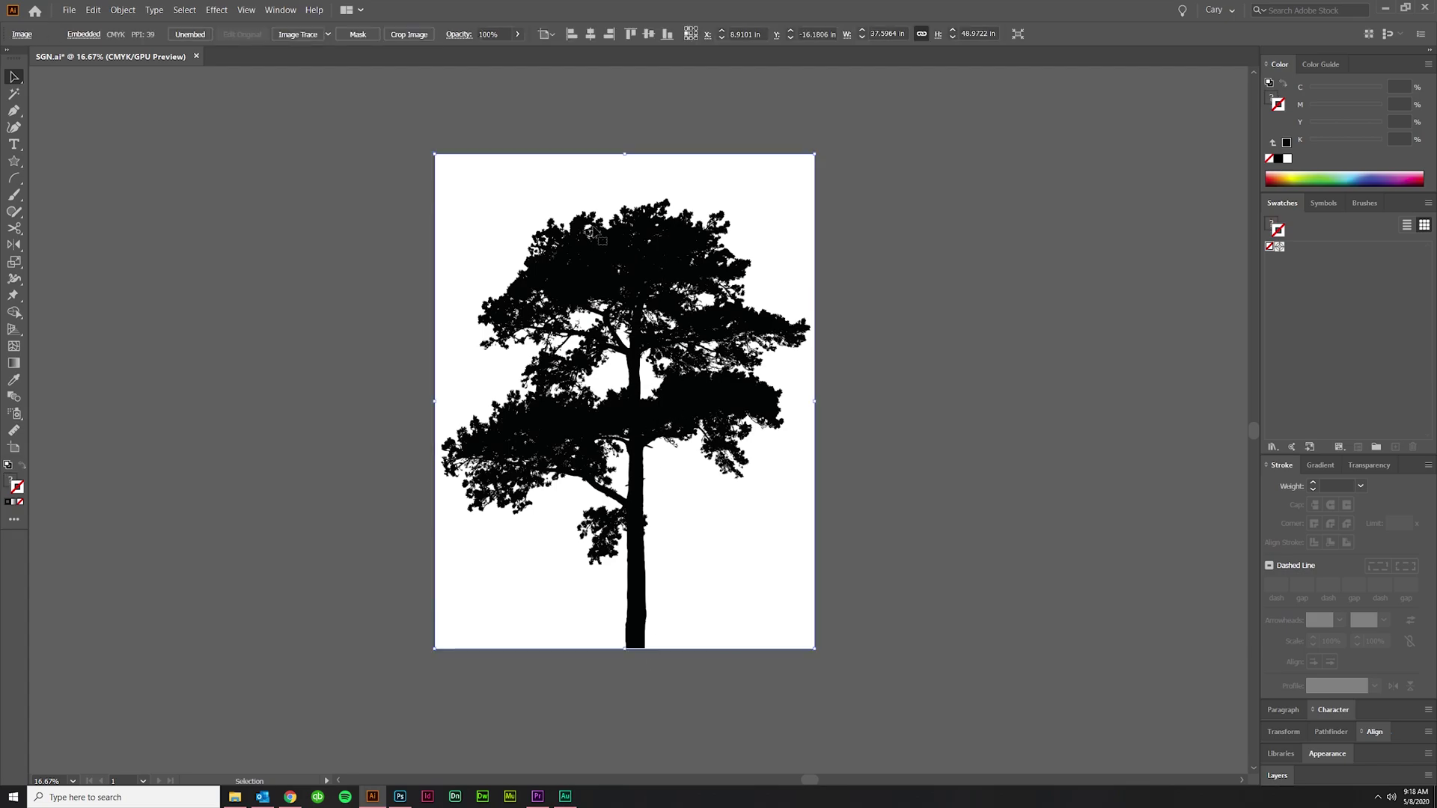
{"action": "scroll", "coordinate": [557, 425], "scroll_direction": "up", "scroll_amount": 3}
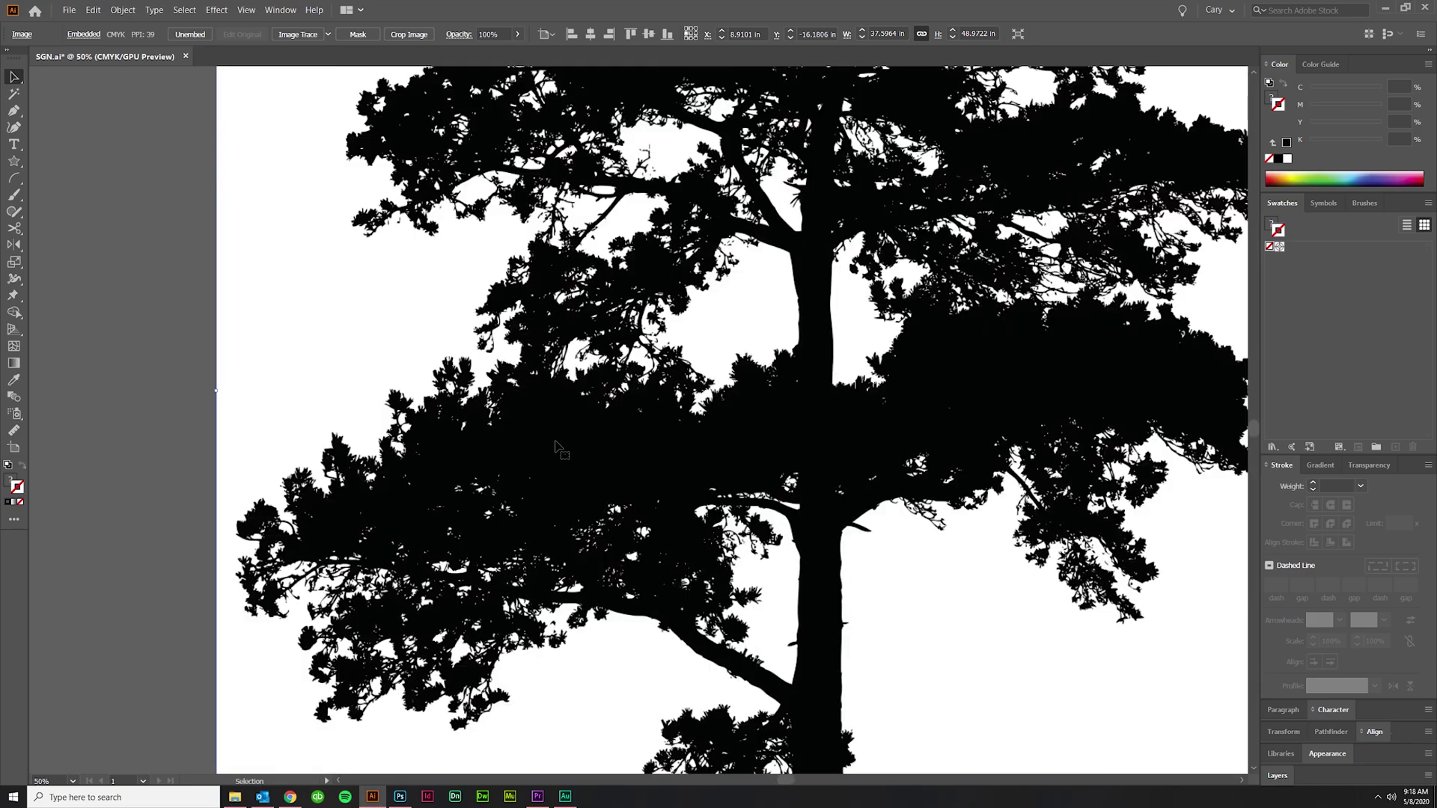
{"action": "scroll", "coordinate": [554, 440], "scroll_direction": "up", "scroll_amount": 3}
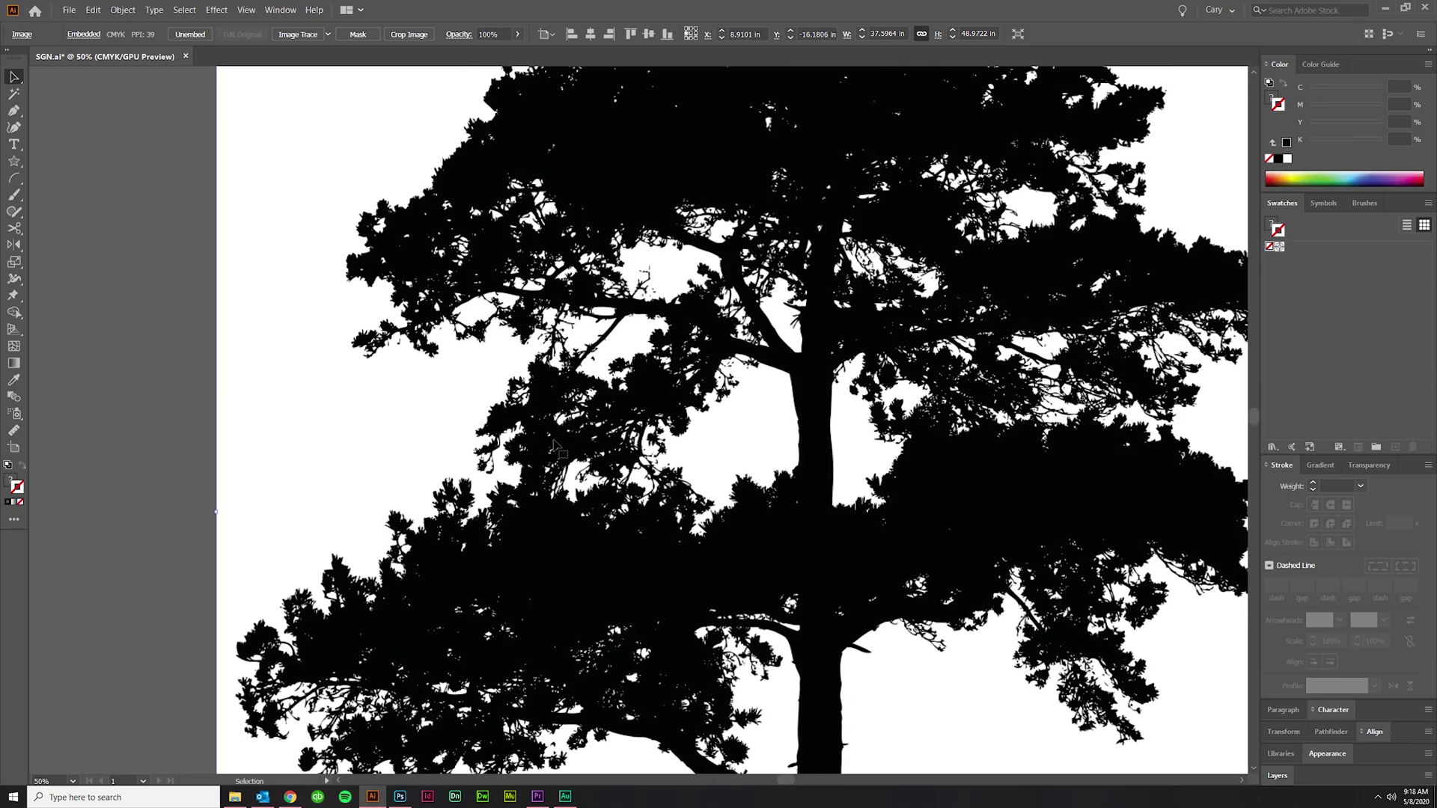
{"action": "scroll", "coordinate": [556, 447], "scroll_direction": "down", "scroll_amount": 6}
{"action": "scroll", "coordinate": [310, 505], "scroll_direction": "up", "scroll_amount": 2}
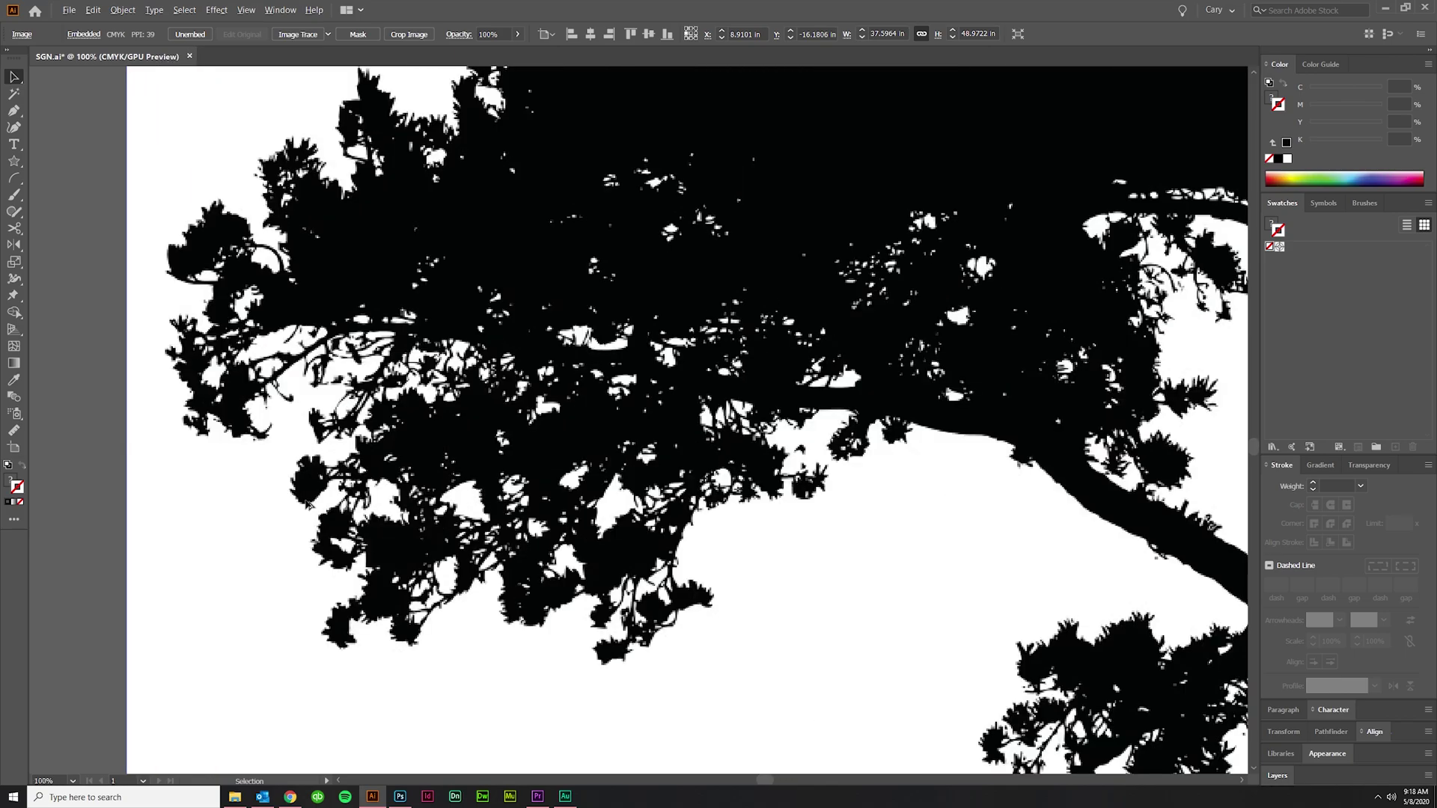
{"action": "scroll", "coordinate": [308, 503], "scroll_direction": "up", "scroll_amount": 1}
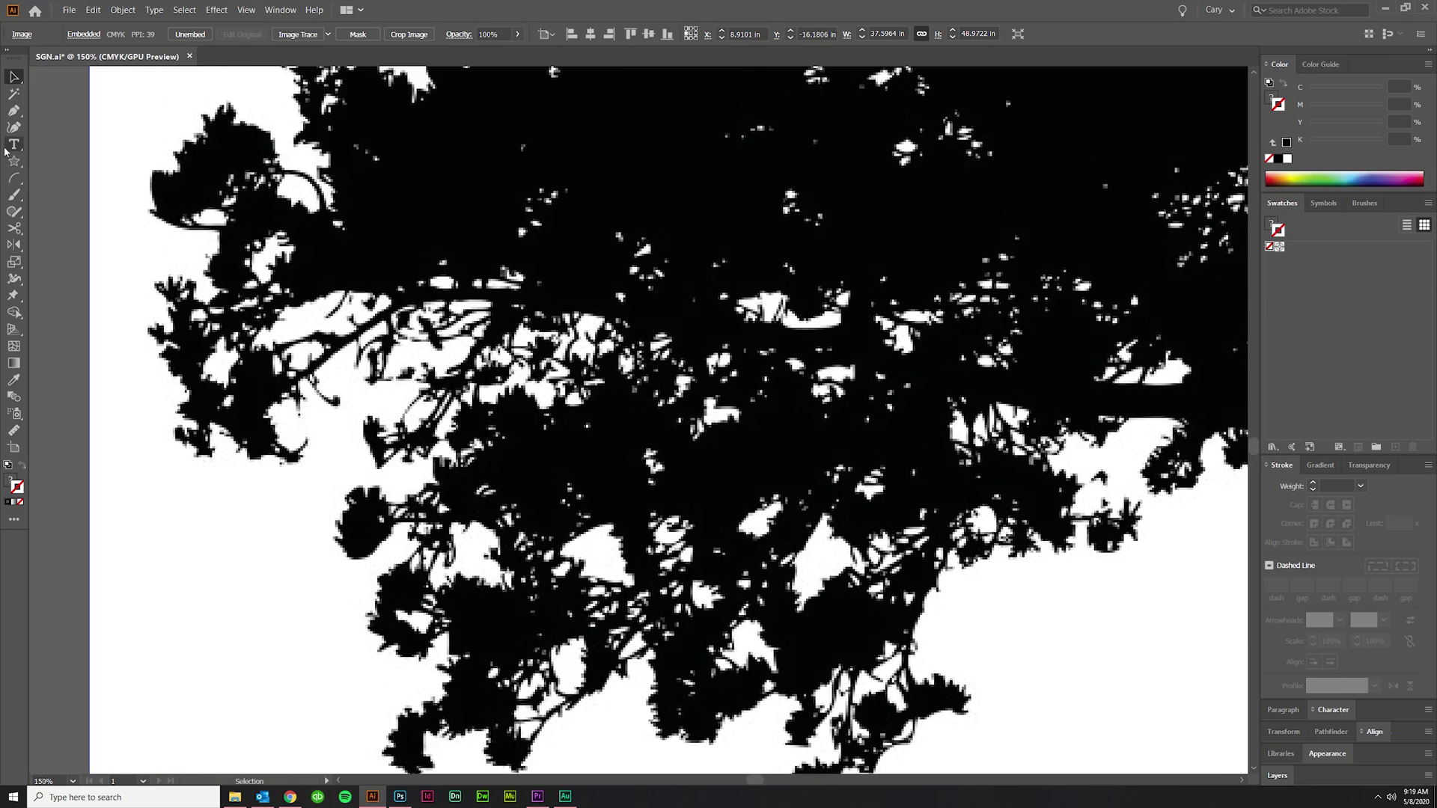
Trace the jagged upper edge of a white gap in the tree's lower foliage with the Pen tool.
{"action": "left_click", "coordinate": [14, 110]}
{"action": "scroll", "coordinate": [384, 389], "scroll_direction": "up", "scroll_amount": 5}
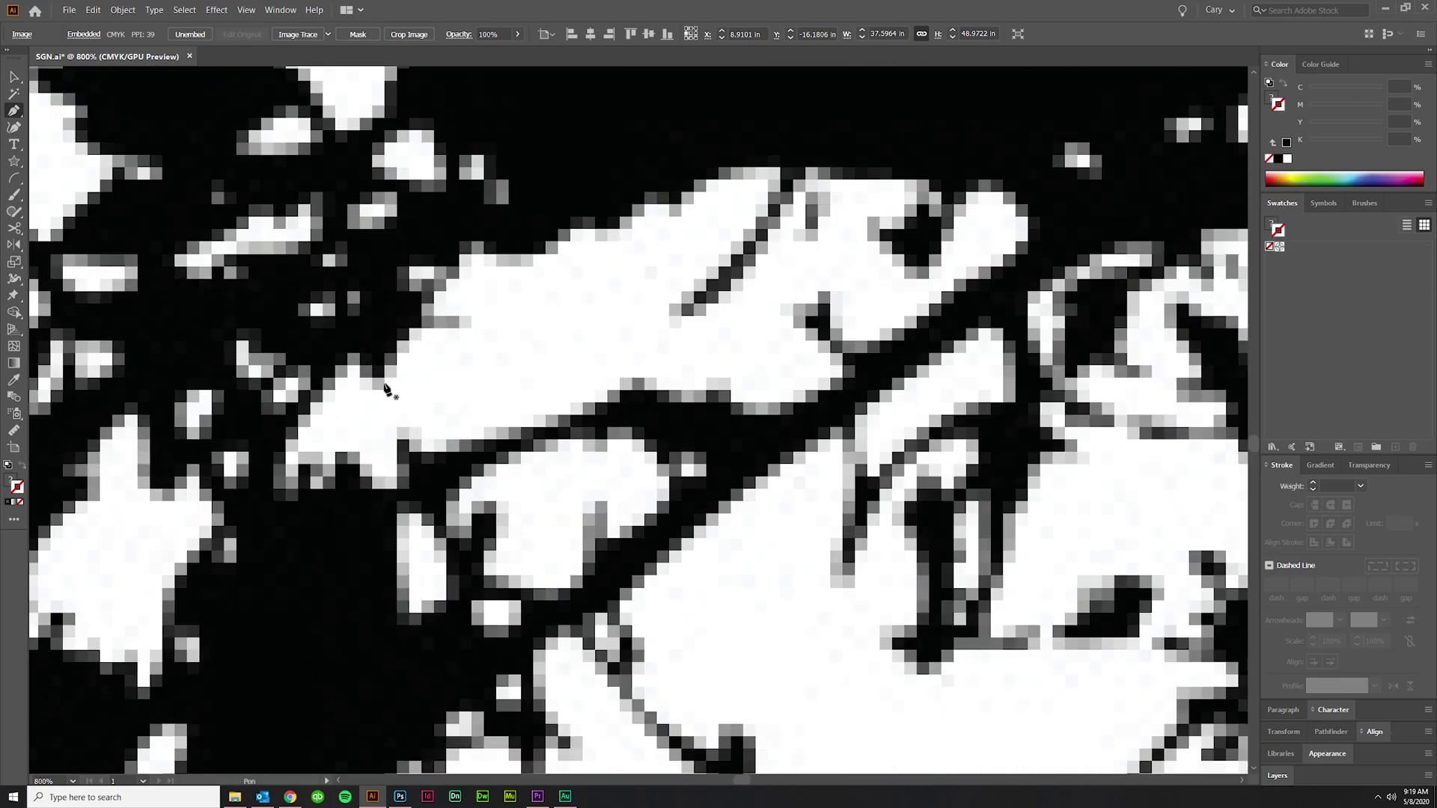
{"action": "left_click", "coordinate": [385, 384]}
{"action": "left_click_drag", "start_coordinate": [399, 344], "coordinate": [440, 291]}
{"action": "left_click", "coordinate": [468, 323]}
{"action": "left_click_drag", "start_coordinate": [452, 280], "coordinate": [483, 254]}
{"action": "left_click_drag", "start_coordinate": [491, 246], "coordinate": [547, 245]}
{"action": "left_click_drag", "start_coordinate": [574, 229], "coordinate": [599, 224]}
{"action": "left_click_drag", "start_coordinate": [605, 242], "coordinate": [644, 211]}
{"action": "left_click_drag", "start_coordinate": [687, 184], "coordinate": [690, 189]}
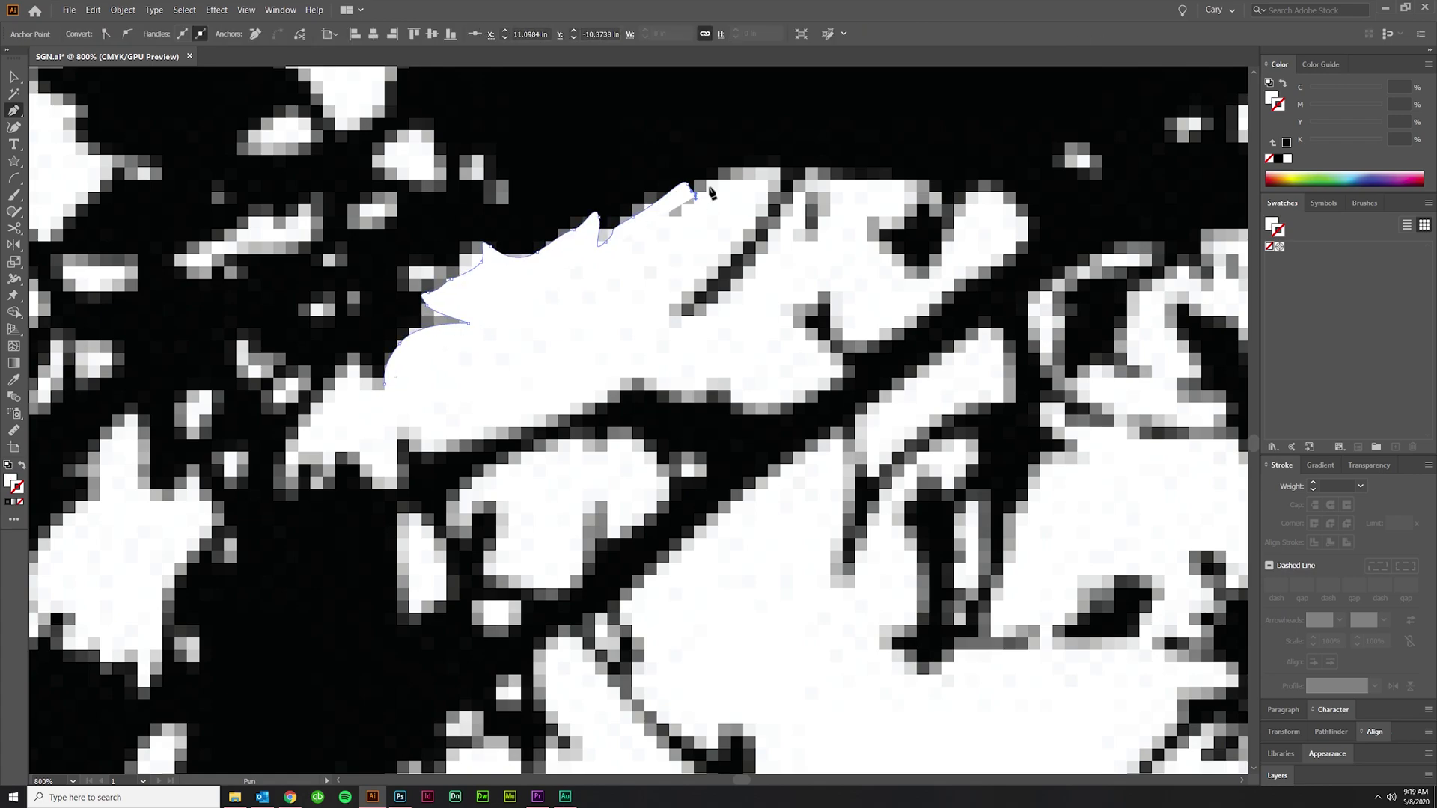
Continue the path to the gap's upper end, close it at its starting anchor through the surrounding foliage, and deselect everything.
{"action": "left_click", "coordinate": [754, 173]}
{"action": "left_click", "coordinate": [665, 312]}
{"action": "left_click_drag", "start_coordinate": [815, 169], "coordinate": [674, 110]}
{"action": "left_click", "coordinate": [380, 198]}
{"action": "left_click", "coordinate": [385, 383]}
{"action": "scroll", "coordinate": [386, 408], "scroll_direction": "down", "scroll_amount": 9}
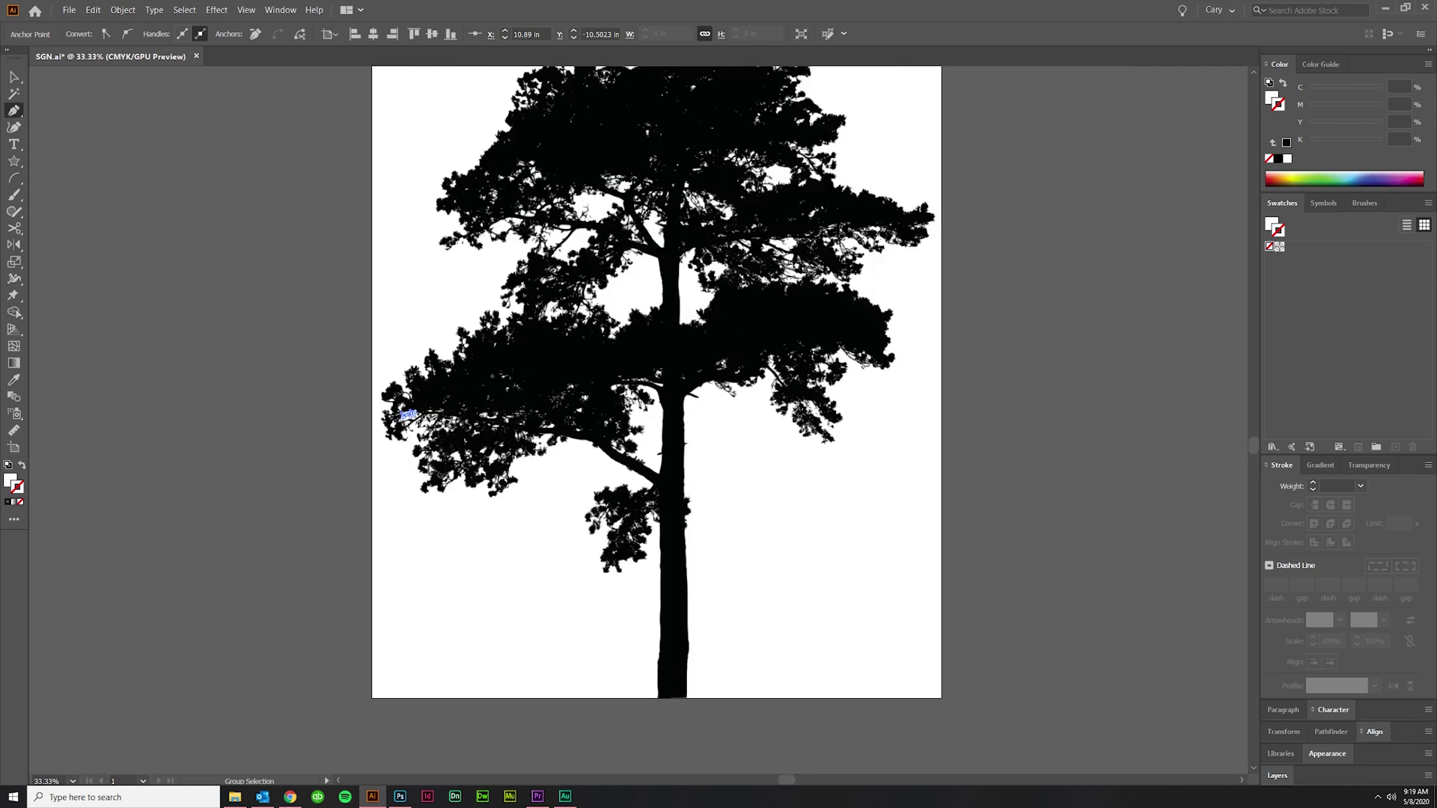
{"action": "scroll", "coordinate": [441, 485], "scroll_direction": "up", "scroll_amount": 2}
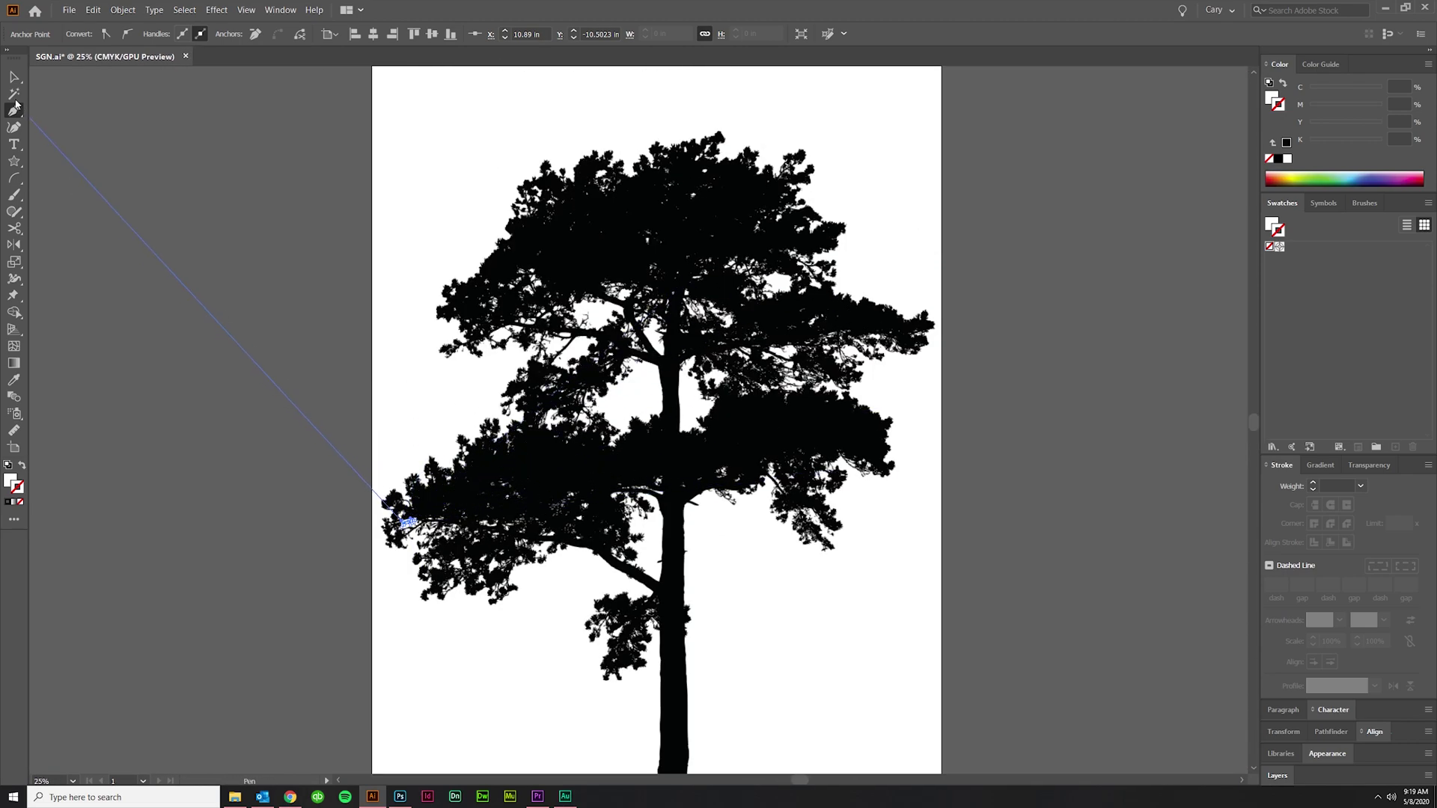
{"action": "key", "text": "v"}
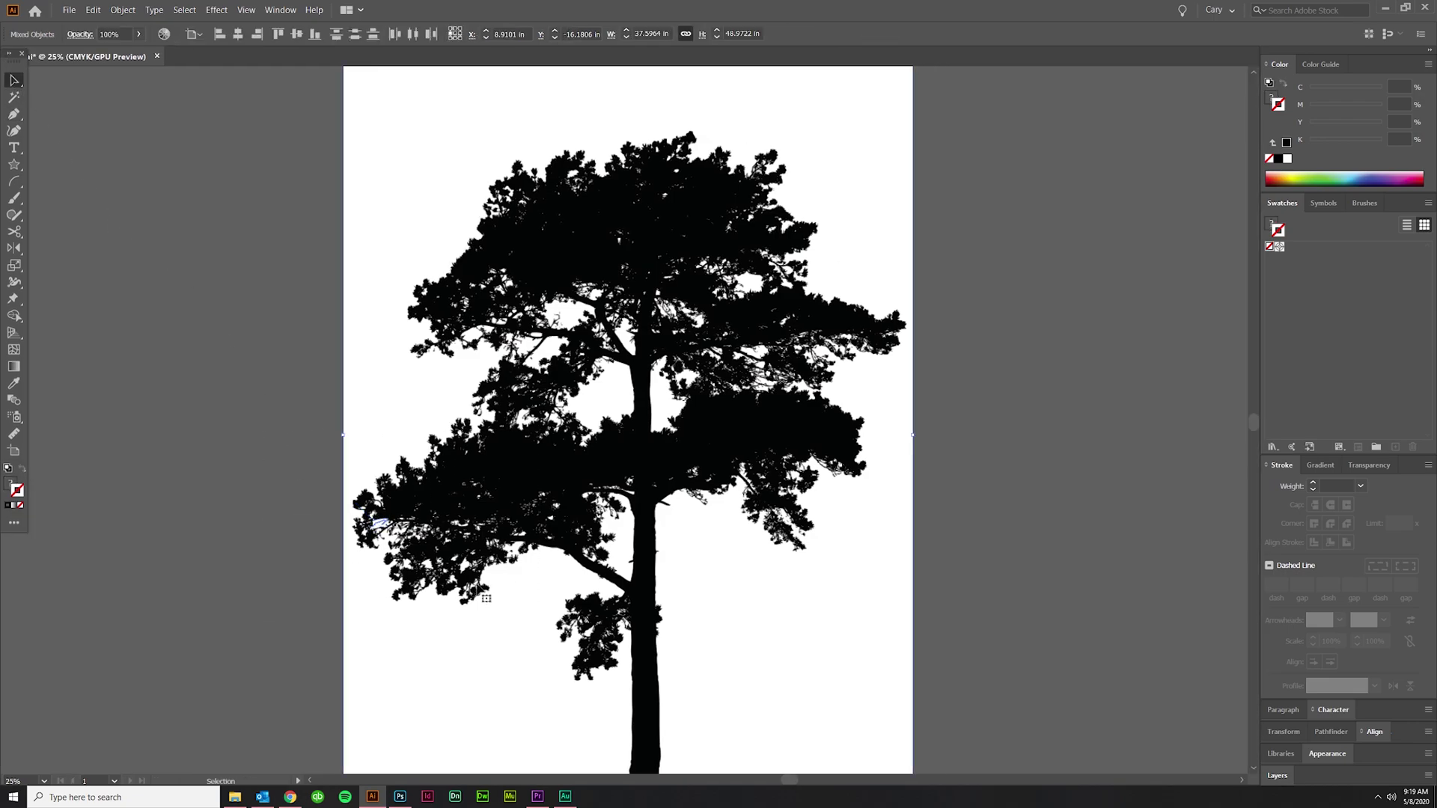
{"action": "left_click", "coordinate": [485, 602]}
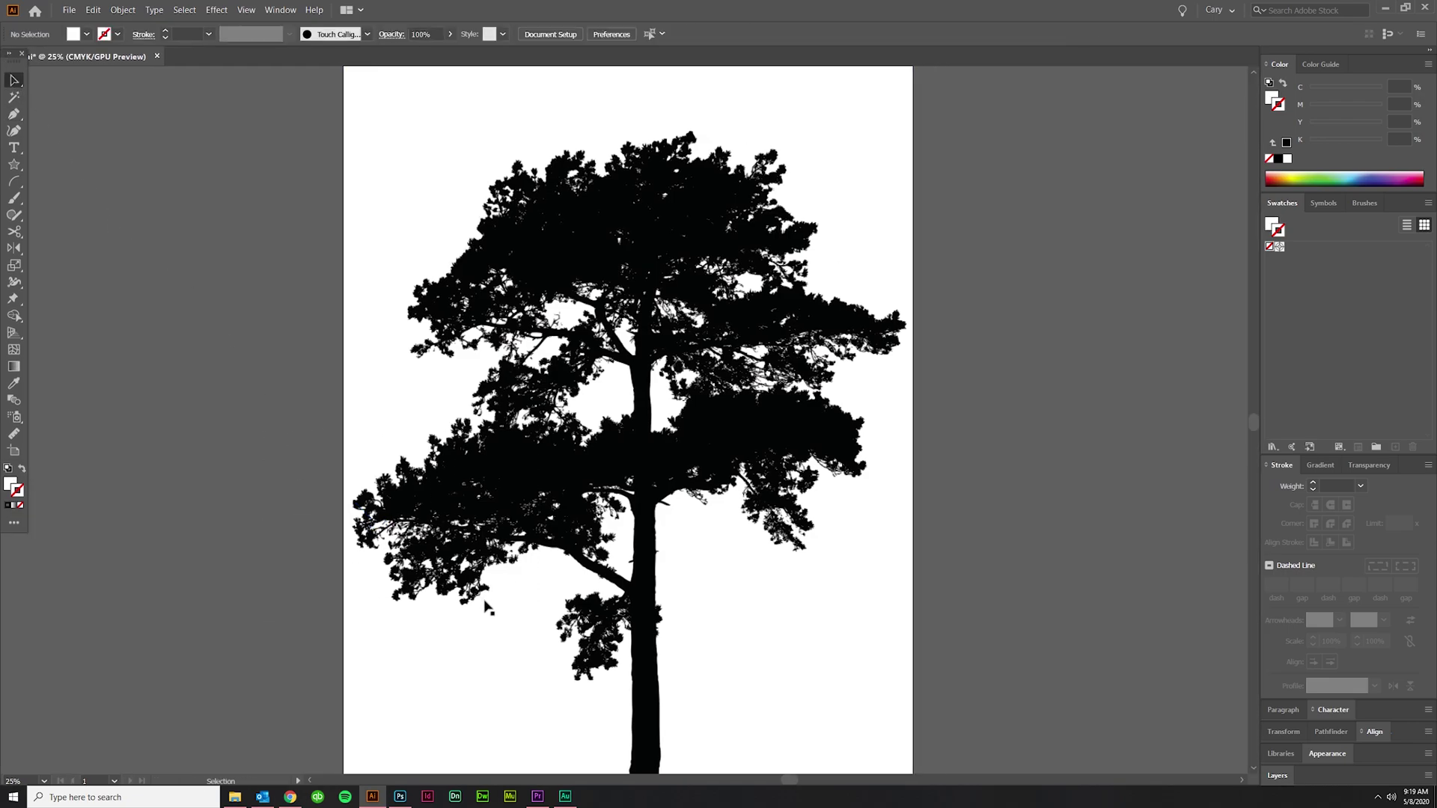
Apply Image Trace to the tree image with the Silhouettes preset.
{"action": "scroll", "coordinate": [559, 566], "scroll_direction": "down", "scroll_amount": 1}
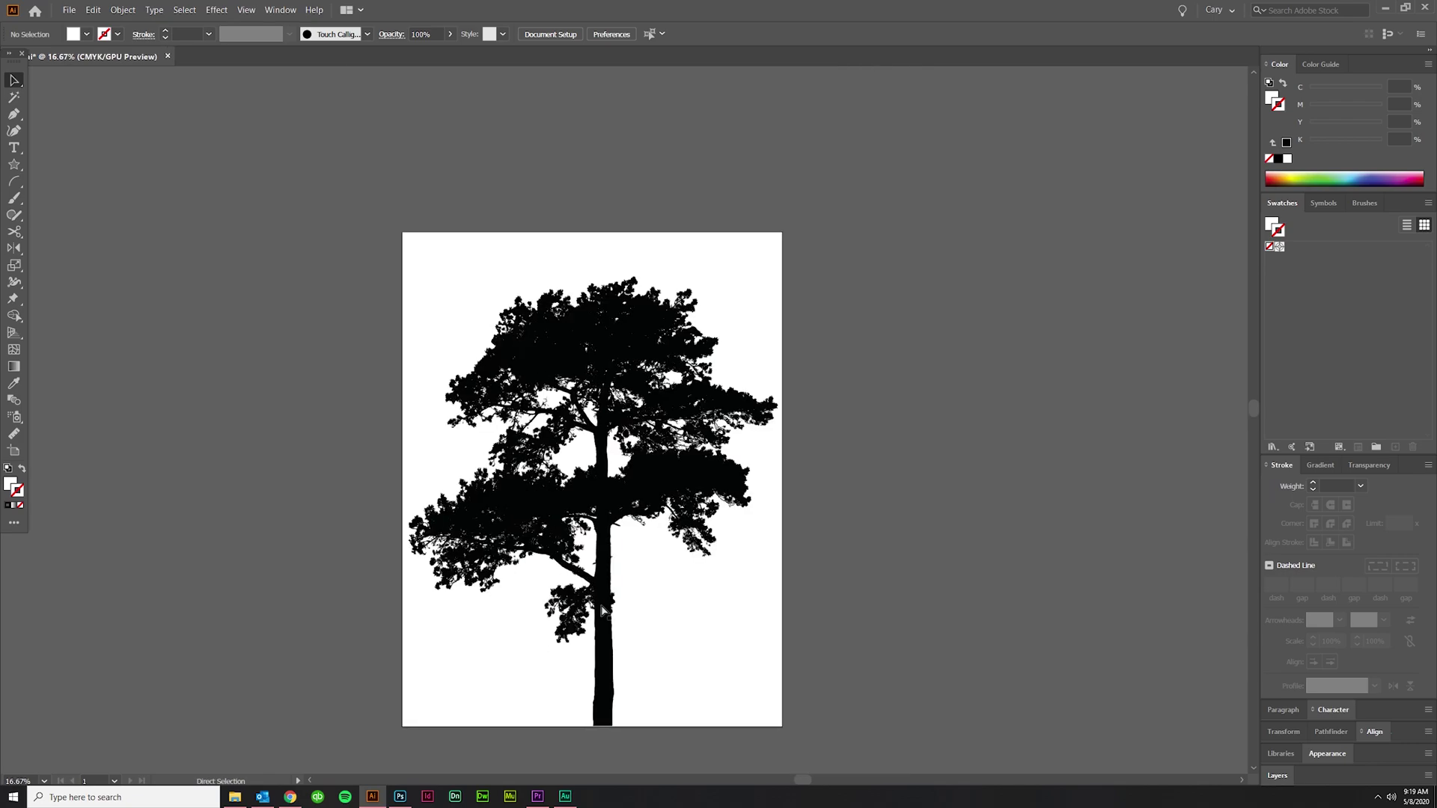
{"action": "scroll", "coordinate": [580, 627], "scroll_direction": "up", "scroll_amount": 1}
{"action": "scroll", "coordinate": [580, 627], "scroll_direction": "down", "scroll_amount": 1}
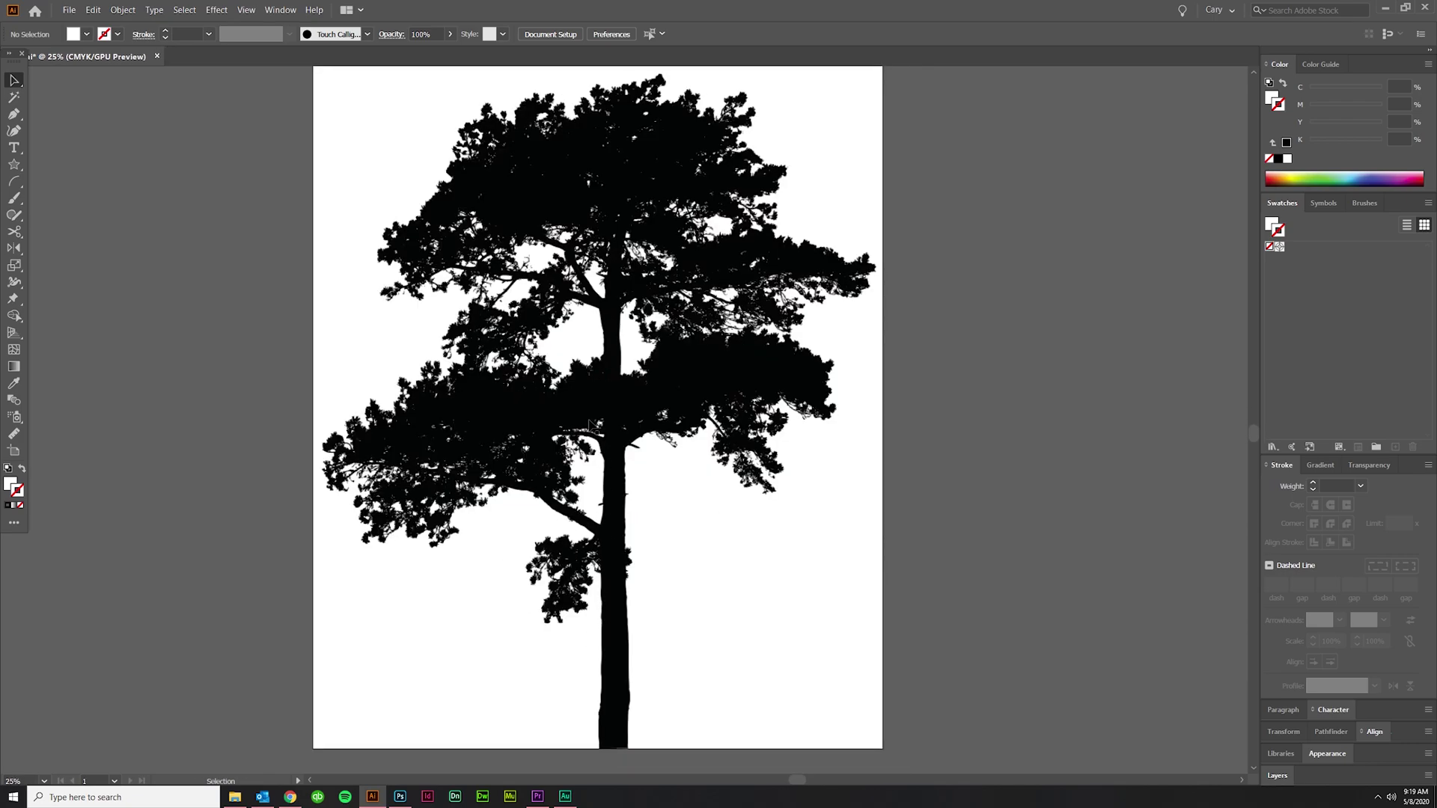
{"action": "scroll", "coordinate": [657, 563], "scroll_direction": "up", "scroll_amount": 1}
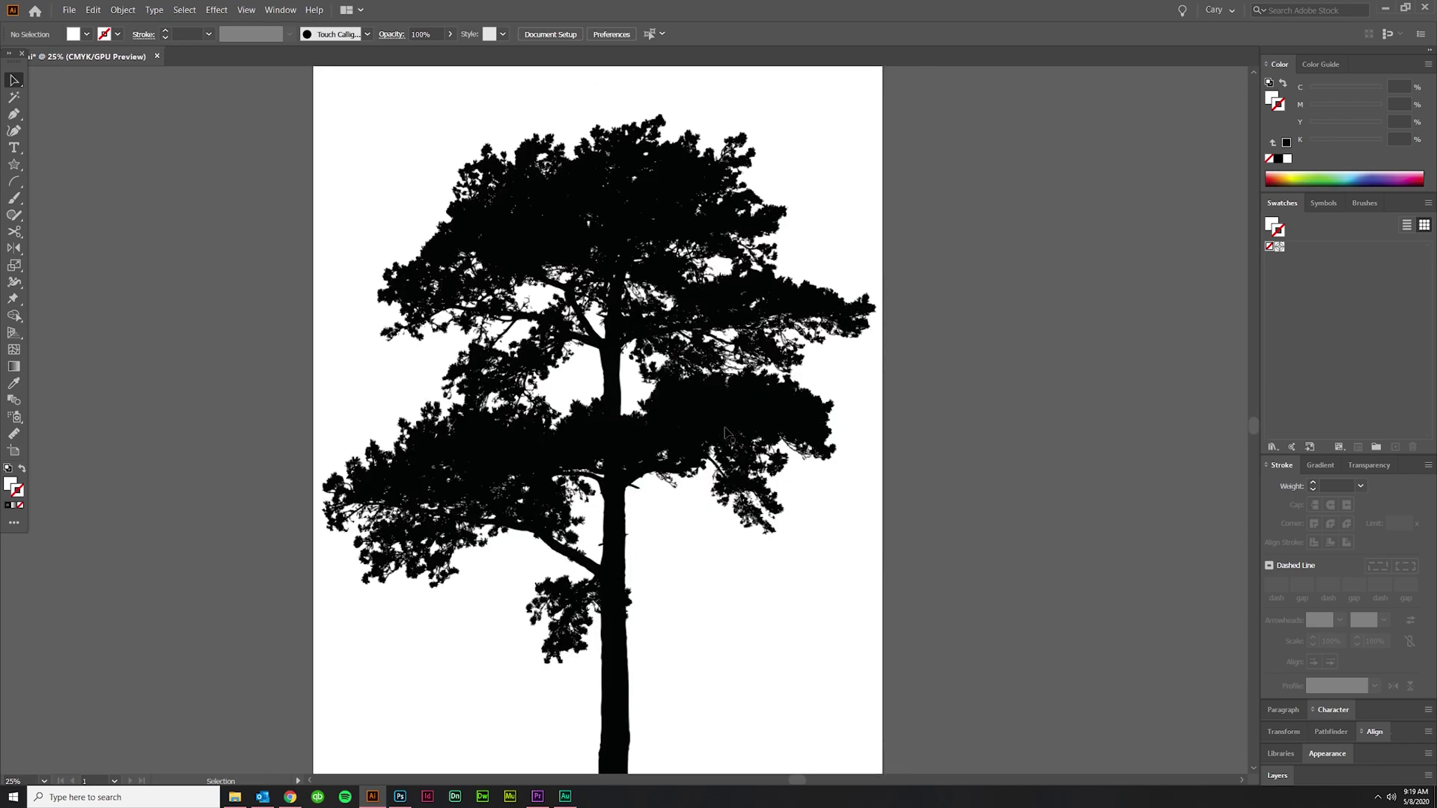
{"action": "left_click", "coordinate": [697, 435]}
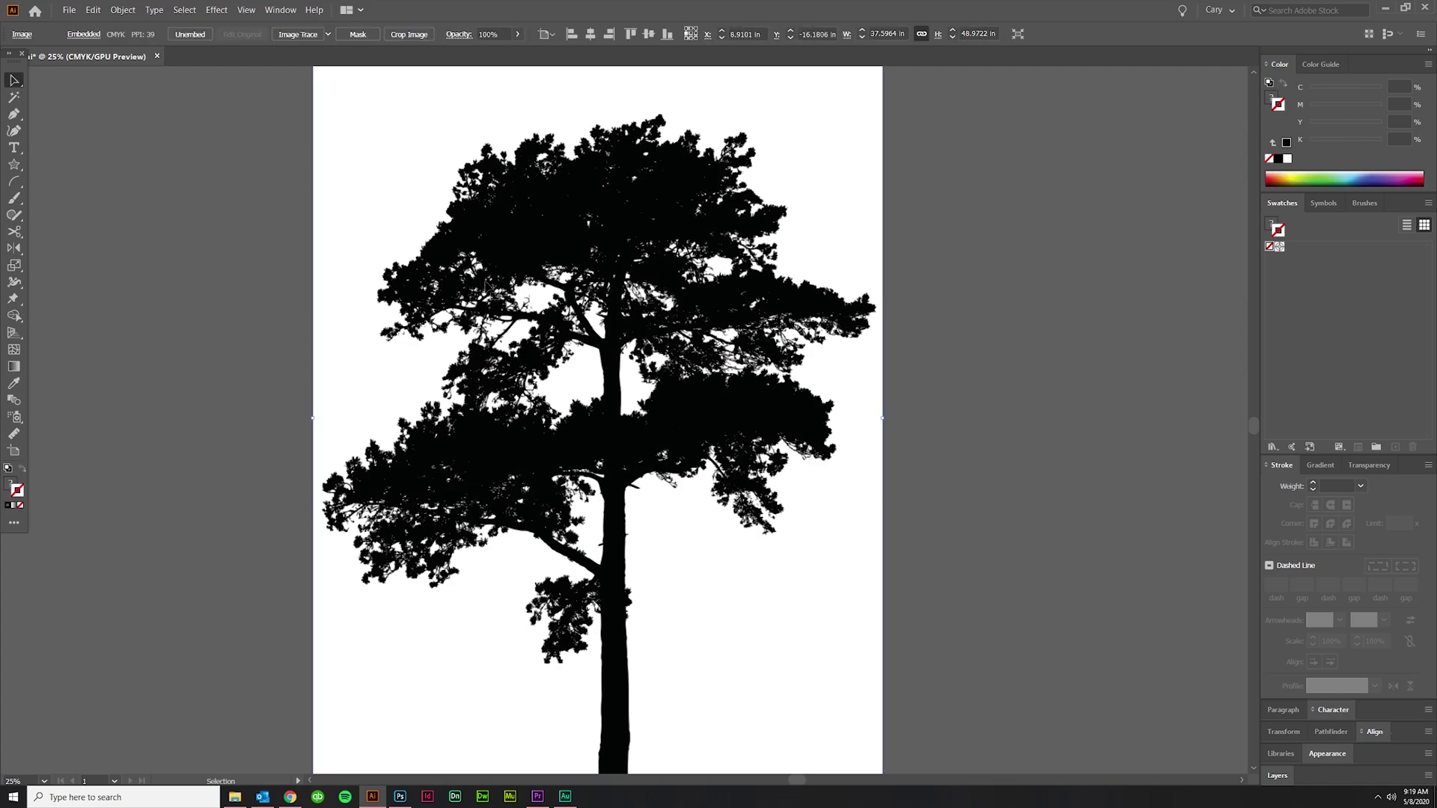
{"action": "left_click", "coordinate": [328, 34]}
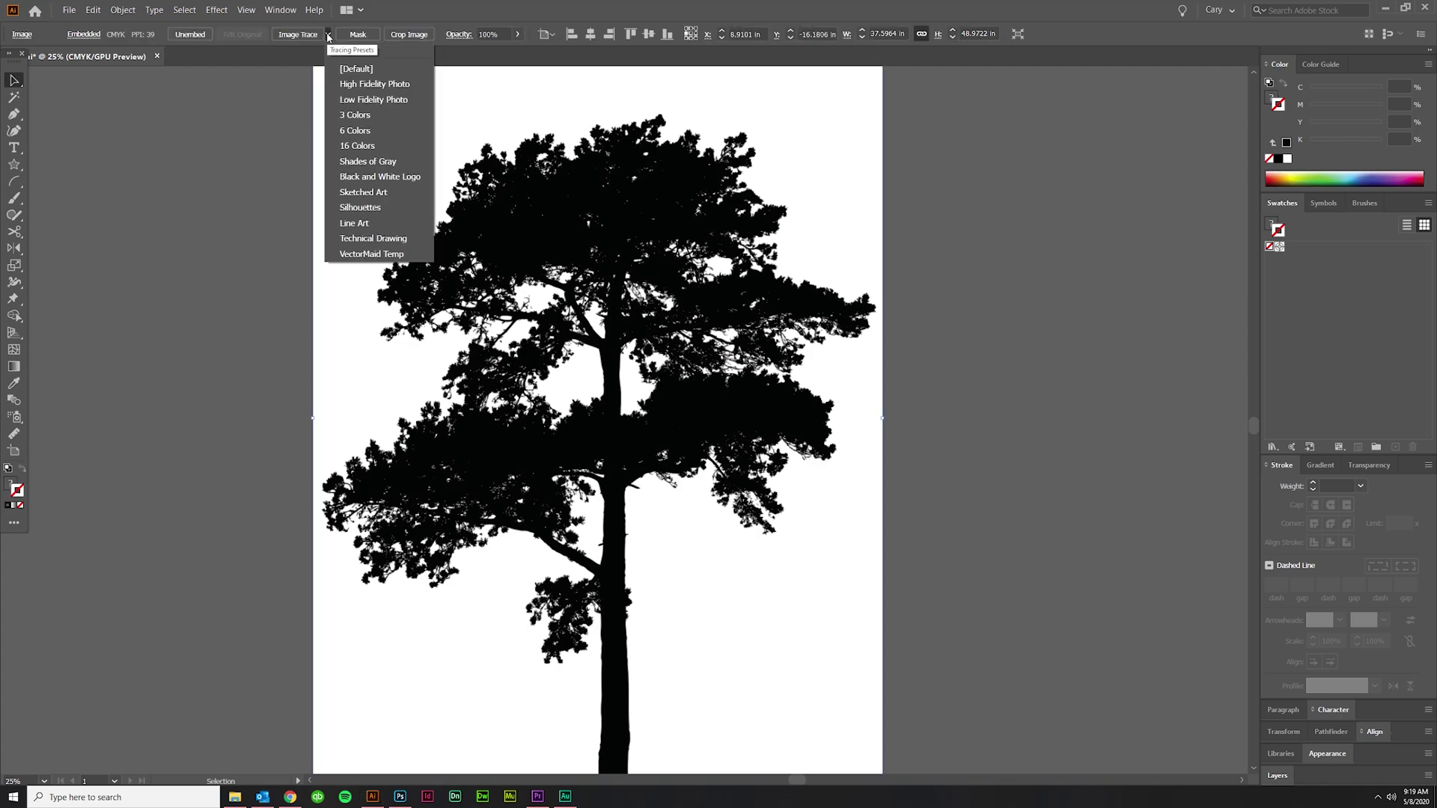
{"action": "left_click", "coordinate": [344, 208]}
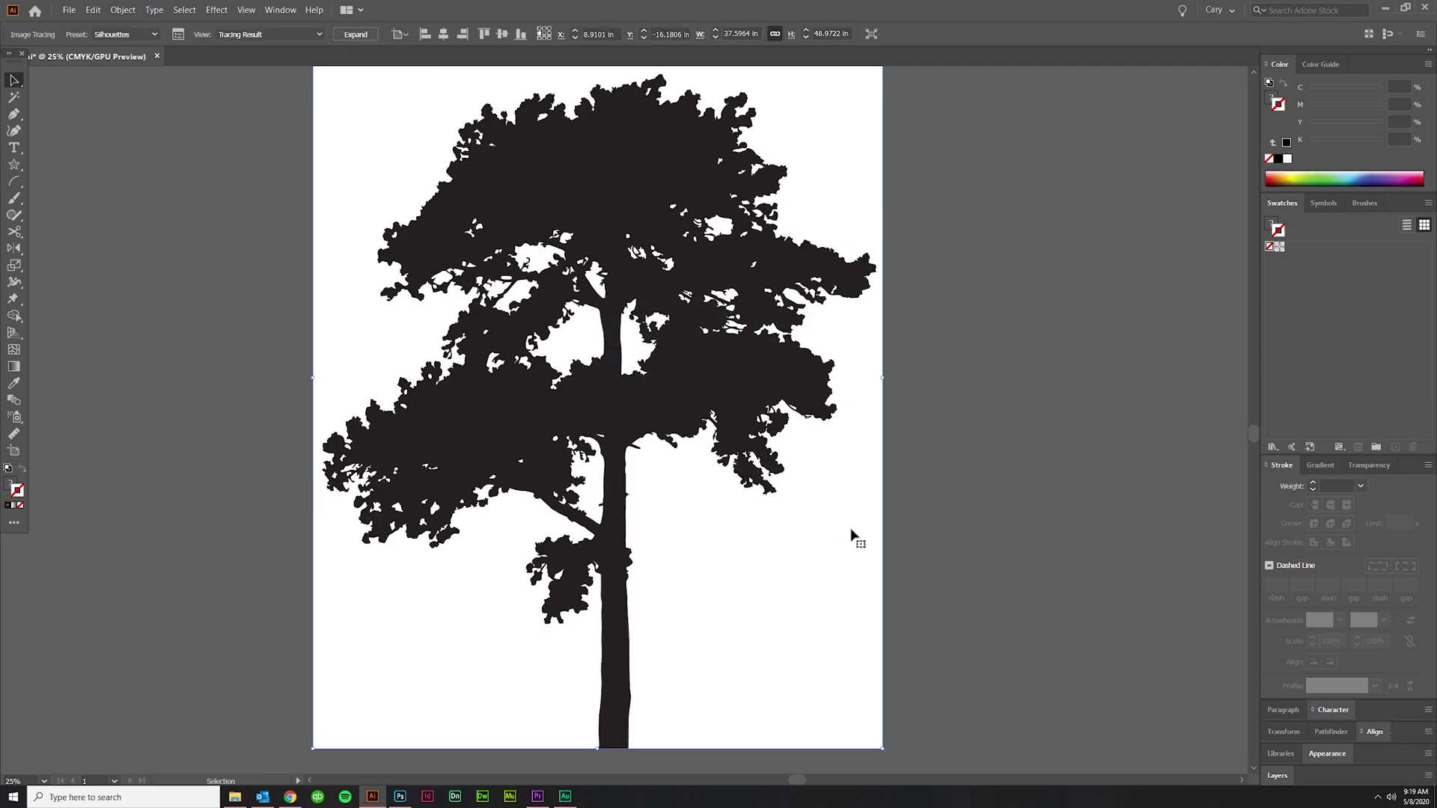
Open the Image Trace settings beside the tree and expand the advanced options.
{"action": "scroll", "coordinate": [413, 580], "scroll_direction": "down", "scroll_amount": 2}
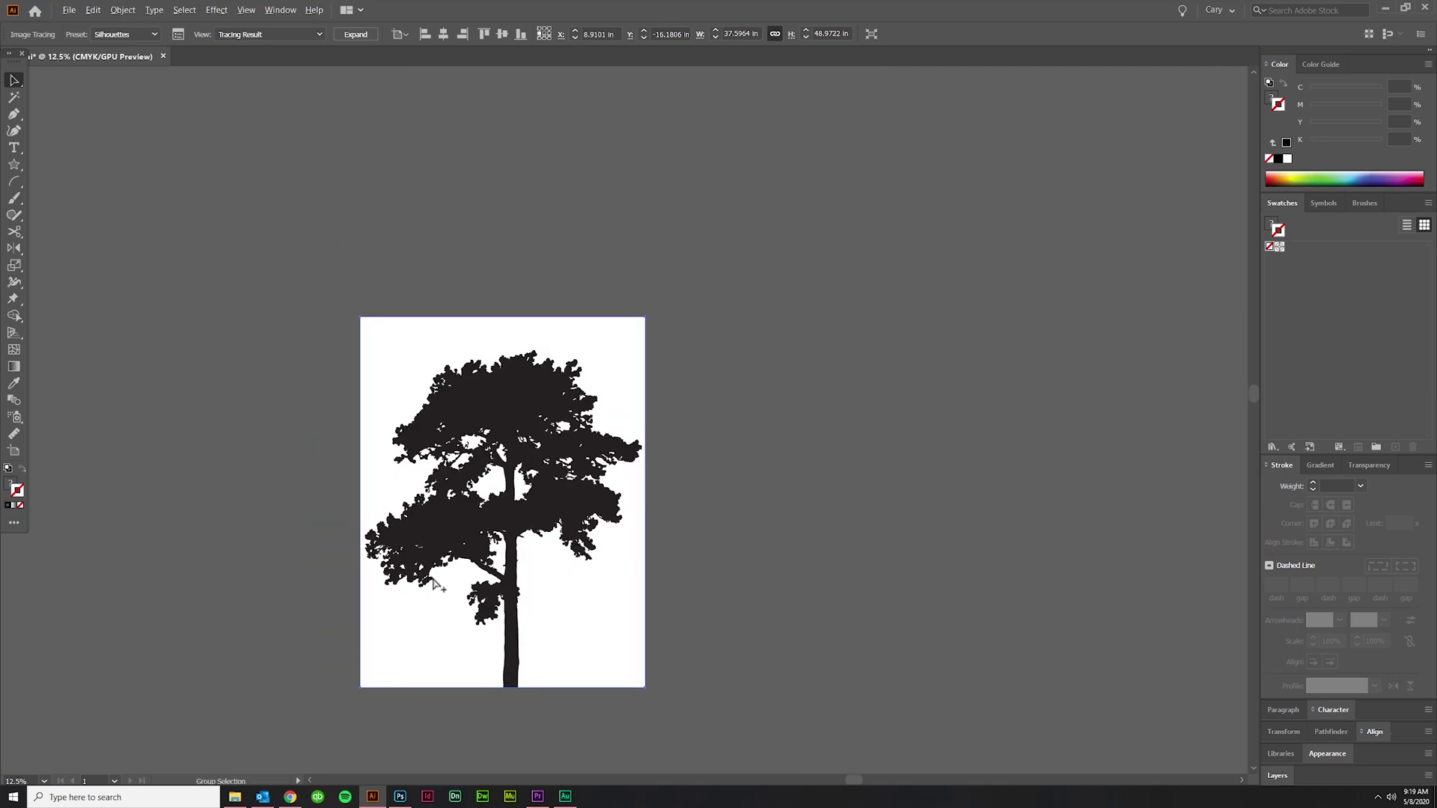
{"action": "scroll", "coordinate": [445, 612], "scroll_direction": "up", "scroll_amount": 1}
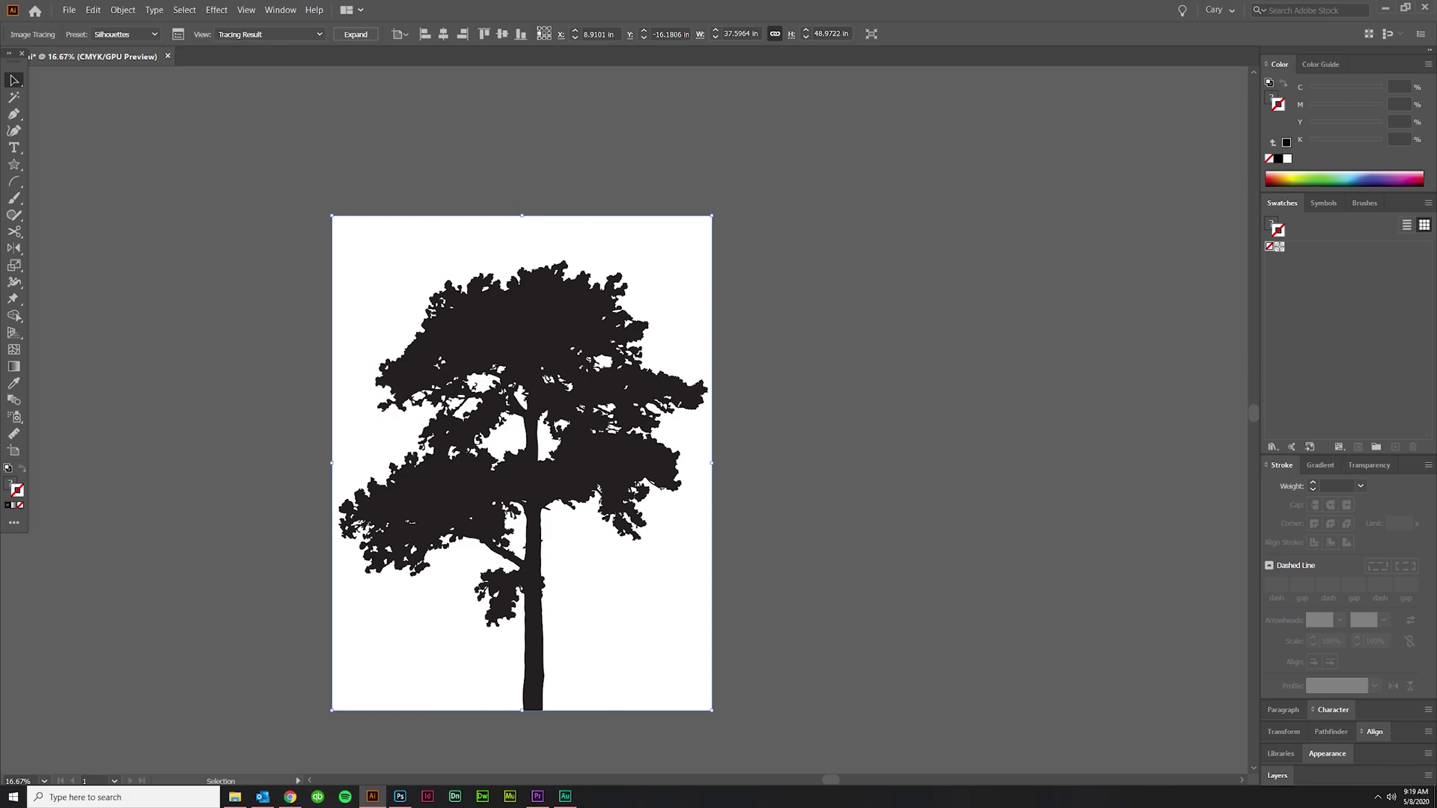
{"action": "left_click", "coordinate": [178, 34]}
{"action": "mouse_move", "coordinate": [1369, 181]}
{"action": "left_mouse_down"}
{"action": "mouse_move", "coordinate": [929, 193]}
{"action": "mouse_move", "coordinate": [885, 223]}
{"action": "left_mouse_up"}
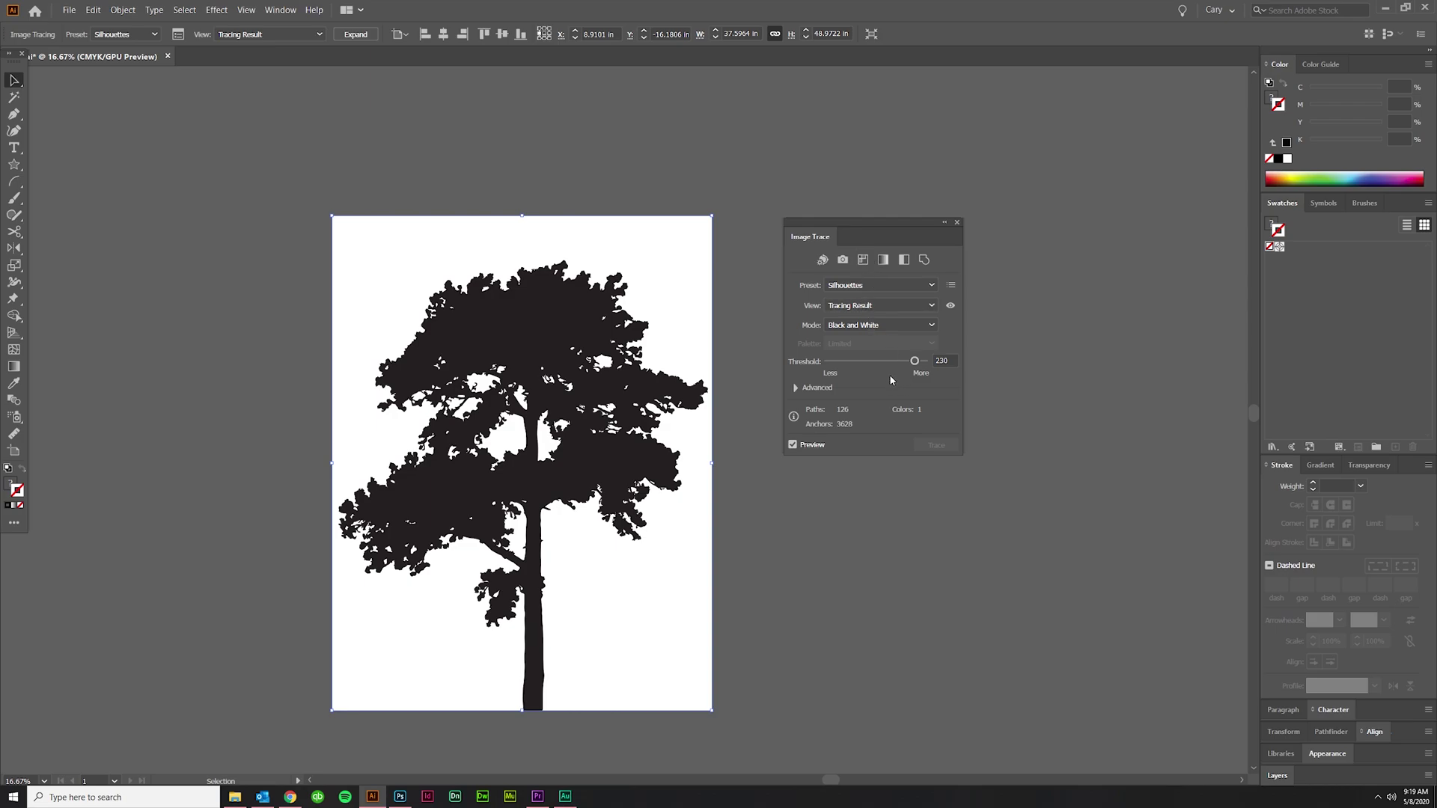
{"action": "left_click", "coordinate": [794, 388]}
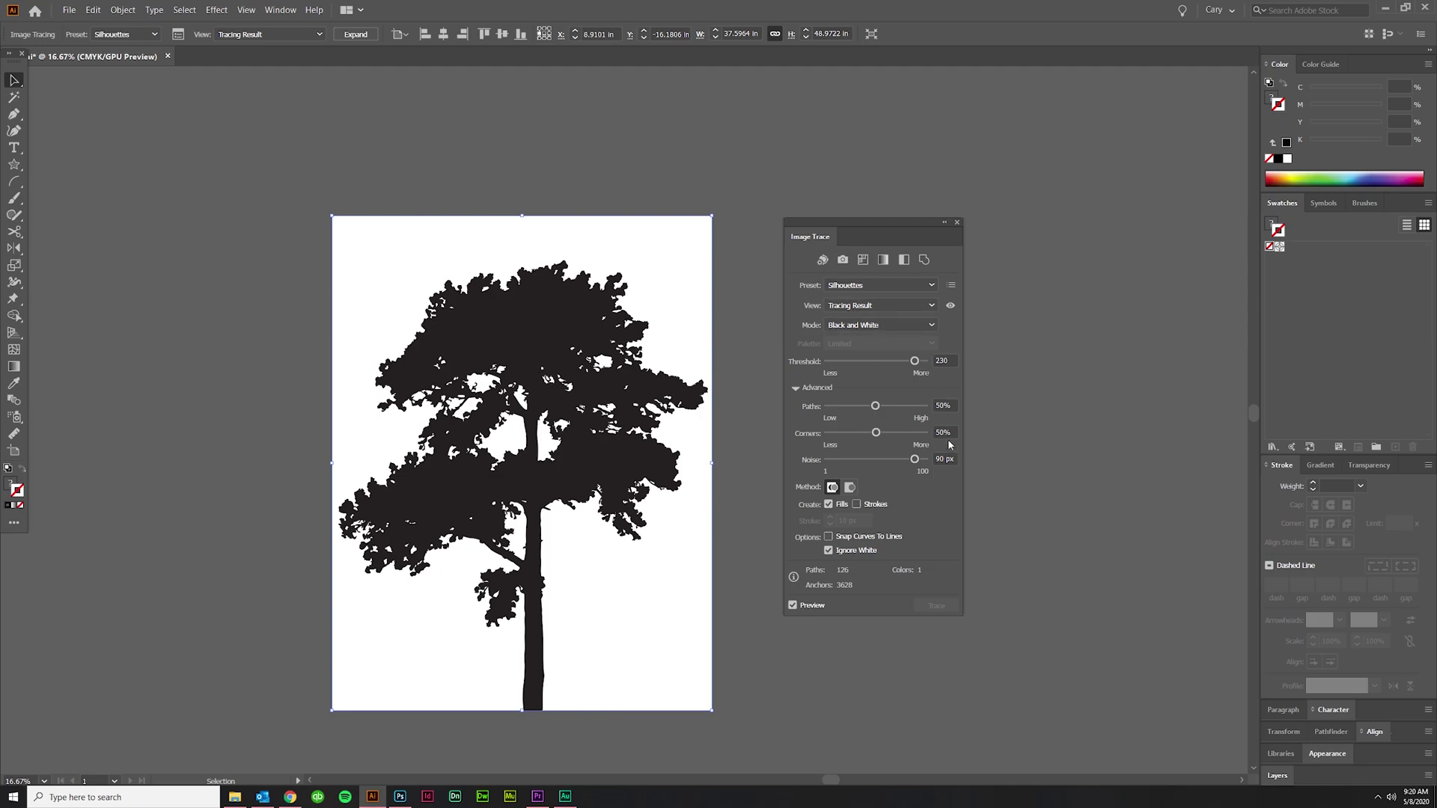
Set both the Paths and Corners values of the tree trace to 90%.
{"action": "left_click", "coordinate": [950, 405]}
{"action": "type", "text": "90"}
{"action": "key", "text": "Tab"}
{"action": "scroll", "coordinate": [516, 558], "scroll_direction": "up", "scroll_amount": 3}
{"action": "scroll", "coordinate": [516, 558], "scroll_direction": "down", "scroll_amount": 2}
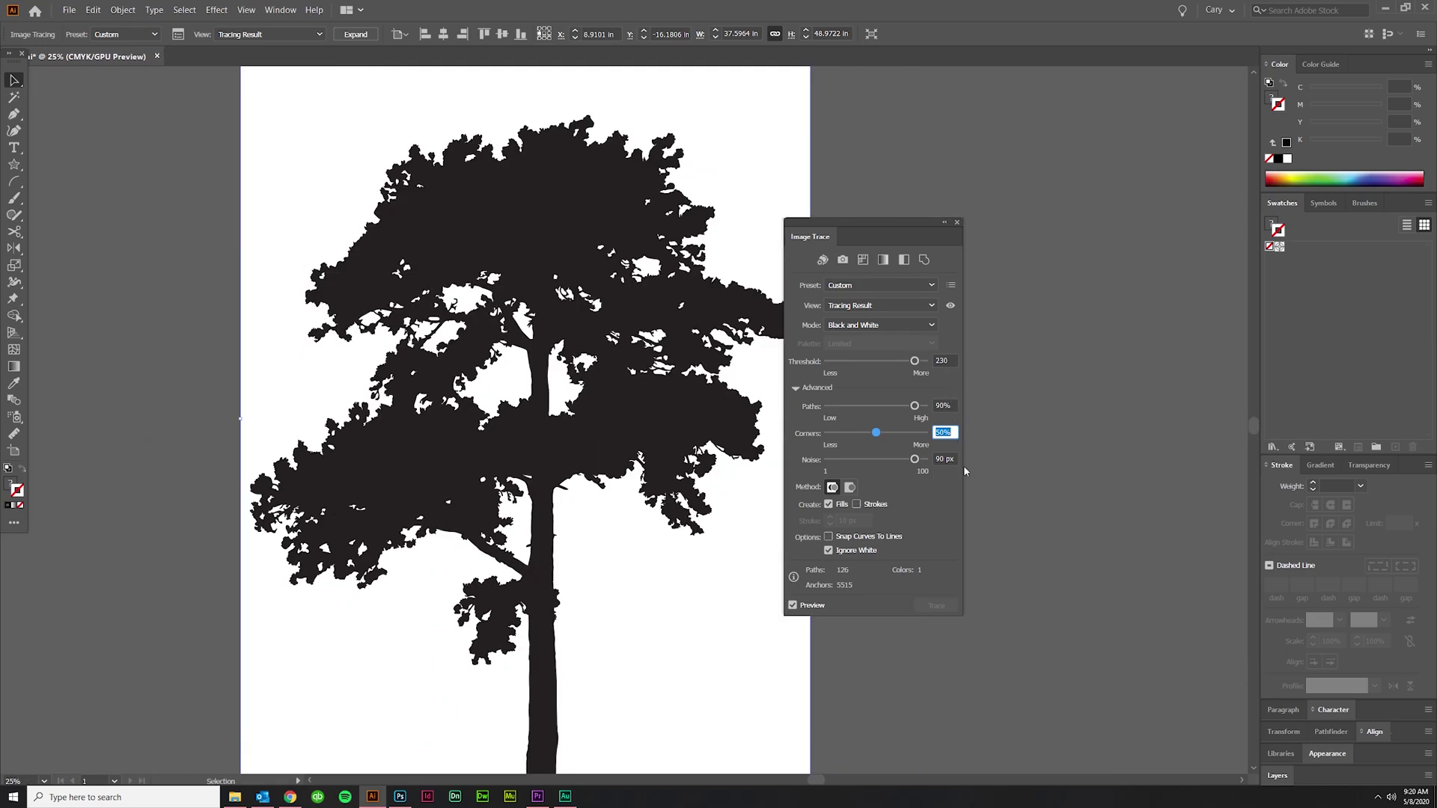
{"action": "type", "text": "90"}
{"action": "scroll", "coordinate": [524, 584], "scroll_direction": "up", "scroll_amount": 3}
{"action": "scroll", "coordinate": [503, 589], "scroll_direction": "down", "scroll_amount": 3}
{"action": "scroll", "coordinate": [577, 612], "scroll_direction": "right", "scroll_amount": 1}
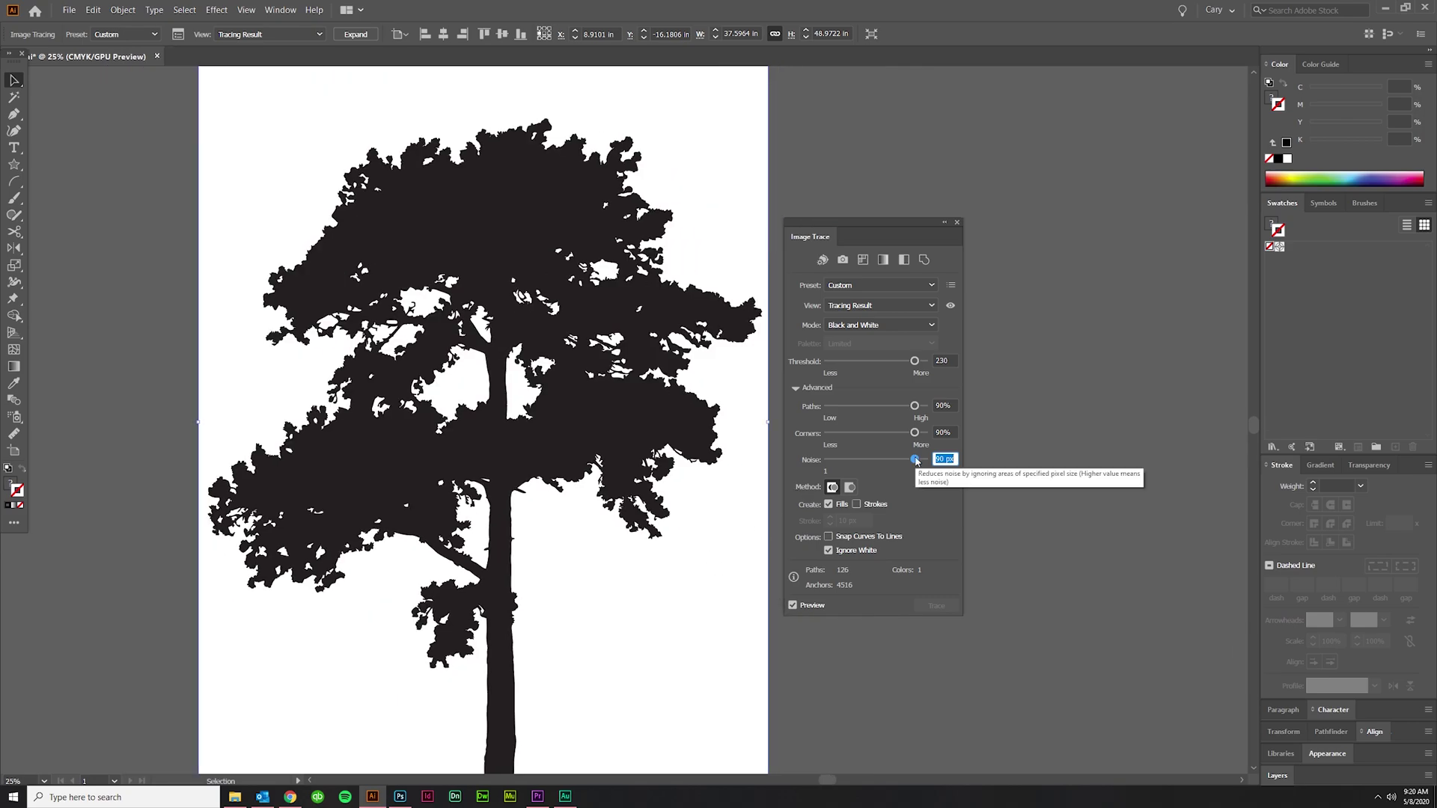
Set the trace's Noise to 1 px and inspect the tiny gaps traced in the tree's foliage.
{"action": "left_click_drag", "start_coordinate": [916, 460], "coordinate": [830, 466]}
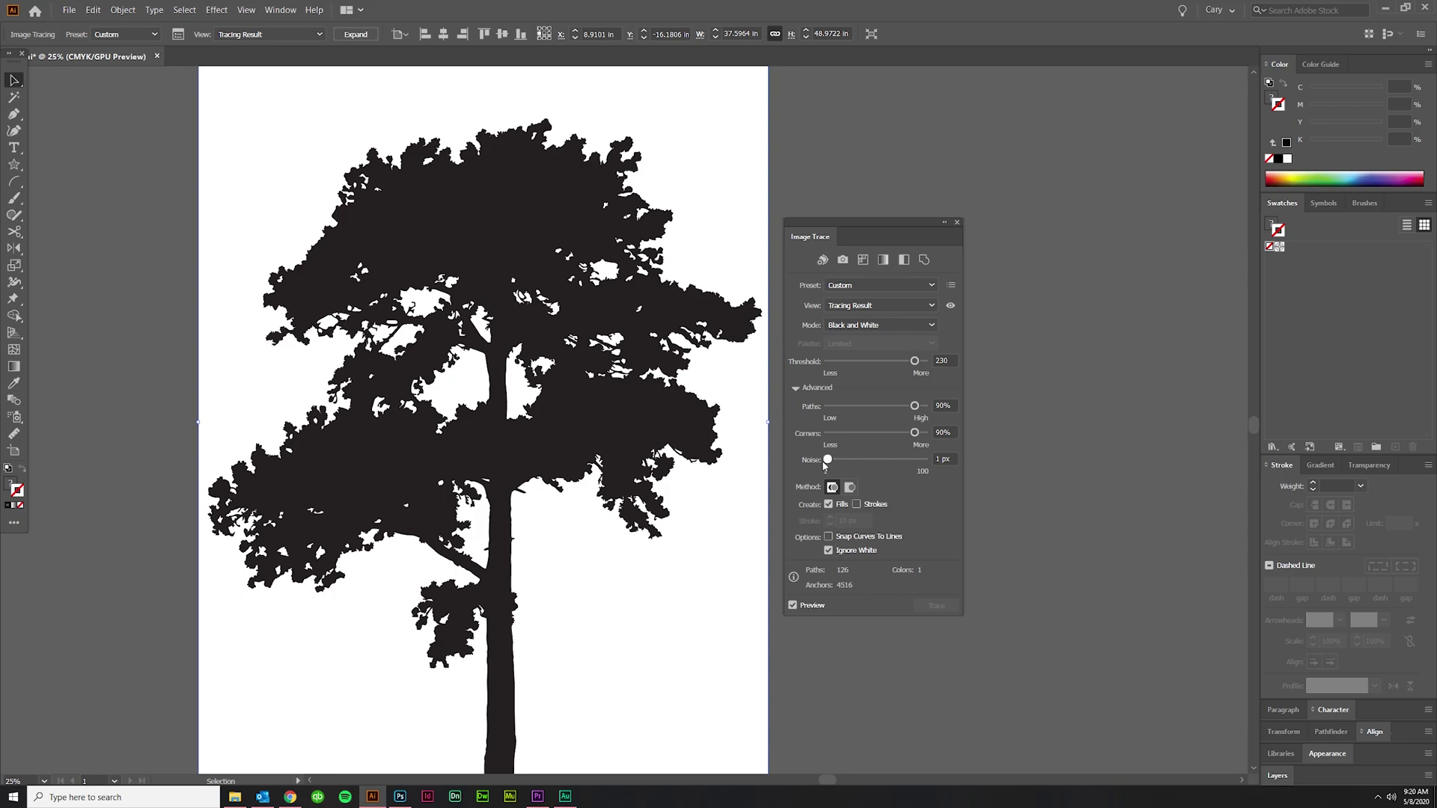
{"action": "left_click_drag", "start_coordinate": [826, 459], "coordinate": [929, 462]}
{"action": "left_click_drag", "start_coordinate": [925, 460], "coordinate": [801, 470]}
{"action": "scroll", "coordinate": [541, 516], "scroll_direction": "down", "scroll_amount": 2}
{"action": "scroll", "coordinate": [524, 566], "scroll_direction": "up", "scroll_amount": 2}
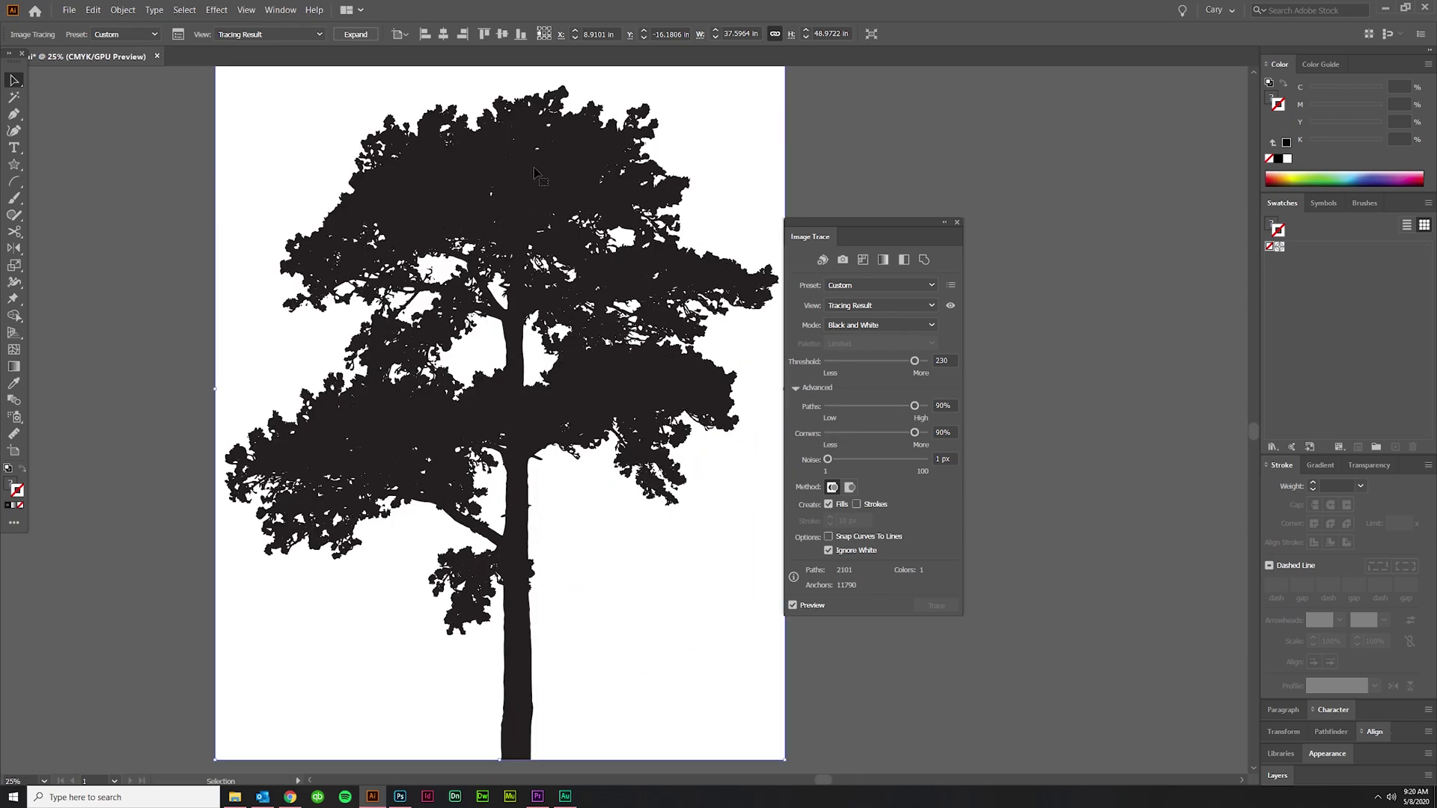
{"action": "scroll", "coordinate": [524, 221], "scroll_direction": "up", "scroll_amount": 10}
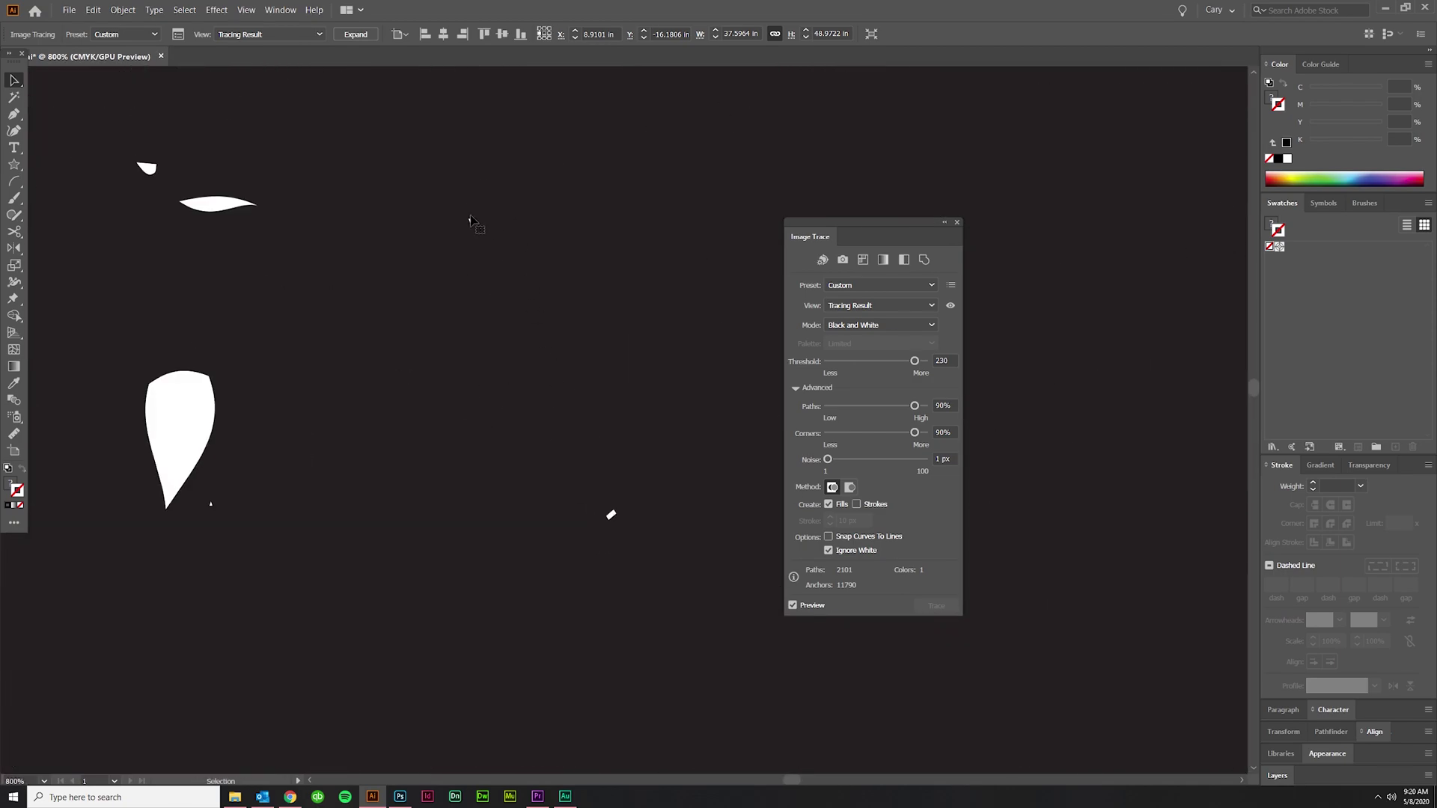
{"action": "scroll", "coordinate": [459, 206], "scroll_direction": "up", "scroll_amount": 5}
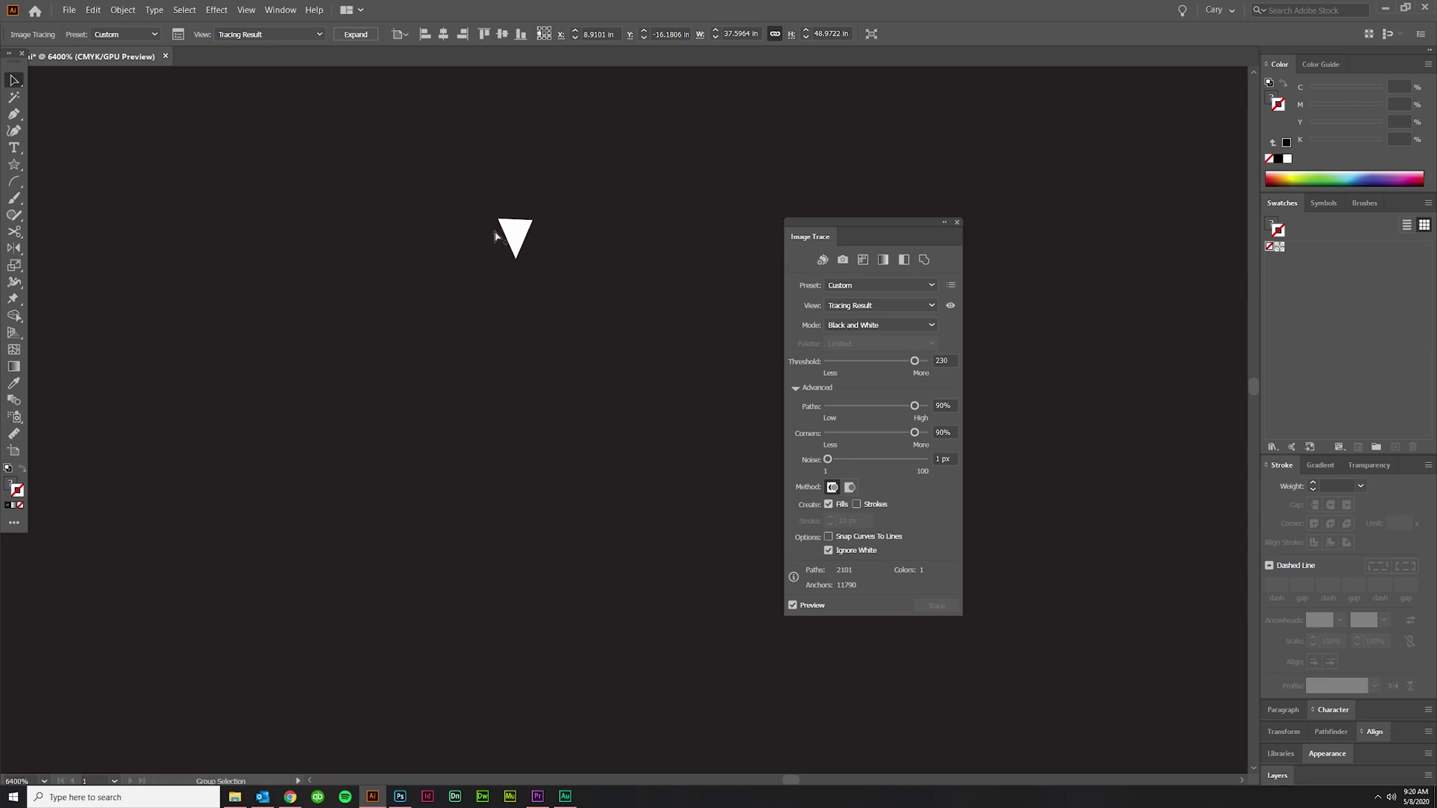
{"action": "scroll", "coordinate": [531, 312], "scroll_direction": "down", "scroll_amount": 5}
{"action": "scroll", "coordinate": [533, 329], "scroll_direction": "down", "scroll_amount": 10}
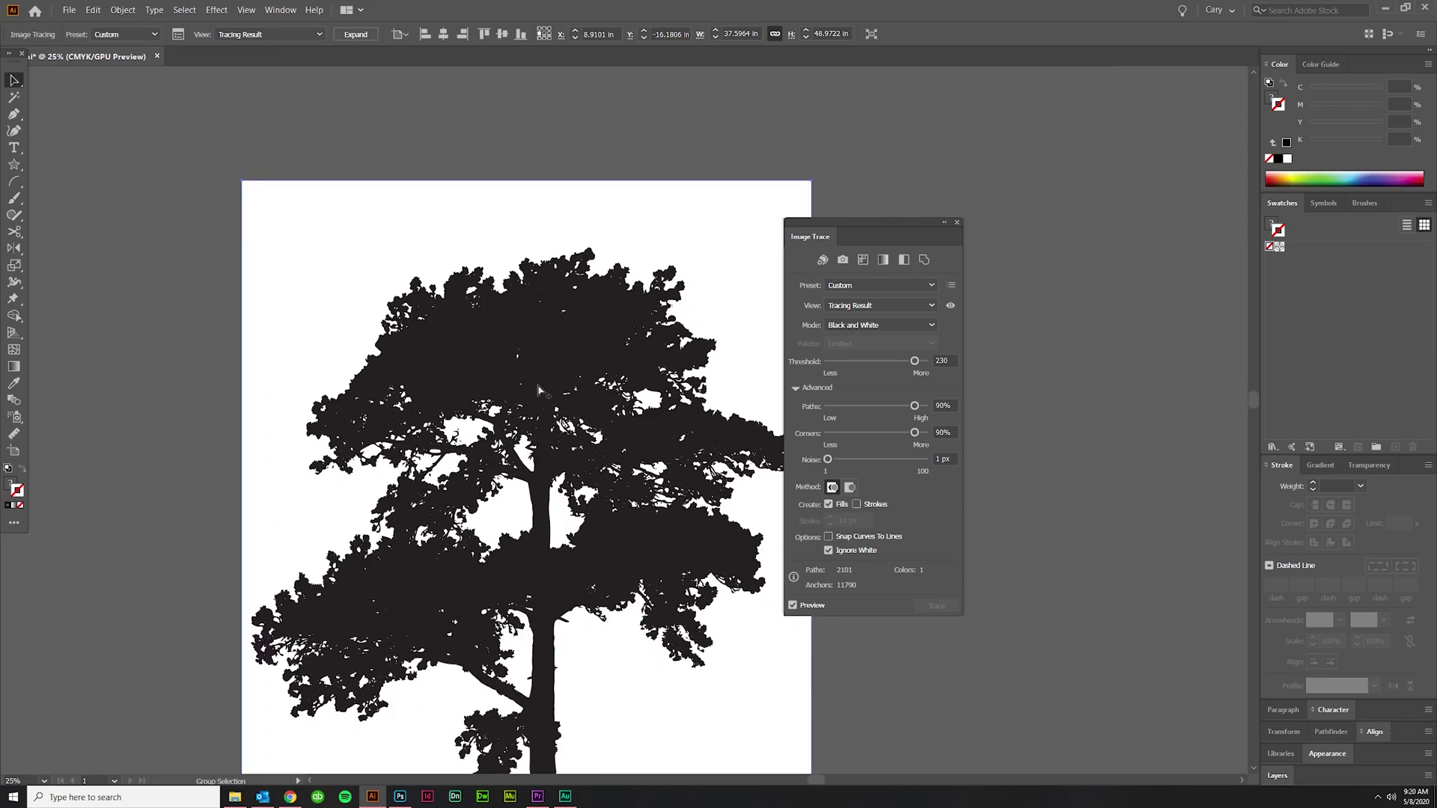
Try Noise values of 5 px and 10 px on the tree trace.
{"action": "left_click", "coordinate": [952, 460]}
{"action": "type", "text": "5"}
{"action": "key", "text": "Tab"}
{"action": "key", "text": "shift+Tab"}
{"action": "type", "text": "10"}
{"action": "key", "text": "Tab"}
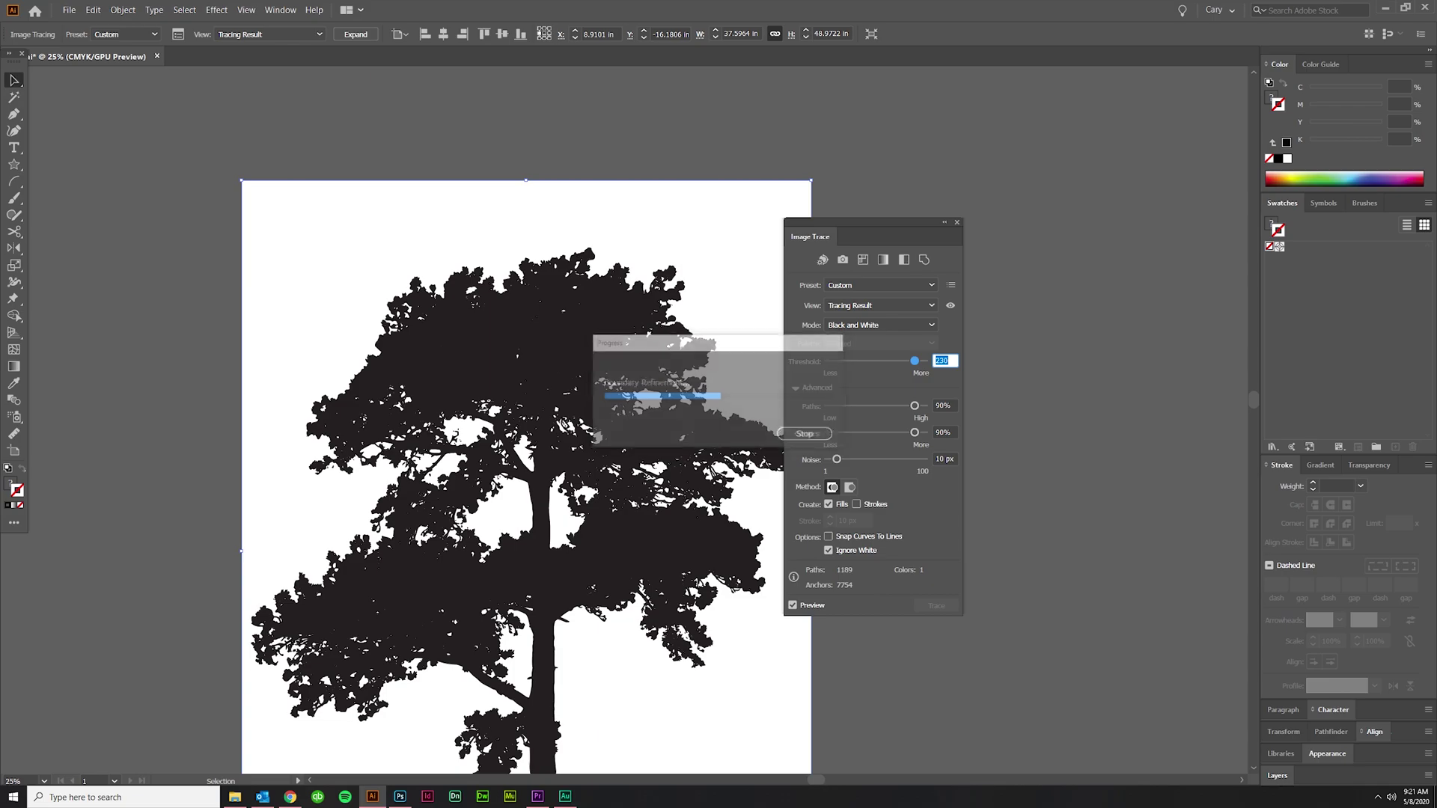
Set the trace's Noise to 20 px and review the detail across the tree.
{"action": "key", "text": "shift+Tab"}
{"action": "type", "text": "20"}
{"action": "key", "text": "Tab"}
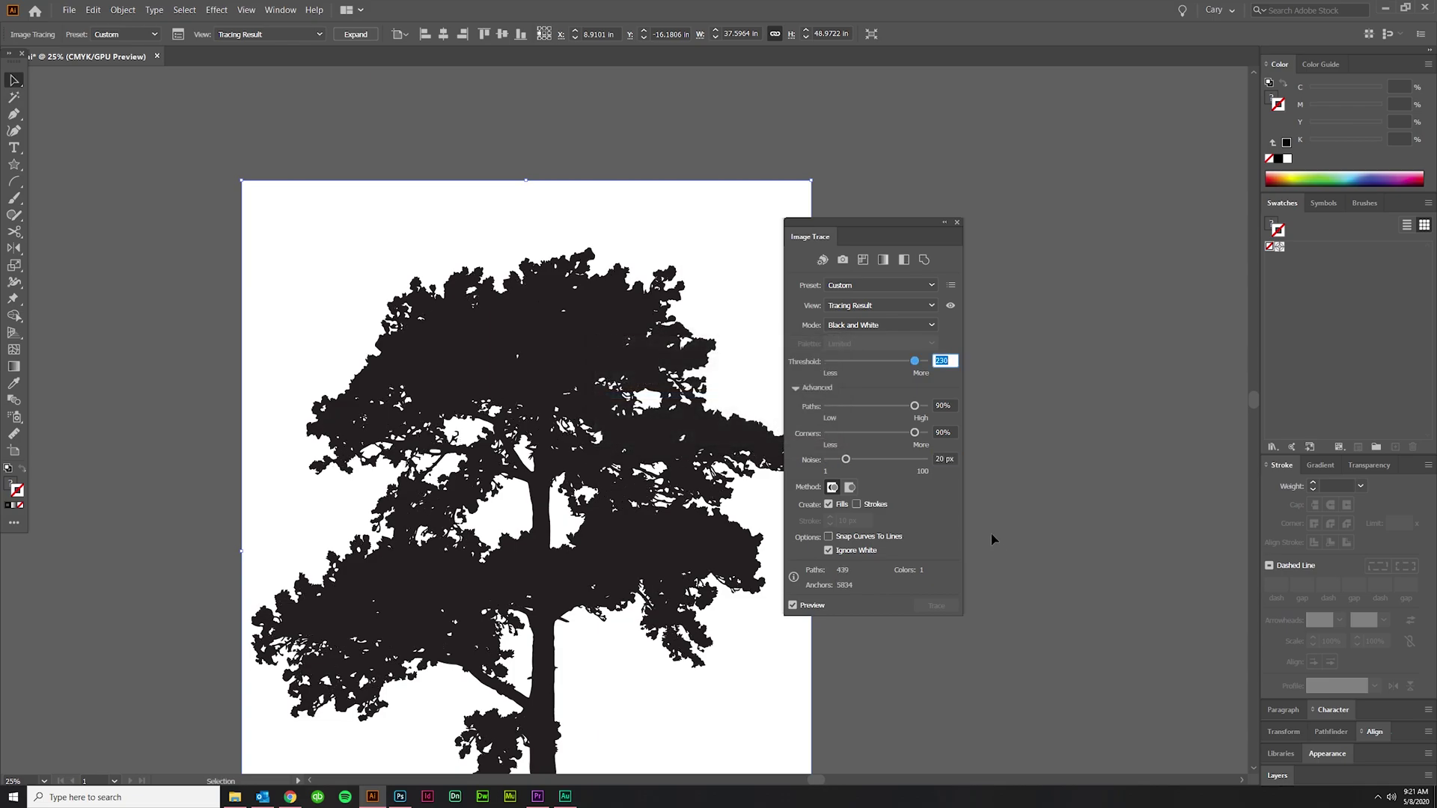
{"action": "scroll", "coordinate": [634, 645], "scroll_direction": "down", "scroll_amount": 2}
{"action": "scroll", "coordinate": [632, 648], "scroll_direction": "down", "scroll_amount": 2}
{"action": "scroll", "coordinate": [491, 677], "scroll_direction": "up", "scroll_amount": 2}
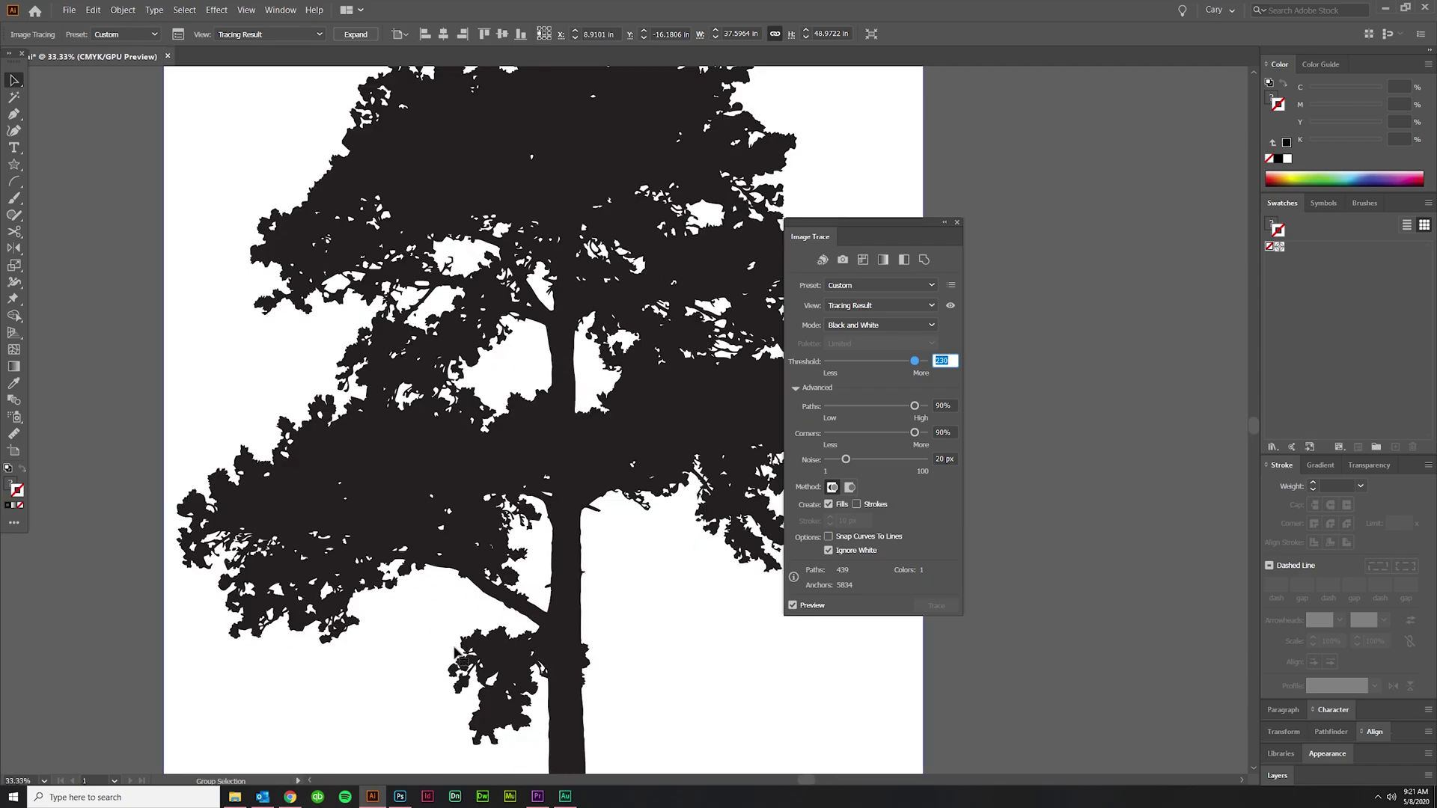
{"action": "scroll", "coordinate": [443, 540], "scroll_direction": "down", "scroll_amount": 1}
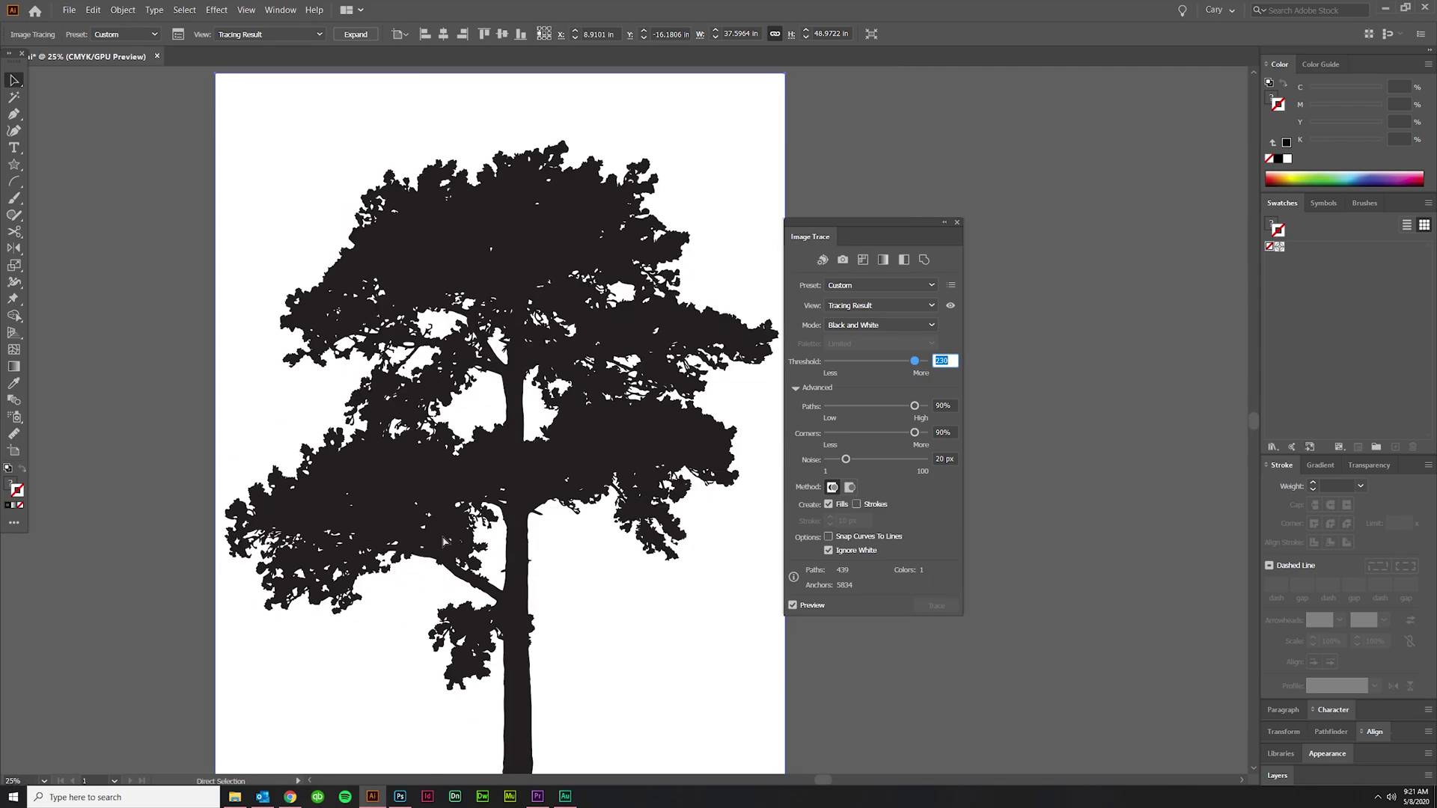
{"action": "scroll", "coordinate": [443, 540], "scroll_direction": "right", "scroll_amount": 1}
{"action": "scroll", "coordinate": [476, 506], "scroll_direction": "down", "scroll_amount": 4}
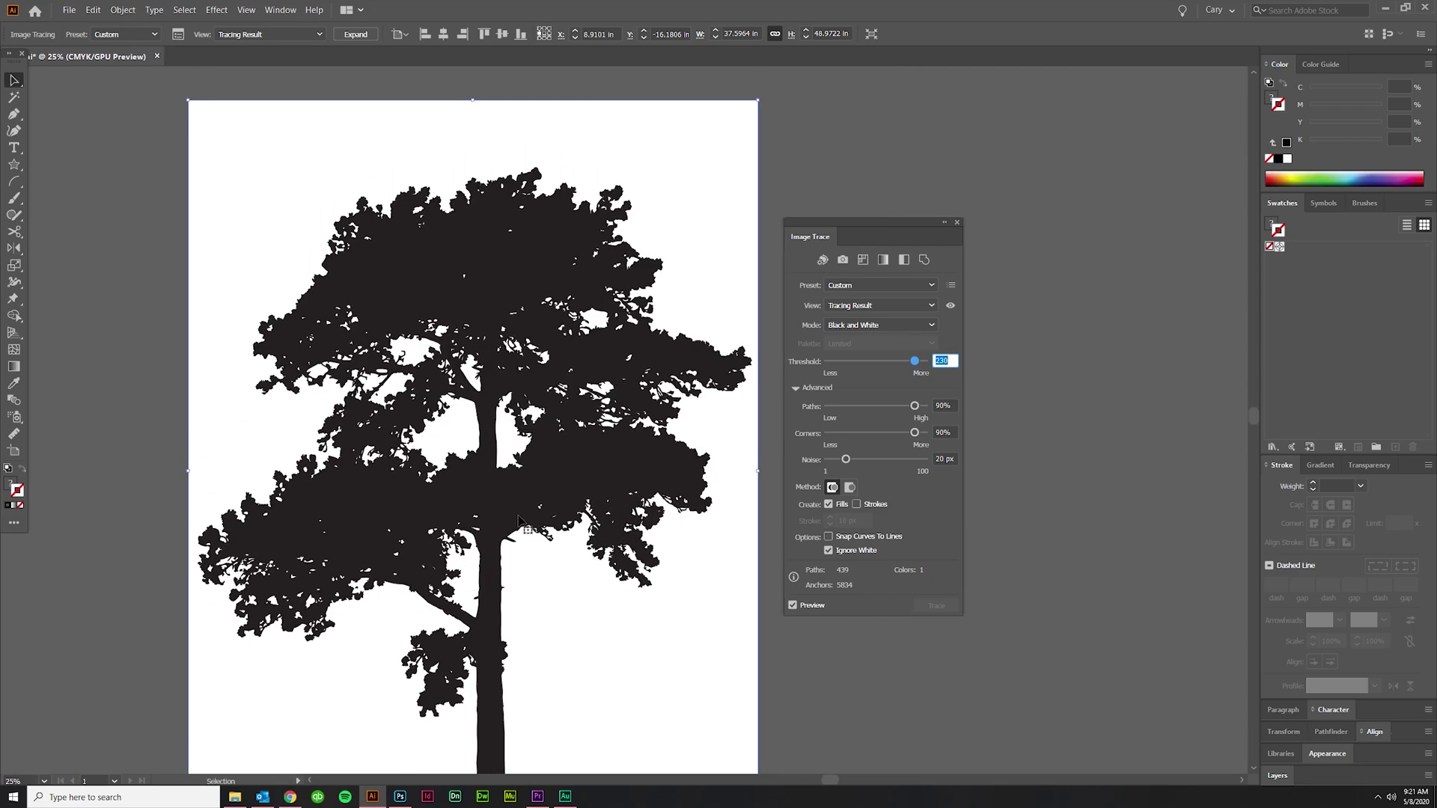
Review the traced tree silhouette from the crown down to the base of the trunk.
{"action": "scroll", "coordinate": [501, 516], "scroll_direction": "left", "scroll_amount": 1}
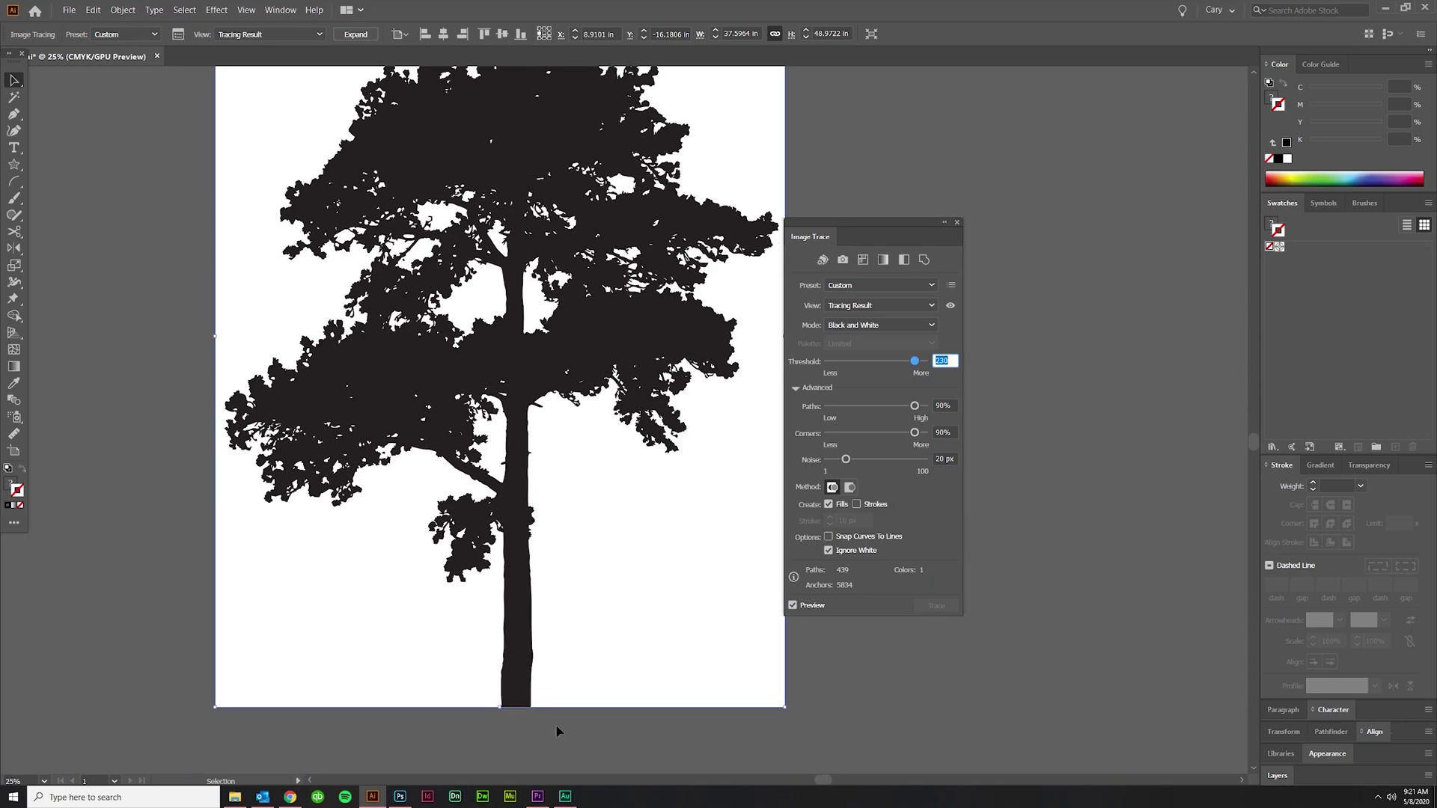
{"action": "scroll", "coordinate": [555, 727], "scroll_direction": "right", "scroll_amount": 1}
{"action": "scroll", "coordinate": [567, 673], "scroll_direction": "up", "scroll_amount": 2}
{"action": "scroll", "coordinate": [553, 591], "scroll_direction": "up", "scroll_amount": 4}
{"action": "scroll", "coordinate": [408, 496], "scroll_direction": "down", "scroll_amount": 1}
{"action": "scroll", "coordinate": [374, 520], "scroll_direction": "right", "scroll_amount": 1}
{"action": "scroll", "coordinate": [364, 531], "scroll_direction": "up", "scroll_amount": 1}
{"action": "scroll", "coordinate": [407, 569], "scroll_direction": "down", "scroll_amount": 3}
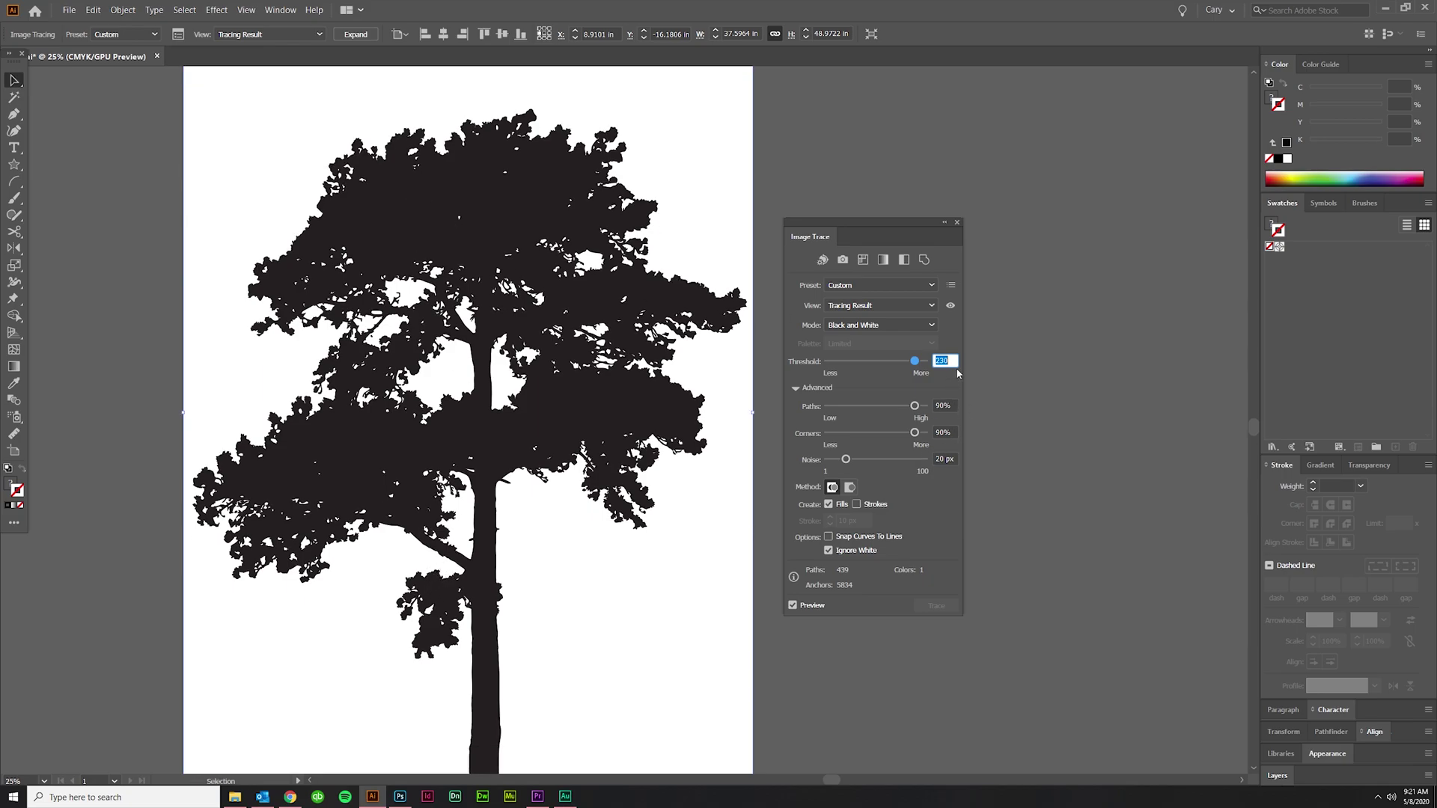
Try Threshold values of 200 and 150 on the tree trace.
{"action": "type", "text": "200"}
{"action": "key", "text": "shift+Tab"}
{"action": "type", "text": "150"}
{"action": "key", "text": "Tab"}
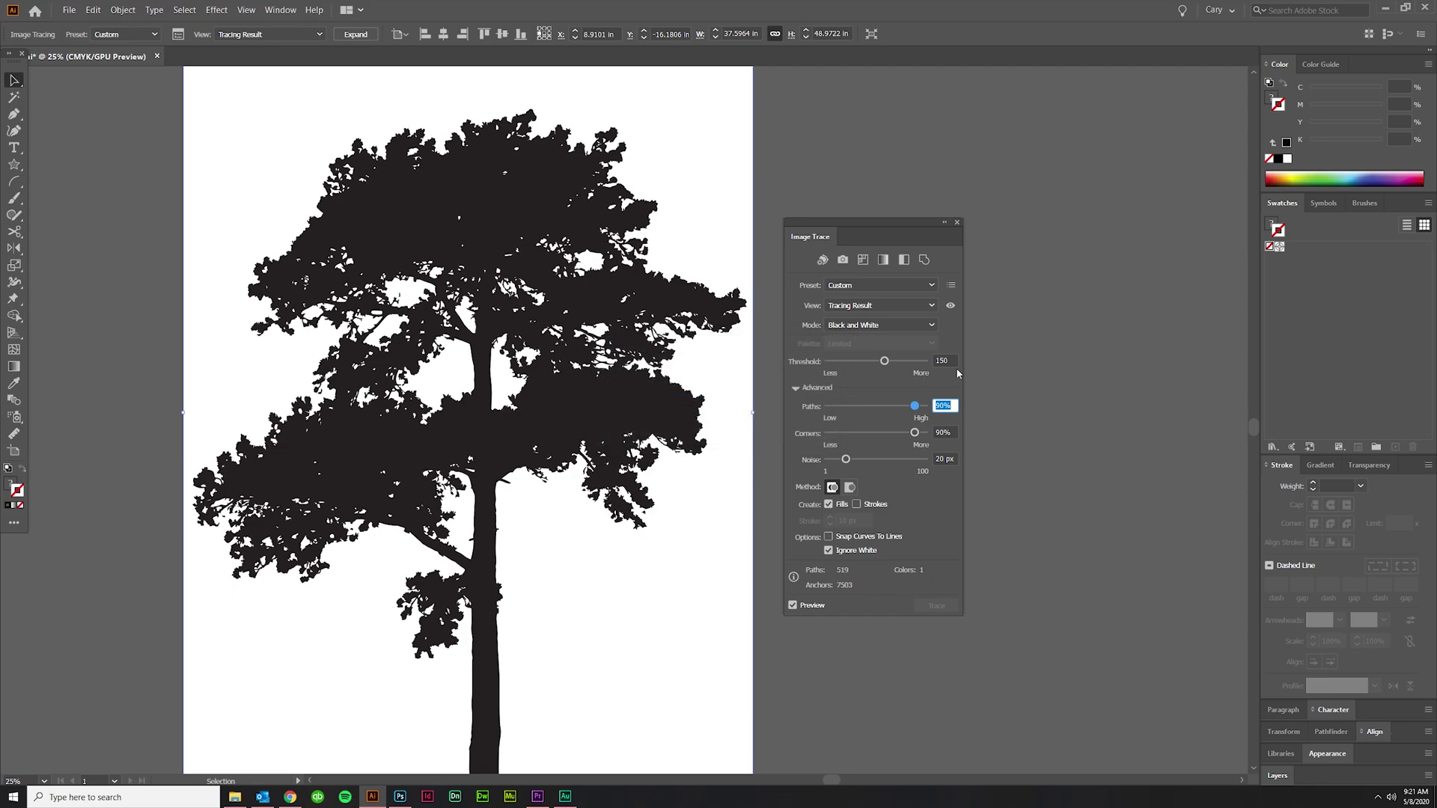
Set the trace's Threshold to 100 and review the branches and foliage.
{"action": "key", "text": "shift+Tab"}
{"action": "type", "text": "100"}
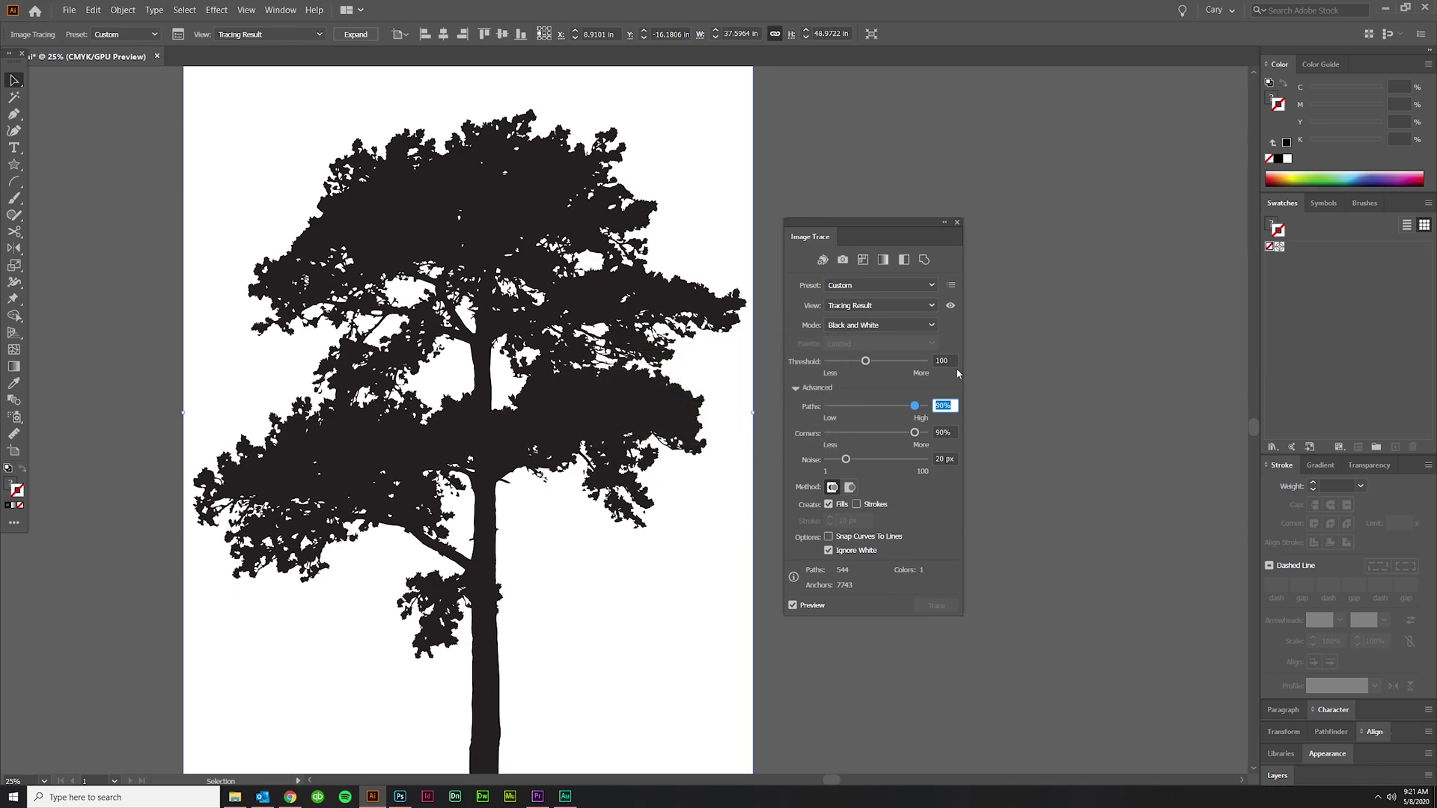
{"action": "scroll", "coordinate": [554, 373], "scroll_direction": "down", "scroll_amount": 2}
{"action": "scroll", "coordinate": [509, 412], "scroll_direction": "up", "scroll_amount": 2}
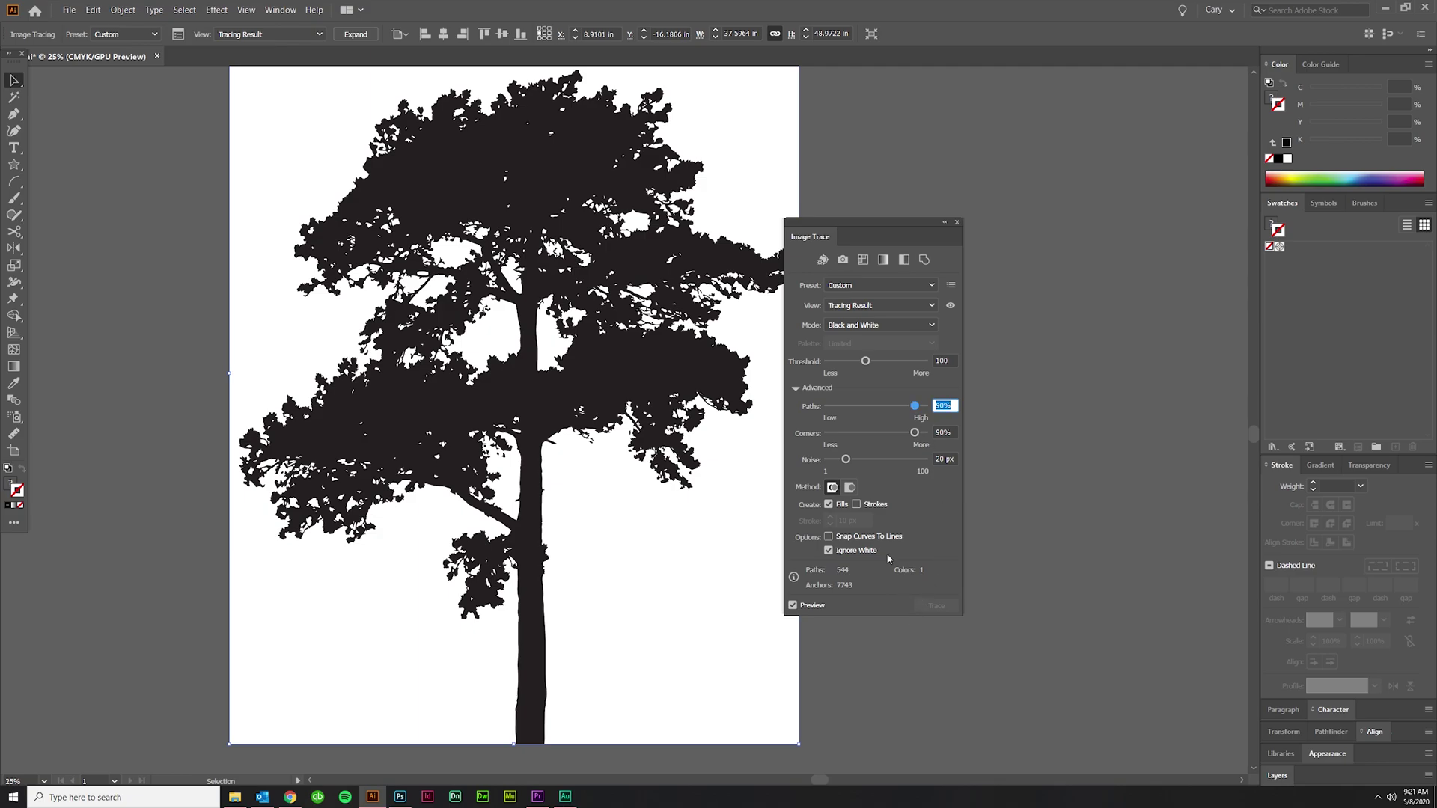
Expand the tree trace into editable vector paths and check them briefly in Outline view.
{"action": "scroll", "coordinate": [622, 476], "scroll_direction": "down", "scroll_amount": 1}
{"action": "scroll", "coordinate": [623, 483], "scroll_direction": "right", "scroll_amount": 2}
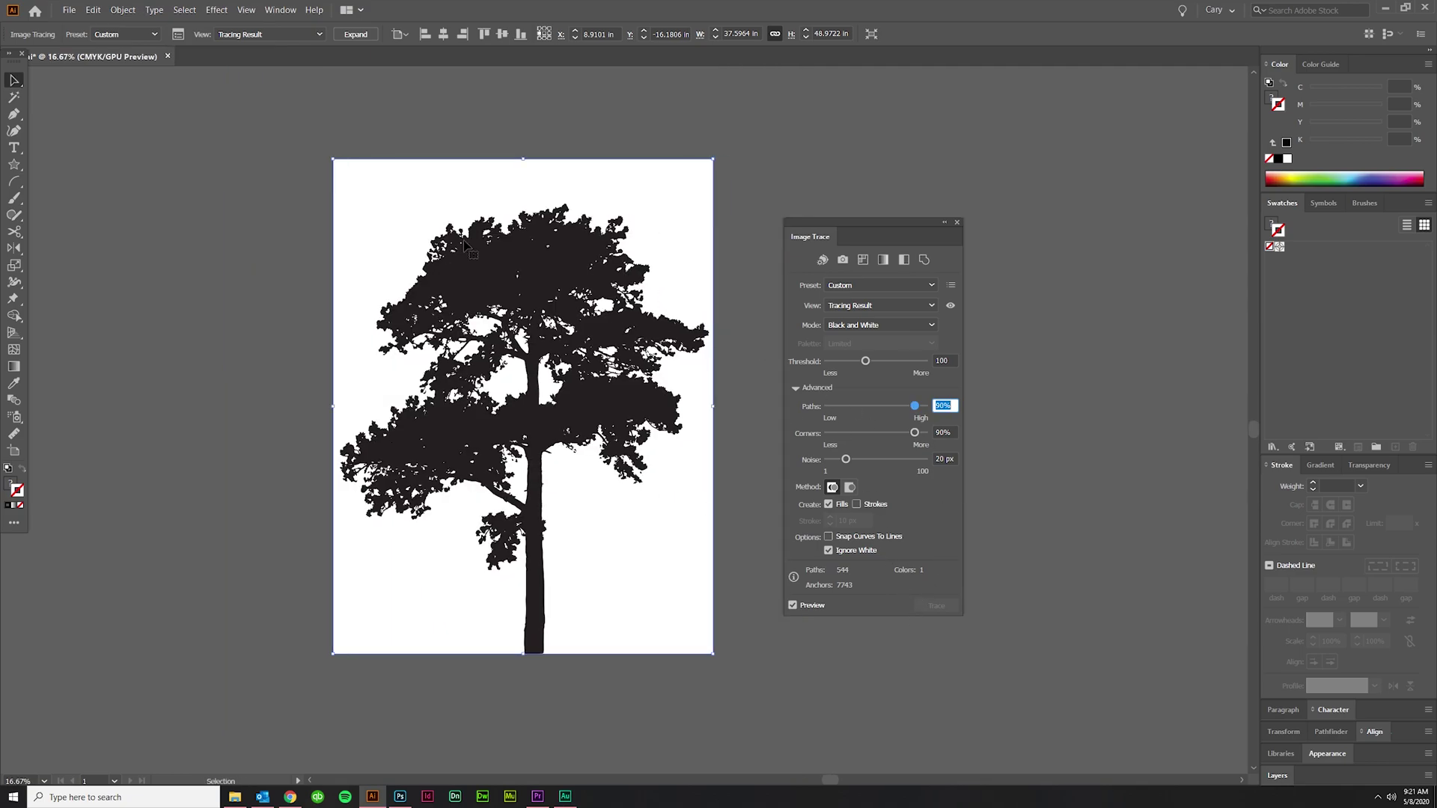
{"action": "left_click", "coordinate": [356, 35]}
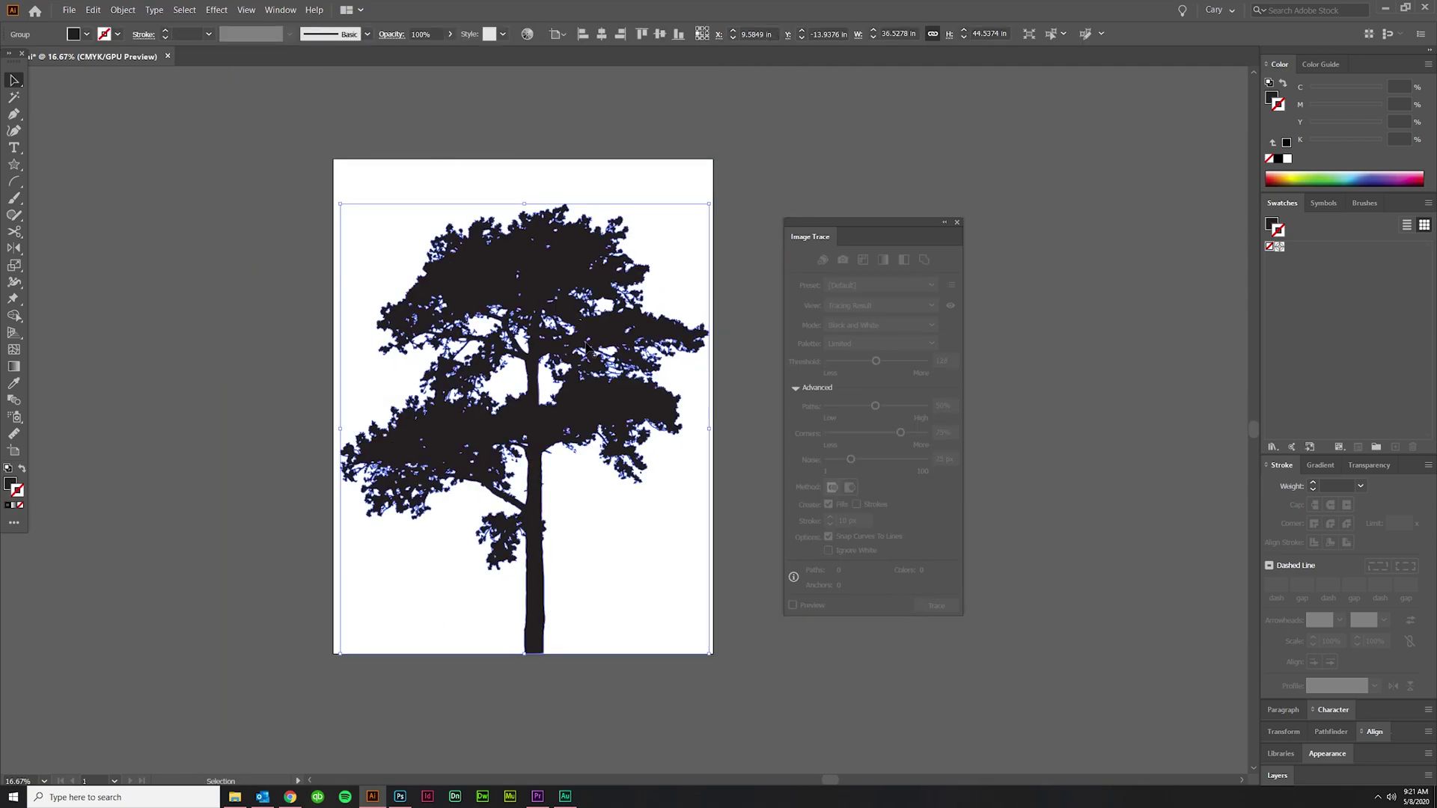
{"action": "key", "text": "ctrl+y"}
{"action": "left_click", "coordinate": [682, 578]}
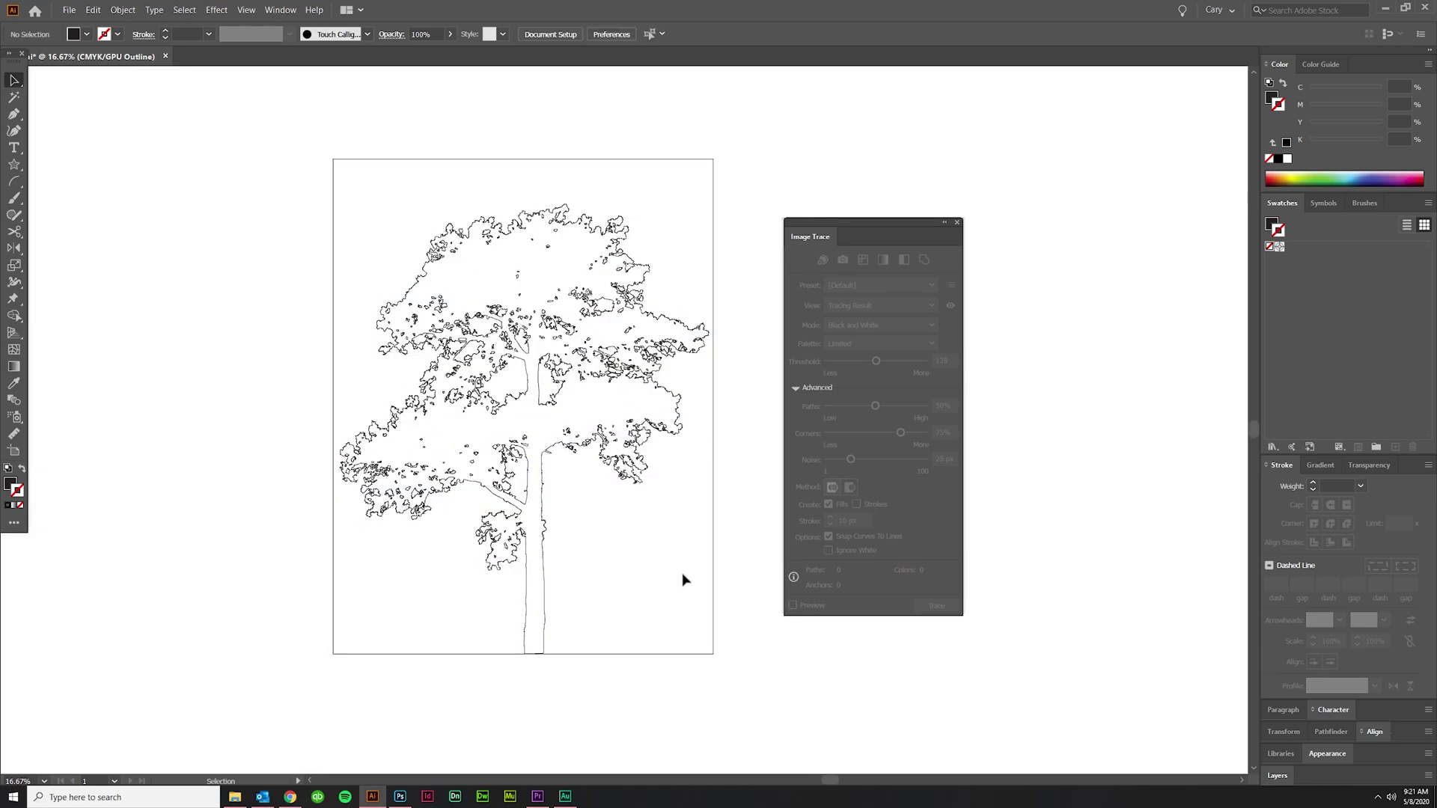
{"action": "key", "text": "ctrl+y"}
Try moving the expanded tree sideways partly off the artboard, undo each move and deselect it.
{"action": "left_click_drag", "start_coordinate": [457, 253], "coordinate": [155, 239]}
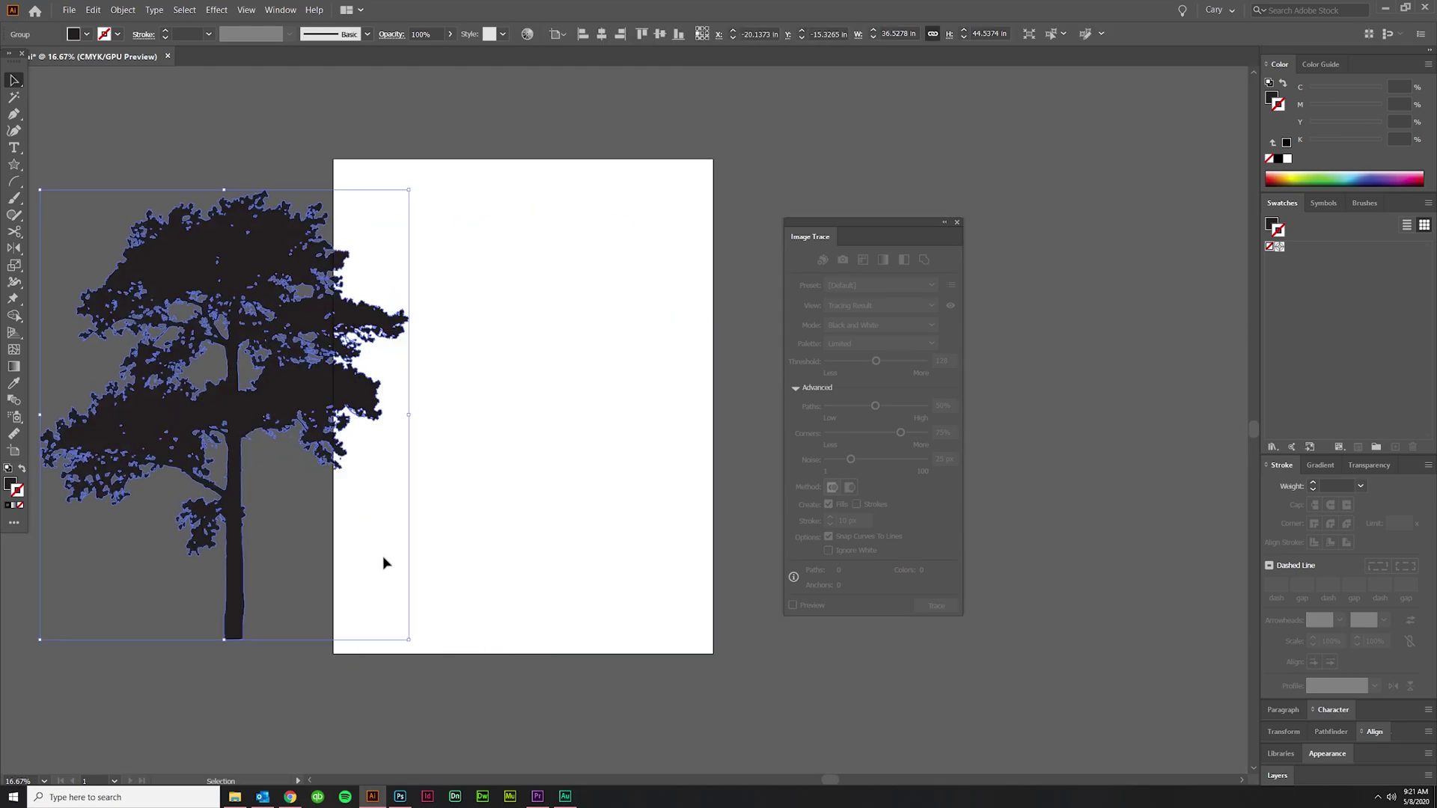
{"action": "left_click", "coordinate": [475, 556]}
{"action": "scroll", "coordinate": [500, 553], "scroll_direction": "left", "scroll_amount": 2}
{"action": "scroll", "coordinate": [502, 554], "scroll_direction": "left", "scroll_amount": 3}
{"action": "key", "text": "ctrl+z"}
{"action": "scroll", "coordinate": [508, 555], "scroll_direction": "right", "scroll_amount": 8}
{"action": "left_click", "coordinate": [628, 566]}
{"action": "scroll", "coordinate": [514, 565], "scroll_direction": "up", "scroll_amount": 3}
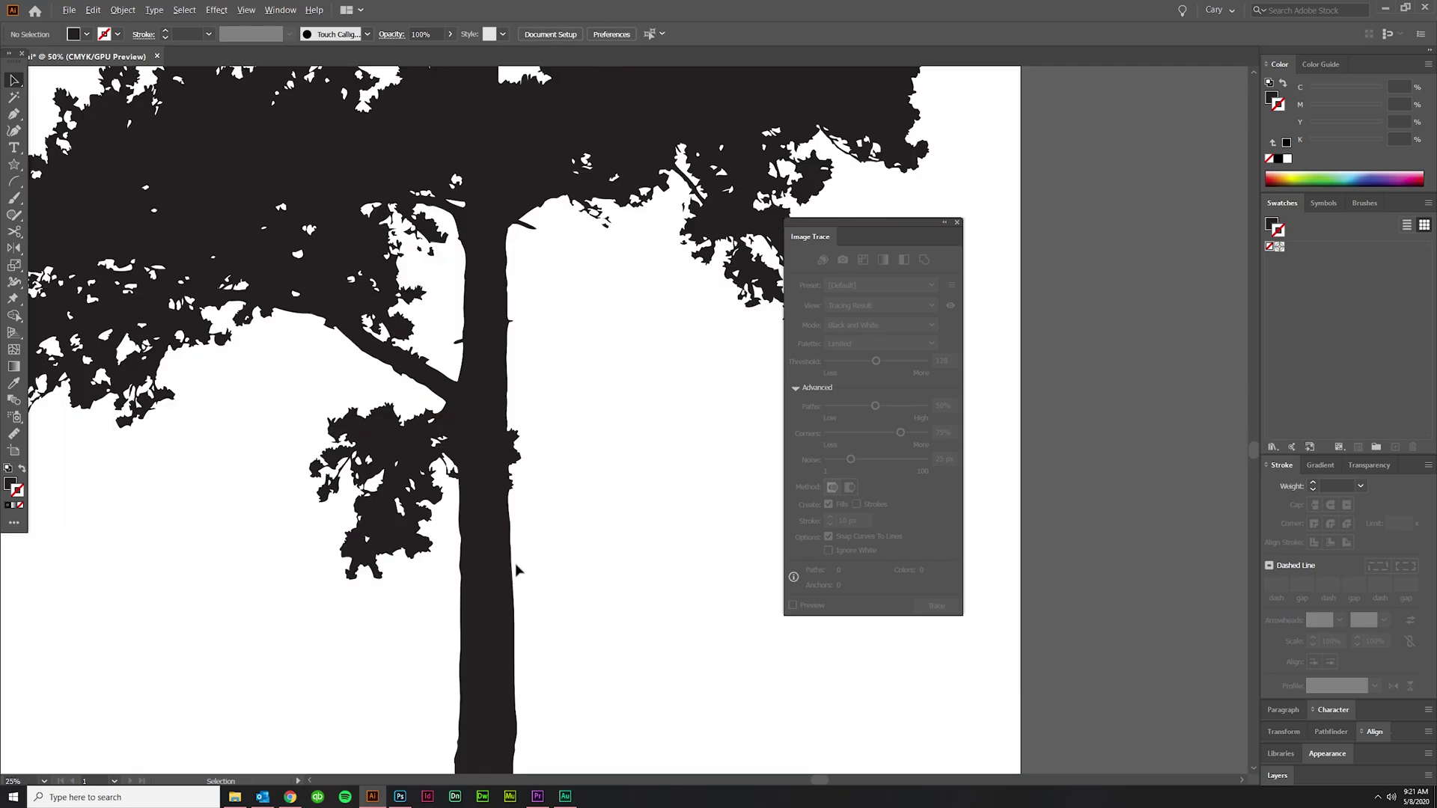
{"action": "scroll", "coordinate": [516, 569], "scroll_direction": "down", "scroll_amount": 3}
{"action": "left_click_drag", "start_coordinate": [498, 453], "coordinate": [176, 453]}
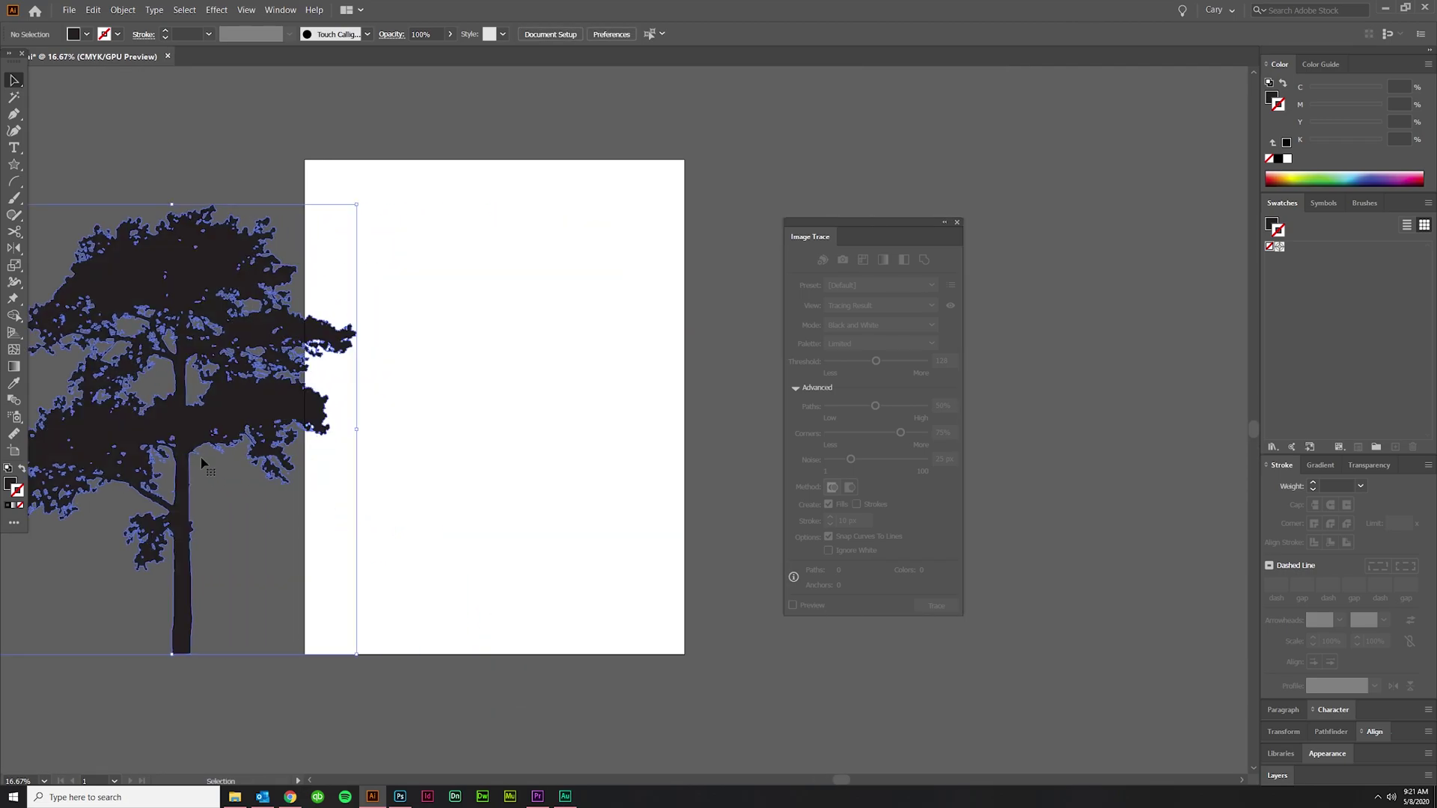
{"action": "scroll", "coordinate": [490, 501], "scroll_direction": "left", "scroll_amount": 2}
{"action": "key", "text": "ctrl+z"}
{"action": "left_click", "coordinate": [723, 585]}
Inspect the expanded tree's leaf edges and foliage gaps up close and review the whole silhouette on the artboard.
{"action": "scroll", "coordinate": [584, 465], "scroll_direction": "up", "scroll_amount": 2}
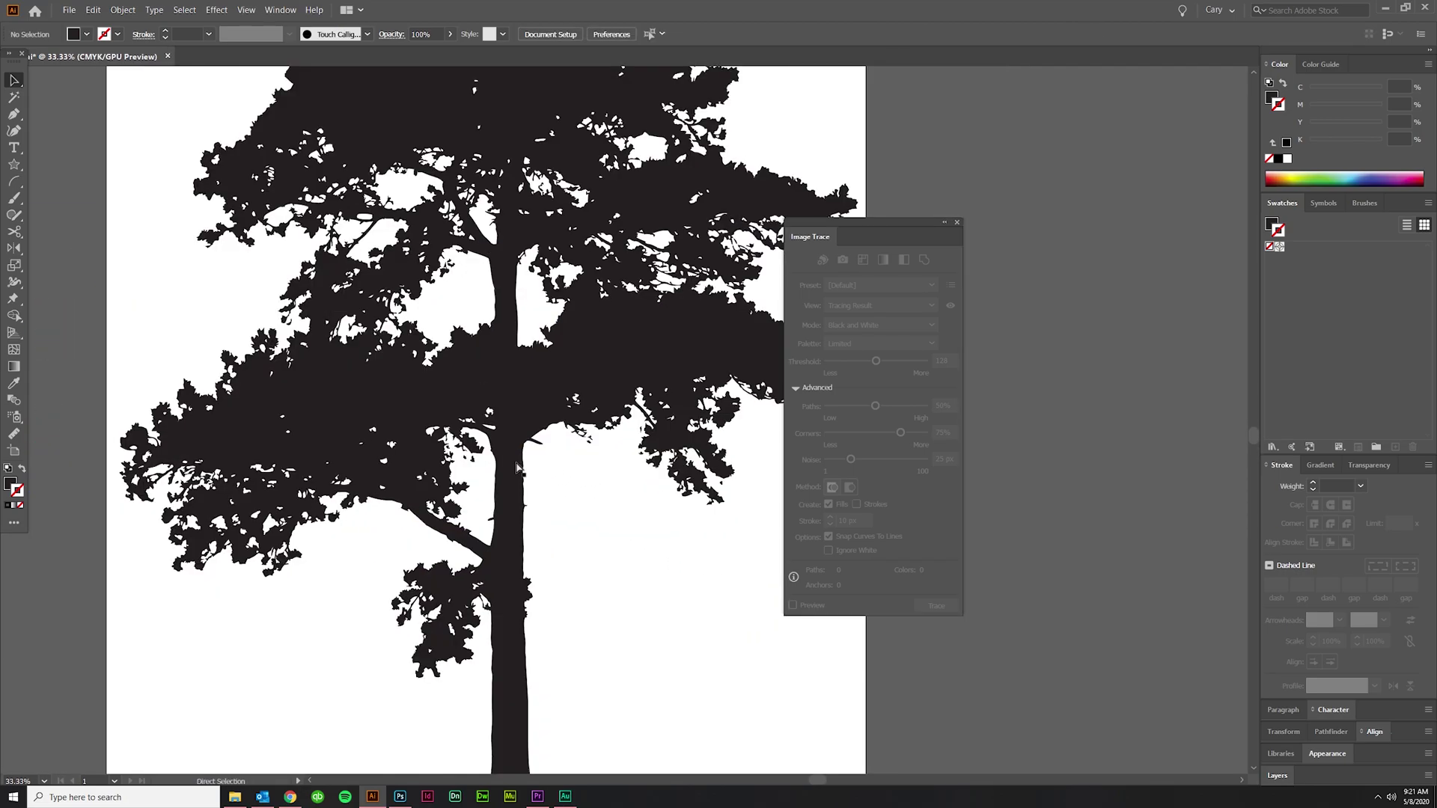
{"action": "scroll", "coordinate": [524, 479], "scroll_direction": "down", "scroll_amount": 2}
{"action": "scroll", "coordinate": [576, 546], "scroll_direction": "right", "scroll_amount": 2}
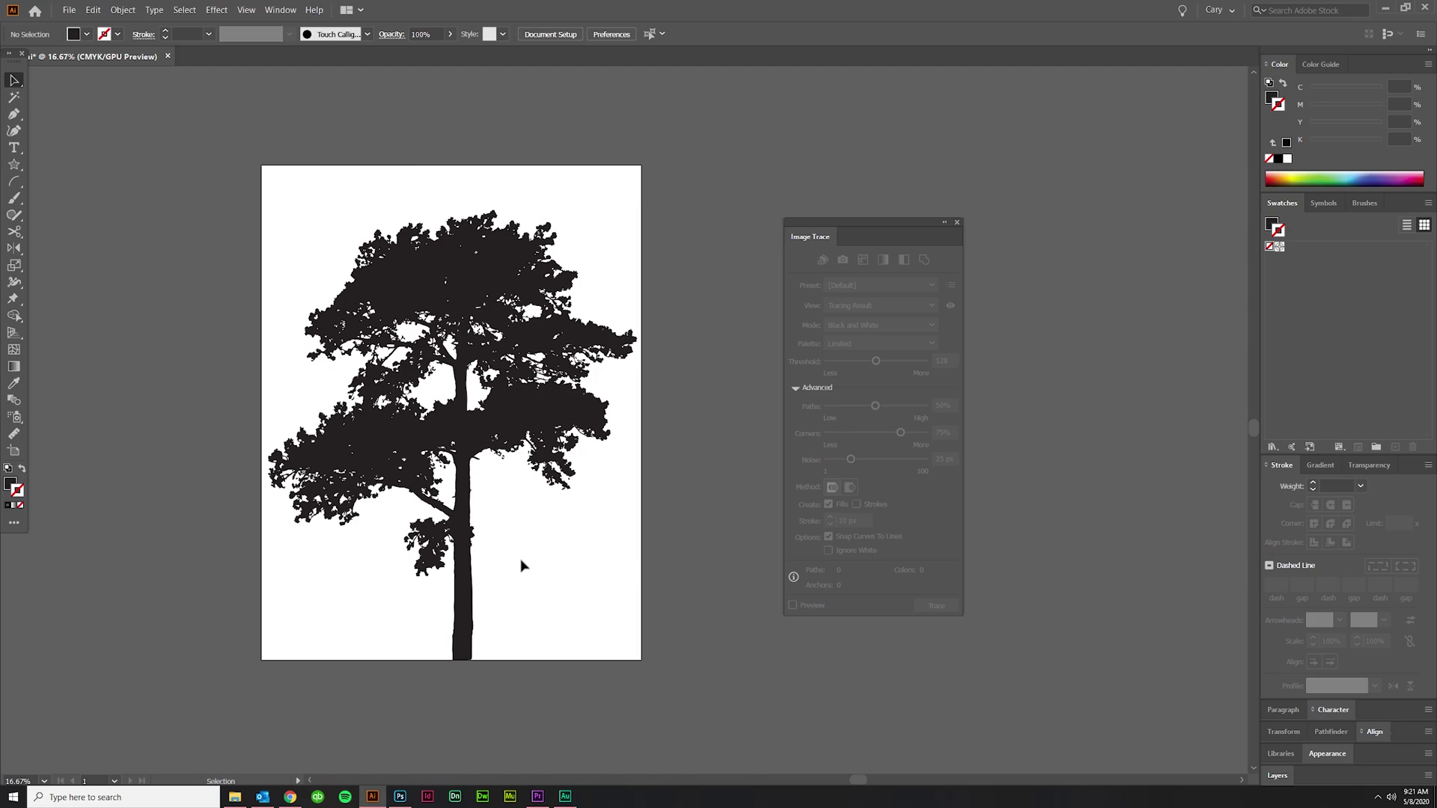
{"action": "left_click", "coordinate": [494, 313]}
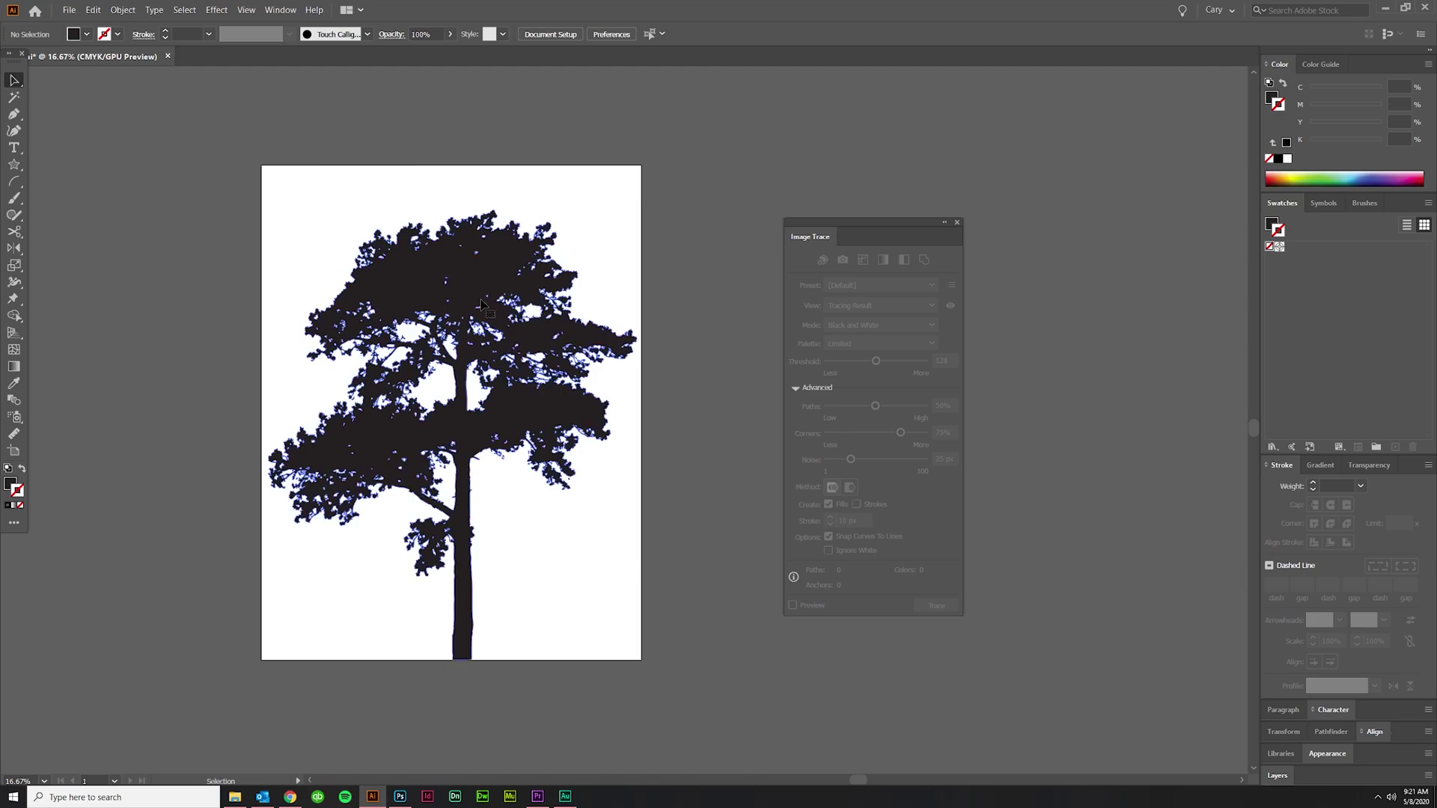
{"action": "left_click", "coordinate": [689, 359]}
{"action": "scroll", "coordinate": [318, 505], "scroll_direction": "up", "scroll_amount": 2}
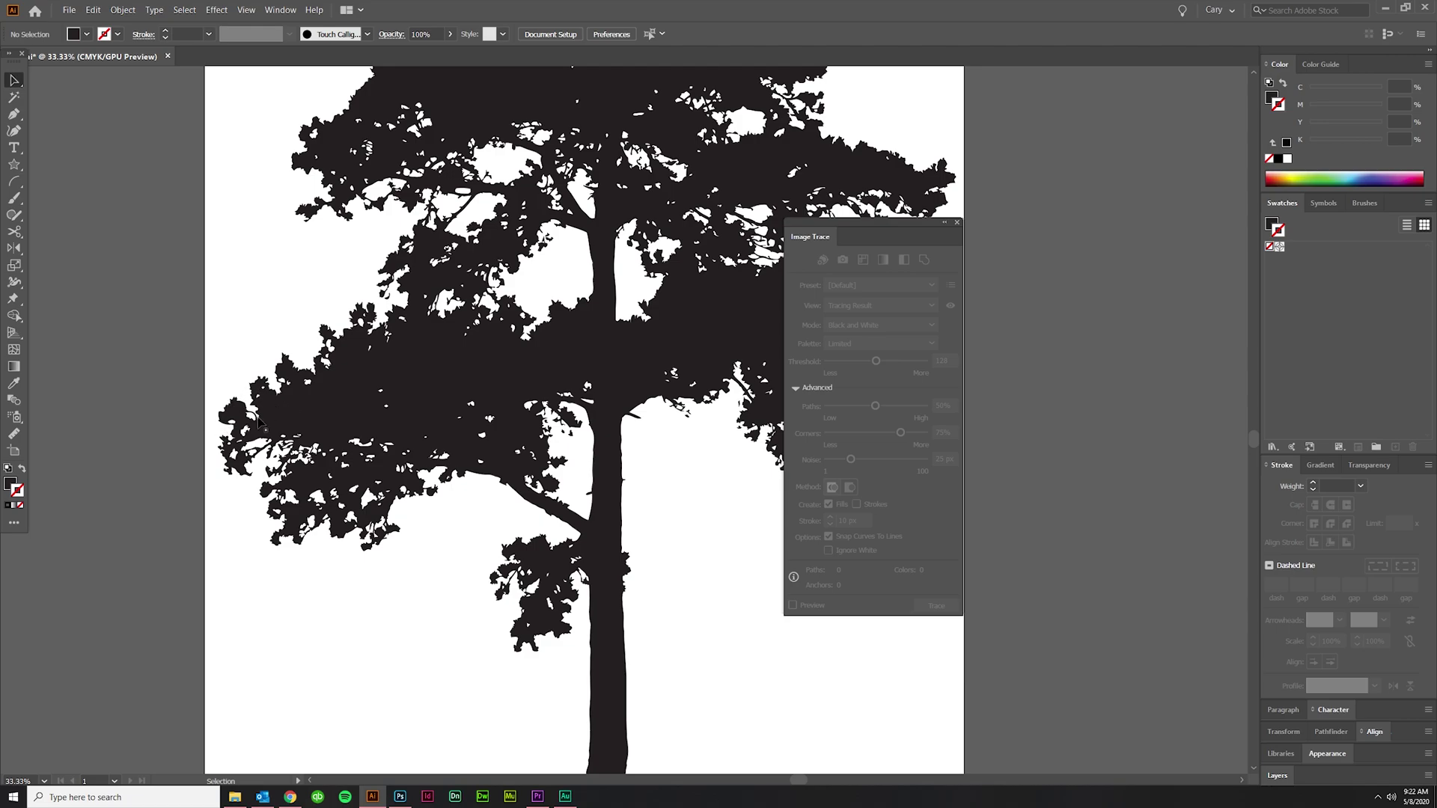
{"action": "scroll", "coordinate": [589, 447], "scroll_direction": "up", "scroll_amount": 1}
{"action": "scroll", "coordinate": [584, 453], "scroll_direction": "down", "scroll_amount": 3}
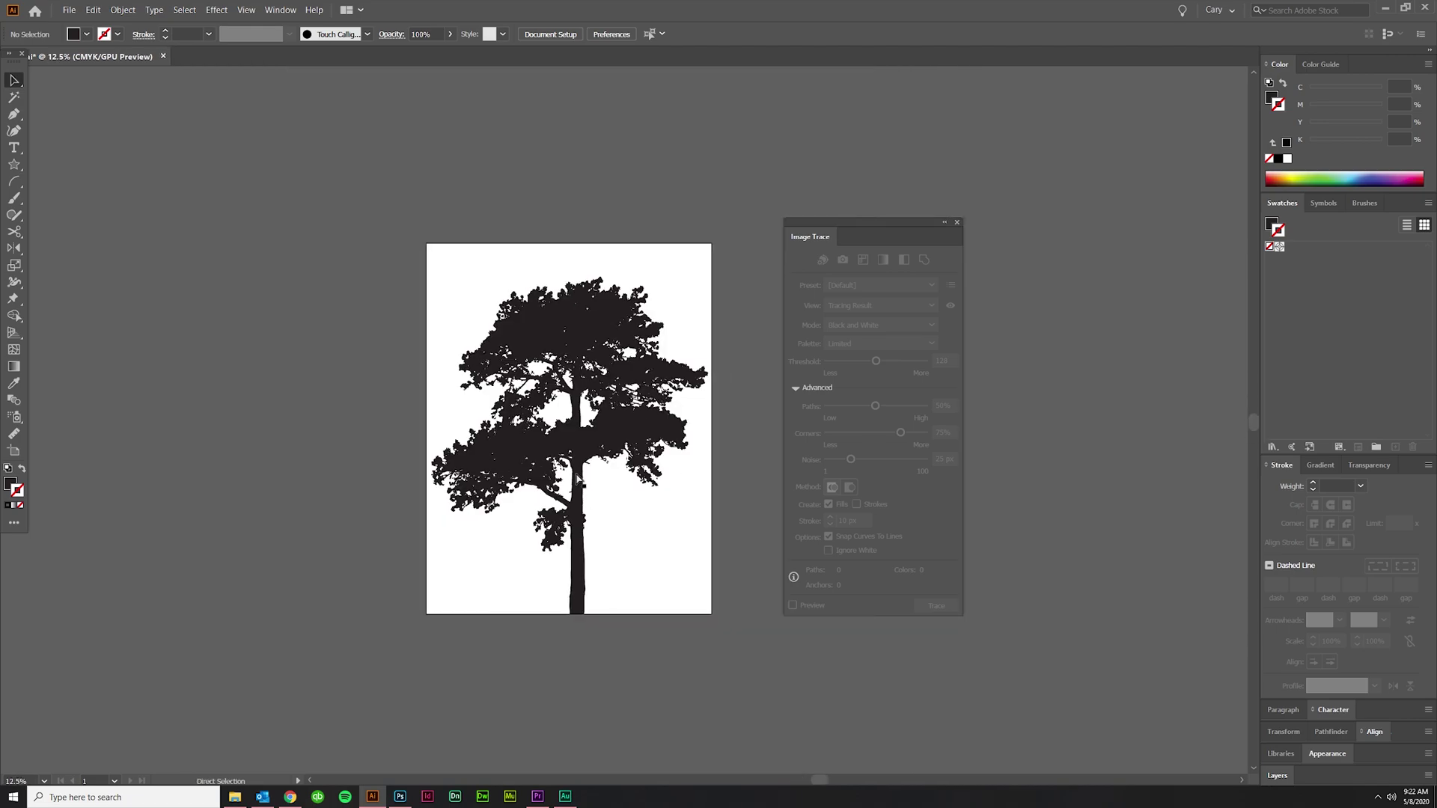
{"action": "scroll", "coordinate": [592, 472], "scroll_direction": "up", "scroll_amount": 1}
{"action": "scroll", "coordinate": [649, 533], "scroll_direction": "up", "scroll_amount": 7}
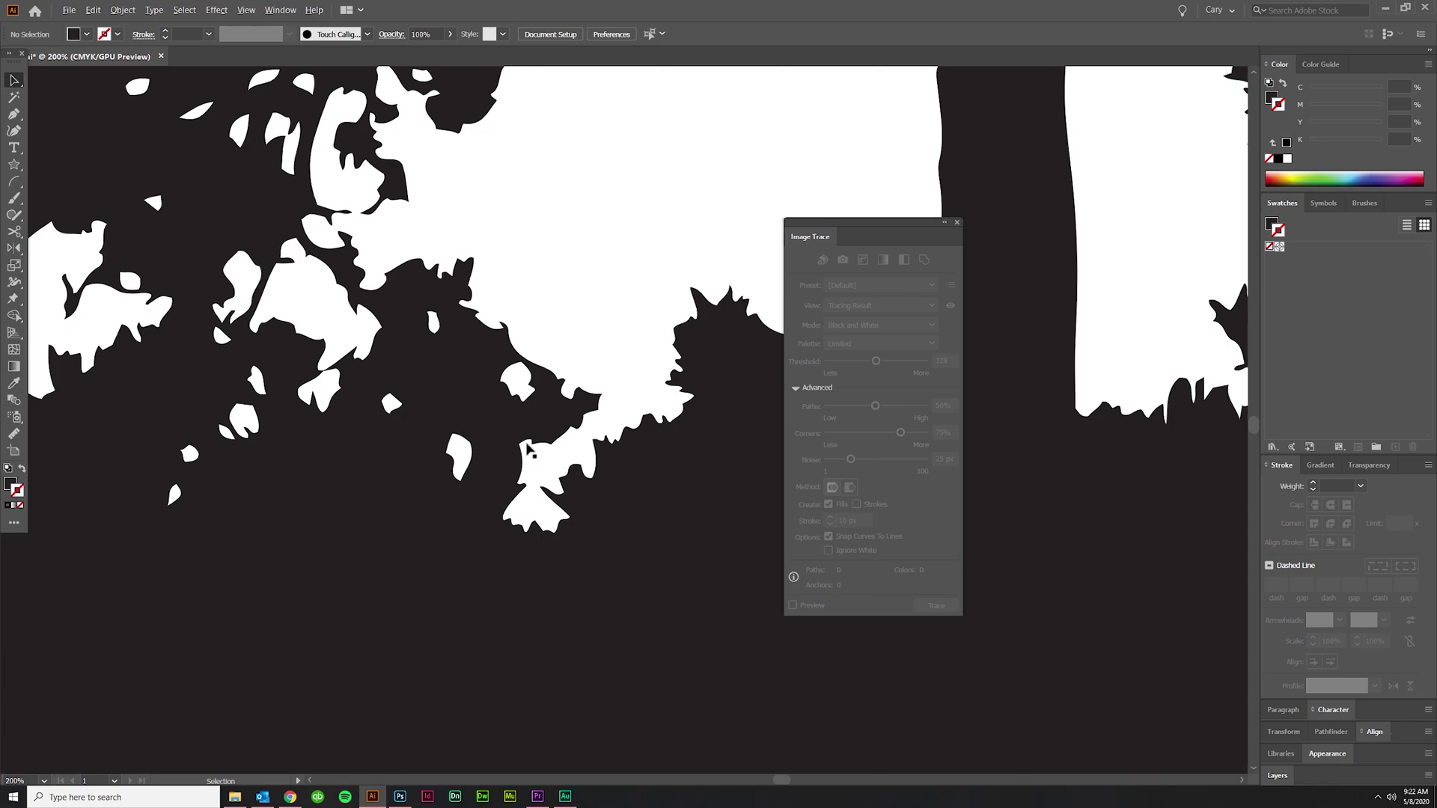
{"action": "scroll", "coordinate": [534, 509], "scroll_direction": "down", "scroll_amount": 1}
{"action": "scroll", "coordinate": [414, 563], "scroll_direction": "down", "scroll_amount": 5}
{"action": "scroll", "coordinate": [413, 563], "scroll_direction": "down", "scroll_amount": 2}
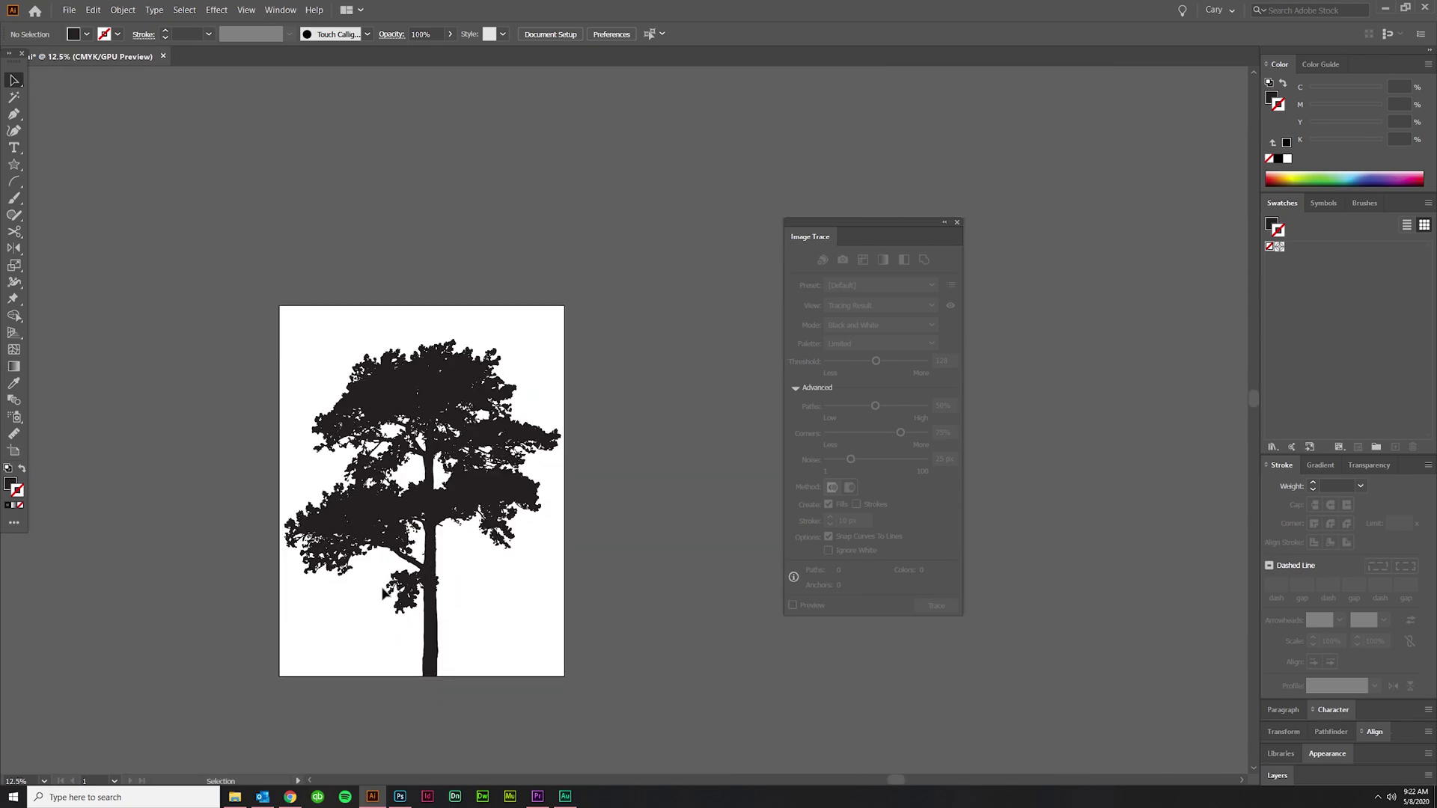
{"action": "scroll", "coordinate": [385, 632], "scroll_direction": "up", "scroll_amount": 1}
{"action": "scroll", "coordinate": [367, 655], "scroll_direction": "up", "scroll_amount": 1}
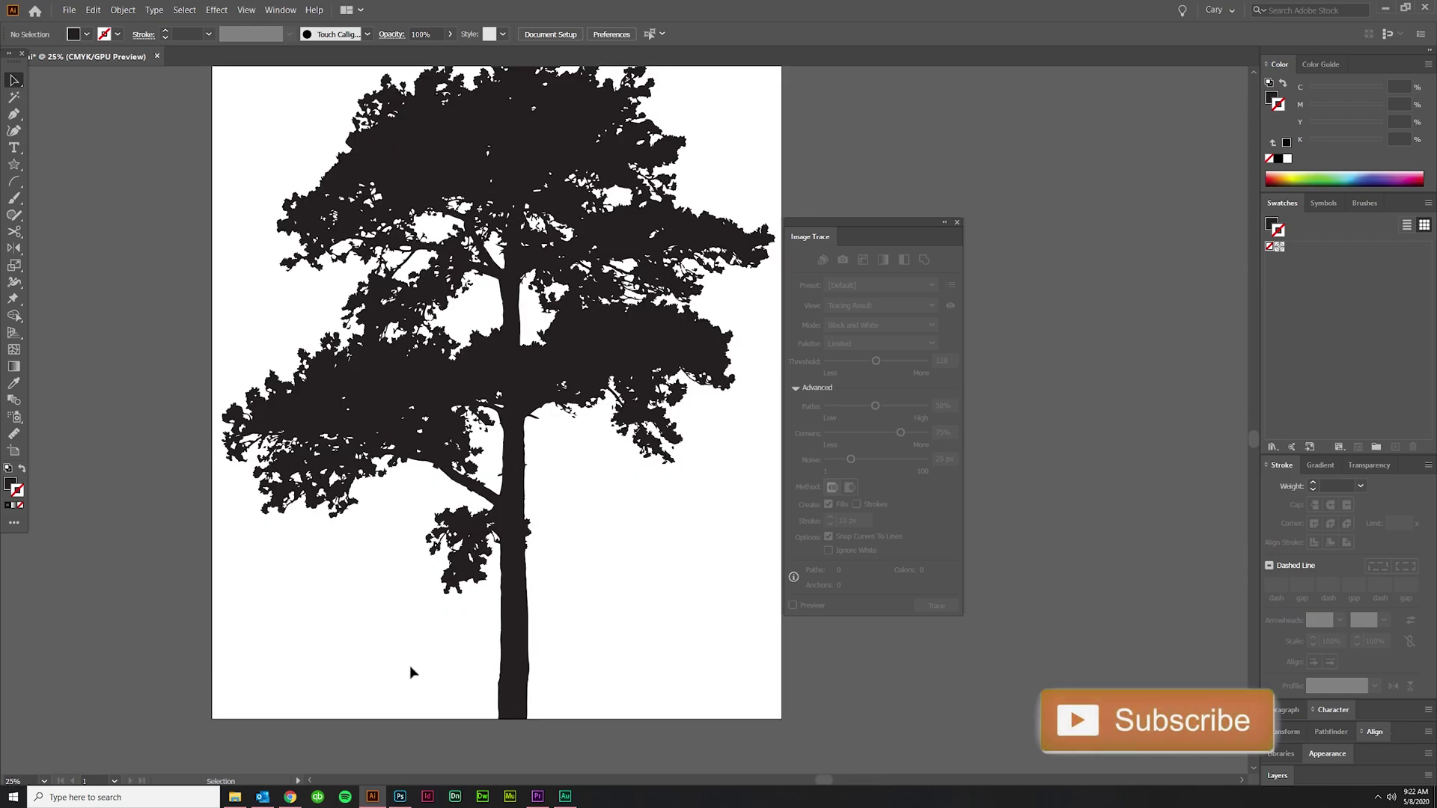
{"action": "scroll", "coordinate": [415, 665], "scroll_direction": "up", "scroll_amount": 2}
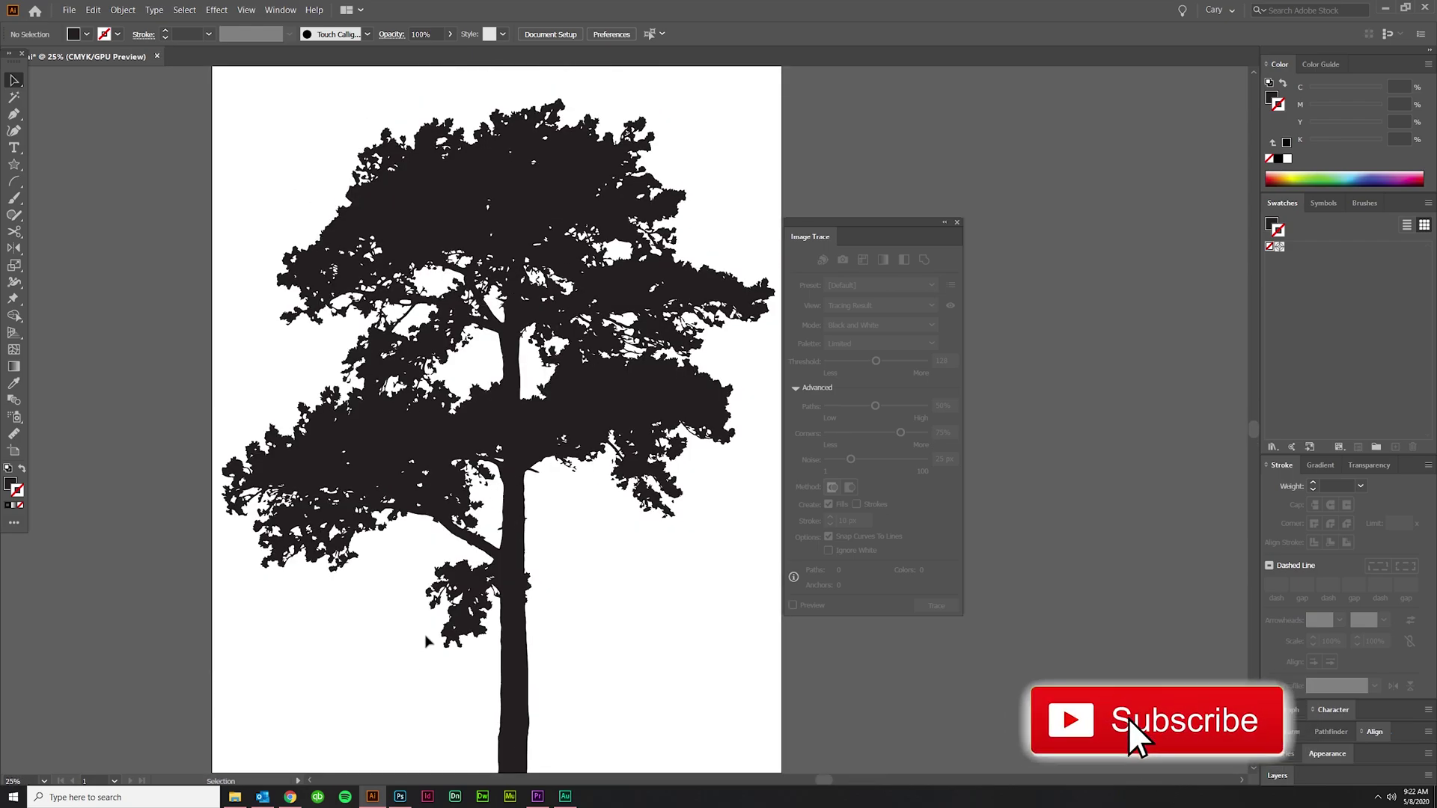